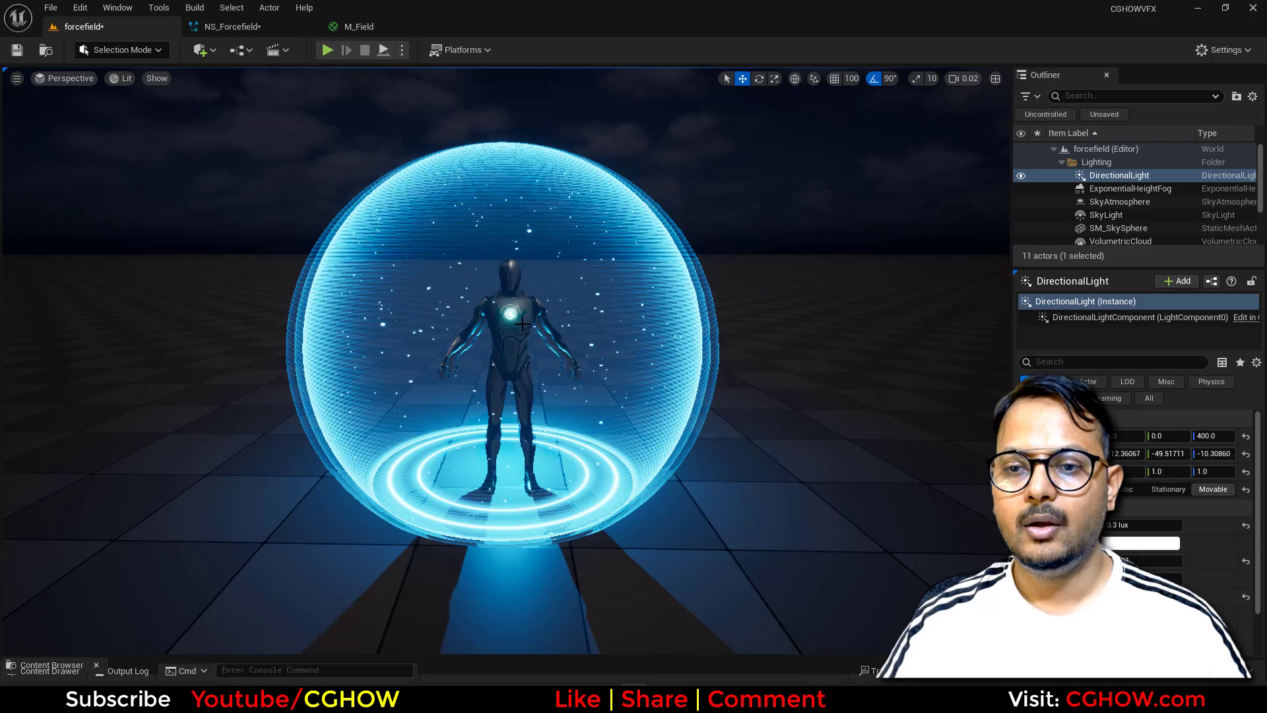
# Examine the finished glowing force field sphere around the character from several viewpoints
pyautogui.moveTo(522, 323); pyautogui.dragTo(516, 311, button='right')
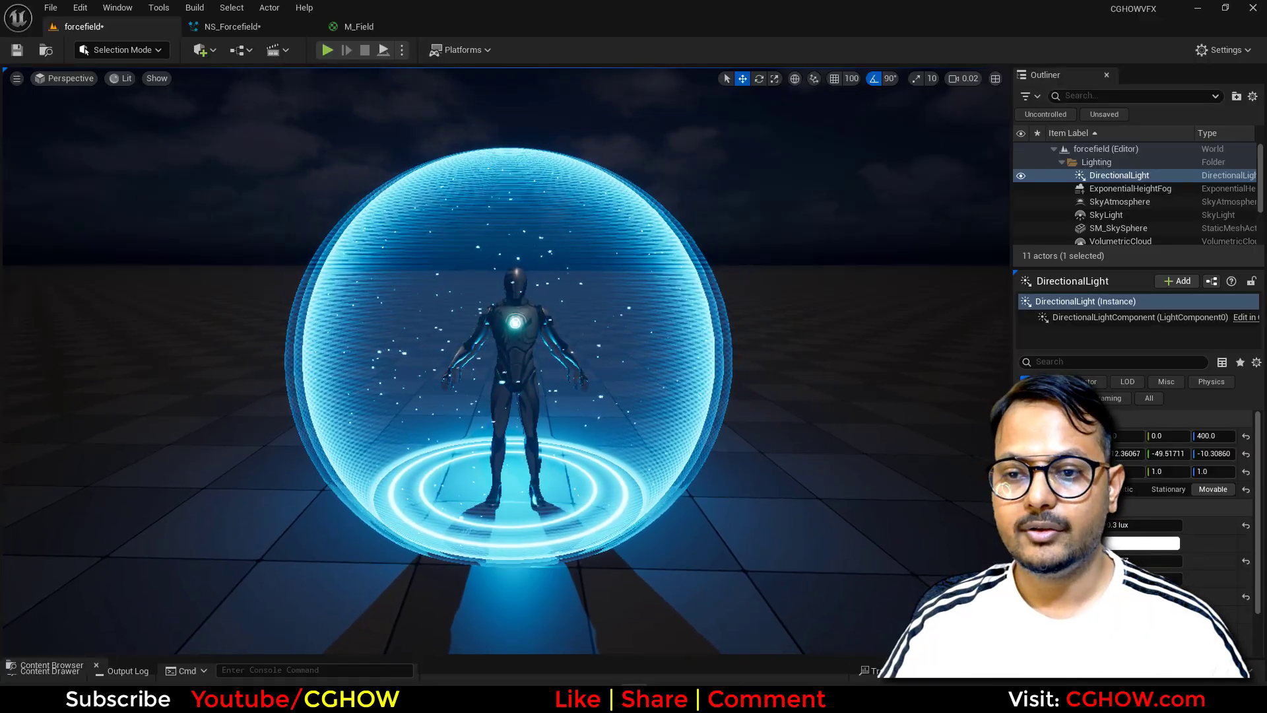
pyautogui.press('w')
pyautogui.moveTo(505, 361); pyautogui.dragTo(459, 341, button='right')
pyautogui.scroll(2, 505, 361)
pyautogui.press('w')
pyautogui.press('s')
pyautogui.press('d')
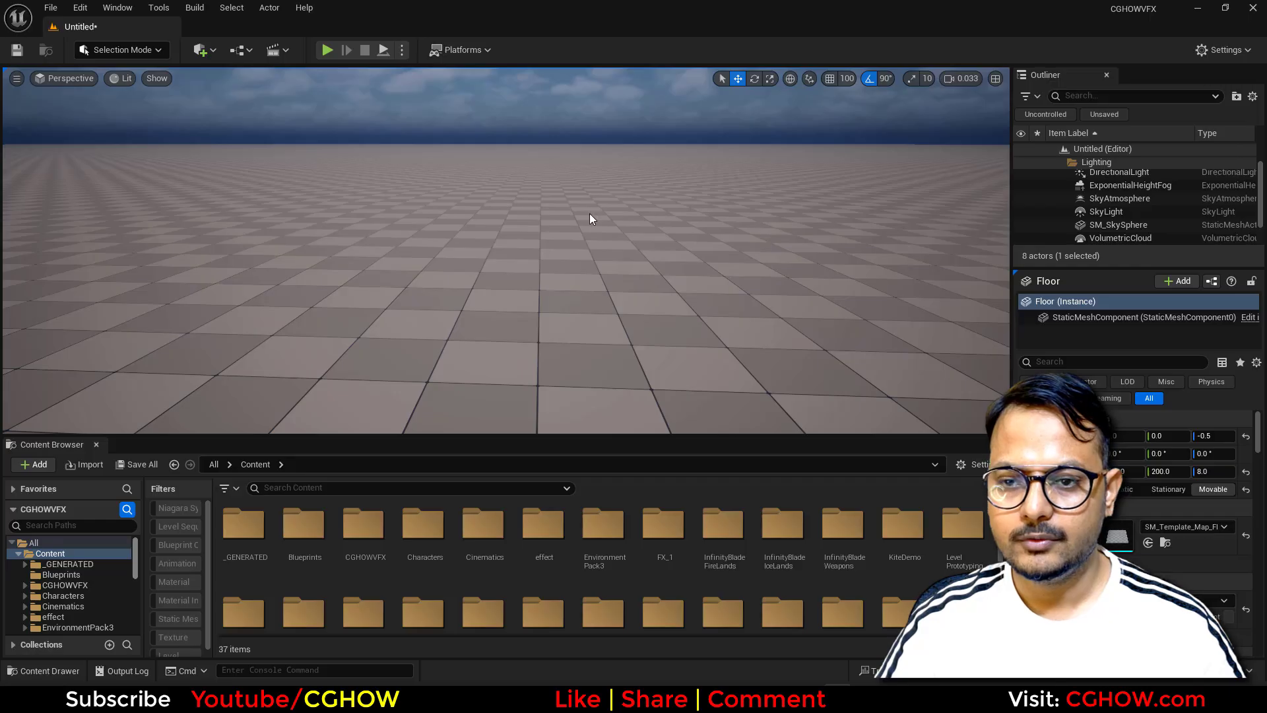
# Create a folder named Force_Field inside the CGHOWVFX content folder
pyautogui.rightClick(82, 553)
pyautogui.click(58, 586)
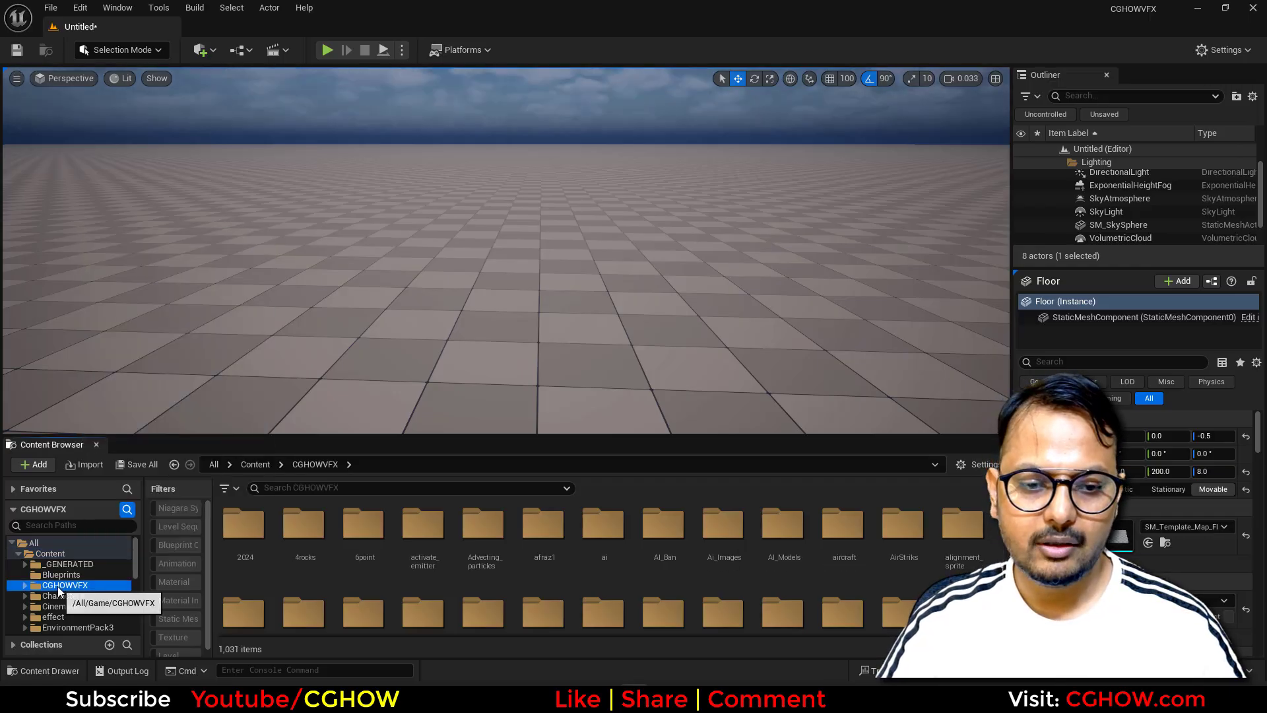
pyautogui.rightClick(57, 587)
pyautogui.click(153, 295)
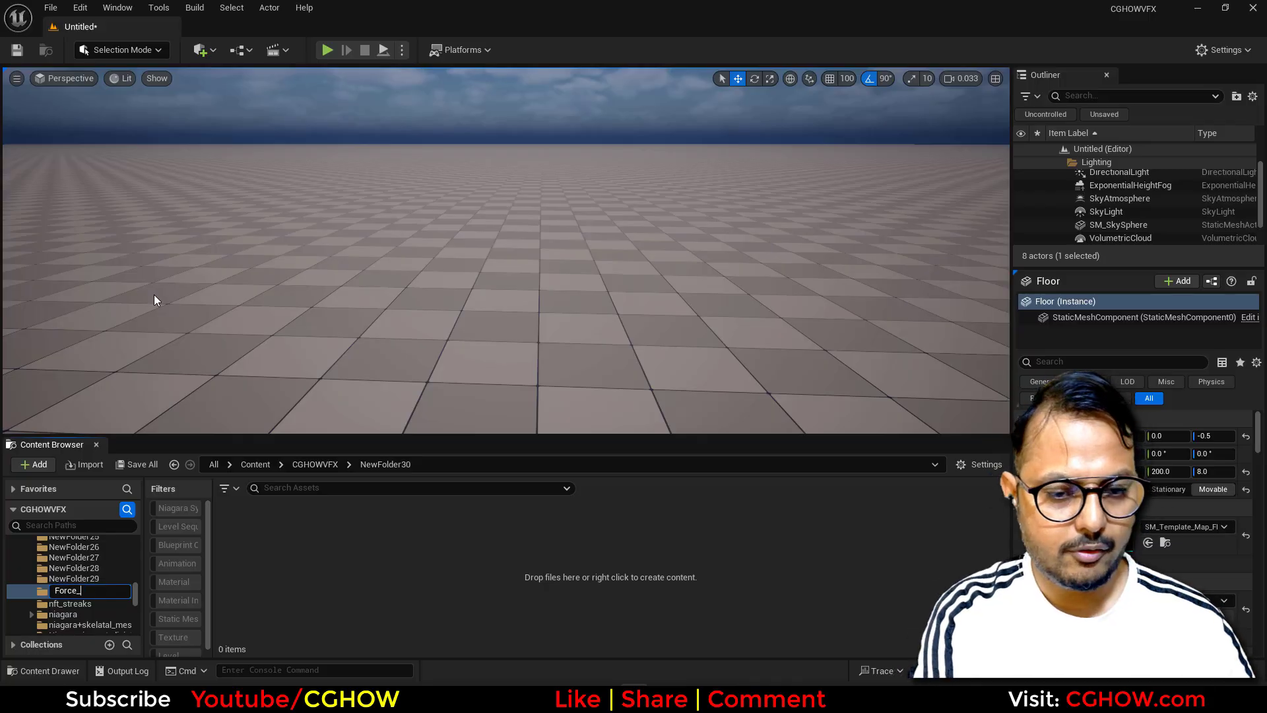
pyautogui.write('Force_Field')
pyautogui.press('Return')
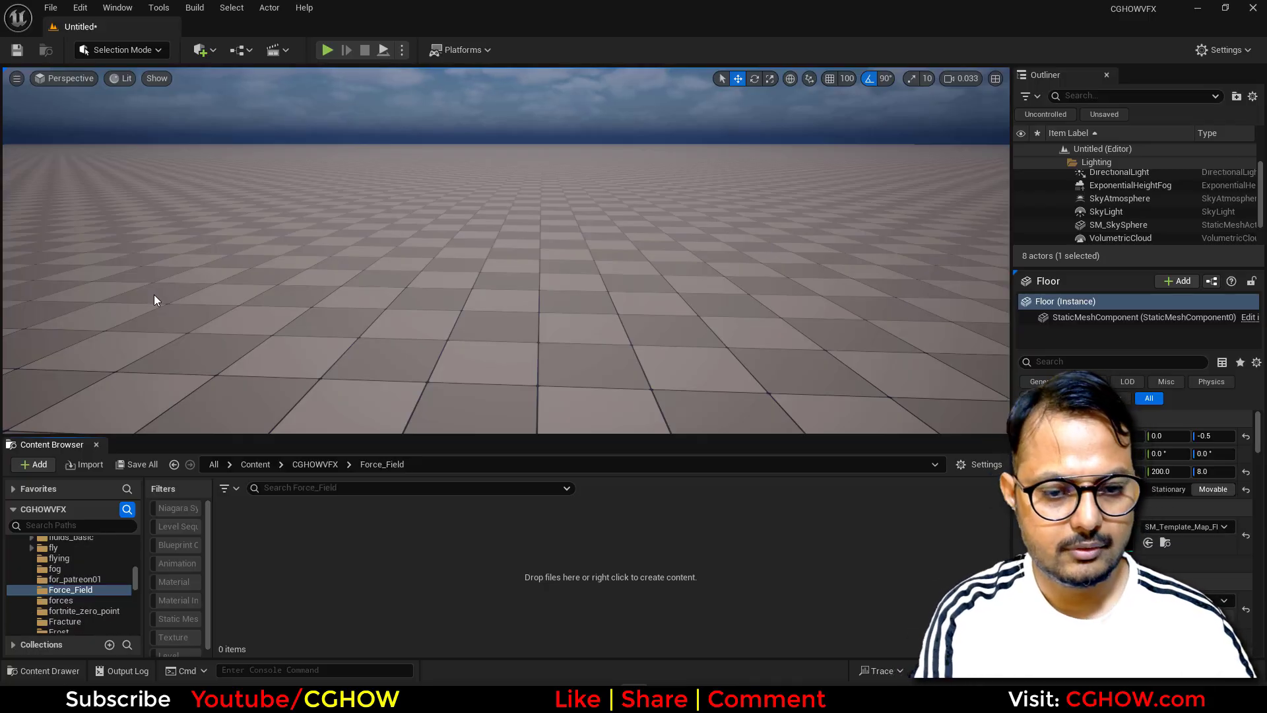
# Create a material named M_Field in the Force_Field folder and open it for editing
pyautogui.rightClick(385, 529)
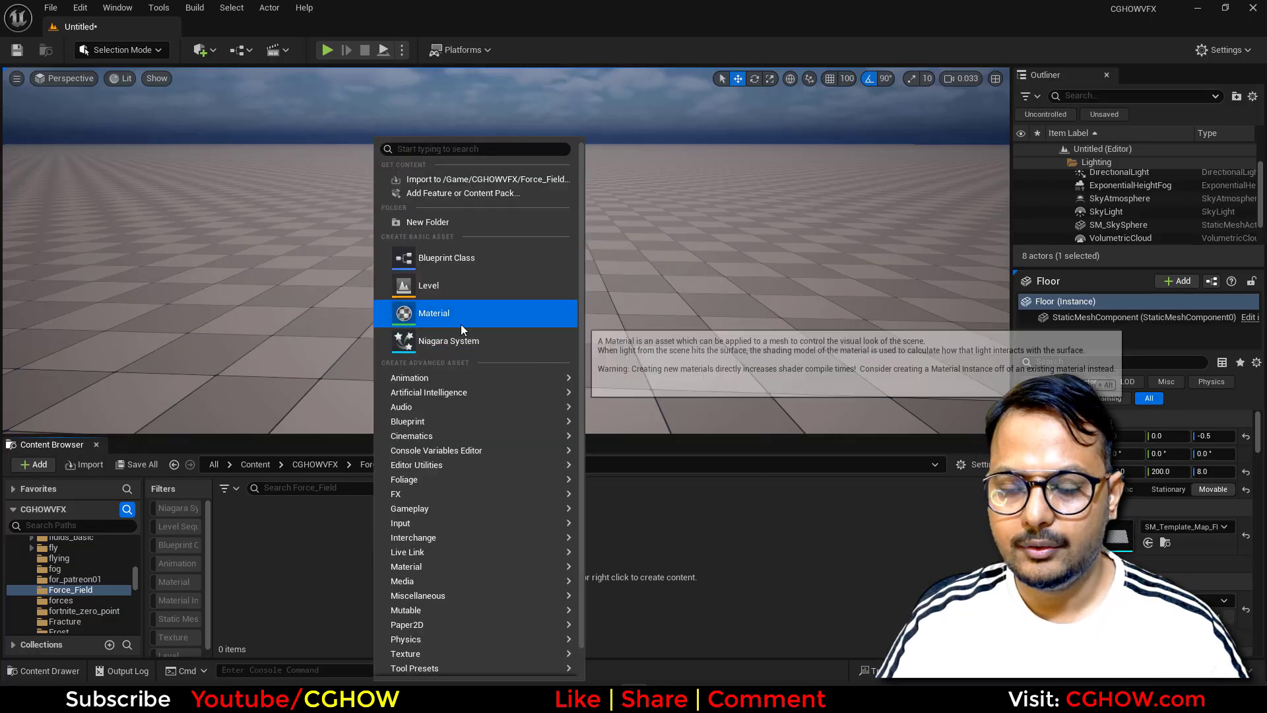
pyautogui.click(437, 316)
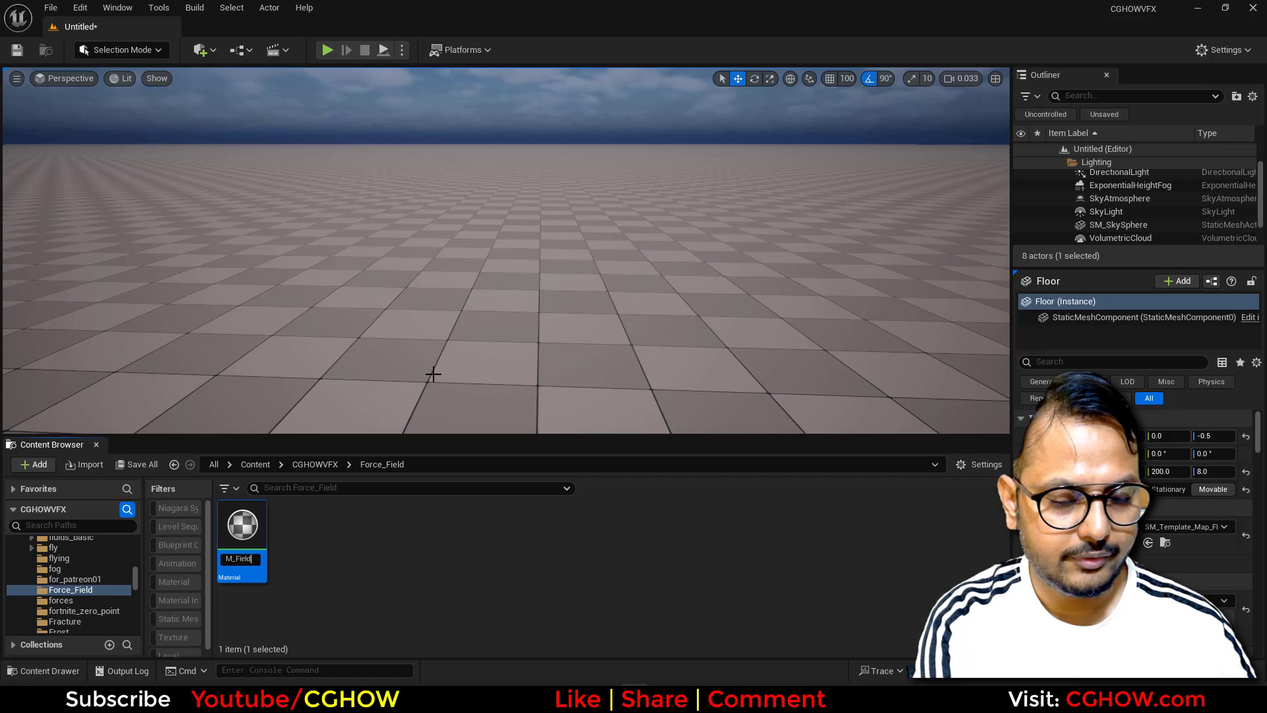
pyautogui.press('Return')
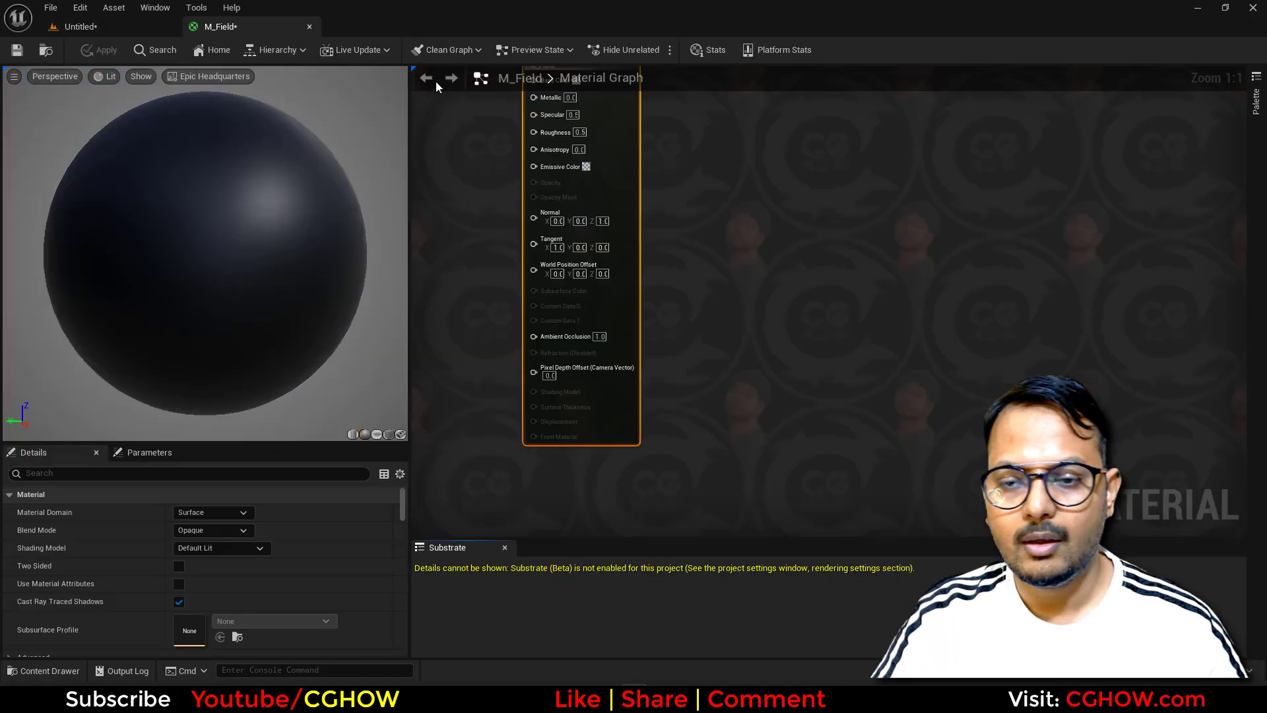
# Place the My_Manny static mesh from the Content folder on the level floor and rotate it 90° about Z to face the camera
pyautogui.click(110, 36)
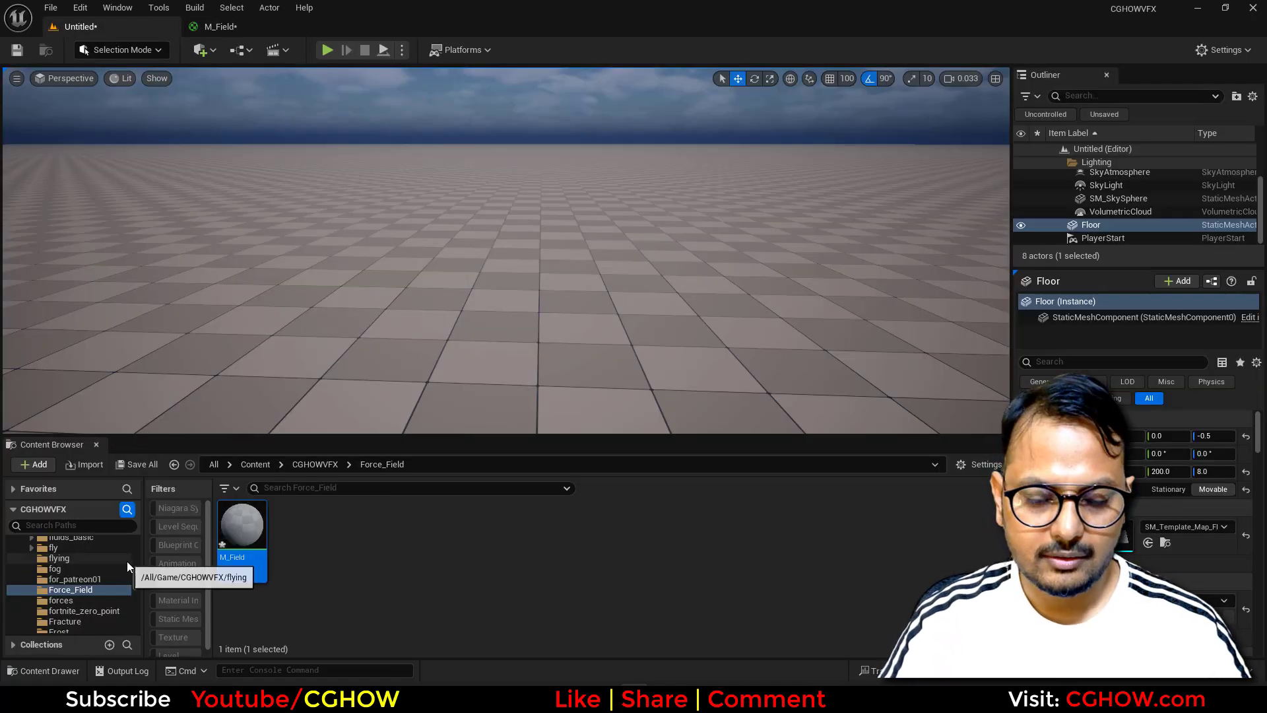
pyautogui.moveTo(133, 574); pyautogui.dragTo(132, 535)
pyautogui.click(61, 552)
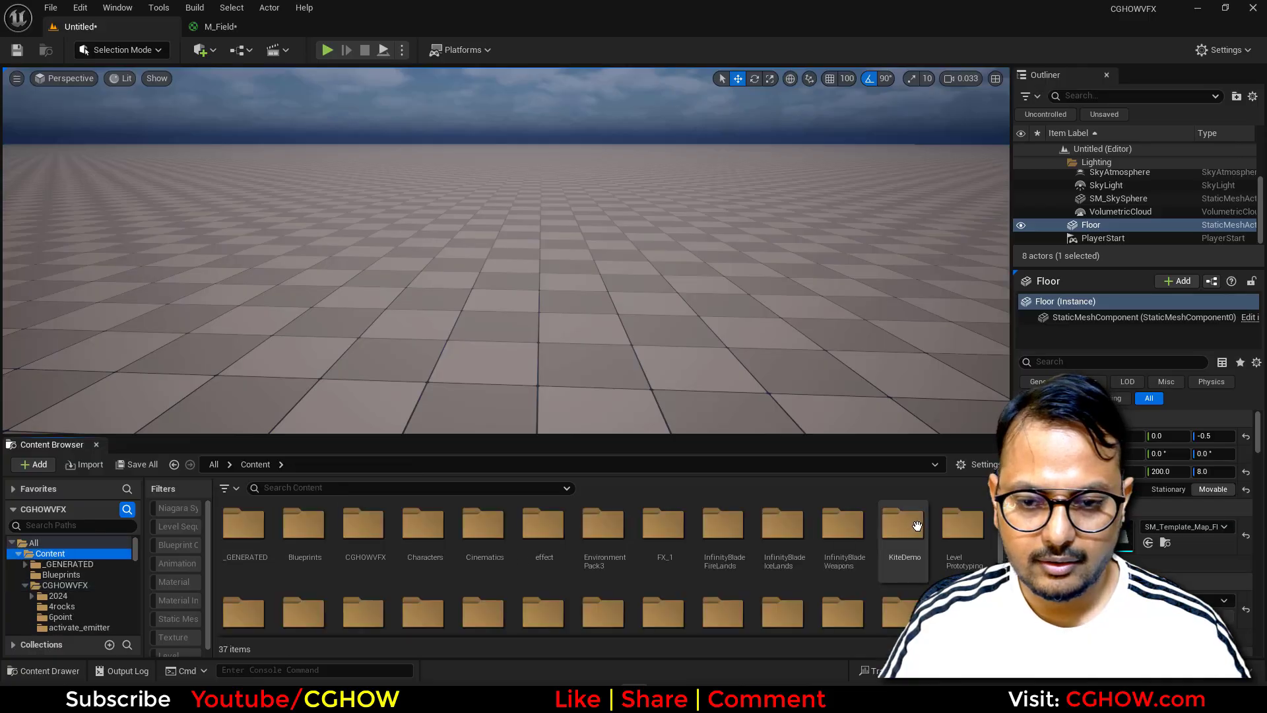
pyautogui.moveTo(783, 581); pyautogui.dragTo(647, 355)
pyautogui.press('e')
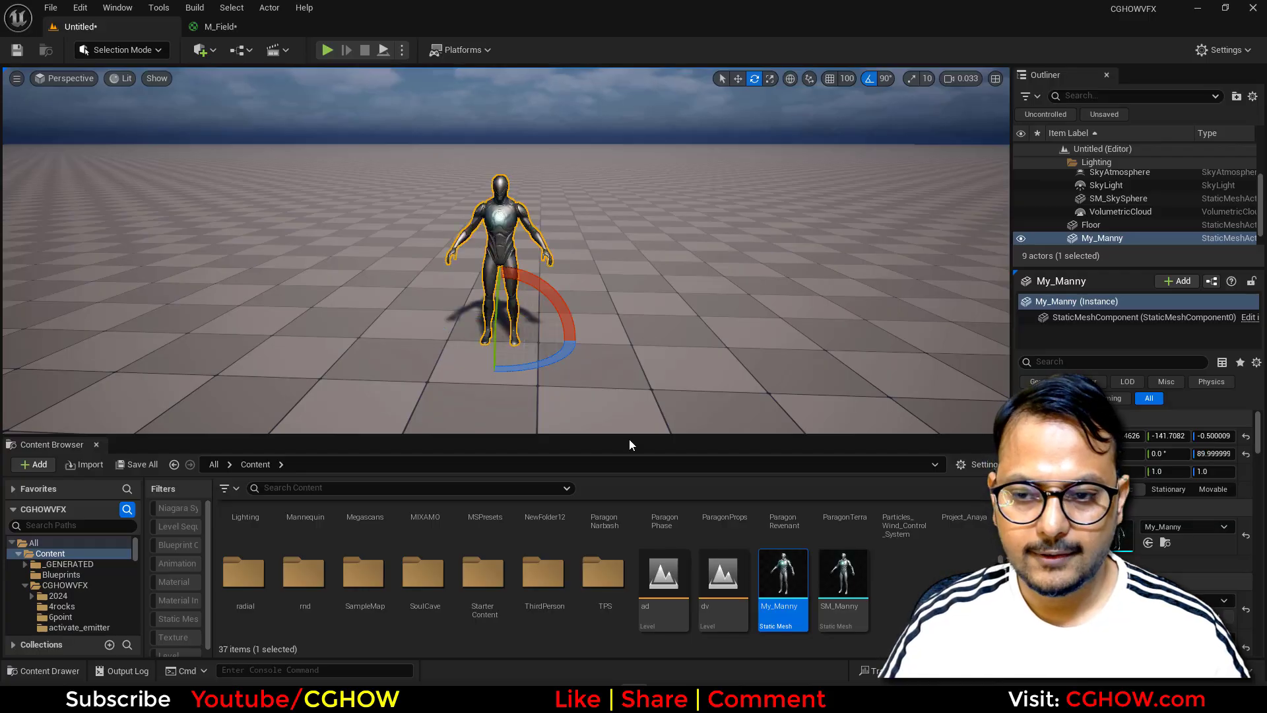
pyautogui.moveTo(630, 437); pyautogui.dragTo(630, 373)
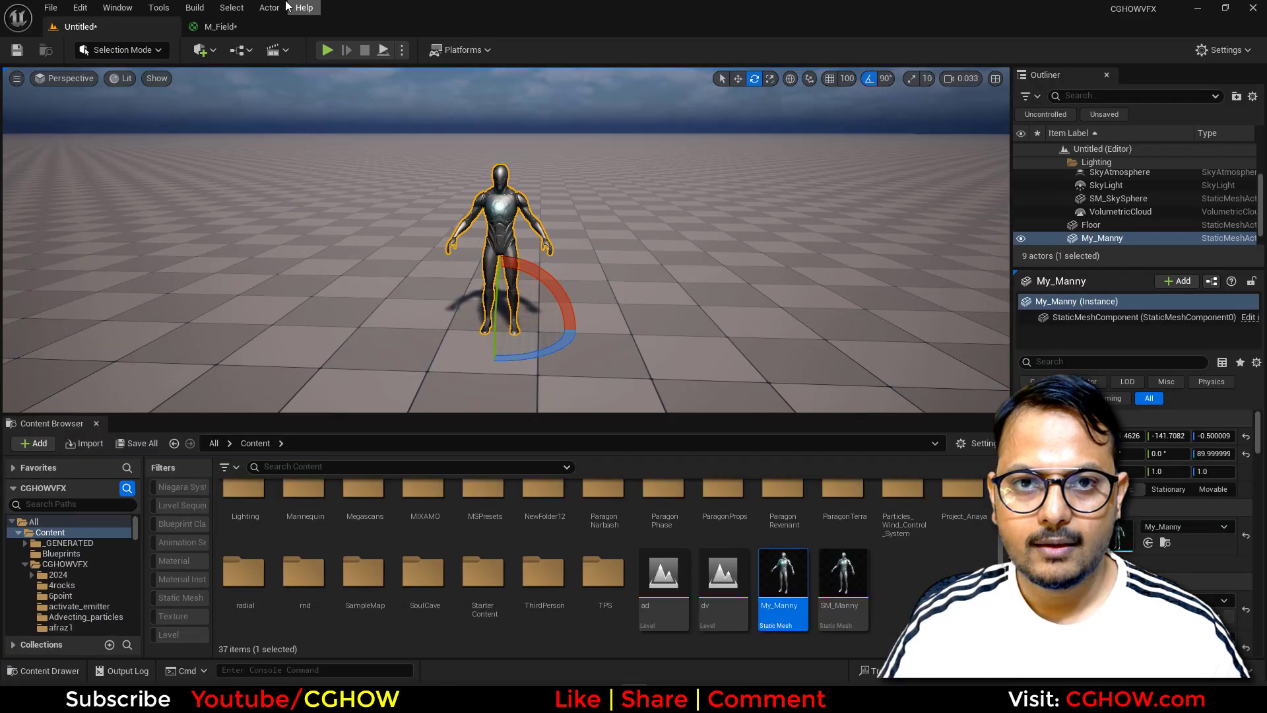
# Create an empty Niagara system named NS_Forcefield in the Force_Field folder and open it for editing
pyautogui.click(227, 28)
pyautogui.click(45, 52)
pyautogui.rightClick(454, 561)
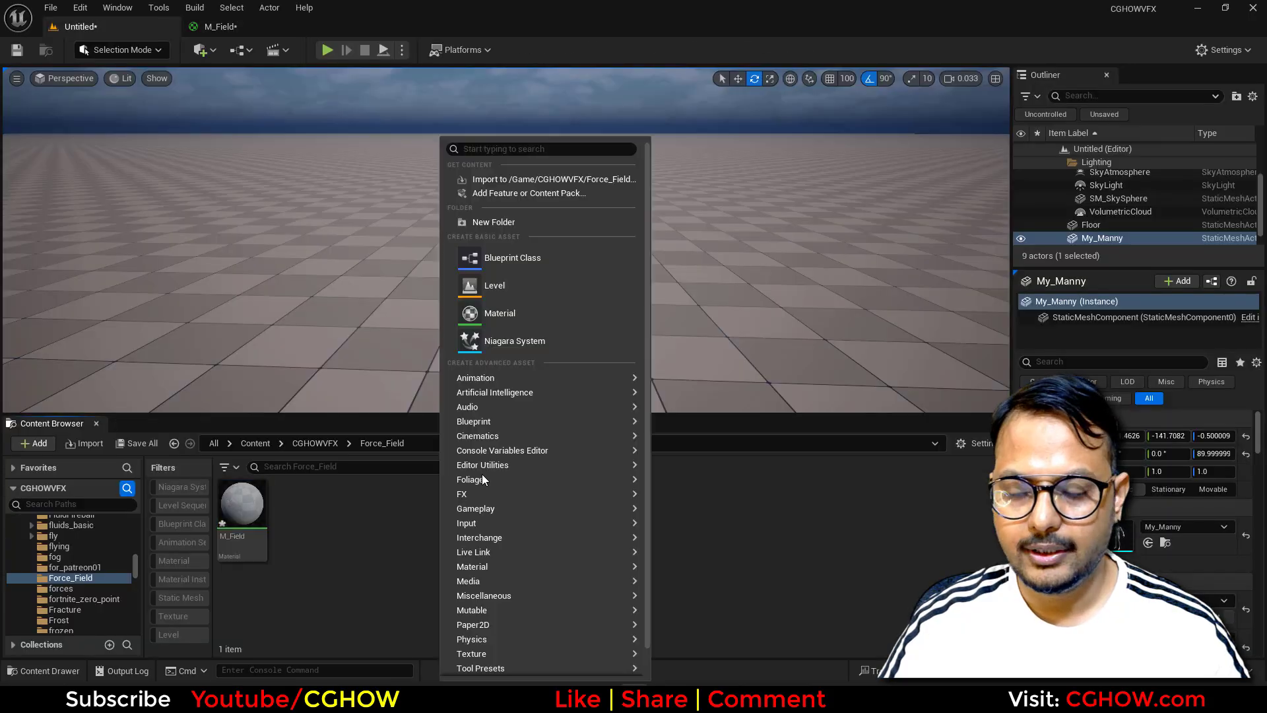
pyautogui.click(535, 340)
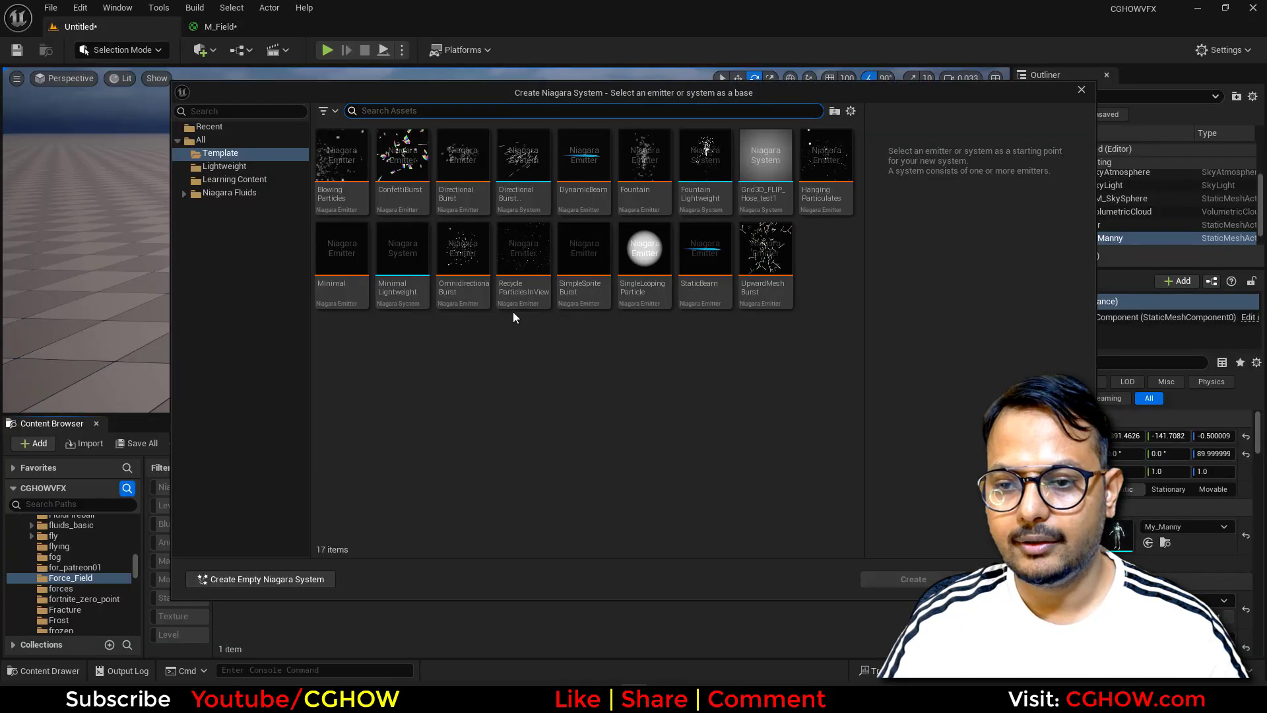
pyautogui.click(293, 580)
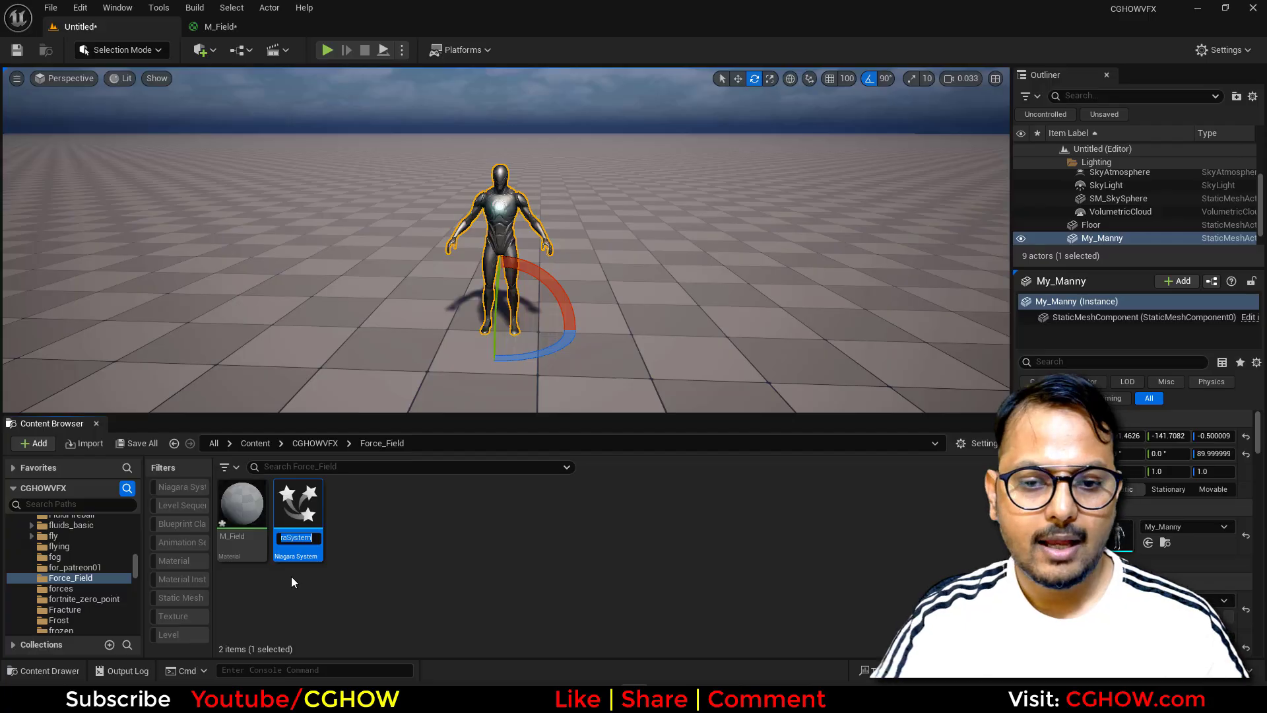
pyautogui.write('NS_Forc')
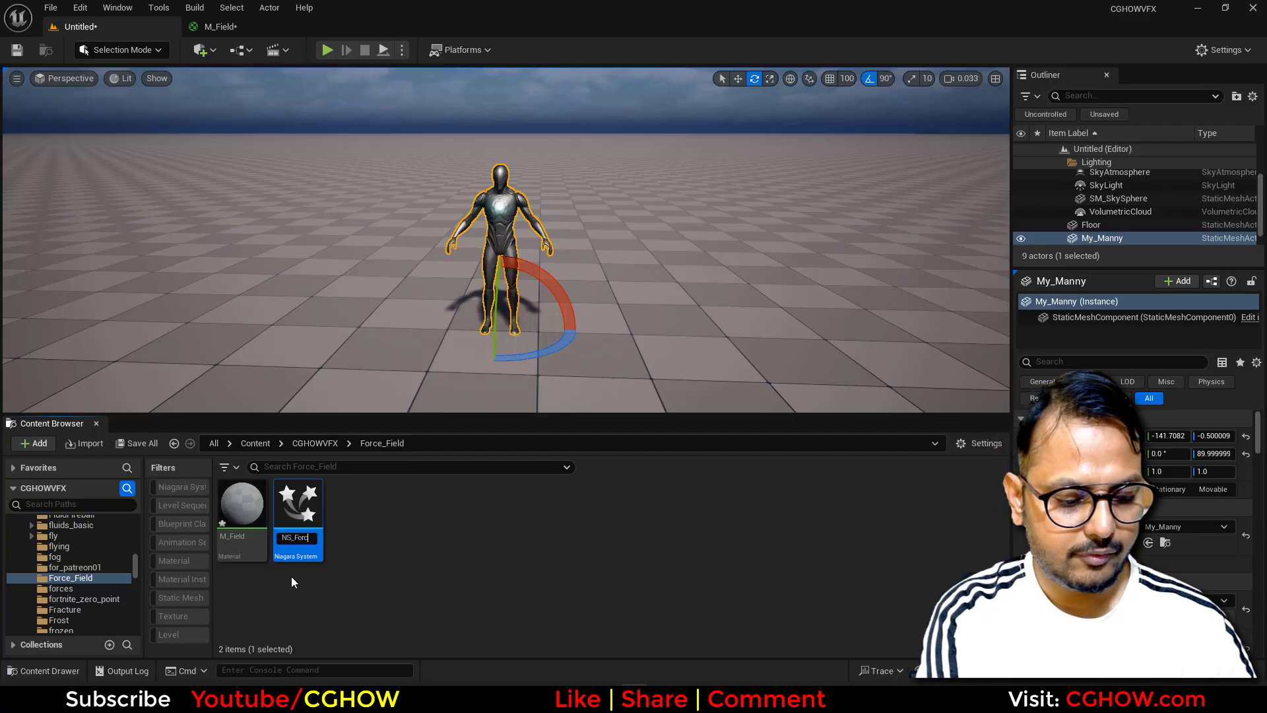
pyautogui.write('ef')
pyautogui.write('ield')
pyautogui.press('Return')
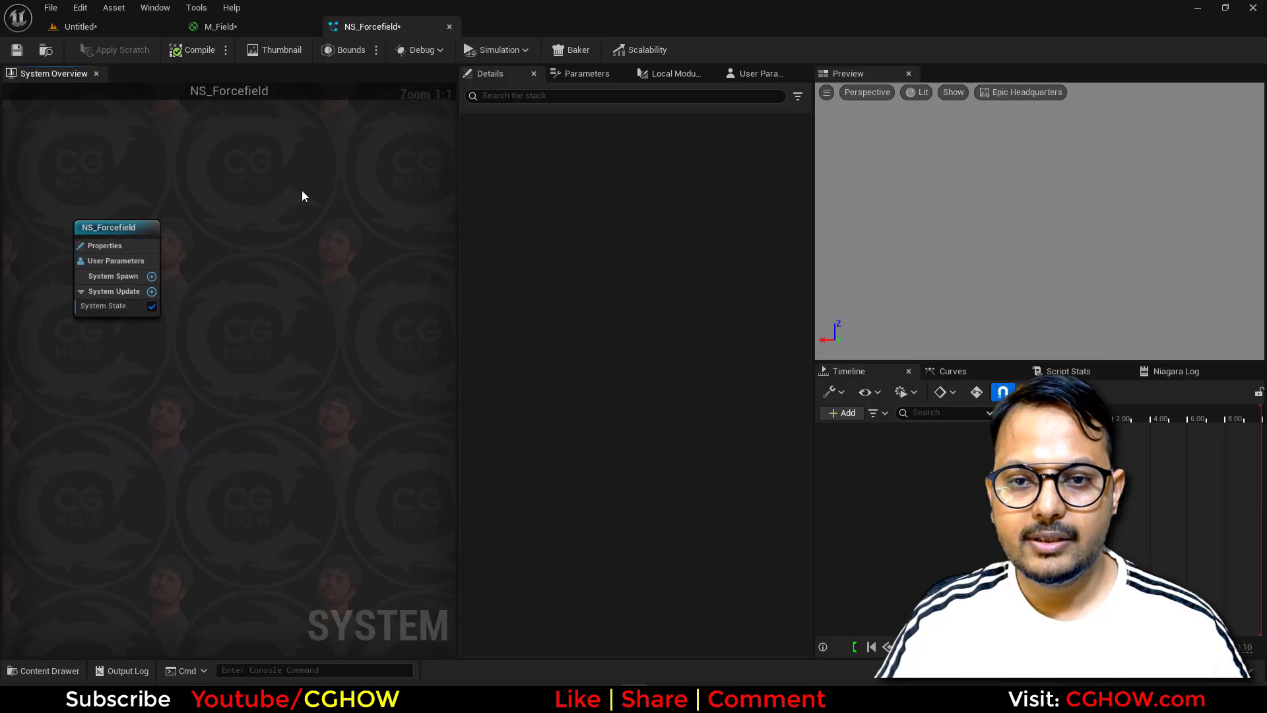
# Add a Minimal emitter to the Niagara system and give its Emitter Update stage a Spawn Burst Instantaneous module
pyautogui.rightClick(283, 191)
pyautogui.press('Escape')
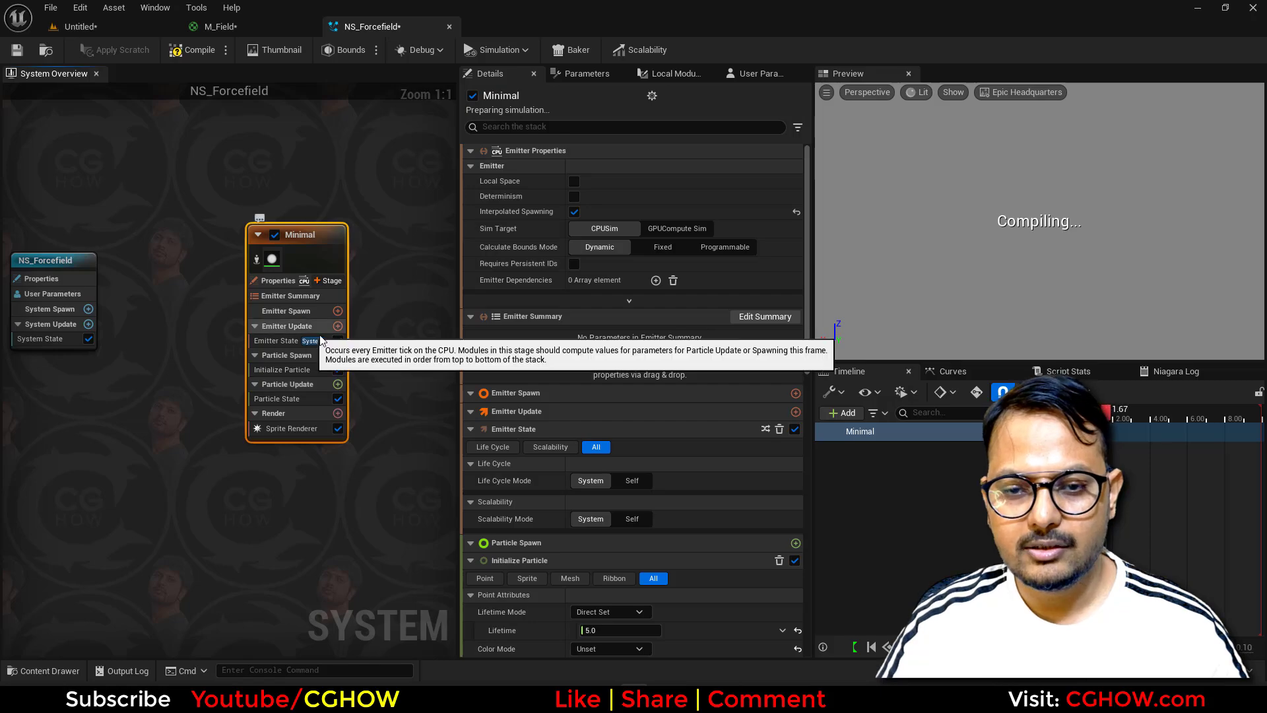
pyautogui.click(337, 326)
pyautogui.click(99, 446)
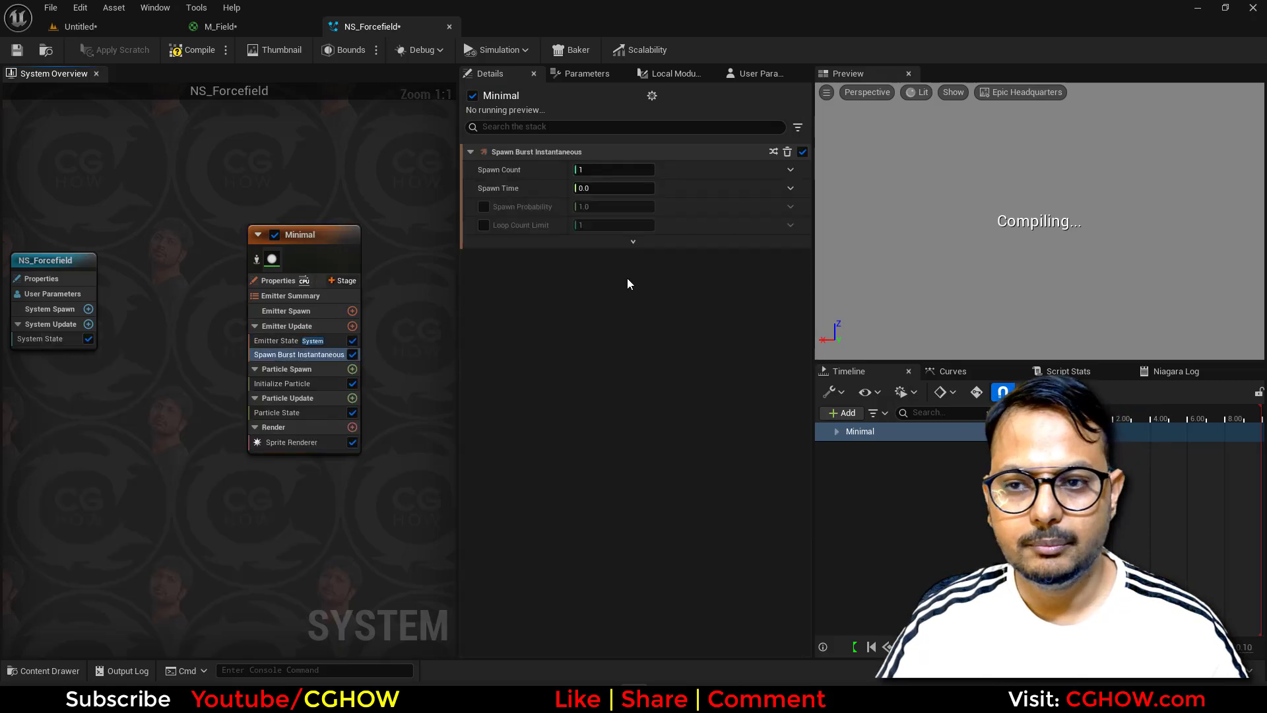
# Set the emitter's life cycle to Self with loop behavior Once, and disable killing particles when their lifetime has elapsed
pyautogui.click(291, 344)
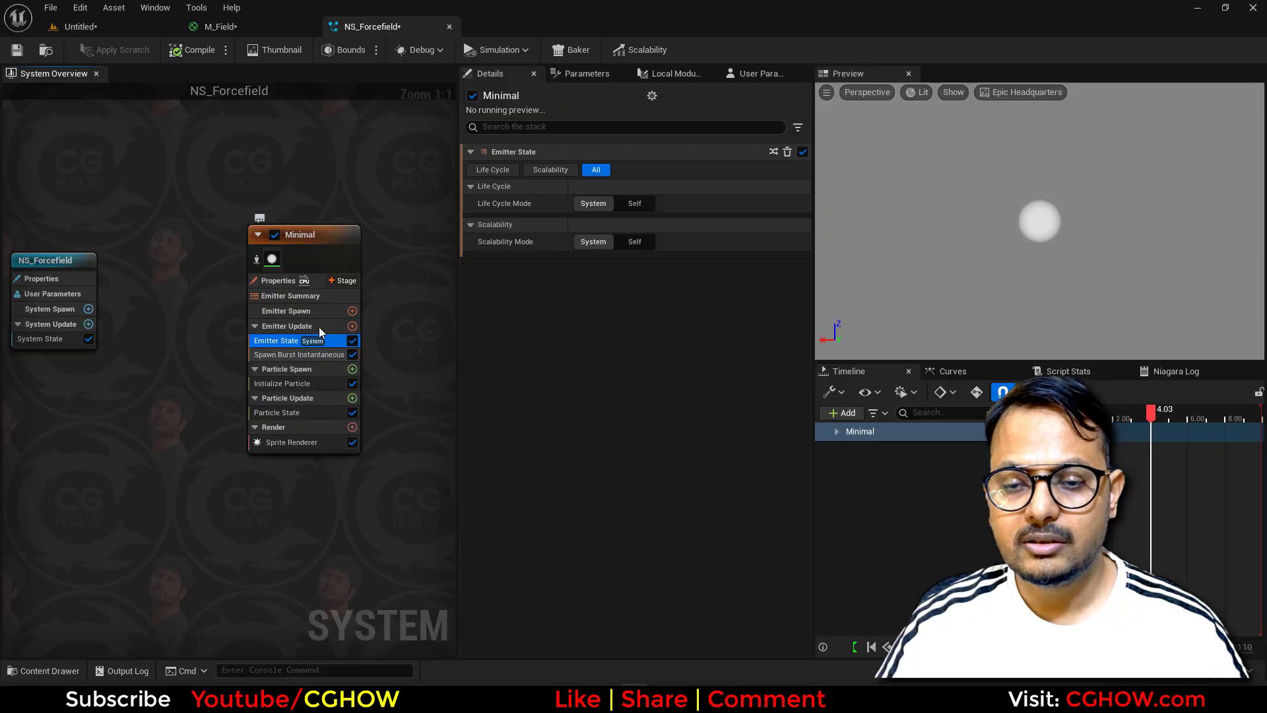
pyautogui.click(633, 203)
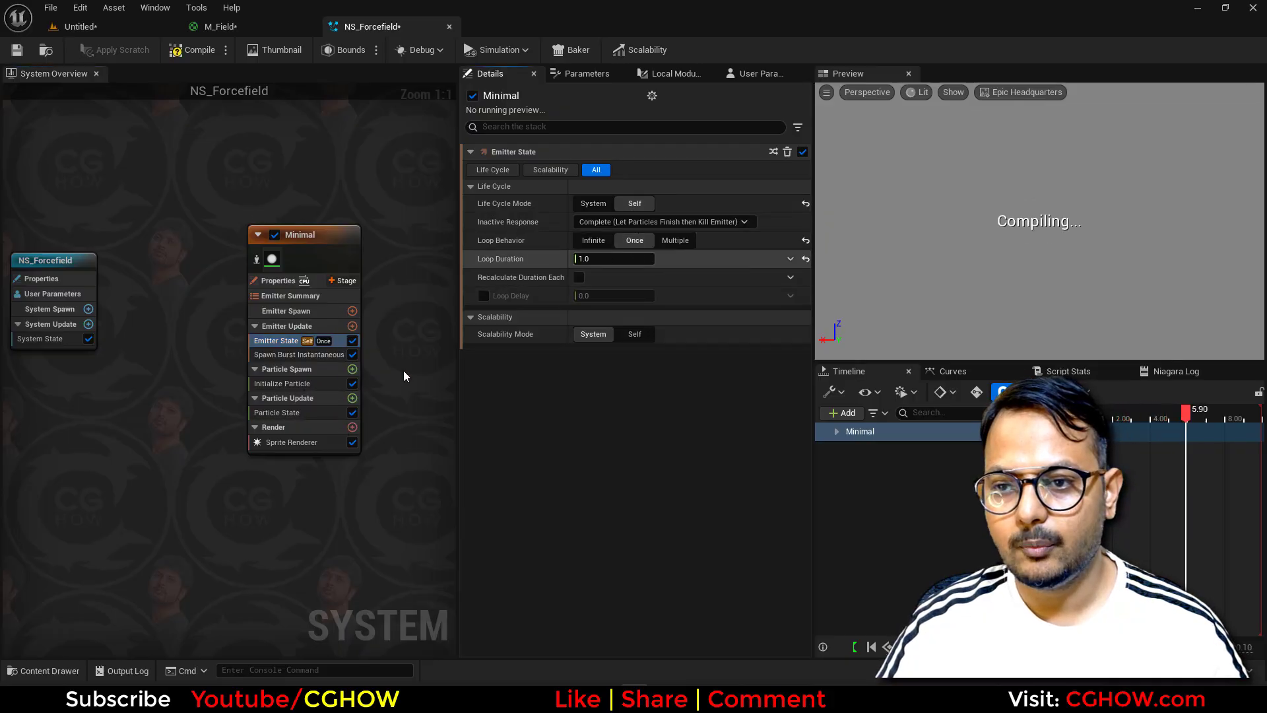
pyautogui.click(294, 413)
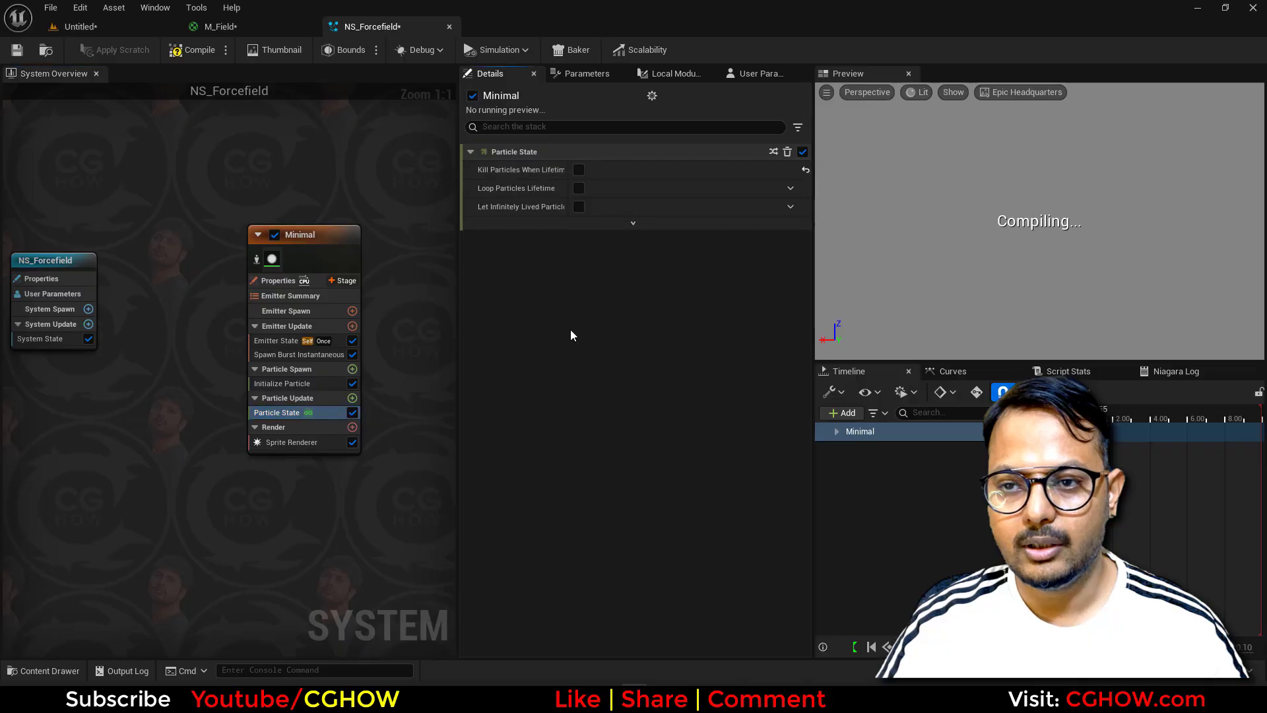
# Replace the Minimal emitter's Sprite Renderer with a Mesh Renderer
pyautogui.moveTo(294, 464); pyautogui.dragTo(249, 392, button='right')
pyautogui.click(239, 374)
pyautogui.press('Delete')
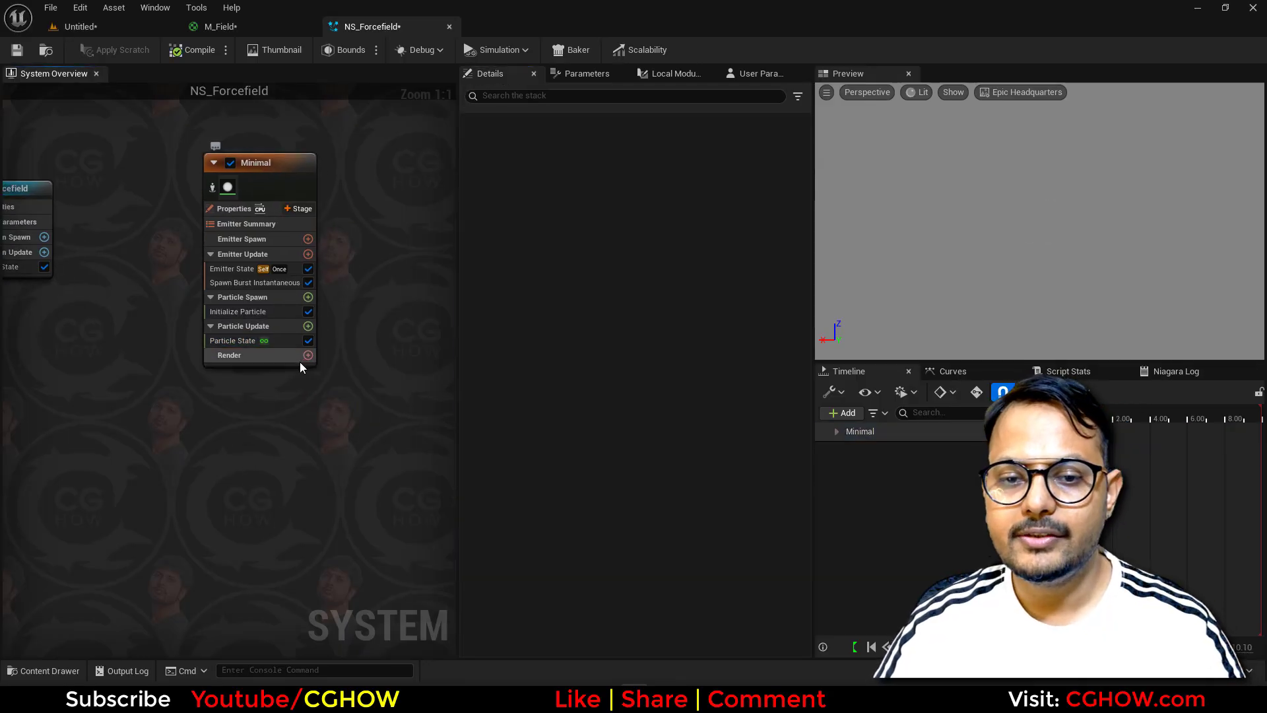
pyautogui.click(308, 355)
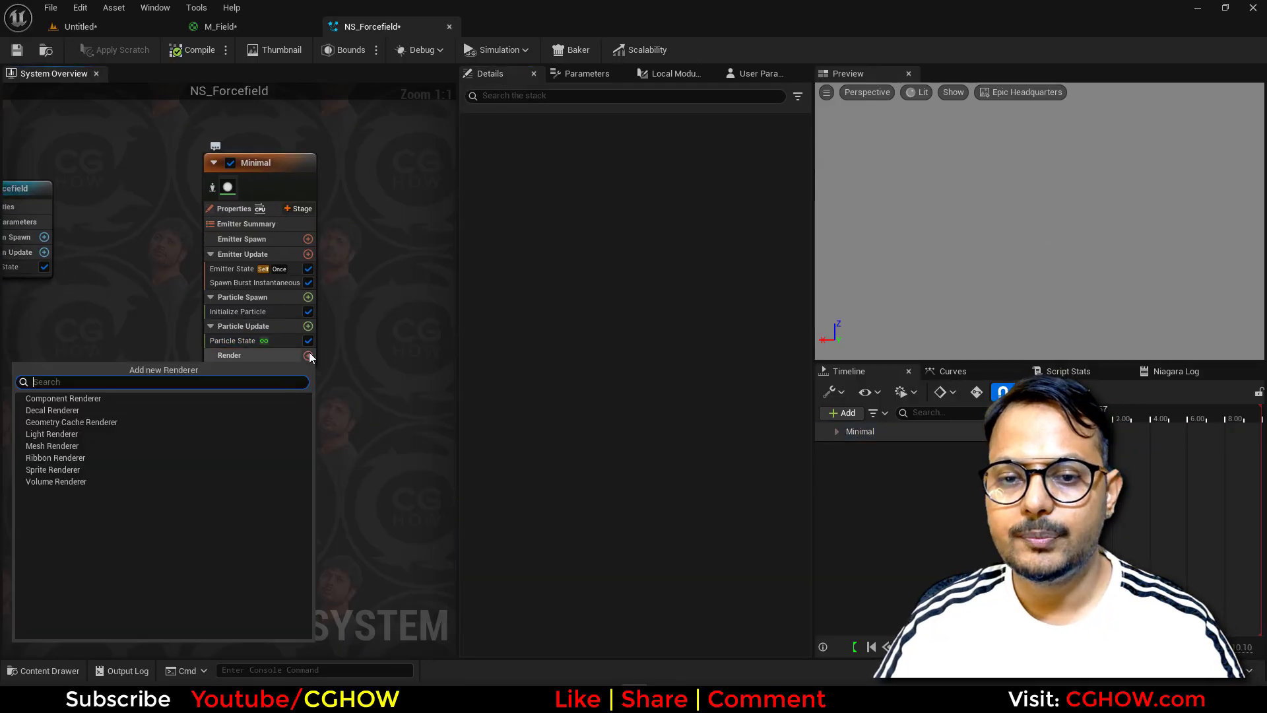
pyautogui.click(52, 447)
# Assign the SM_Sphere static mesh from the CGHOWVFX portal folder as the Mesh Renderer's mesh
pyautogui.click(471, 185)
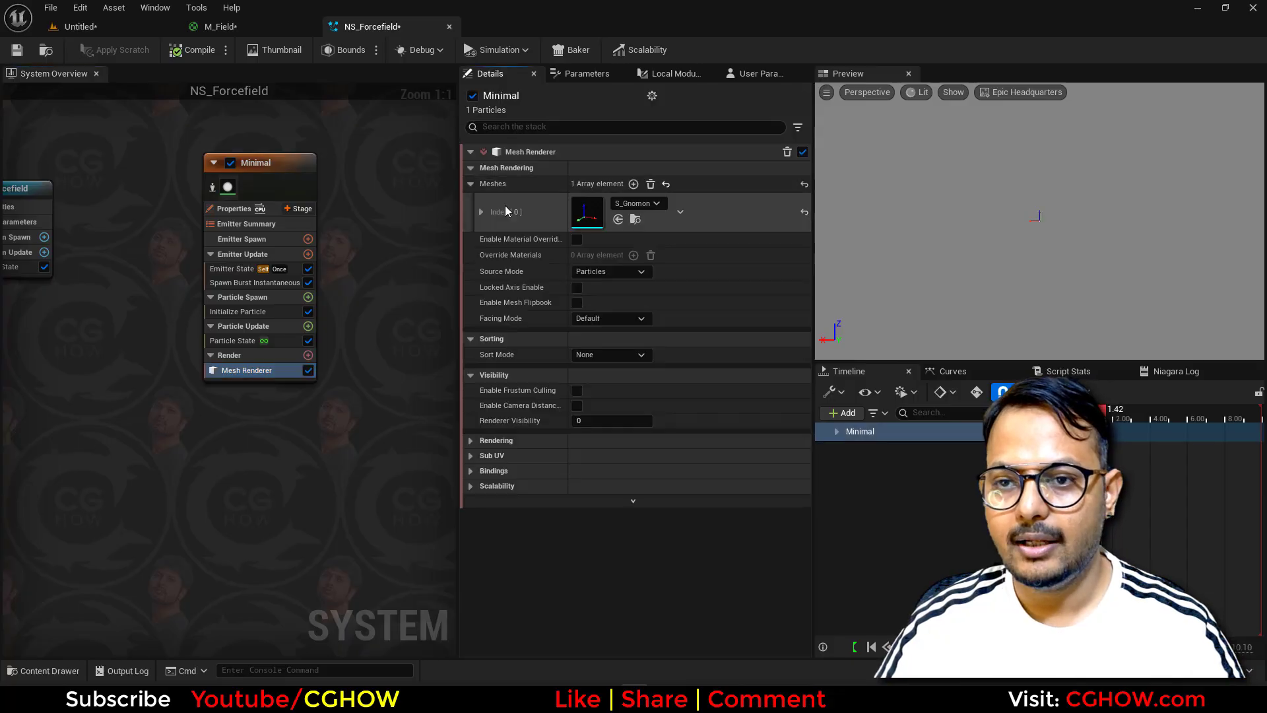
pyautogui.click(636, 204)
pyautogui.write('sp')
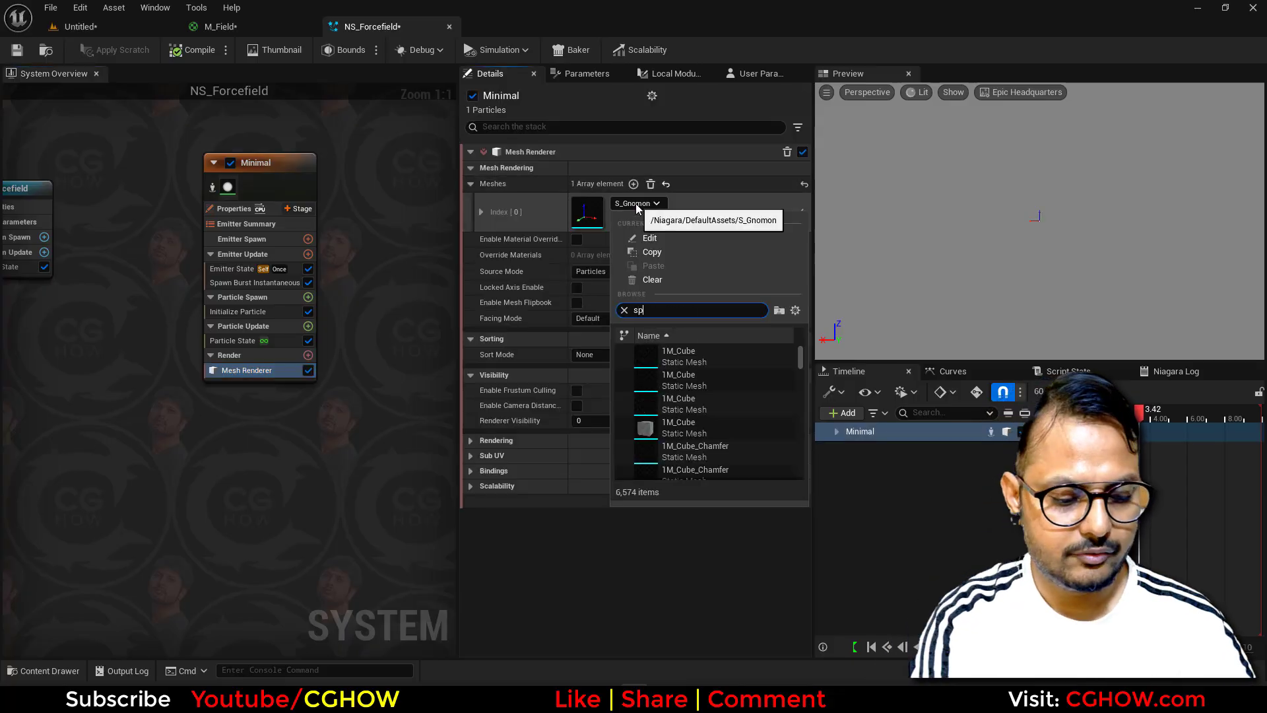
pyautogui.write('here')
pyautogui.scroll(-3, 710, 440)
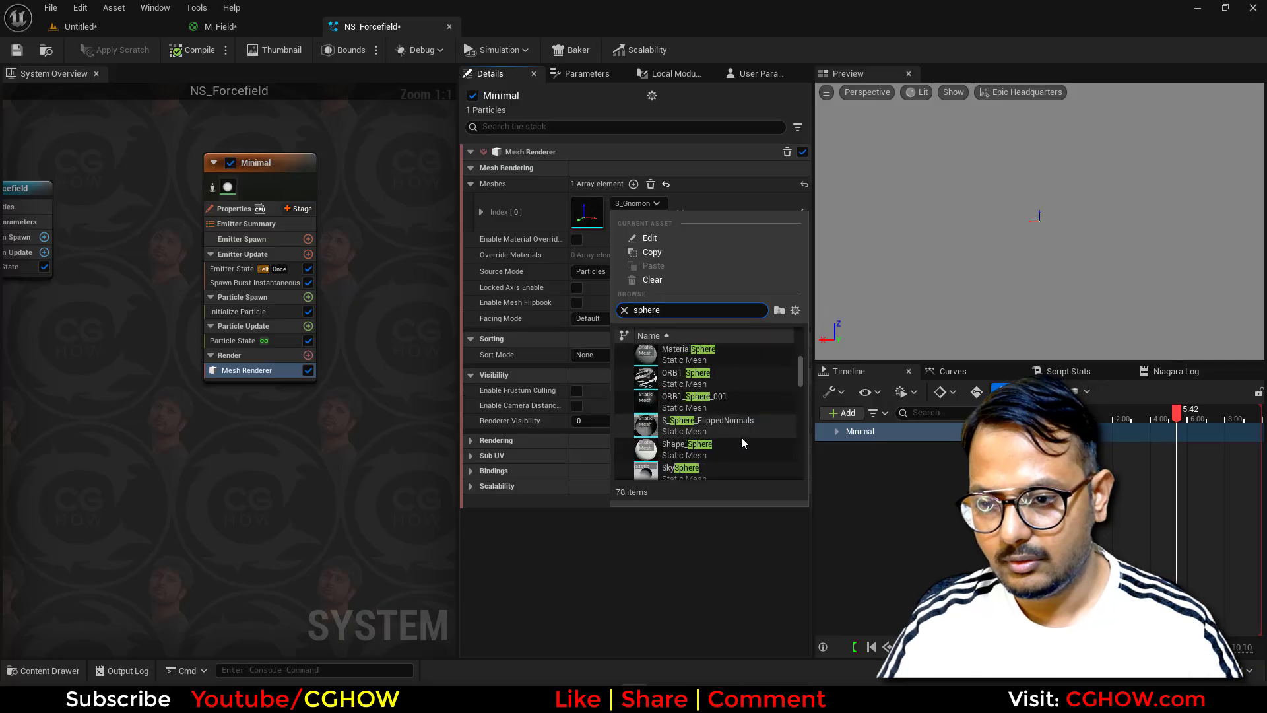
pyautogui.scroll(-2, 700, 462)
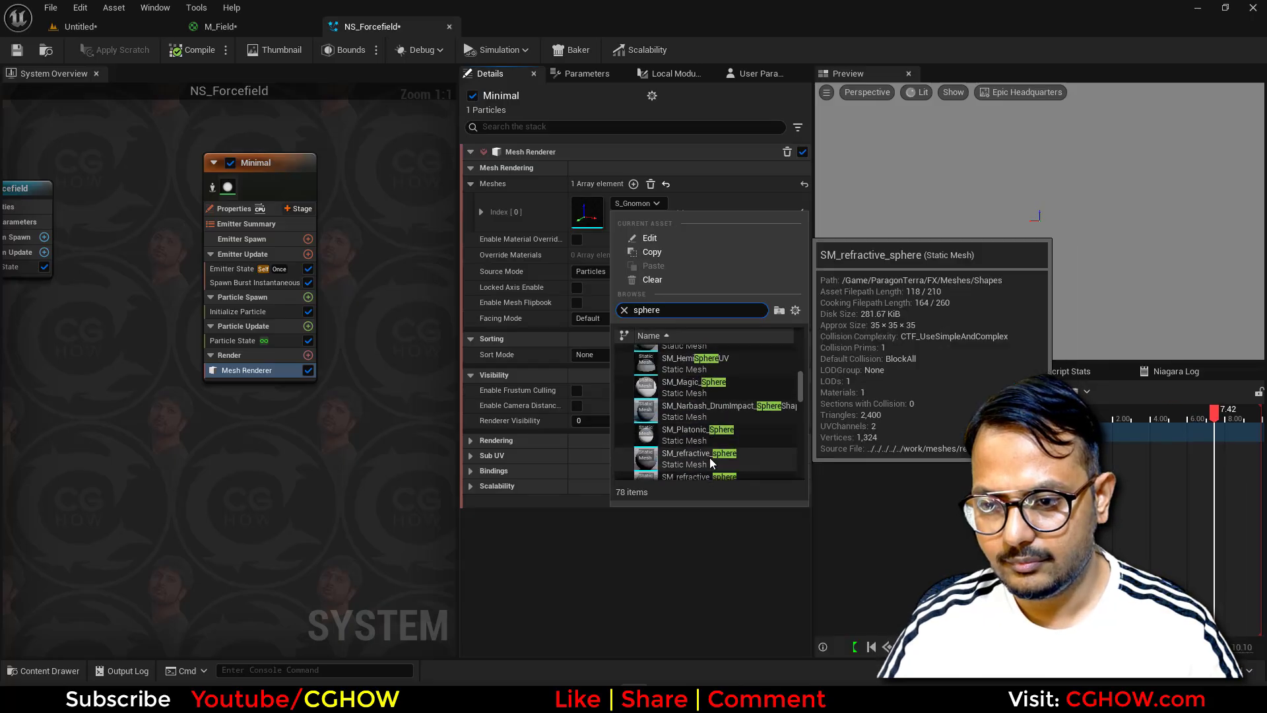
pyautogui.scroll(-2, 717, 437)
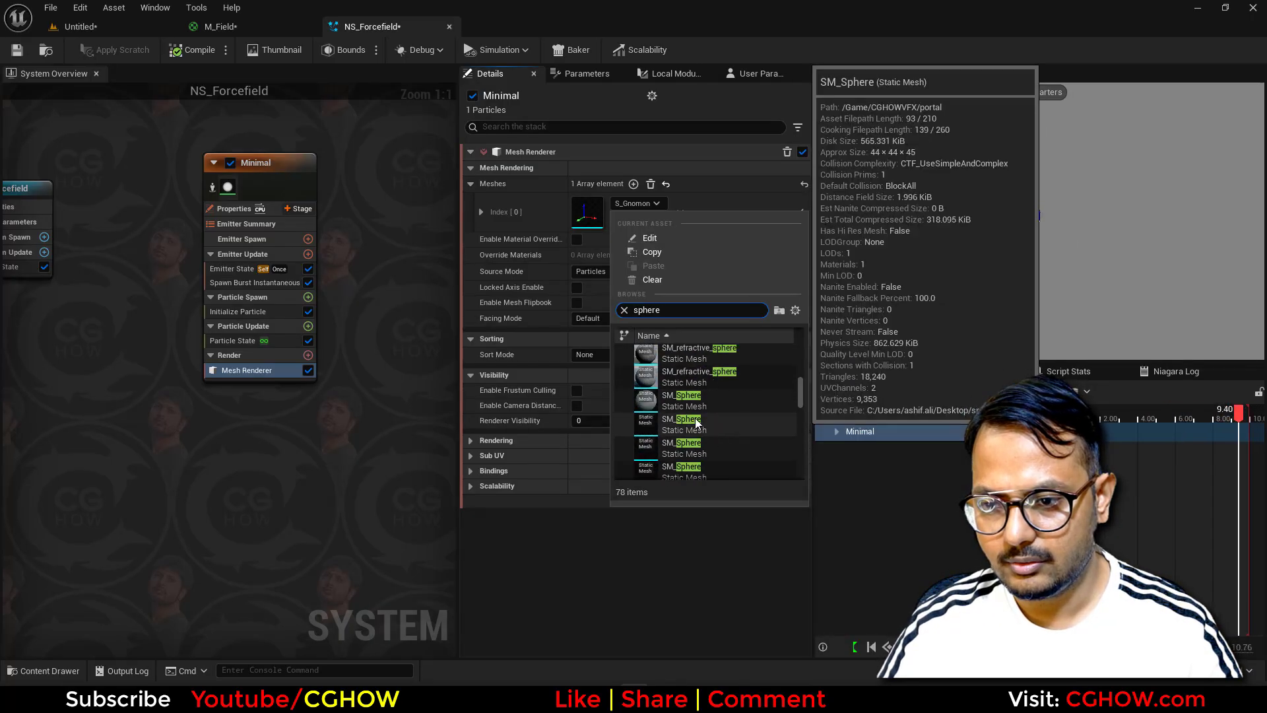
pyautogui.click(695, 419)
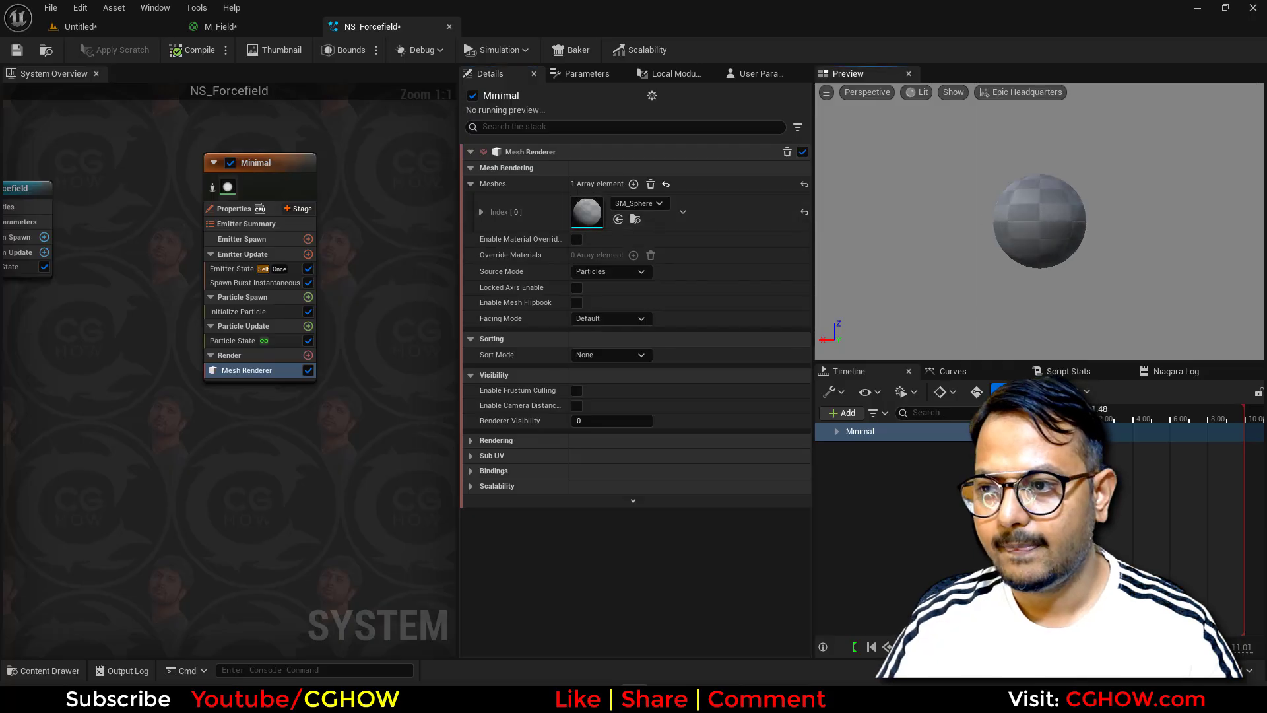
# Show the Minimal emitter's properties, and place the NS_Forcefield system in the level at the character's feet
pyautogui.click(231, 208)
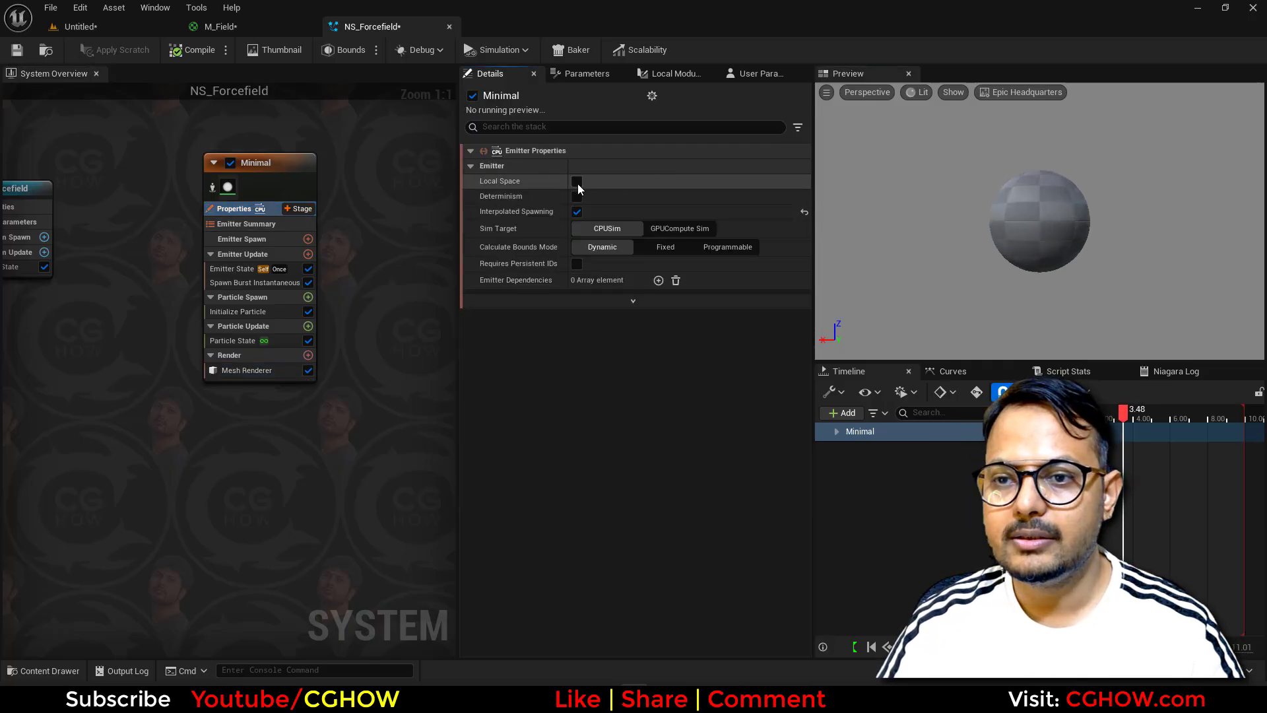
pyautogui.click(76, 27)
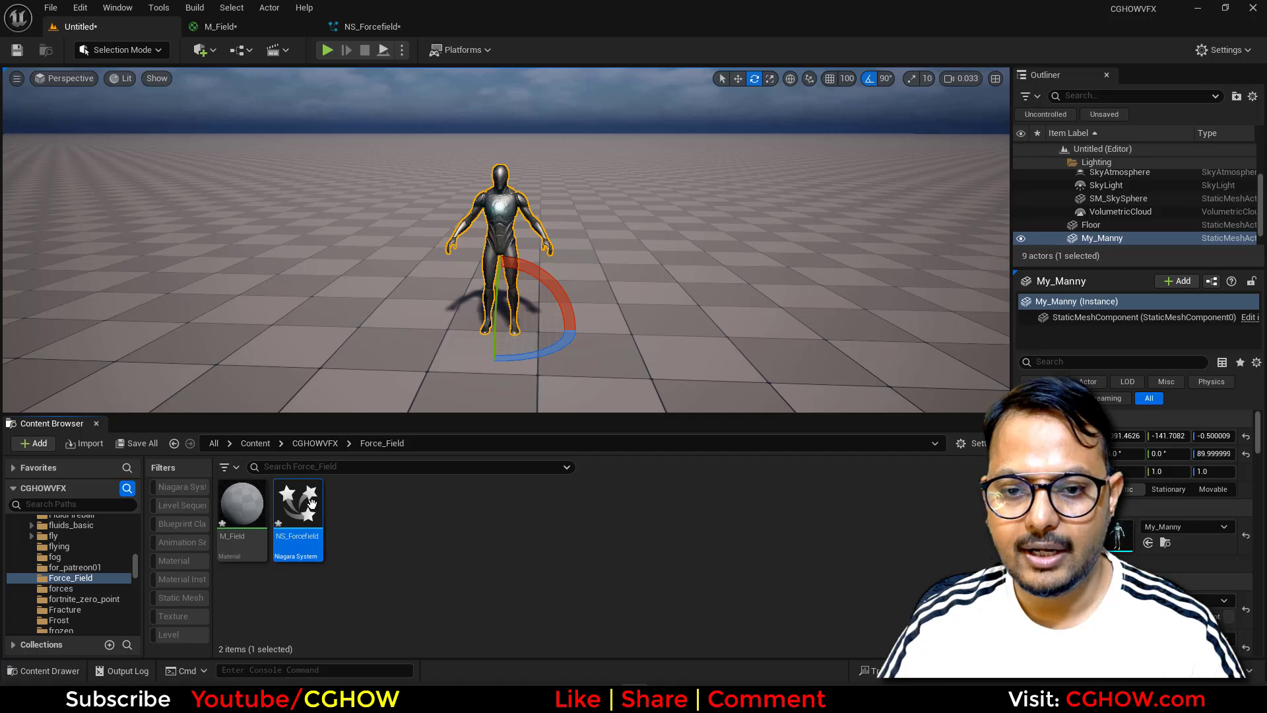
pyautogui.moveTo(499, 324); pyautogui.dragTo(497, 324)
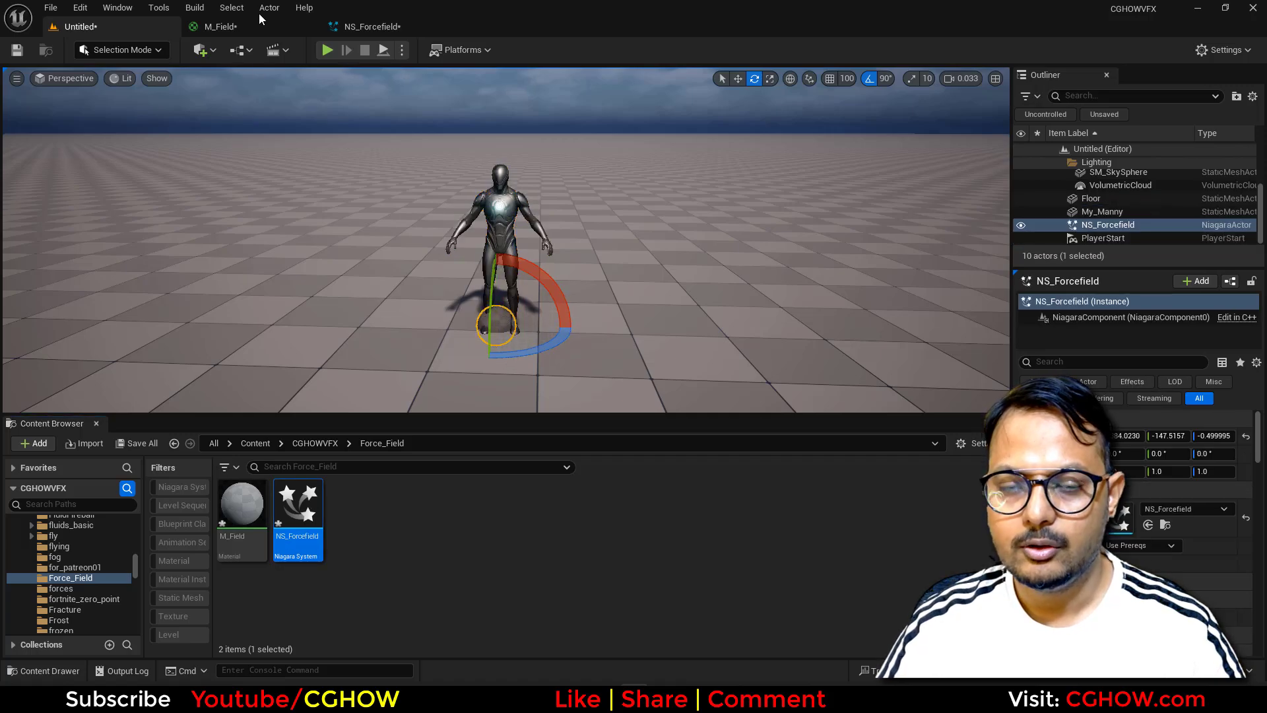
# Set the Mesh Scale Mode in the emitter's Initialize Particle module to Uniform
pyautogui.click(370, 27)
pyautogui.click(244, 311)
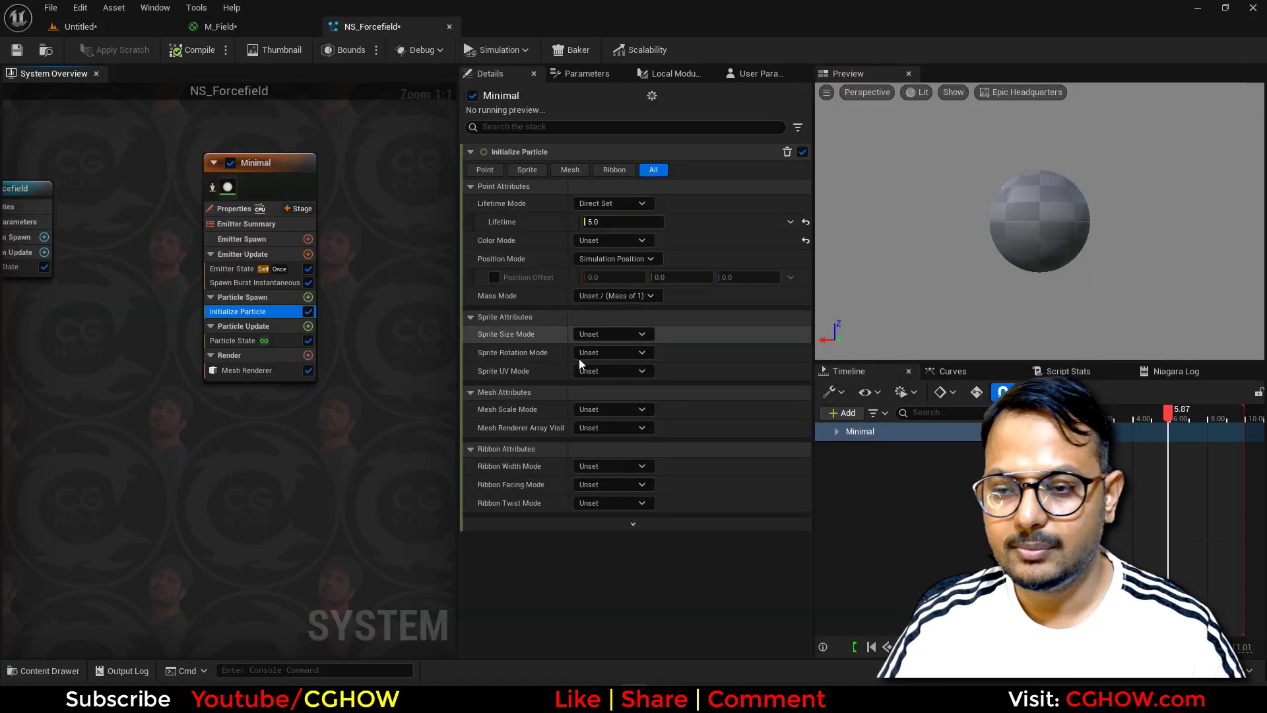
pyautogui.click(620, 409)
pyautogui.click(609, 441)
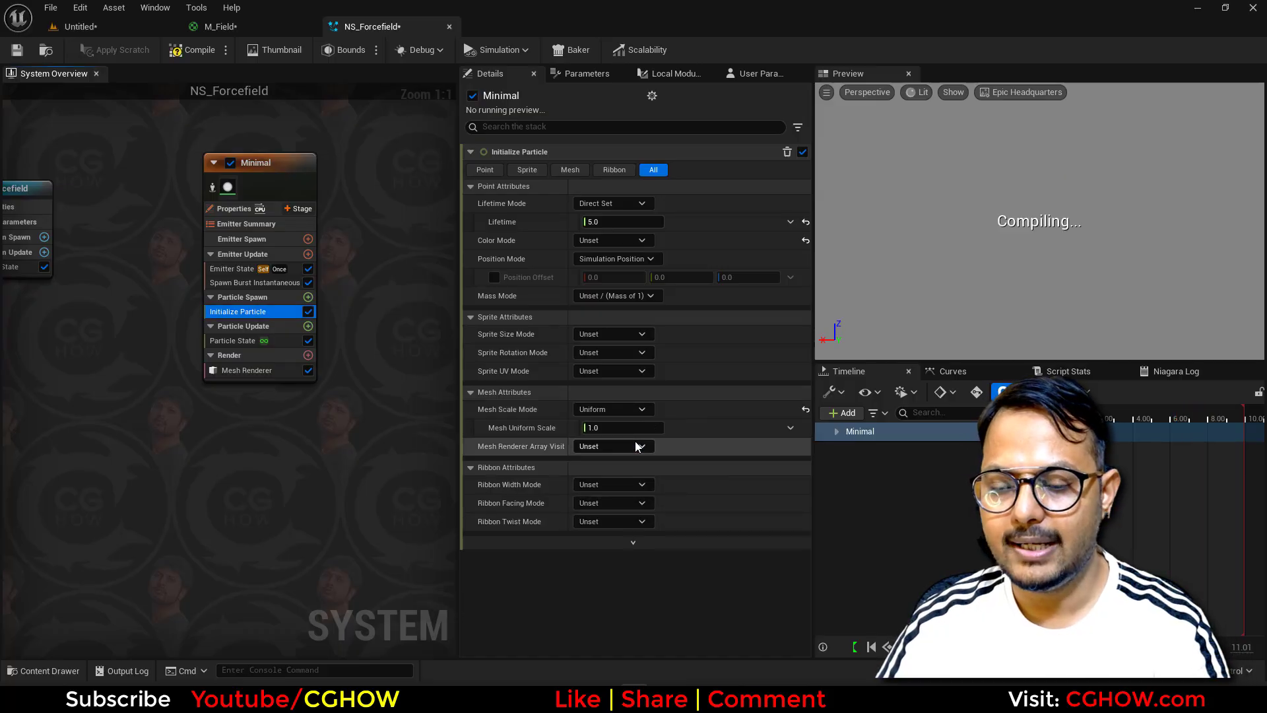
# Set the Mesh Uniform Scale in the Minimal emitter's Initialize Particle module to 10
pyautogui.click(623, 427)
pyautogui.write('10')
pyautogui.press('Return')
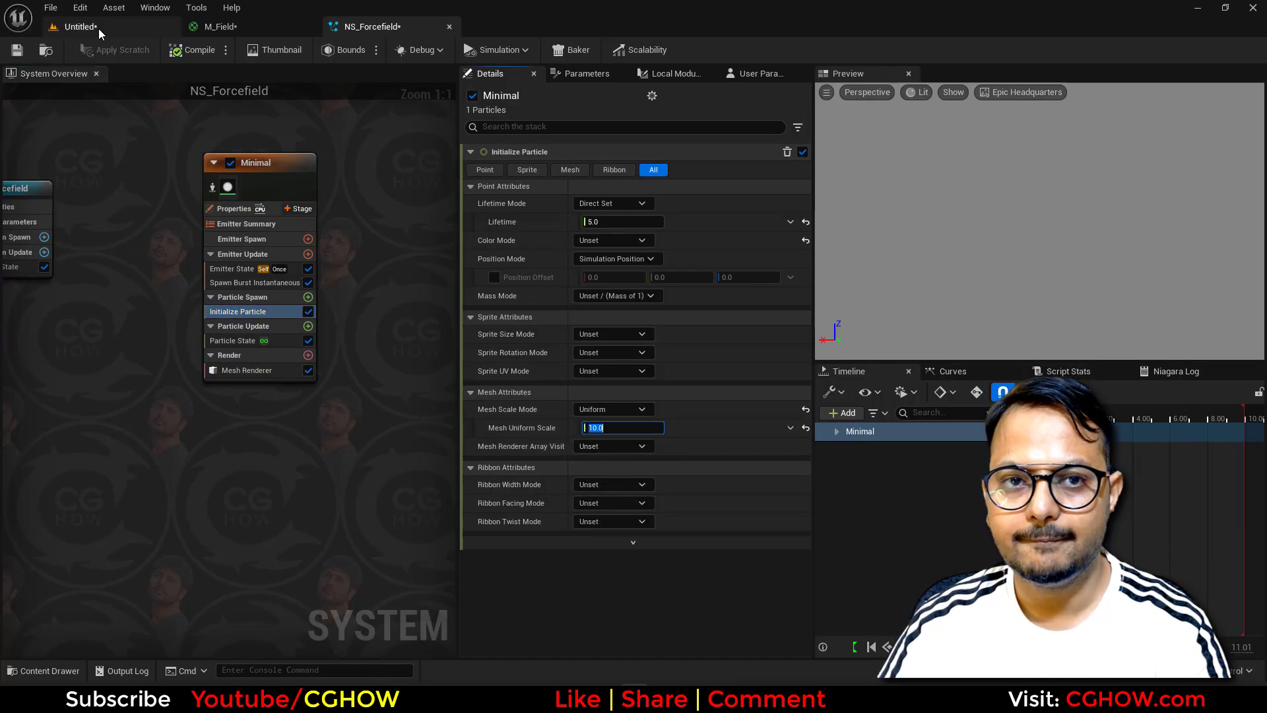
# Raise the NS_Forcefield actor in the level to a height of about 108 around the character, and enlarge the level viewport
pyautogui.click(97, 29)
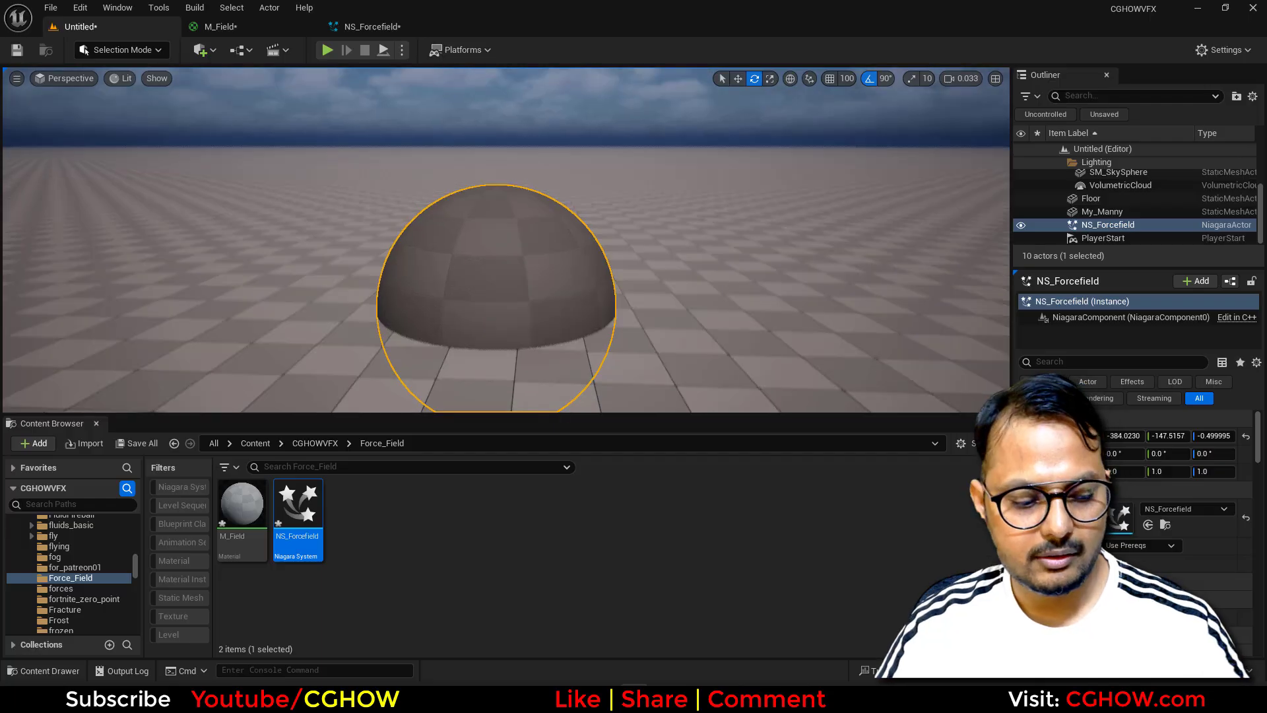
pyautogui.press('w')
pyautogui.moveTo(497, 255); pyautogui.dragTo(492, 165)
pyautogui.click(390, 25)
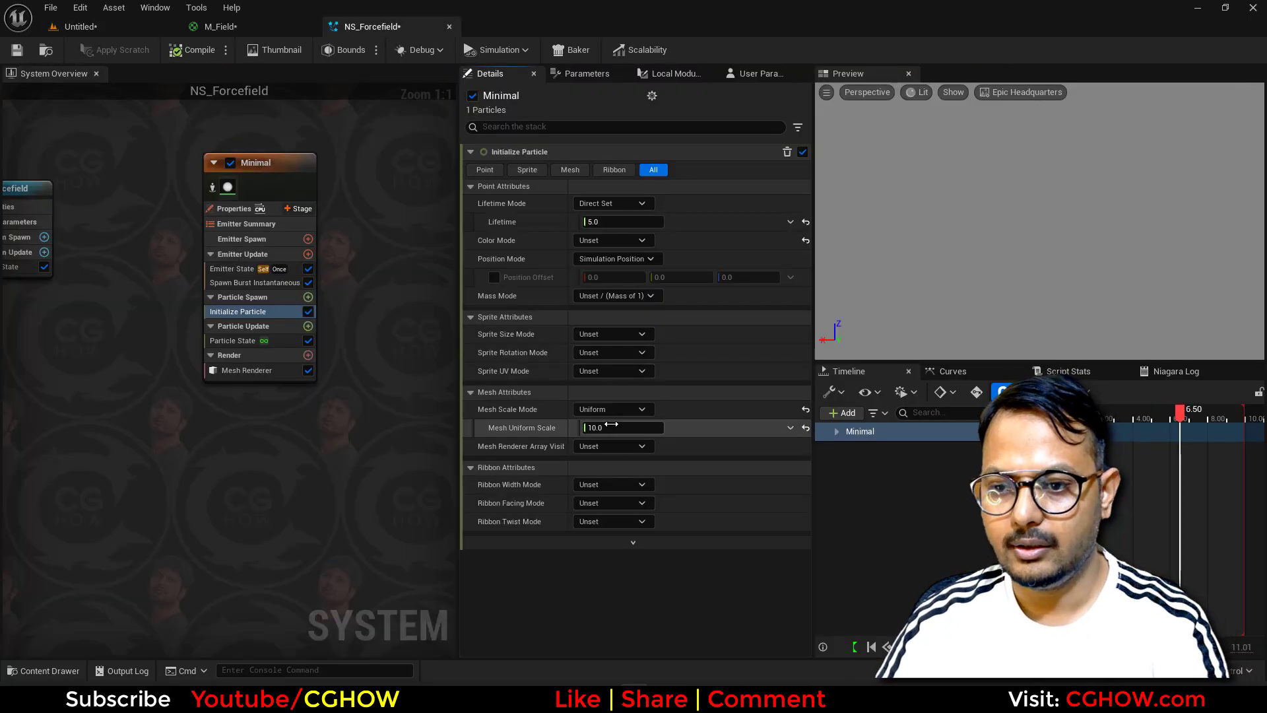
pyautogui.click(78, 28)
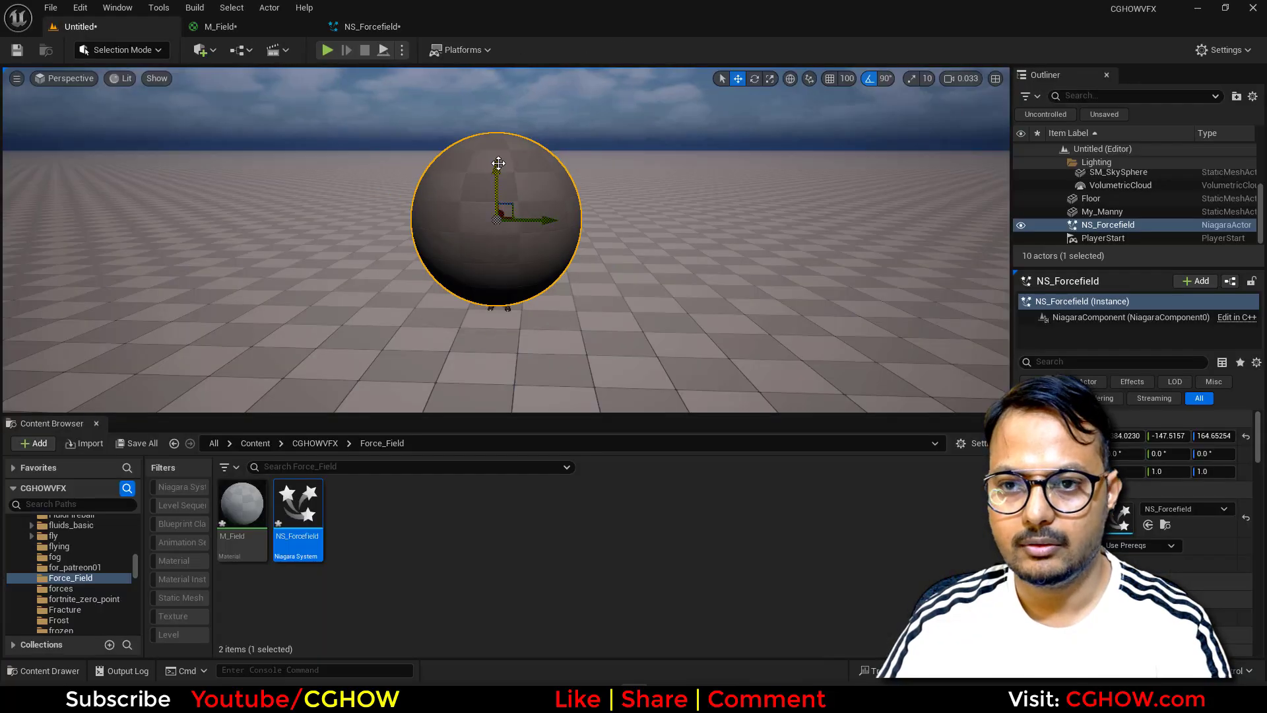
pyautogui.moveTo(498, 163); pyautogui.dragTo(503, 194)
pyautogui.moveTo(548, 354); pyautogui.dragTo(579, 359, button='middle')
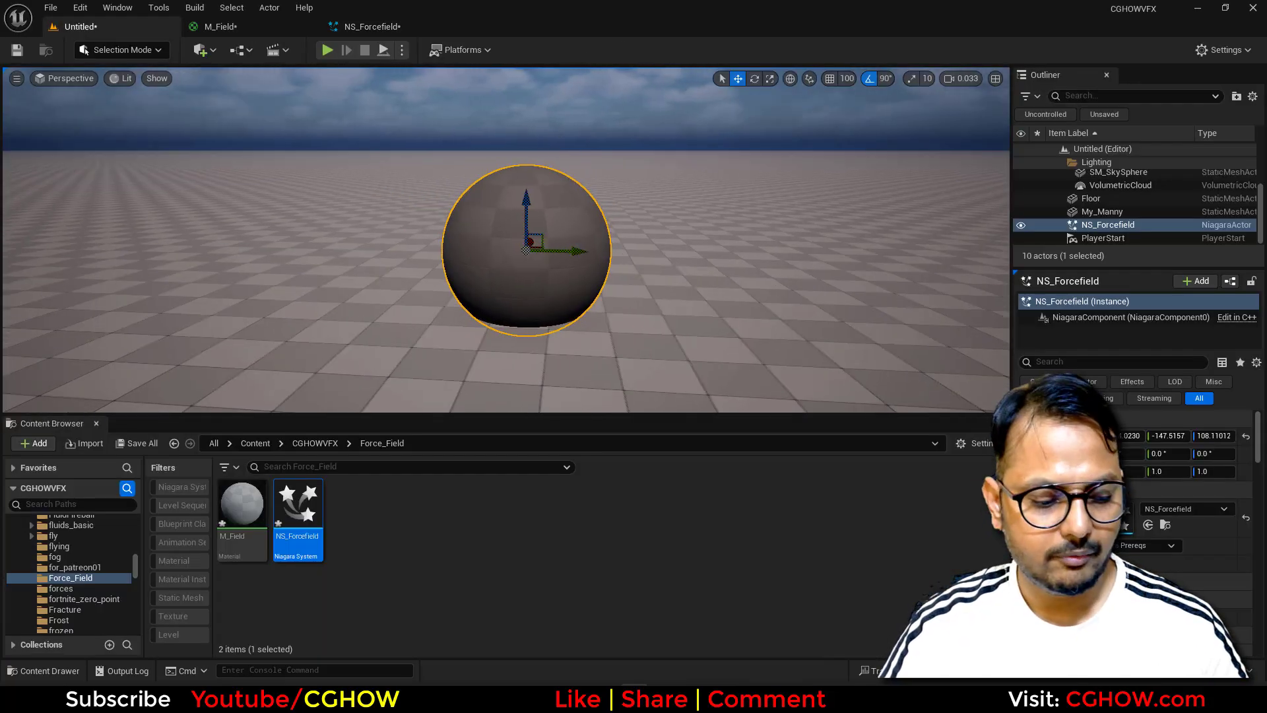
pyautogui.moveTo(579, 359); pyautogui.dragTo(630, 350, button='right')
pyautogui.press('w')
pyautogui.scroll(3, 625, 406)
pyautogui.press('s')
pyautogui.moveTo(625, 414); pyautogui.dragTo(625, 479)
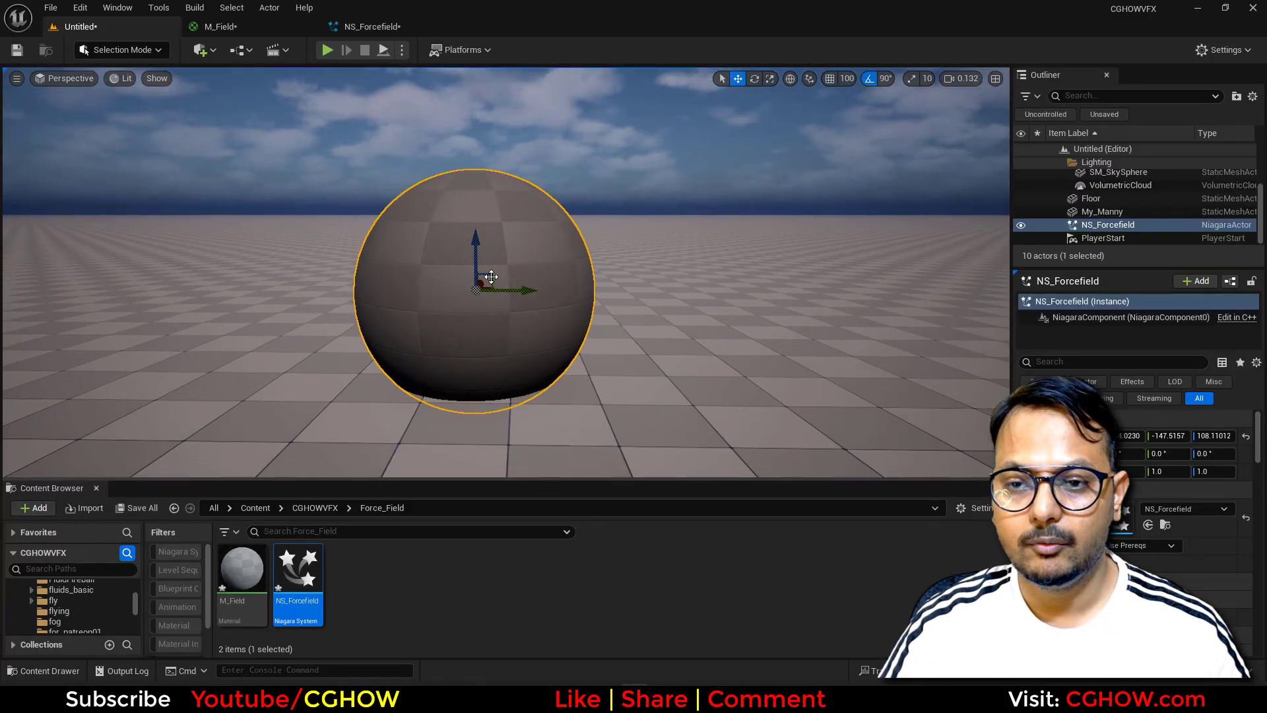
# Save the M_Field and NS_Forcefield assets, and save the level as forcefield in the vortex_muzzle folder
pyautogui.click(244, 569)
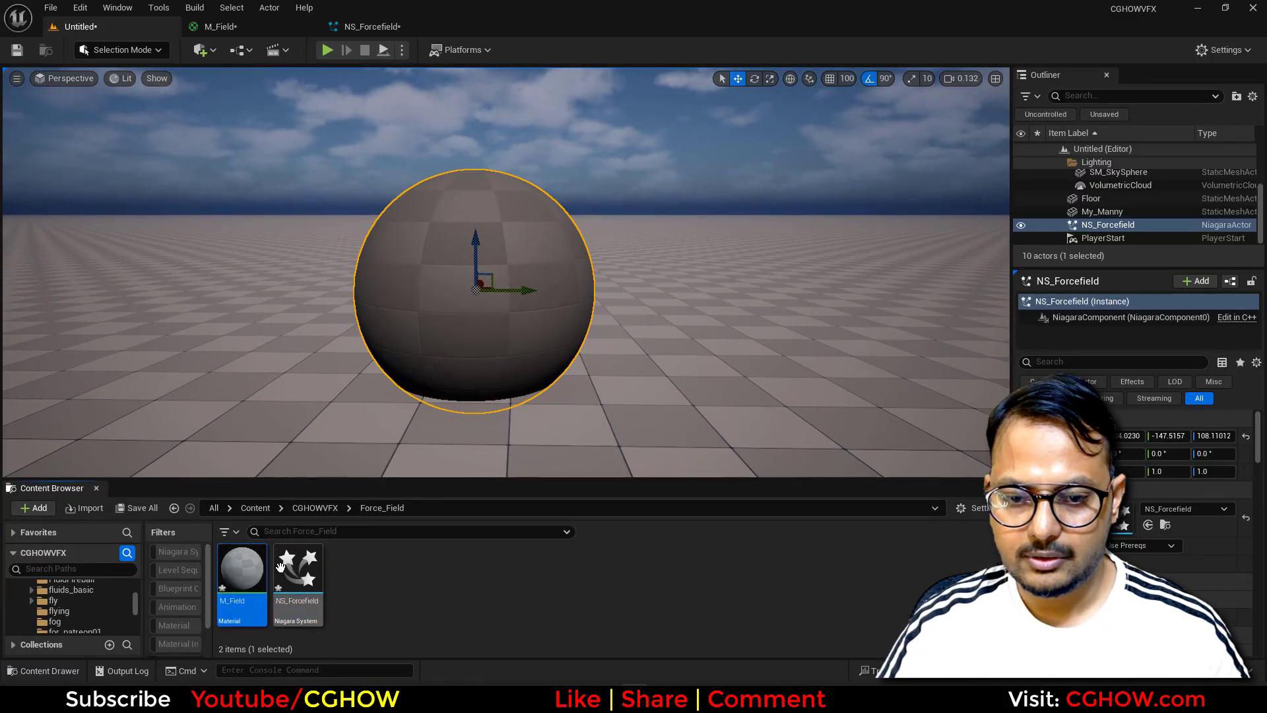
pyautogui.keyDown('ctrl'); pyautogui.click(291, 568); pyautogui.keyUp('ctrl')
pyautogui.rightClick(293, 568)
pyautogui.click(336, 313)
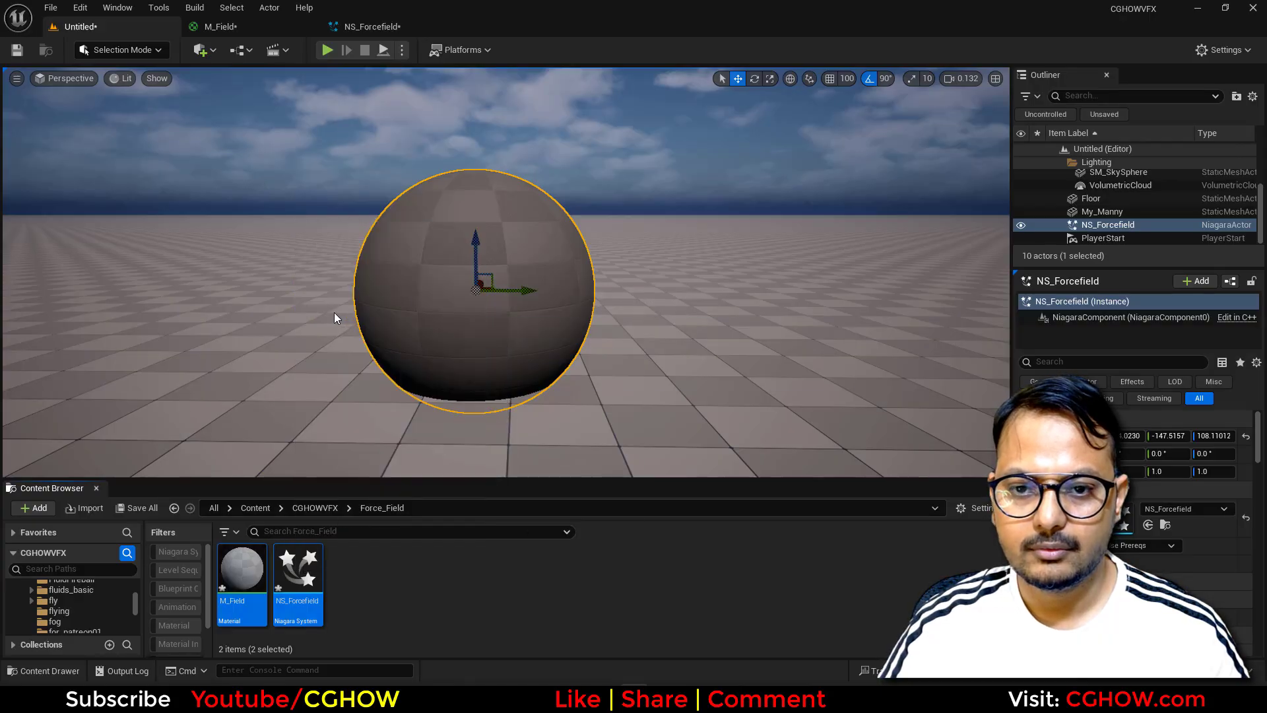
pyautogui.click(20, 51)
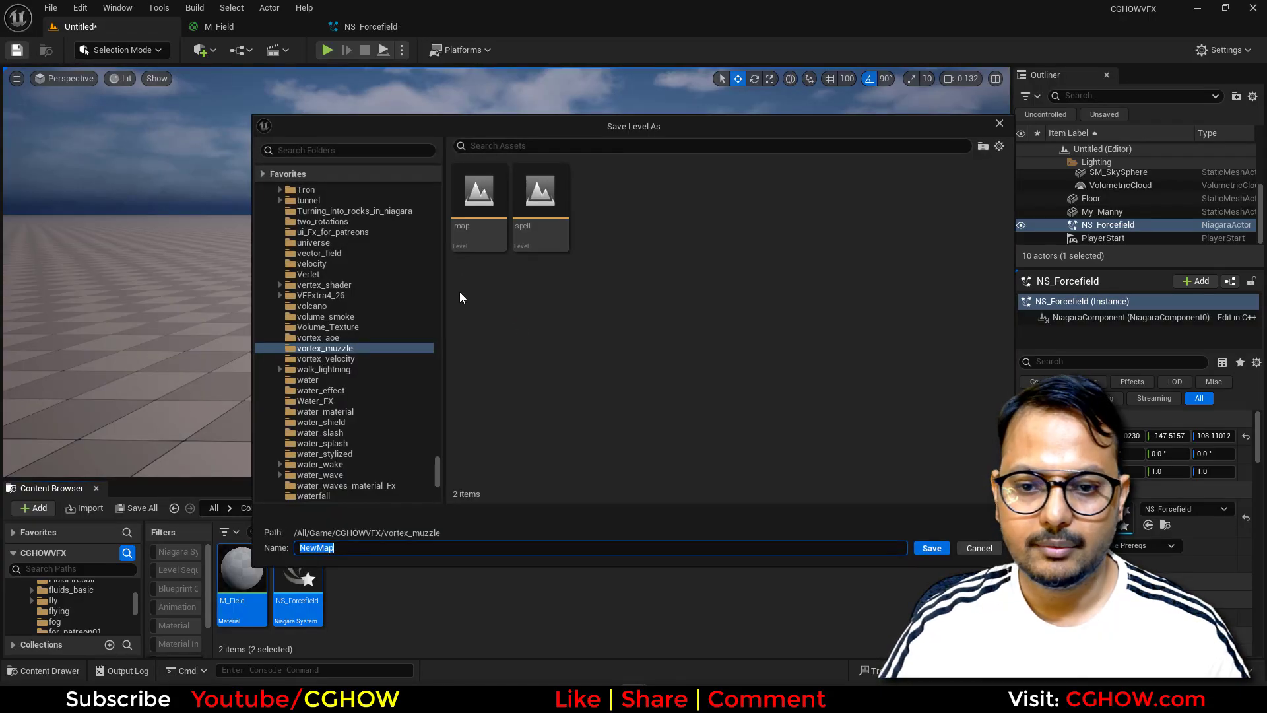
pyautogui.write('forcefiel')
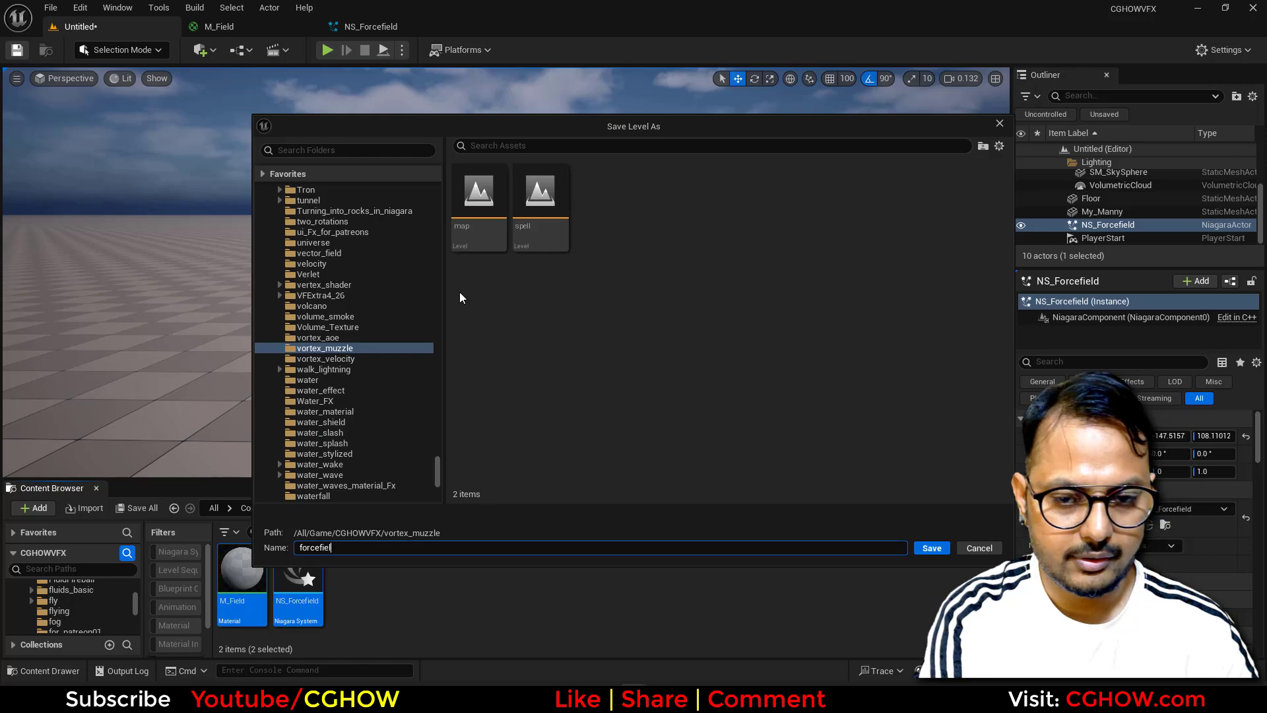
pyautogui.write('d')
pyautogui.press('Return')
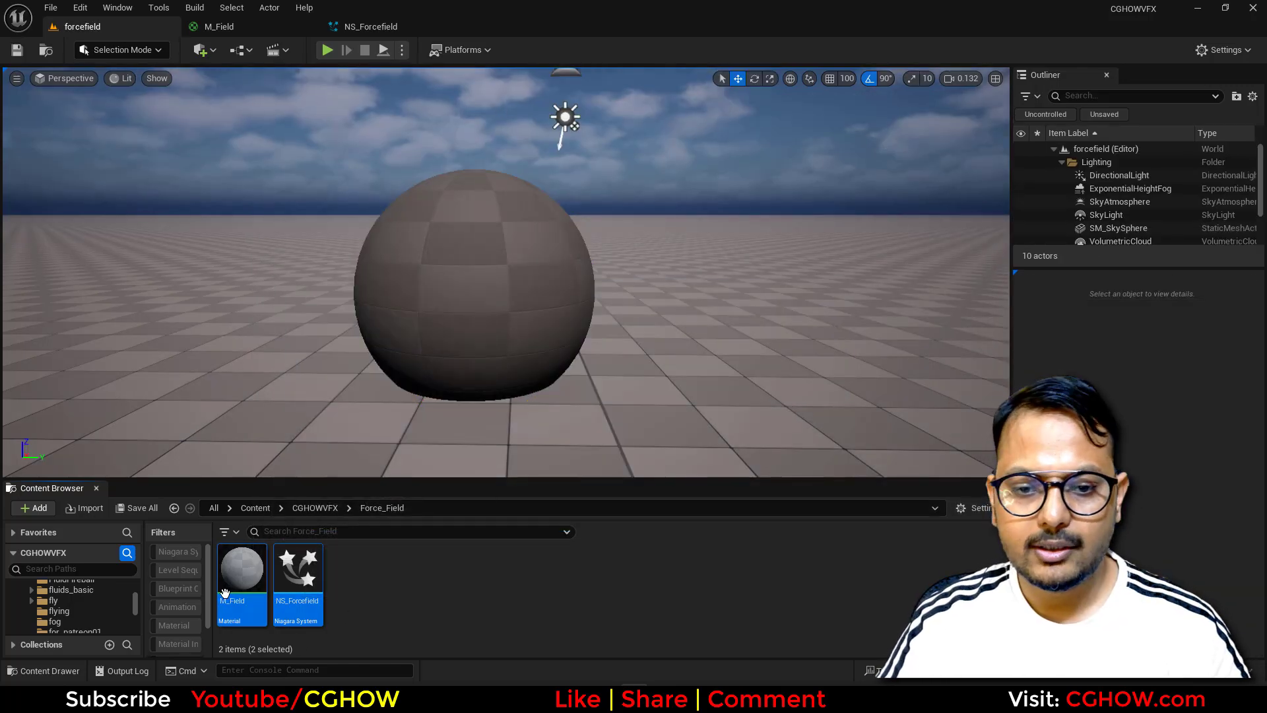
# Open the M_Field material and set its preview mesh to a sphere
pyautogui.doubleClick(225, 592)
pyautogui.moveTo(305, 263); pyautogui.dragTo(285, 370)
pyautogui.click(377, 434)
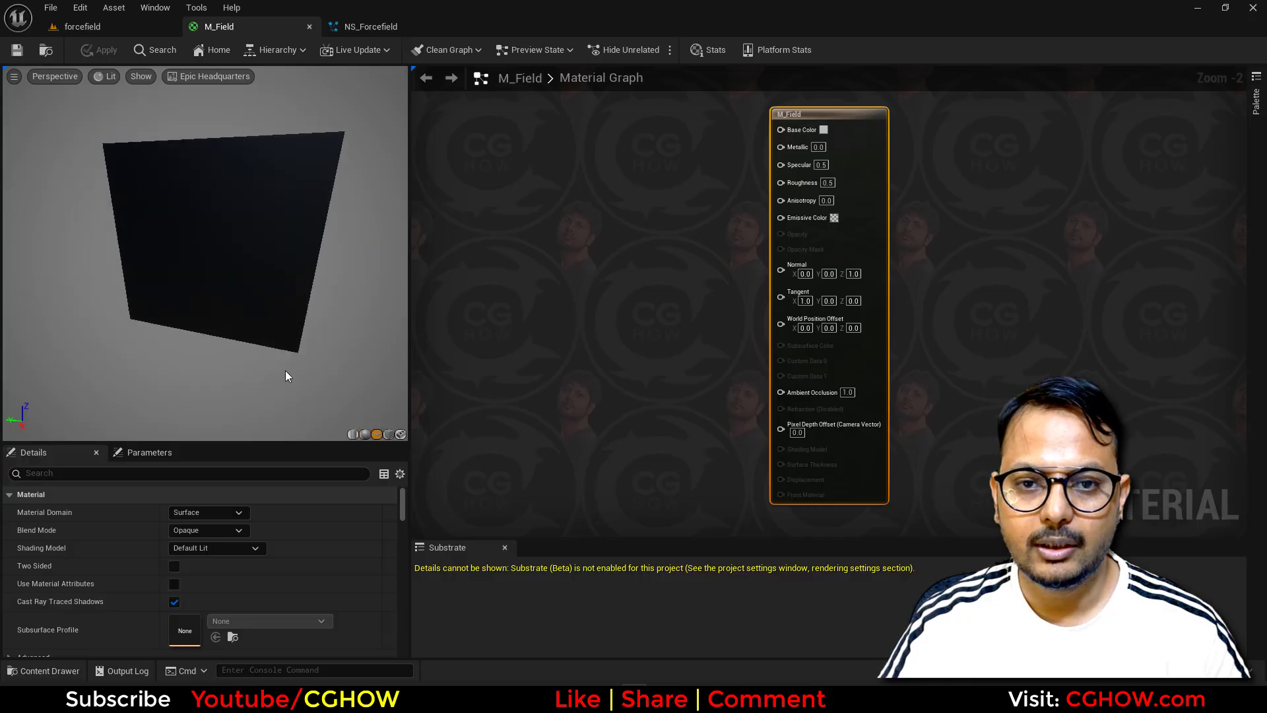
pyautogui.click(365, 433)
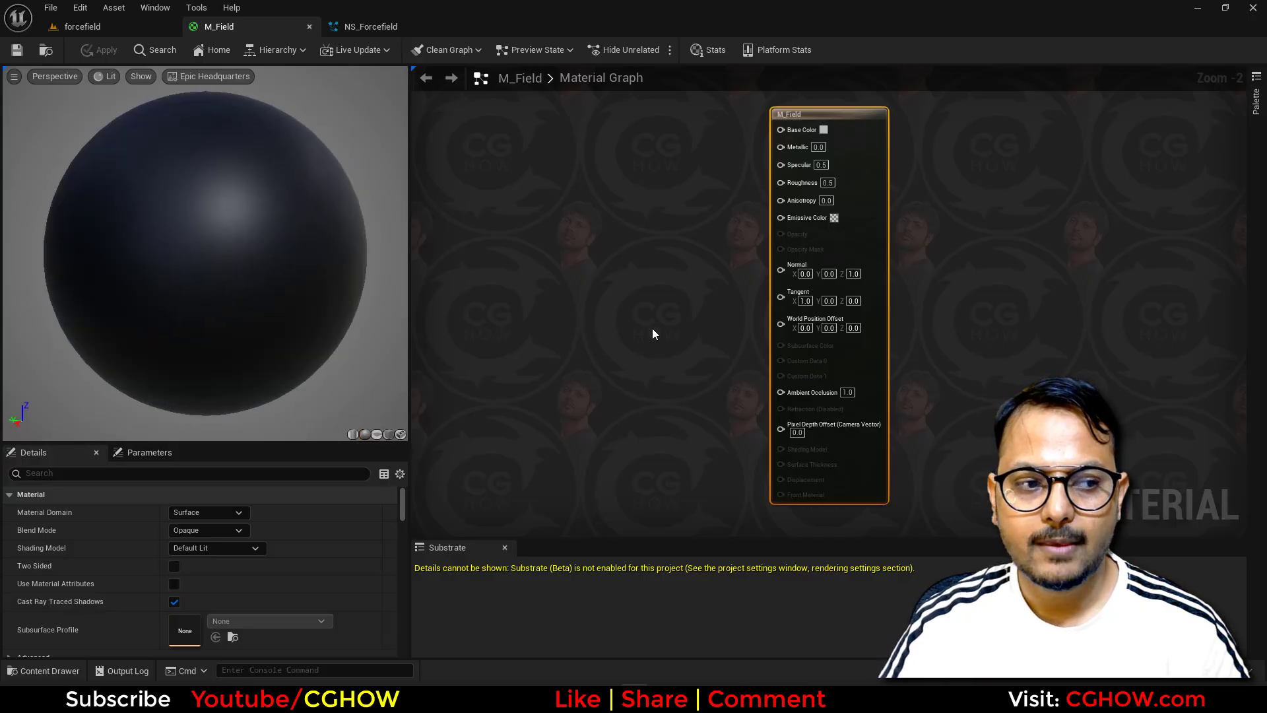
# Set the M_Field material's blend mode to Translucent and shading model to Unlit, and make it two-sided
pyautogui.moveTo(653, 328); pyautogui.dragTo(831, 332, button='right')
pyautogui.click(198, 531)
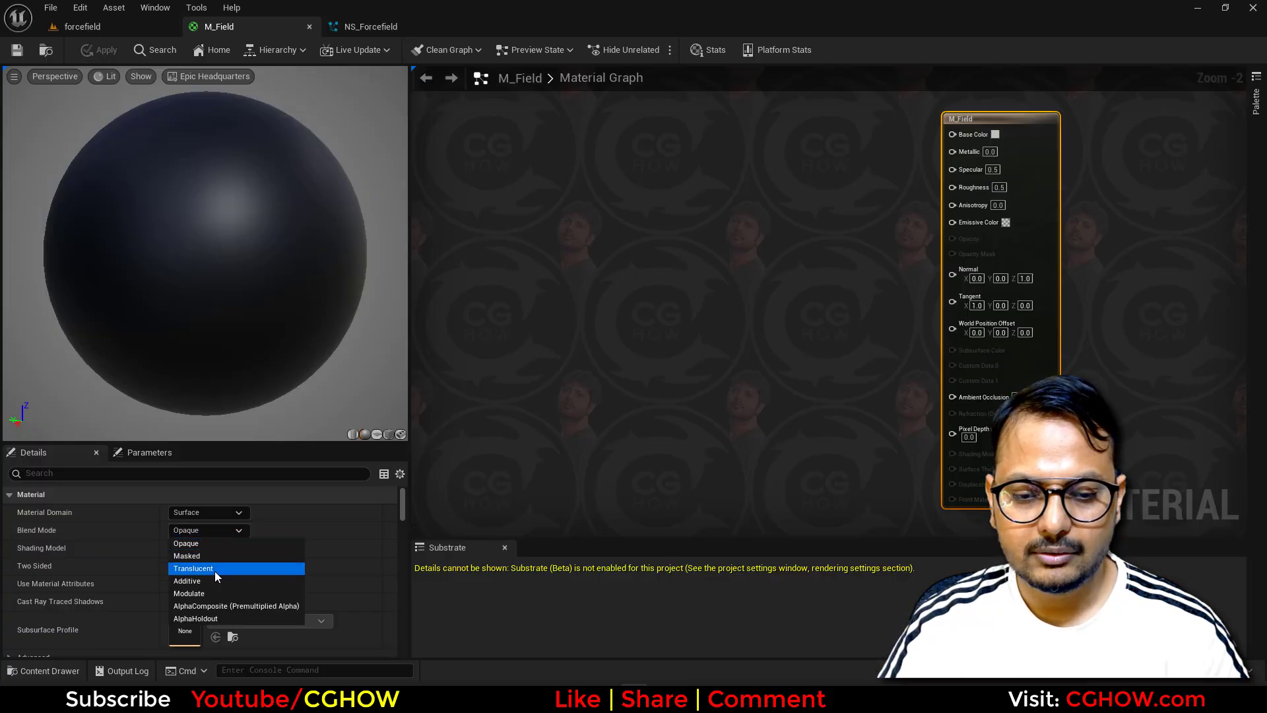
pyautogui.click(215, 572)
pyautogui.click(220, 549)
pyautogui.click(182, 385)
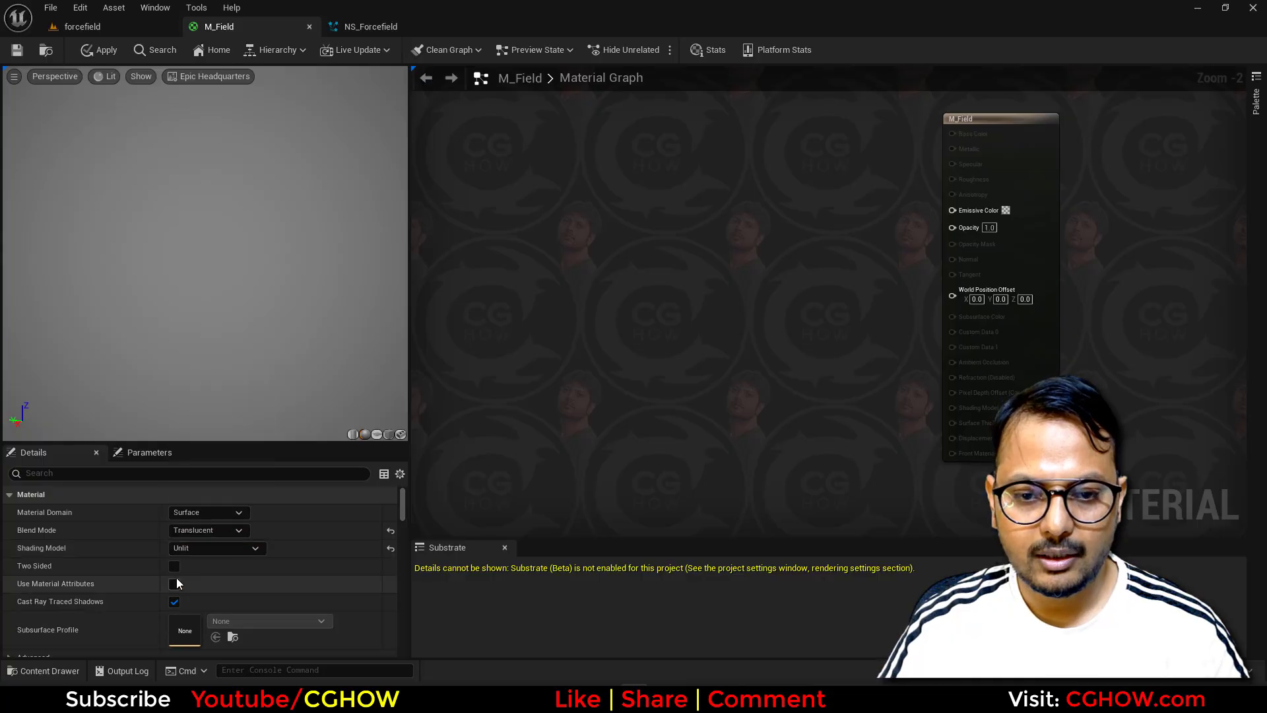
pyautogui.click(175, 566)
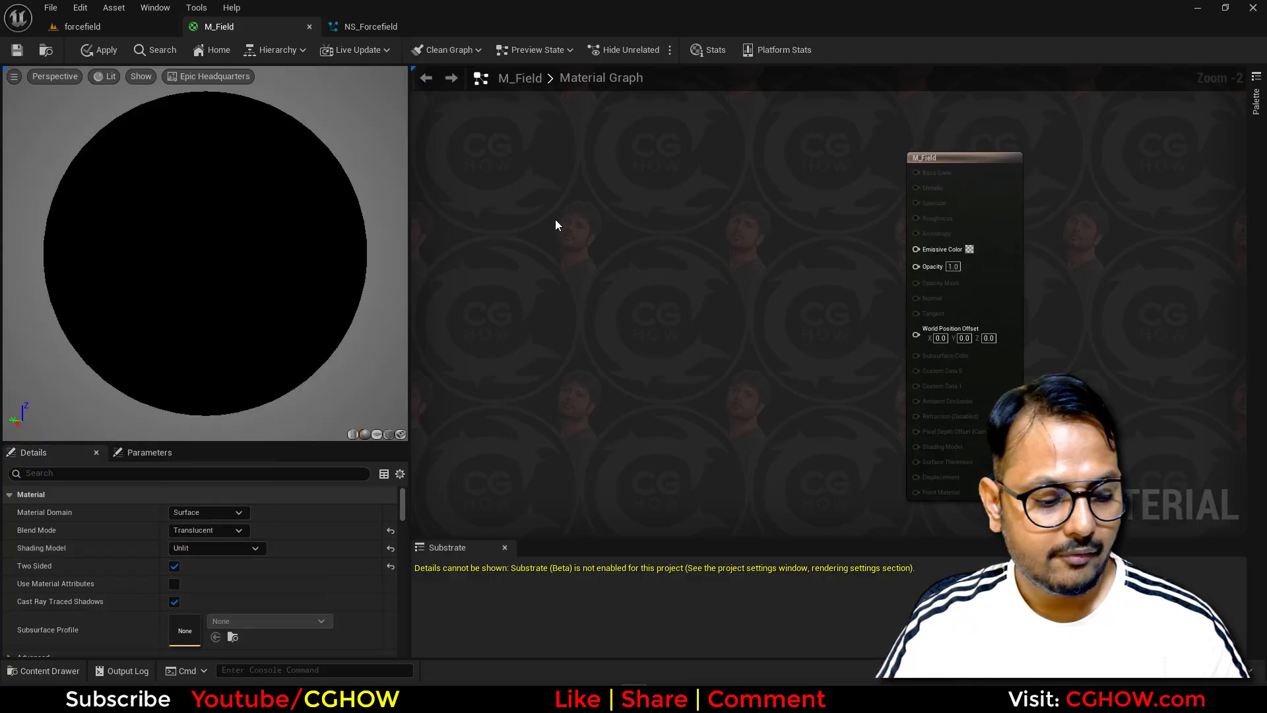
# Add a Fresnel node to the M_Field material graph and preview it on the sphere
pyautogui.rightClick(556, 225)
pyautogui.write('fre')
pyautogui.click(593, 363)
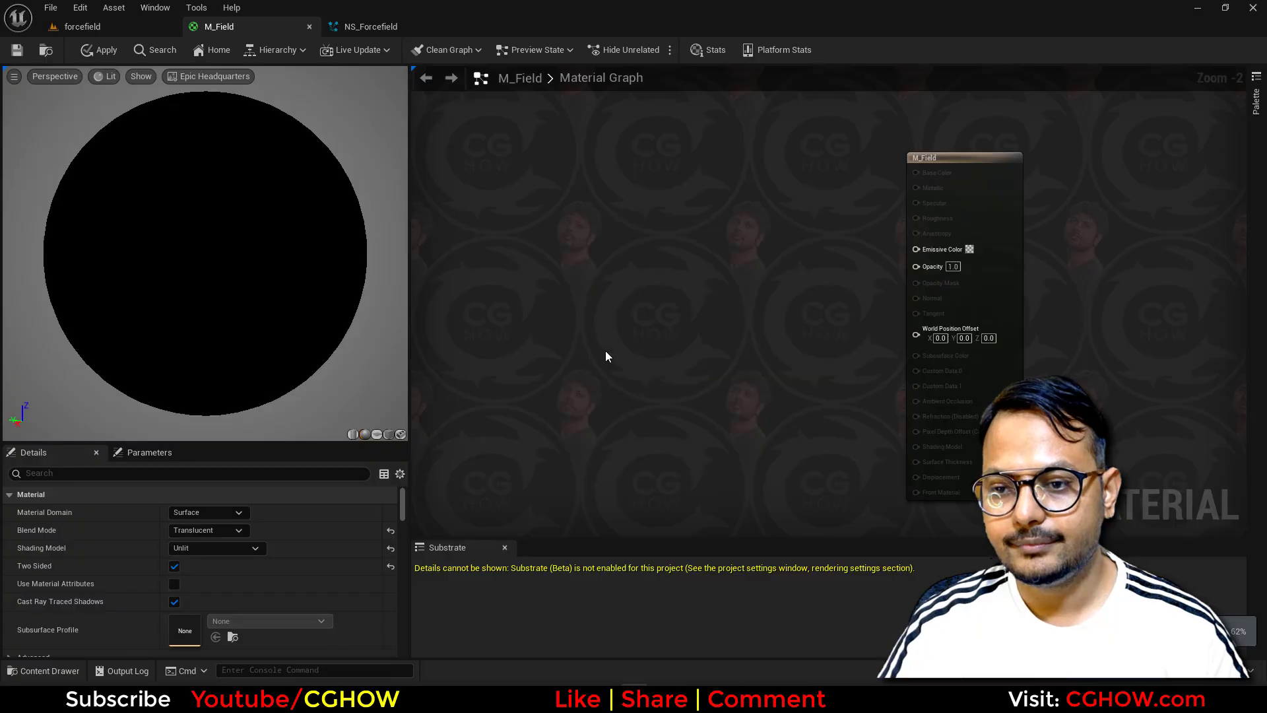
pyautogui.press('space')
pyautogui.moveTo(588, 323); pyautogui.dragTo(589, 324)
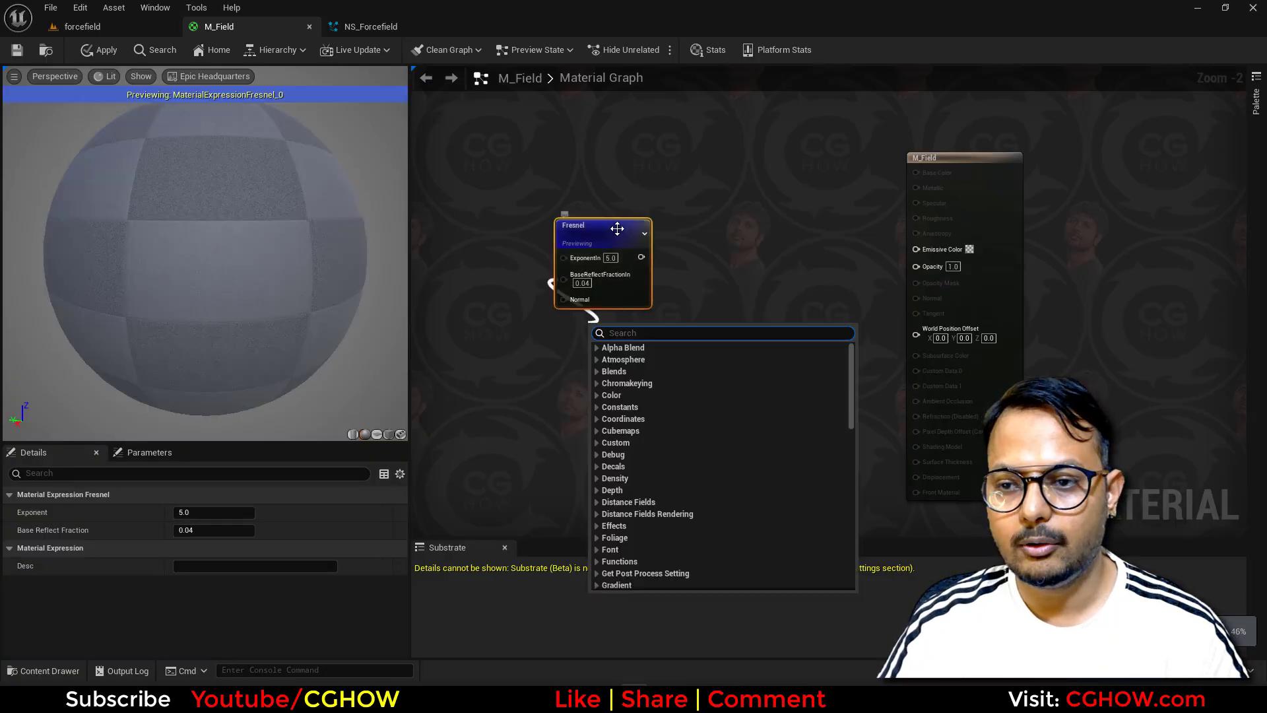
pyautogui.moveTo(617, 227); pyautogui.dragTo(587, 247)
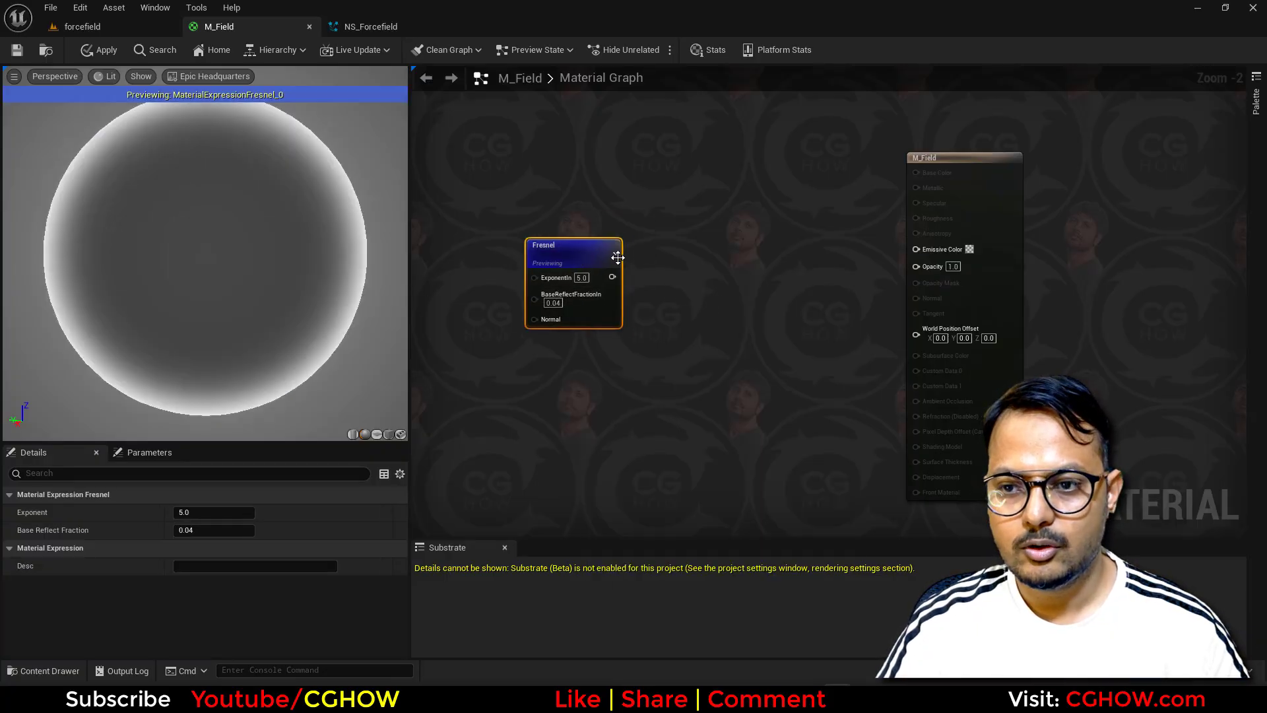
# Connect the Fresnel output to the base of a new Power node with an exponent of 1.2, and preview the Power node
pyautogui.click(640, 253)
pyautogui.moveTo(612, 276); pyautogui.dragTo(664, 232)
pyautogui.press('space')
pyautogui.moveTo(607, 300); pyautogui.dragTo(543, 300)
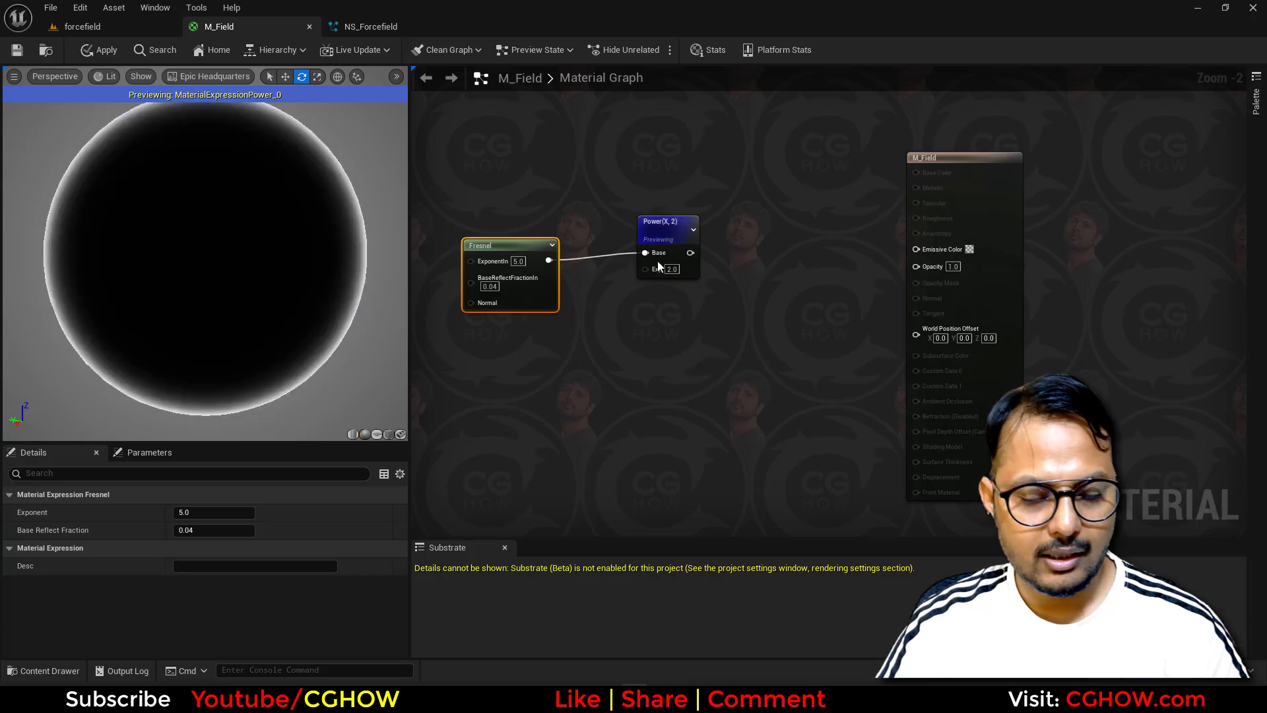
pyautogui.moveTo(670, 228); pyautogui.dragTo(622, 220)
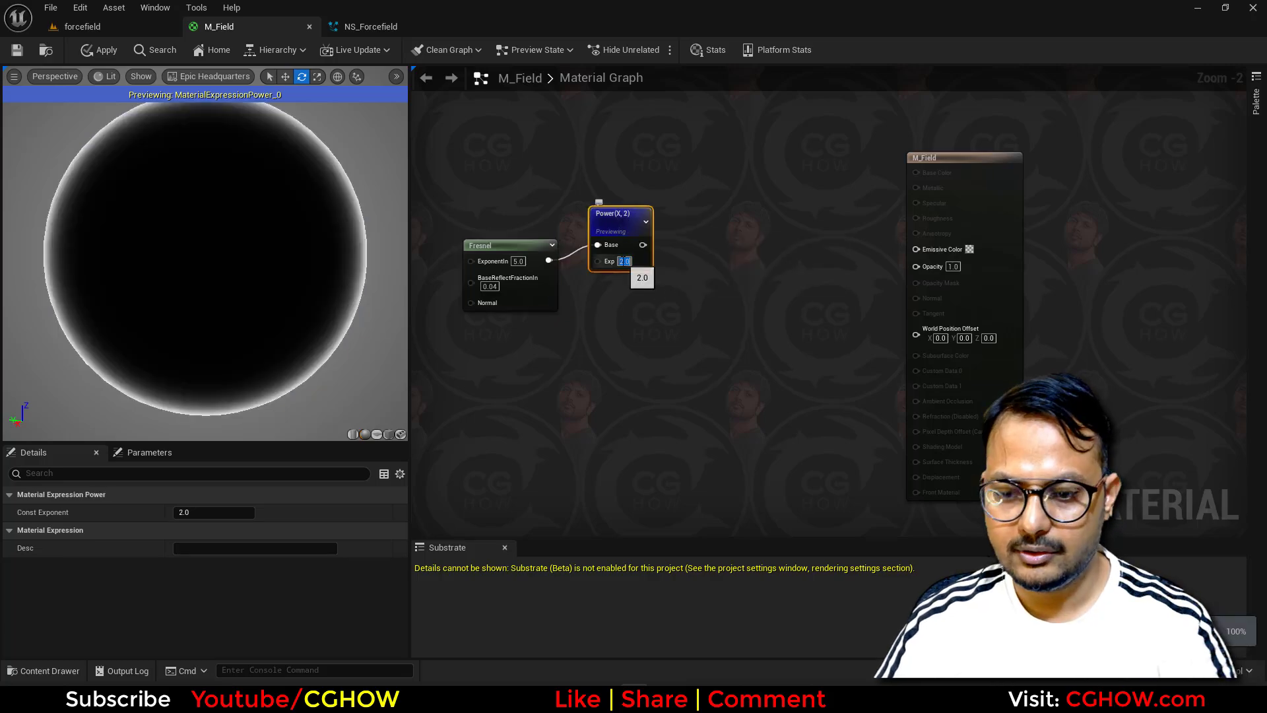
pyautogui.write('1.2')
pyautogui.press('Return')
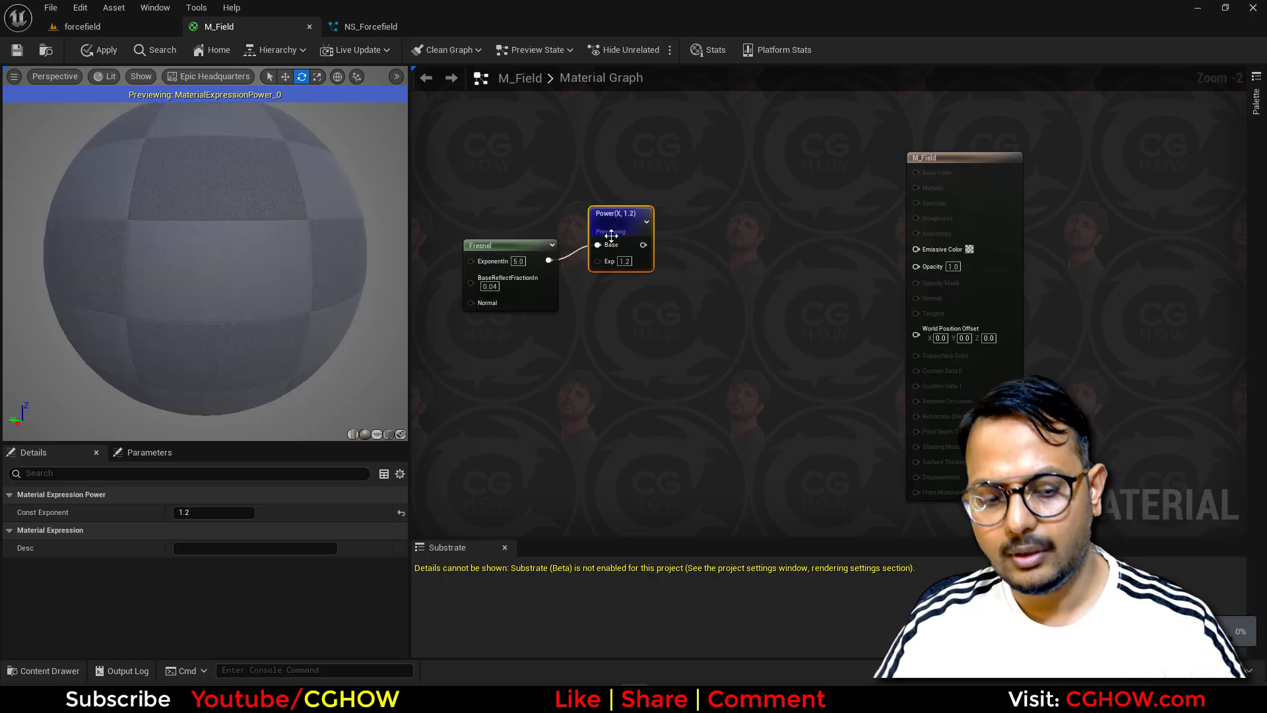
# Feed the Fresnel output into a second Power node with an exponent of 3, and preview both Power nodes for comparison
pyautogui.press('e')
pyautogui.click(623, 312)
pyautogui.moveTo(548, 260); pyautogui.dragTo(626, 328)
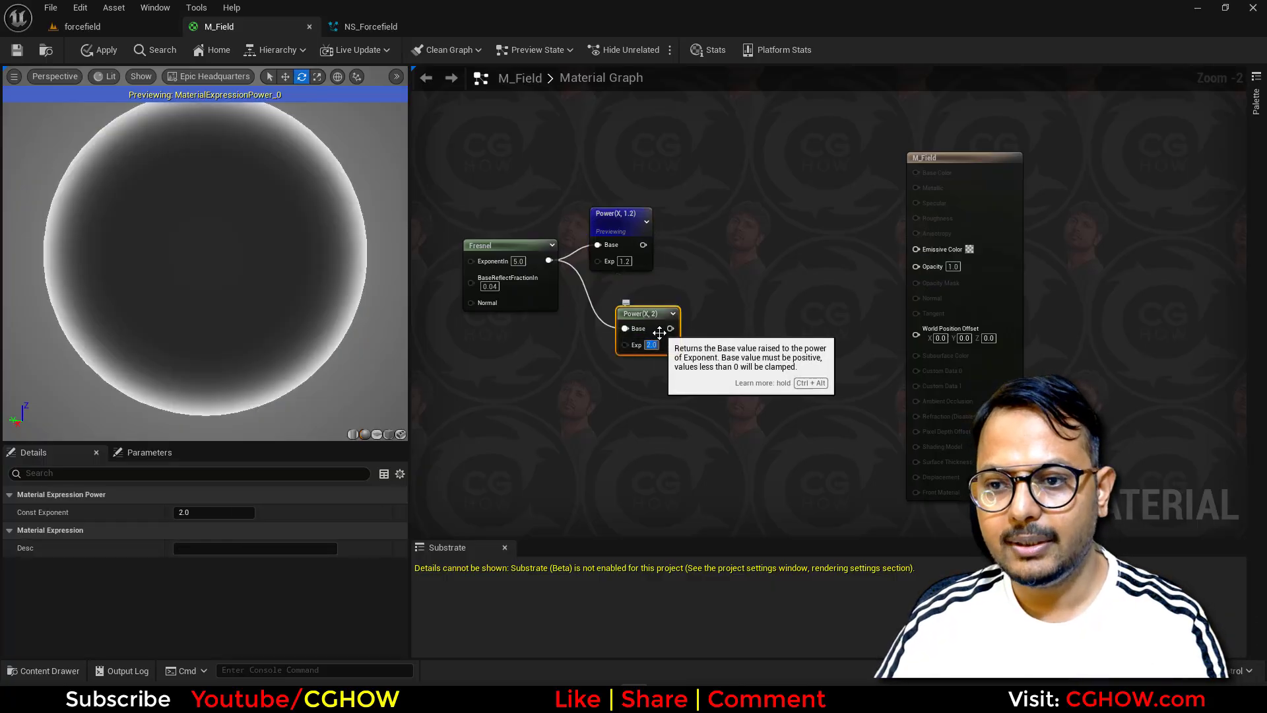
pyautogui.write('3')
pyautogui.press('Return')
pyautogui.press('space')
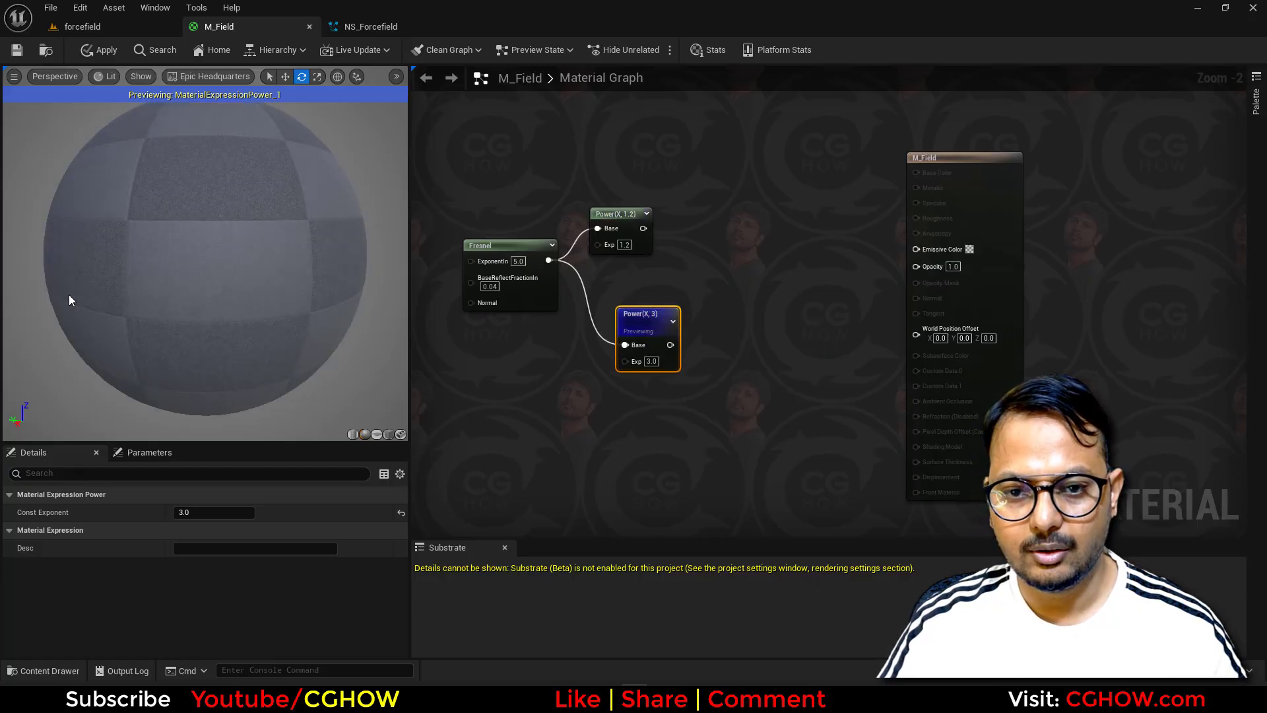
pyautogui.moveTo(718, 274); pyautogui.dragTo(676, 314, button='right')
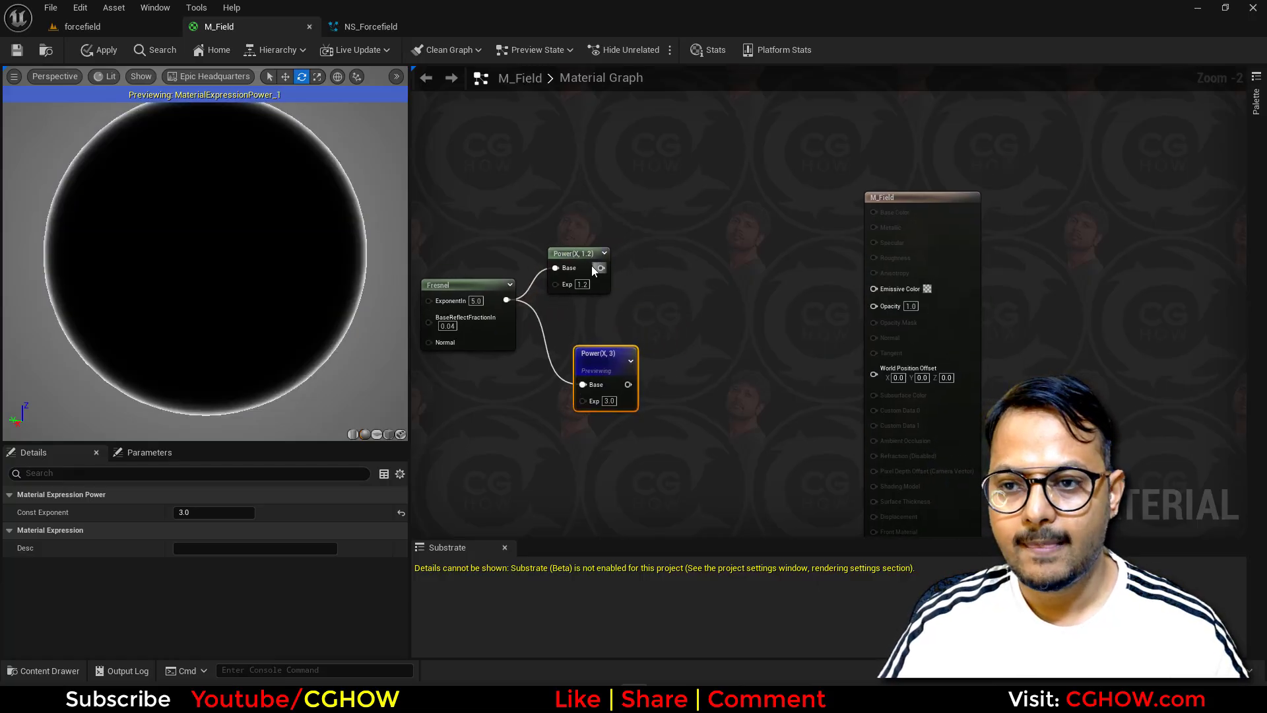
pyautogui.click(573, 253)
pyautogui.press('space')
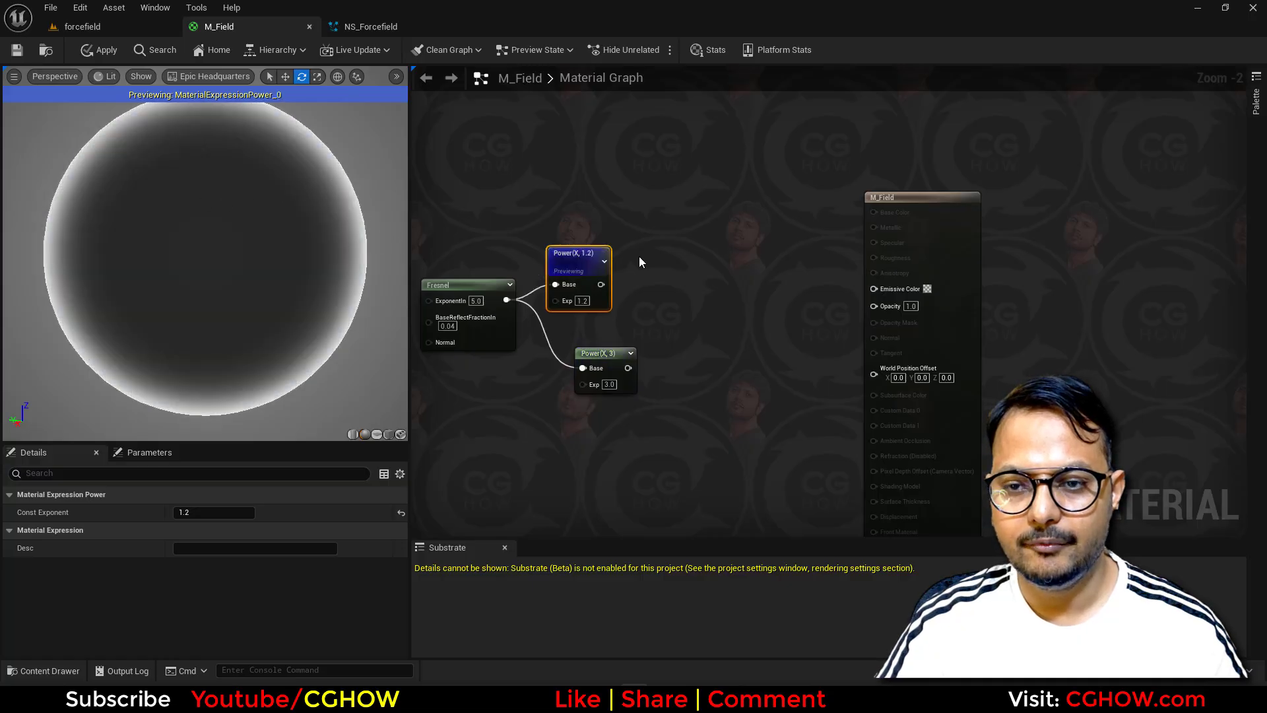
# Multiply the 1.2 Power node's output by 0.2 with a new Multiply node, and preview it
pyautogui.scroll(3, 621, 268)
pyautogui.click(592, 289)
pyautogui.moveTo(552, 307); pyautogui.dragTo(607, 315)
pyautogui.write('0.2')
pyautogui.press('Return')
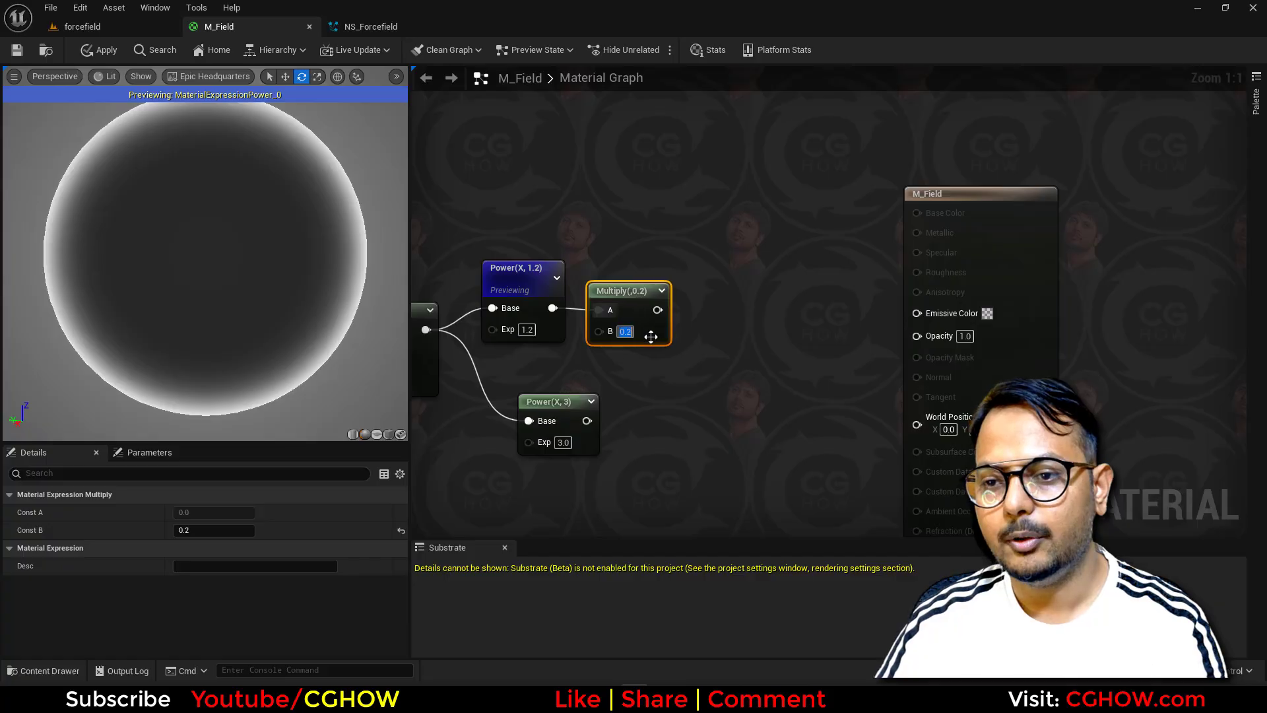
pyautogui.press('space')
pyautogui.moveTo(611, 272); pyautogui.dragTo(600, 272)
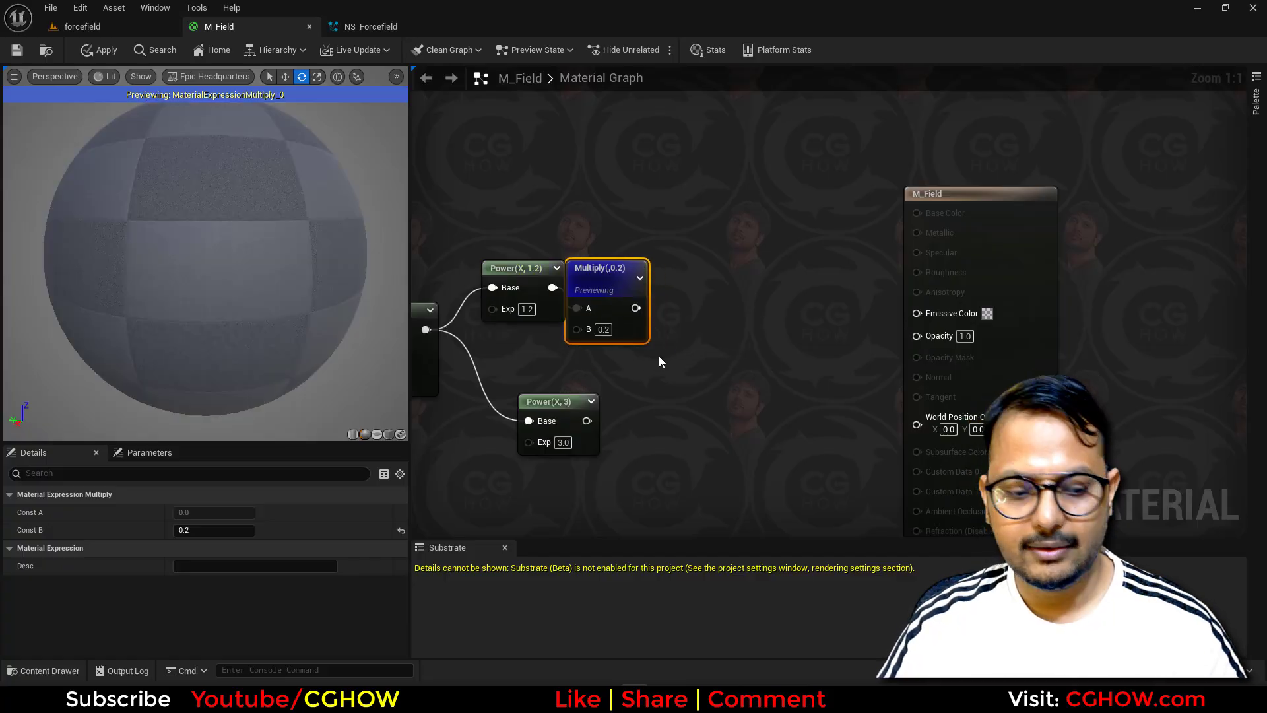
# Combine the exponent-3 Power and Multiply outputs in a new Add node, preview it, and align the nodes
pyautogui.click(679, 326)
pyautogui.moveTo(587, 420); pyautogui.dragTo(696, 360)
pyautogui.moveTo(636, 307); pyautogui.dragTo(692, 369)
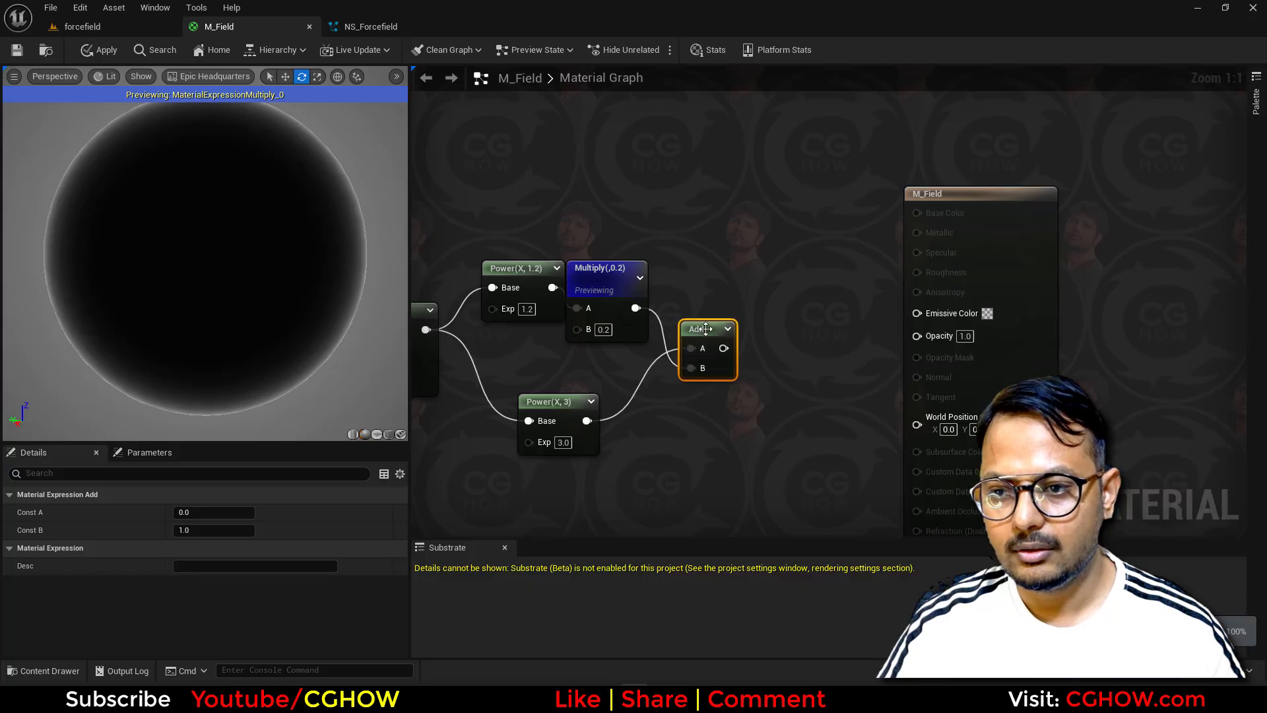
pyautogui.press('space')
pyautogui.moveTo(620, 274); pyautogui.dragTo(630, 274)
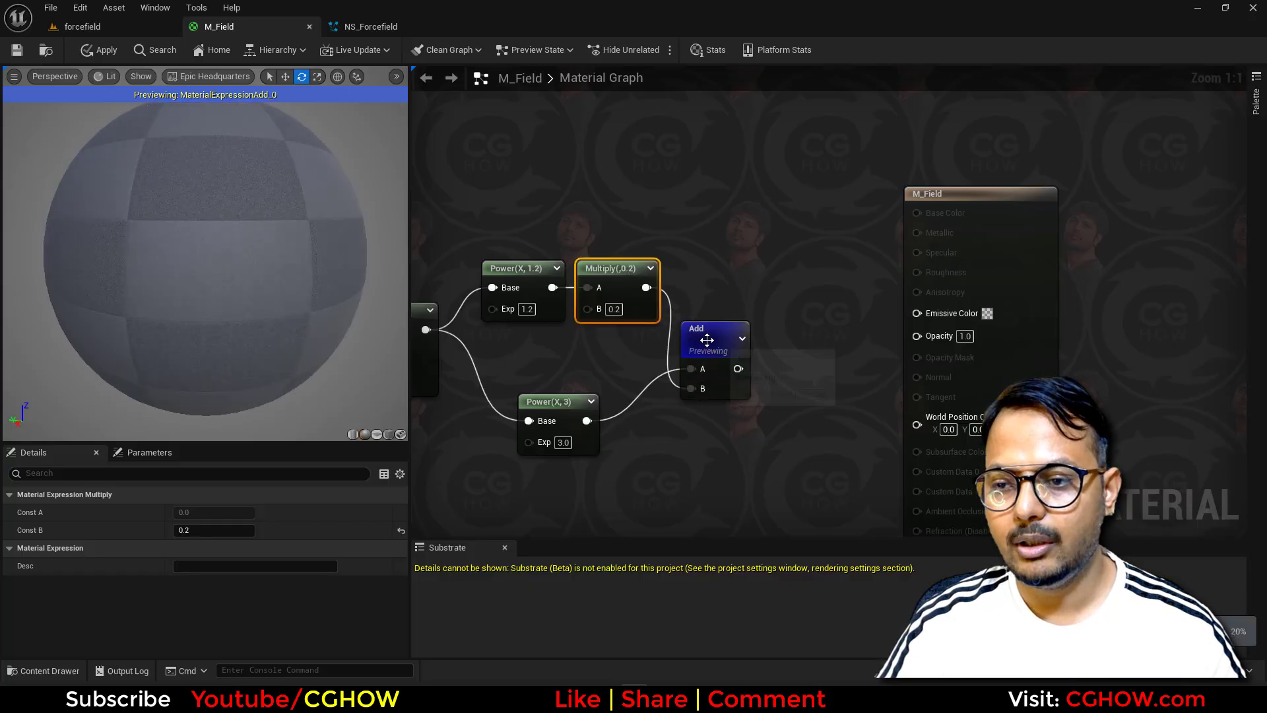
pyautogui.moveTo(706, 339); pyautogui.dragTo(763, 332)
pyautogui.moveTo(580, 401); pyautogui.dragTo(656, 371)
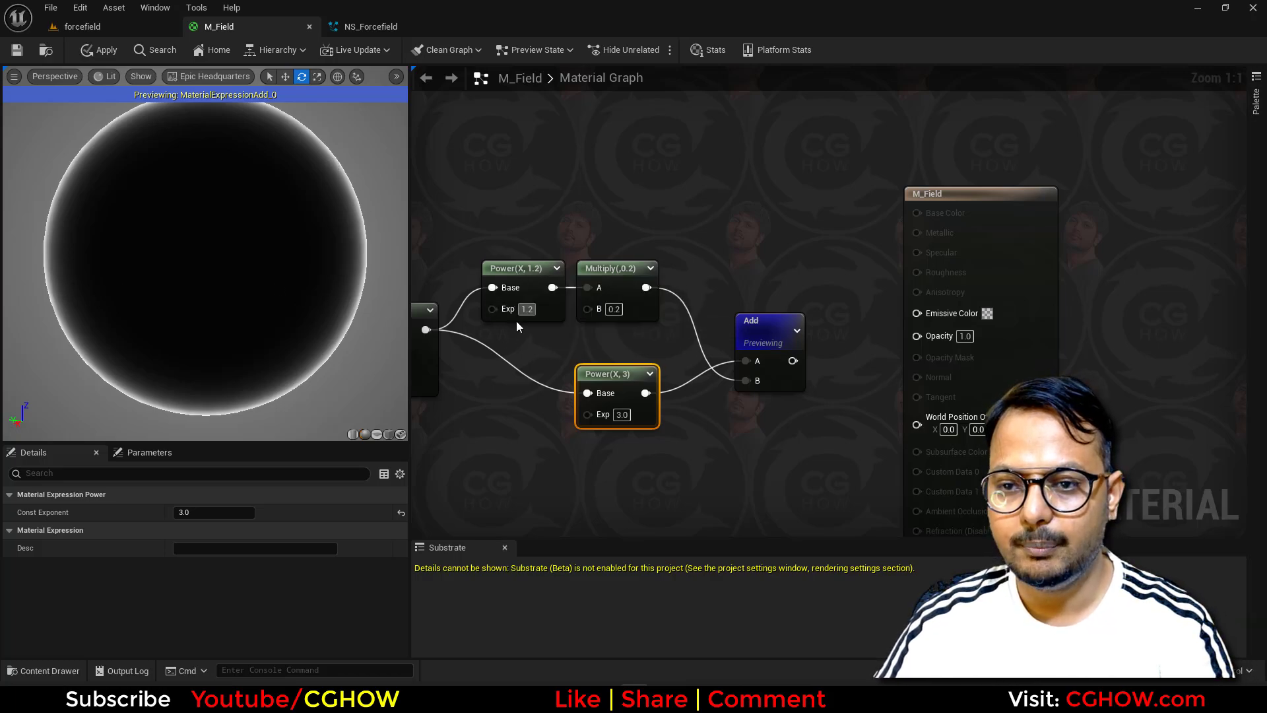
# Set the exponent of the Power node feeding the Multiply to 1, and move the M_Field output node farther from the Add node
pyautogui.write('1')
pyautogui.press('Return')
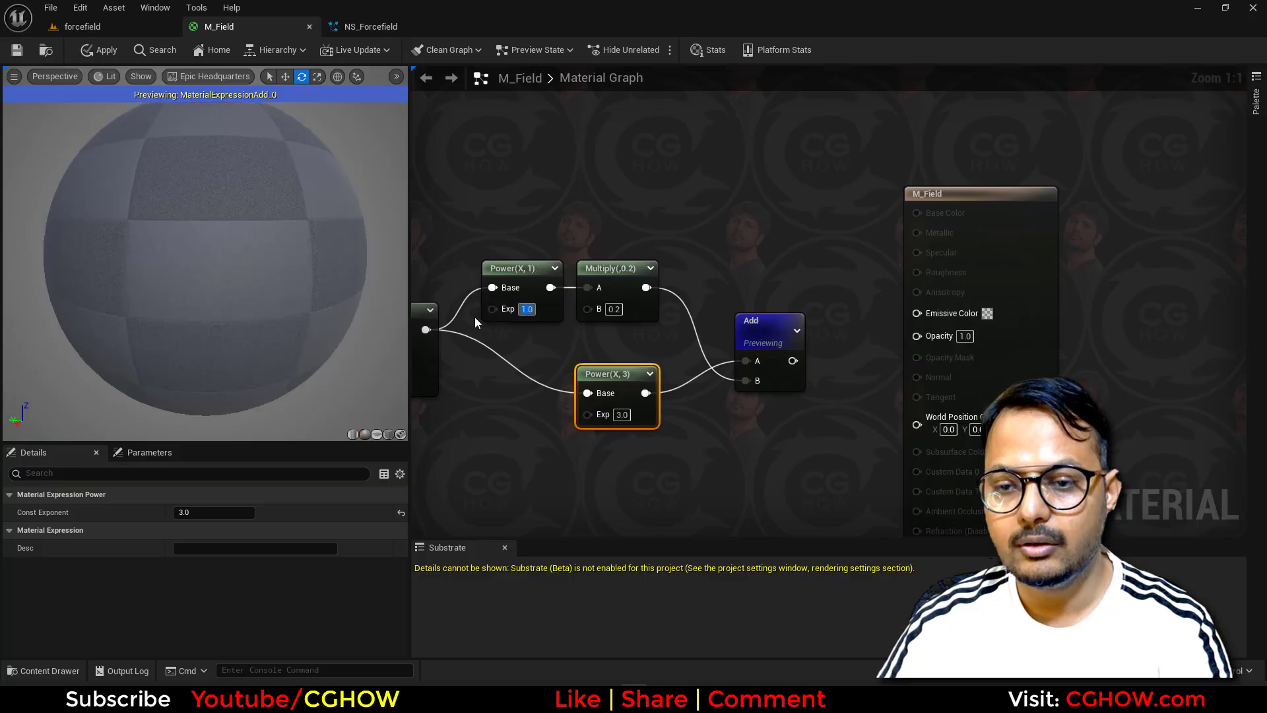
pyautogui.moveTo(560, 343); pyautogui.dragTo(499, 326, button='right')
pyautogui.moveTo(891, 249); pyautogui.dragTo(1048, 260)
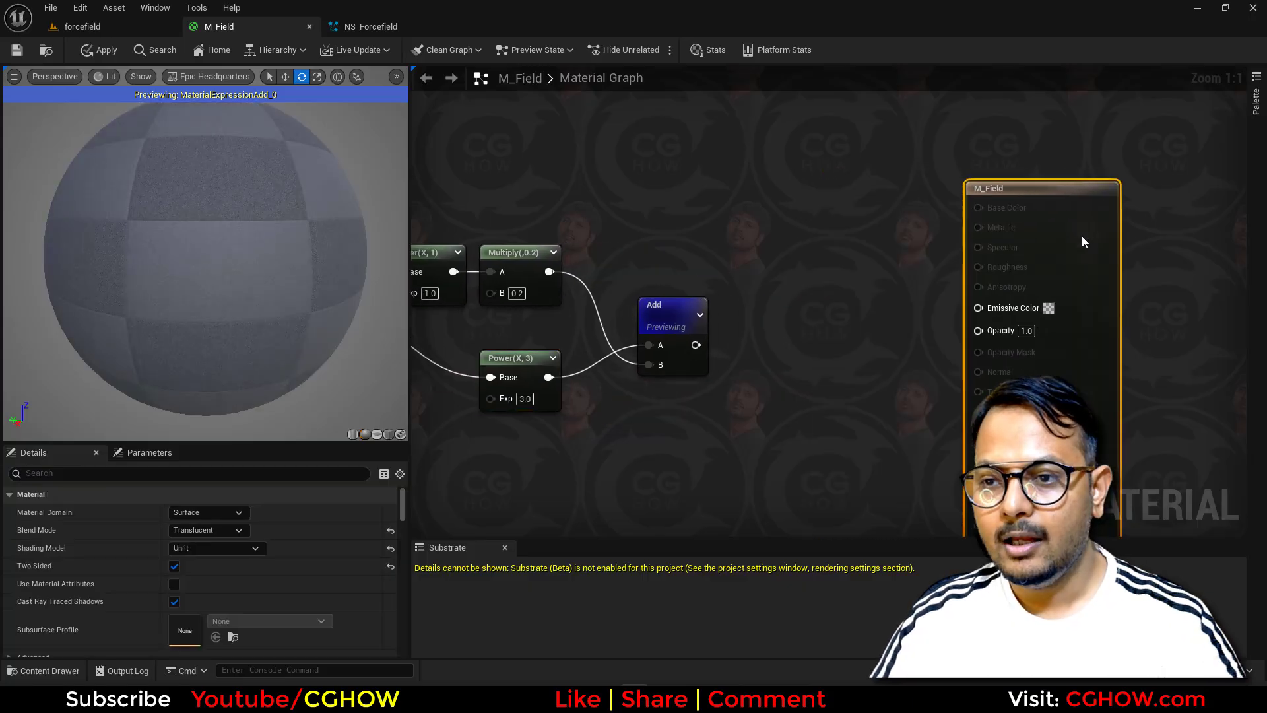
# Add a Particle Color node above the Add node in the material graph
pyautogui.rightClick(716, 130)
pyautogui.write('part')
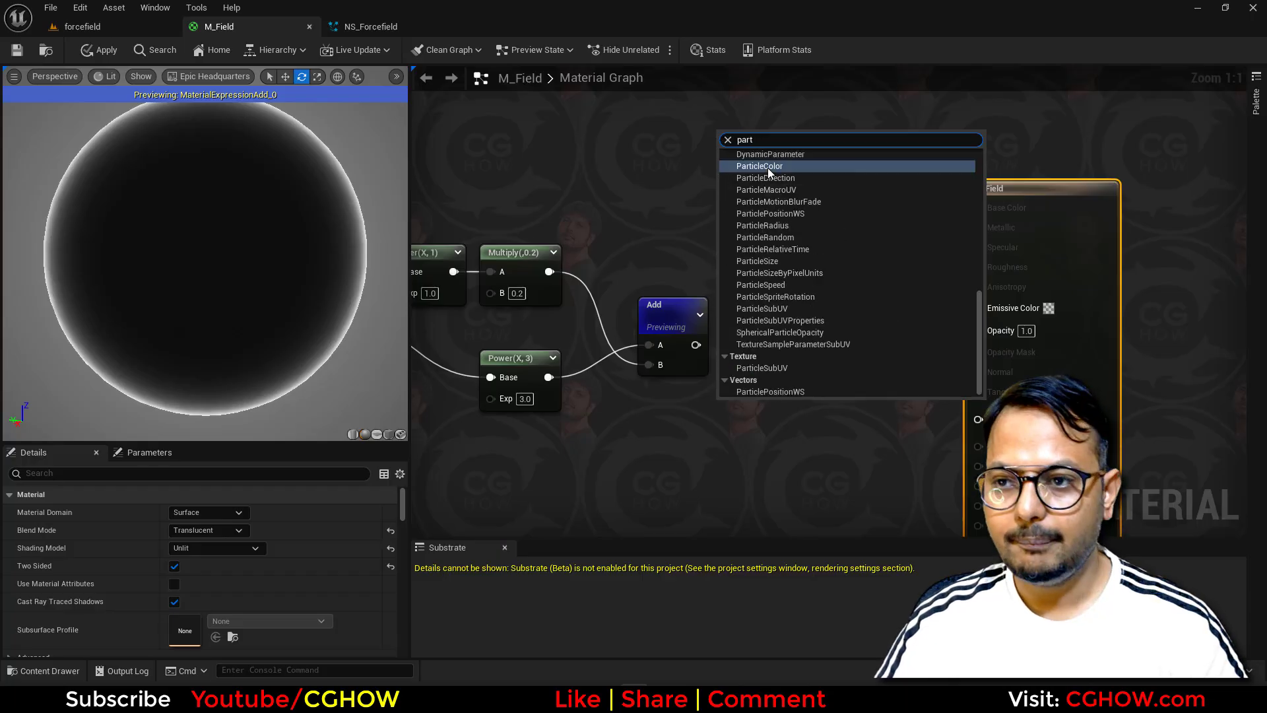
pyautogui.click(767, 166)
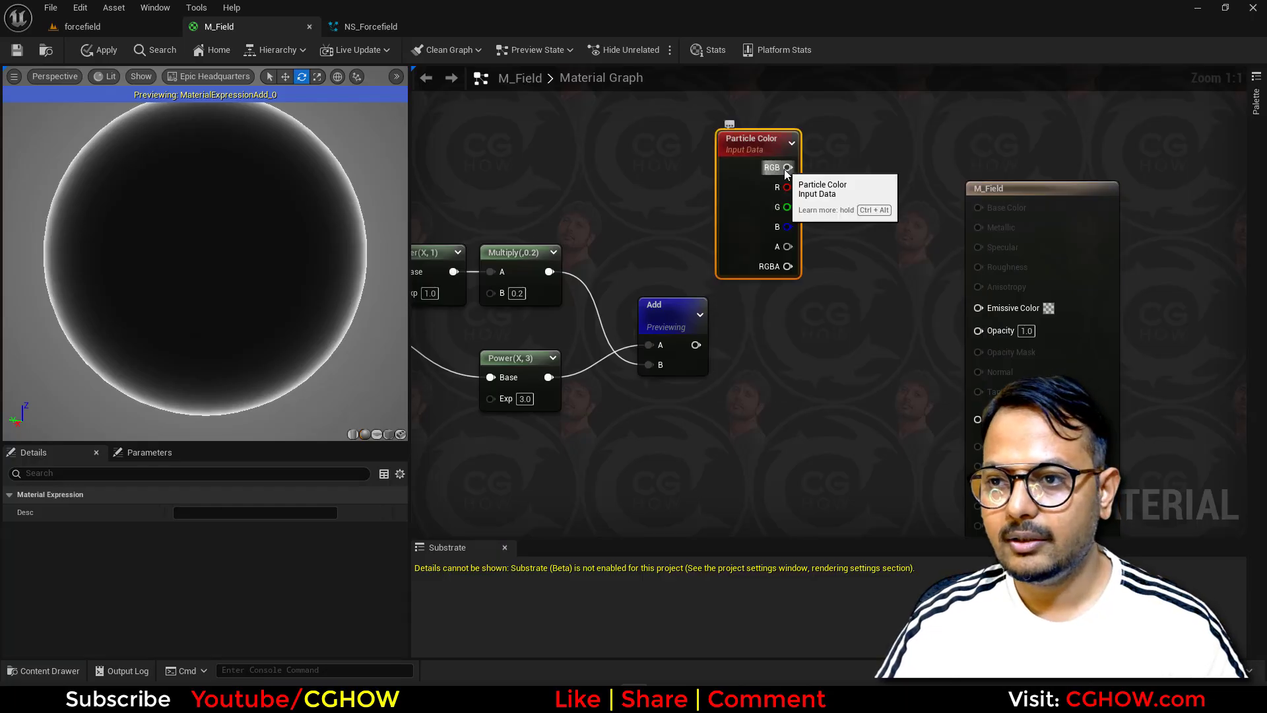
# Connect Particle Color RGB to Emissive Color, and multiply its alpha by the Add output in a new Multiply node feeding Opacity
pyautogui.moveTo(787, 167); pyautogui.dragTo(979, 307)
pyautogui.moveTo(696, 345); pyautogui.dragTo(920, 367)
pyautogui.click(774, 345)
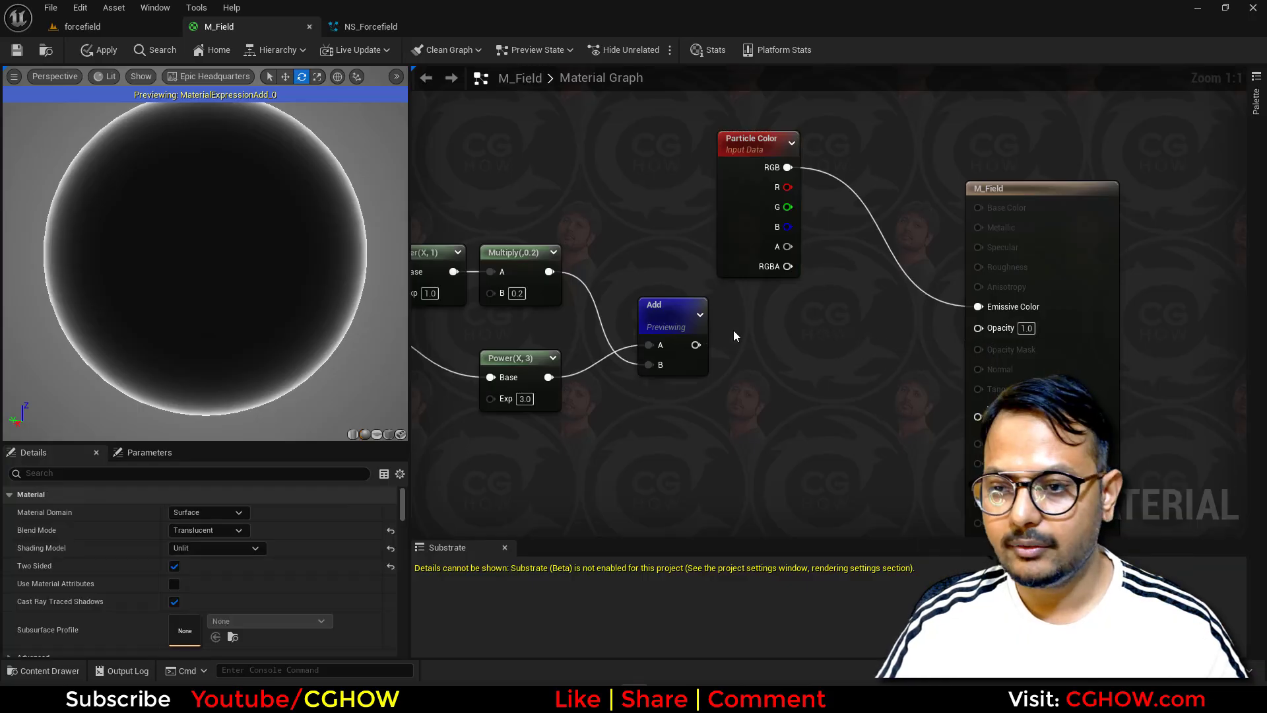
pyautogui.press('m')
pyautogui.click(782, 312)
pyautogui.moveTo(696, 345); pyautogui.dragTo(787, 246)
pyautogui.moveTo(831, 339); pyautogui.dragTo(978, 326)
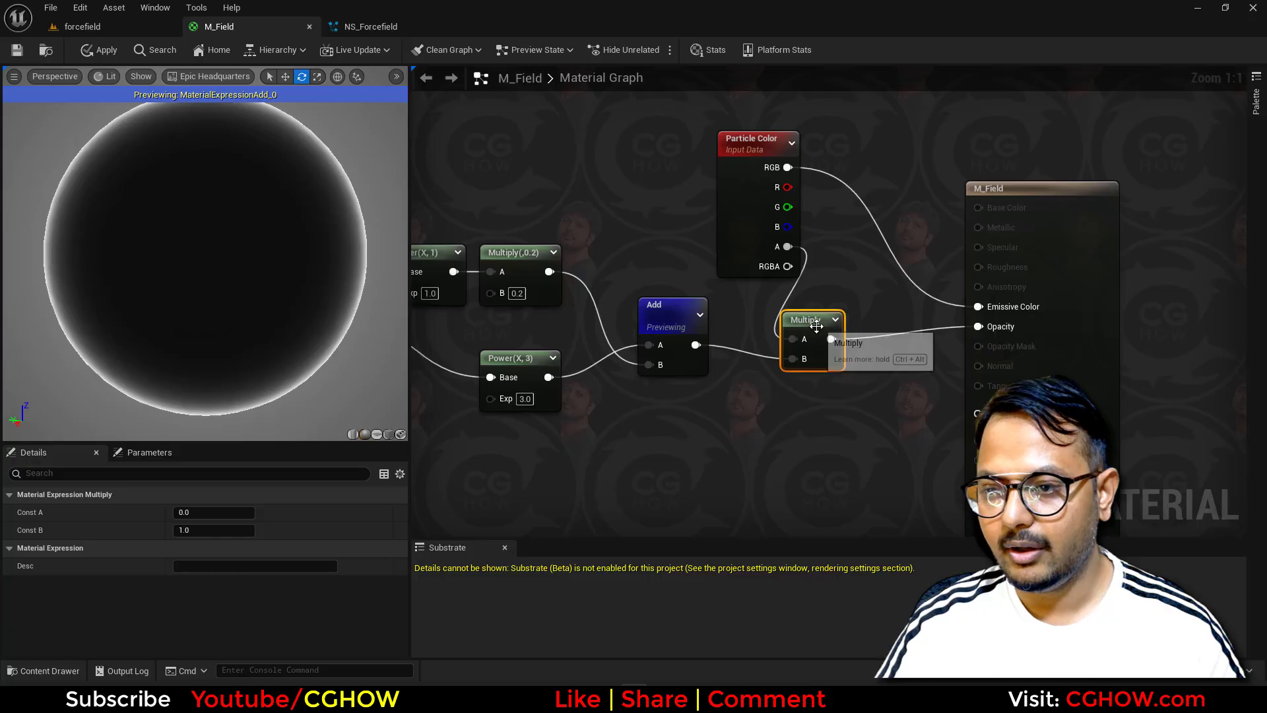
pyautogui.moveTo(806, 320); pyautogui.dragTo(863, 315)
# Stop previewing the Add node, and move the Fresnel-to-Add node group closer to the Multiply node feeding Opacity
pyautogui.rightClick(676, 323)
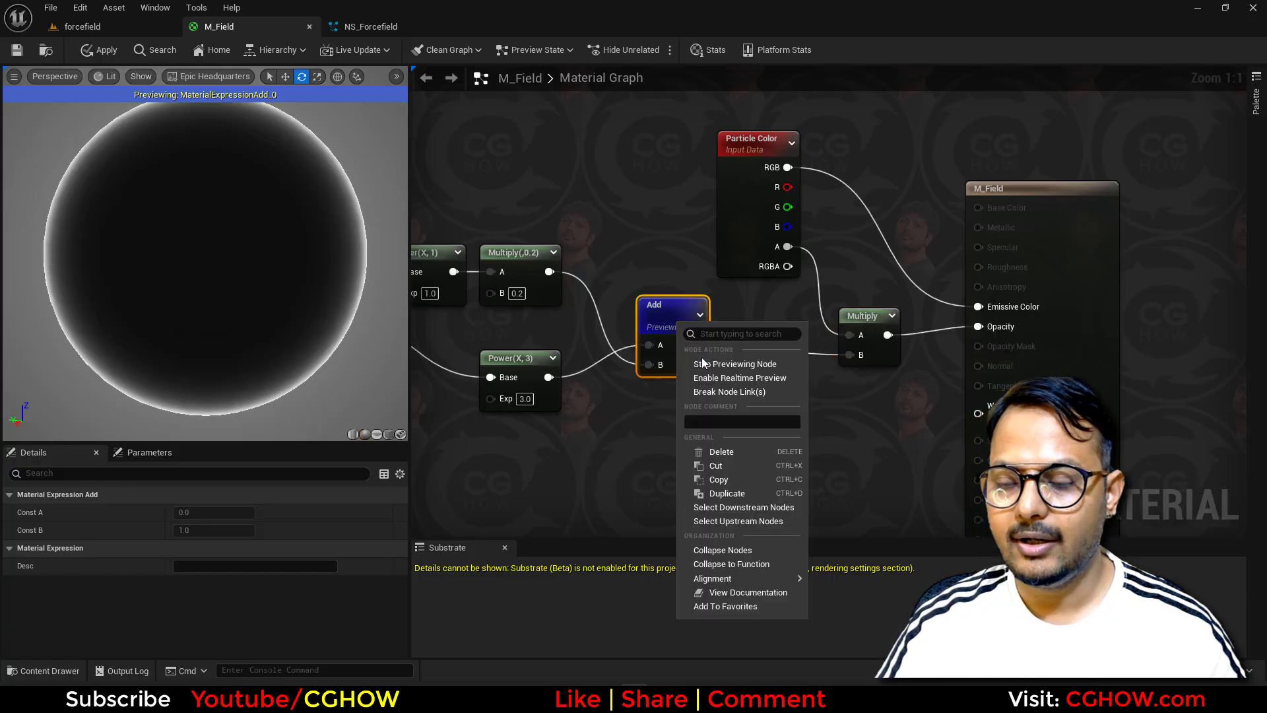
pyautogui.click(754, 369)
pyautogui.scroll(-1, 584, 441)
pyautogui.moveTo(585, 441); pyautogui.dragTo(749, 425, button='right')
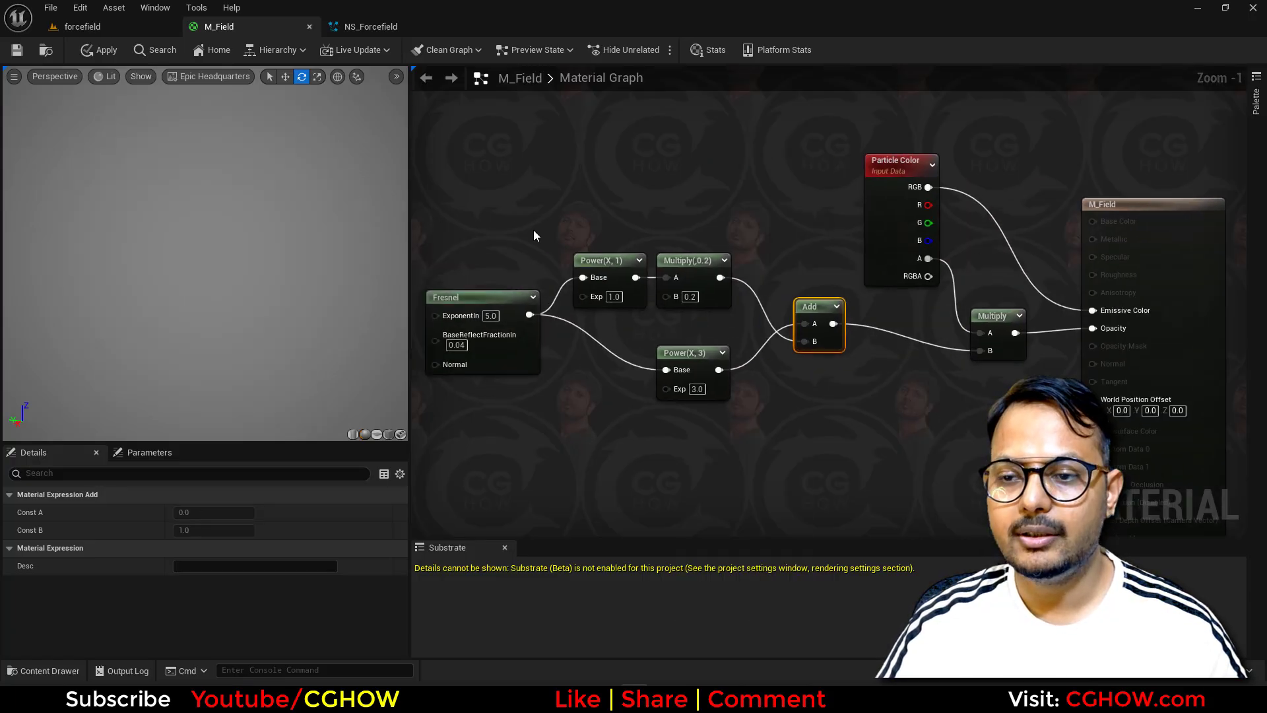
pyautogui.moveTo(489, 204); pyautogui.dragTo(819, 389)
pyautogui.moveTo(810, 310); pyautogui.dragTo(879, 357)
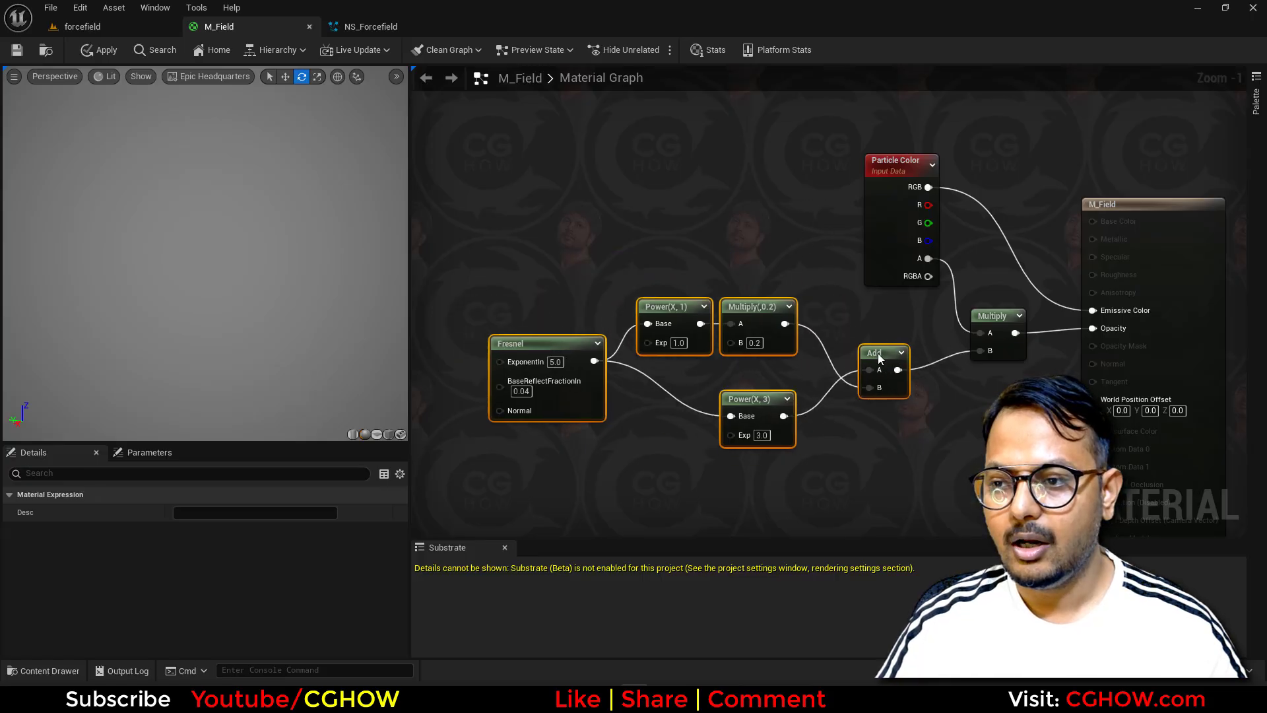
pyautogui.moveTo(1127, 292); pyautogui.dragTo(924, 285, button='right')
pyautogui.click(924, 286)
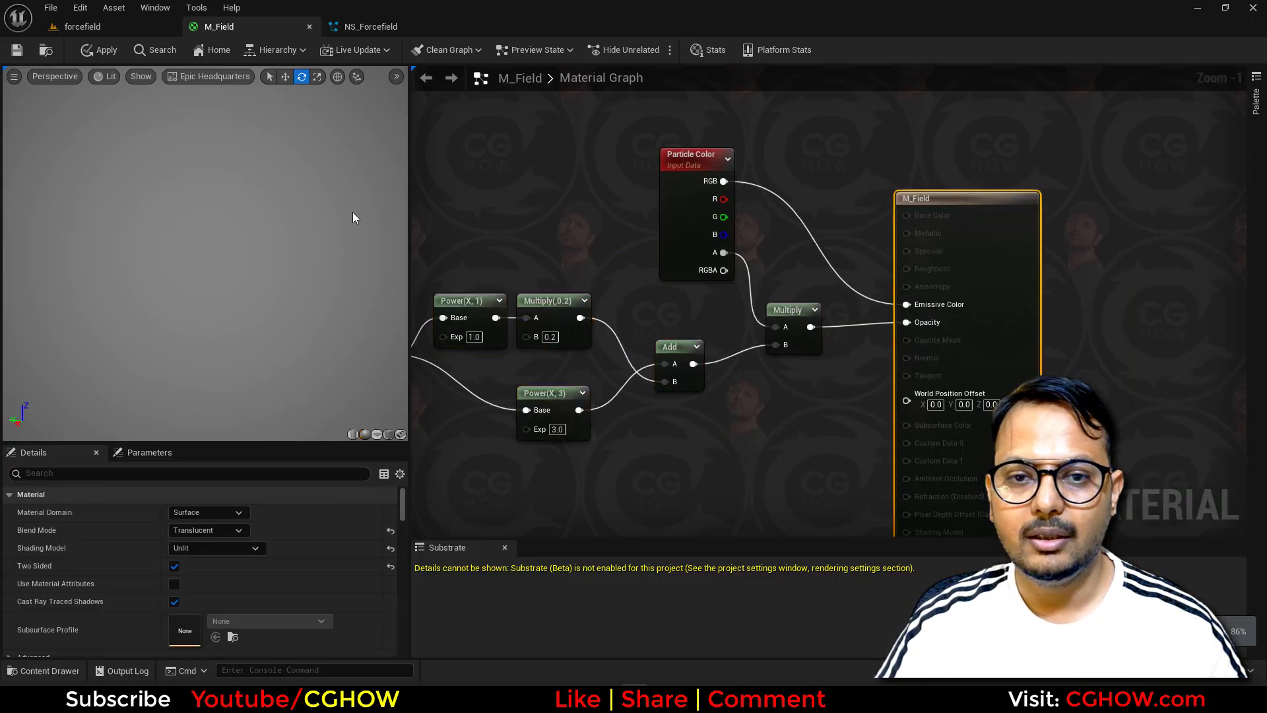
# Switch the material preview's scene profile to Grey Wireframe and view the whole sphere
pyautogui.click(134, 82)
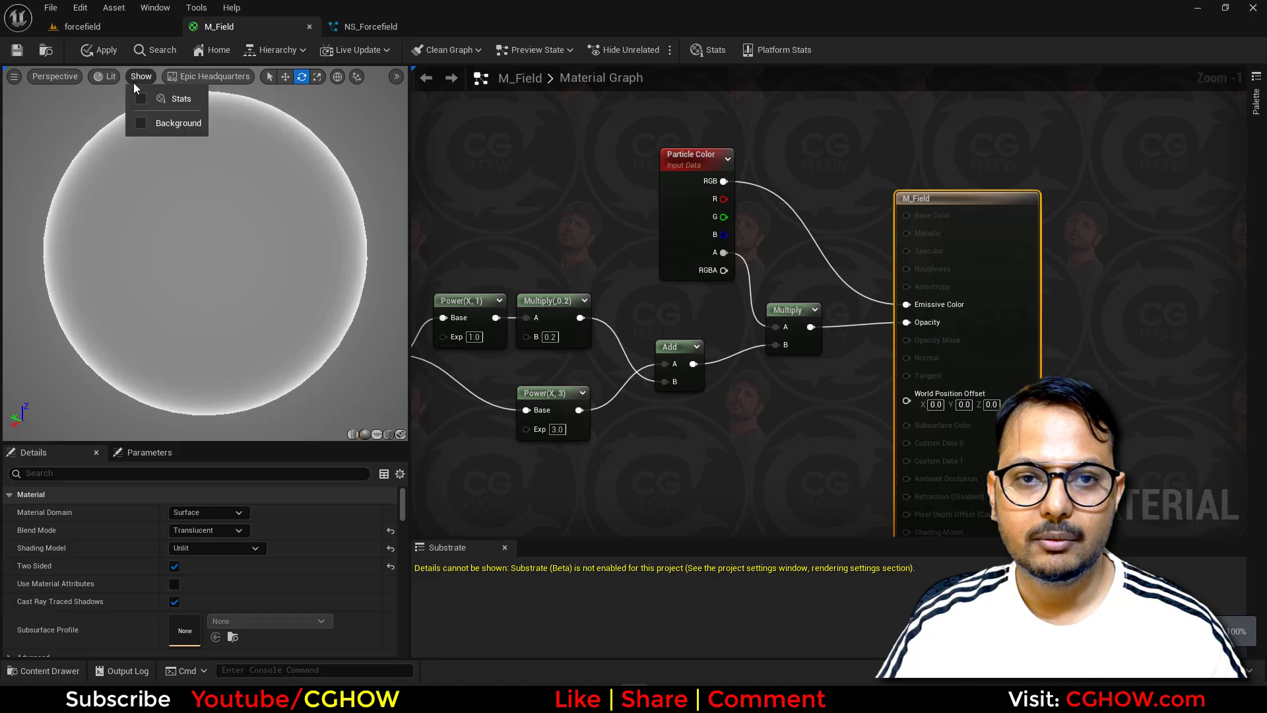
pyautogui.click(201, 79)
pyautogui.click(201, 77)
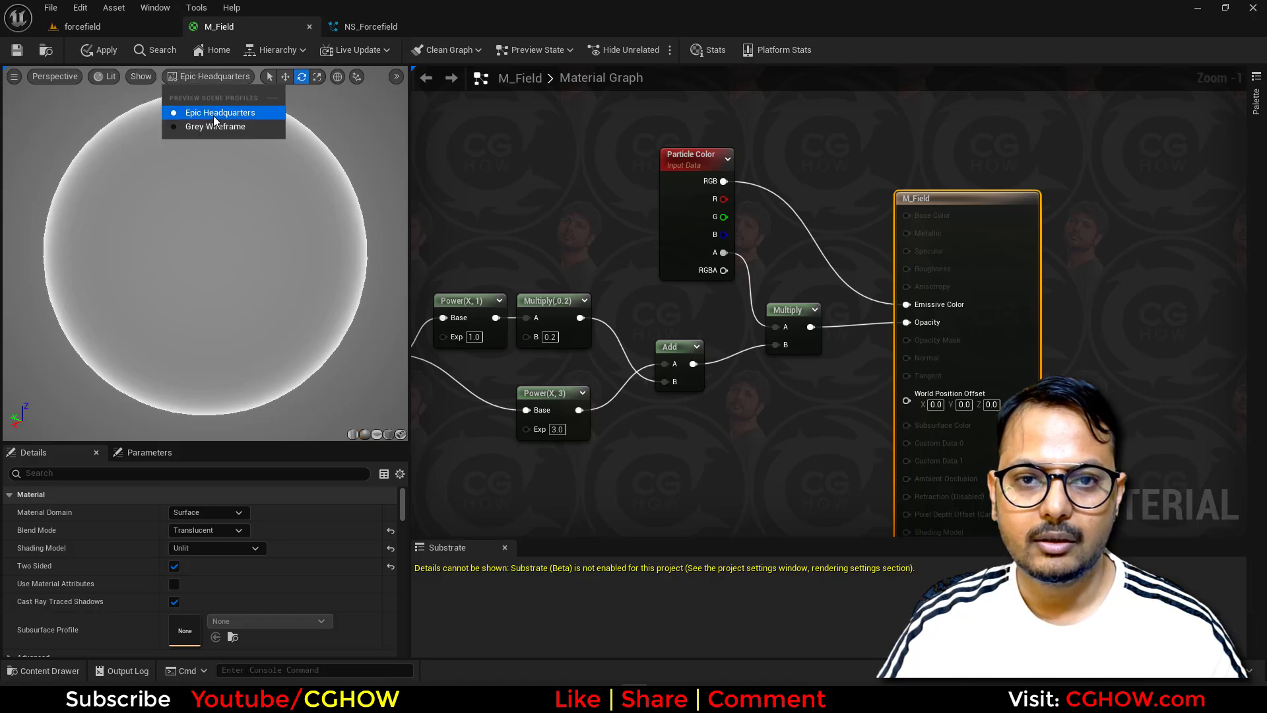
pyautogui.click(213, 122)
pyautogui.click(220, 78)
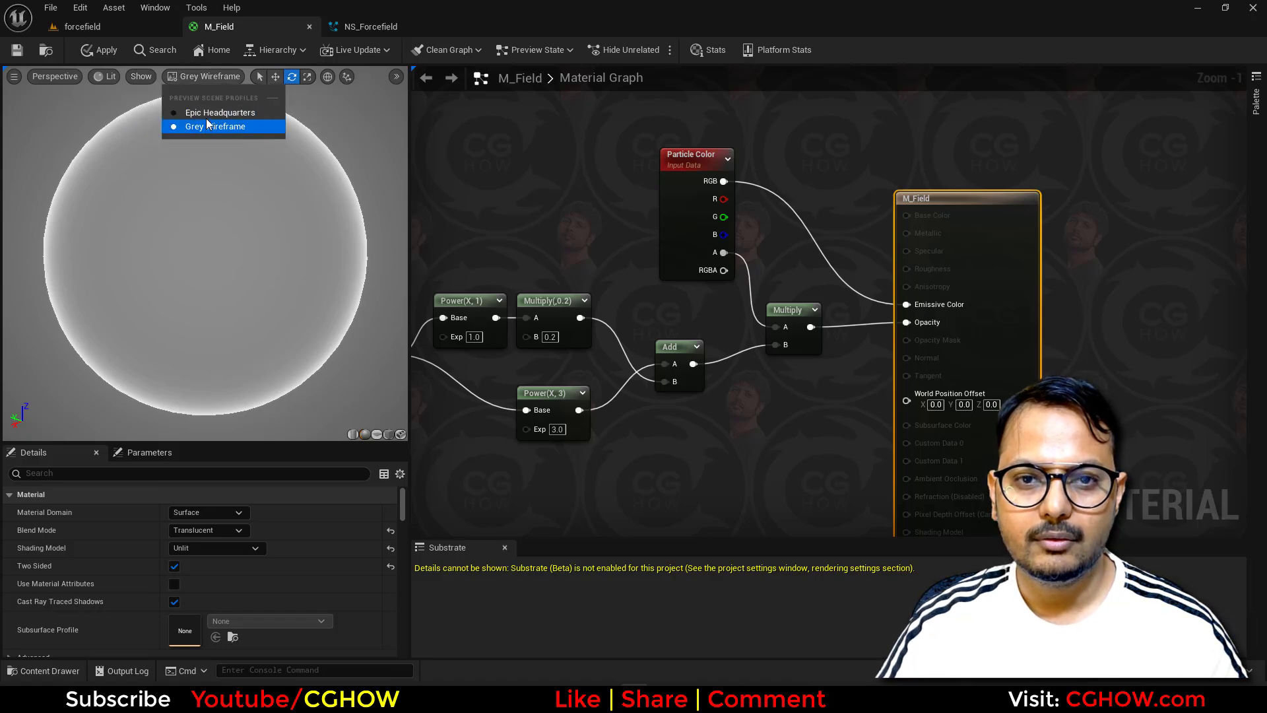
pyautogui.click(206, 113)
pyautogui.click(196, 77)
pyautogui.click(198, 127)
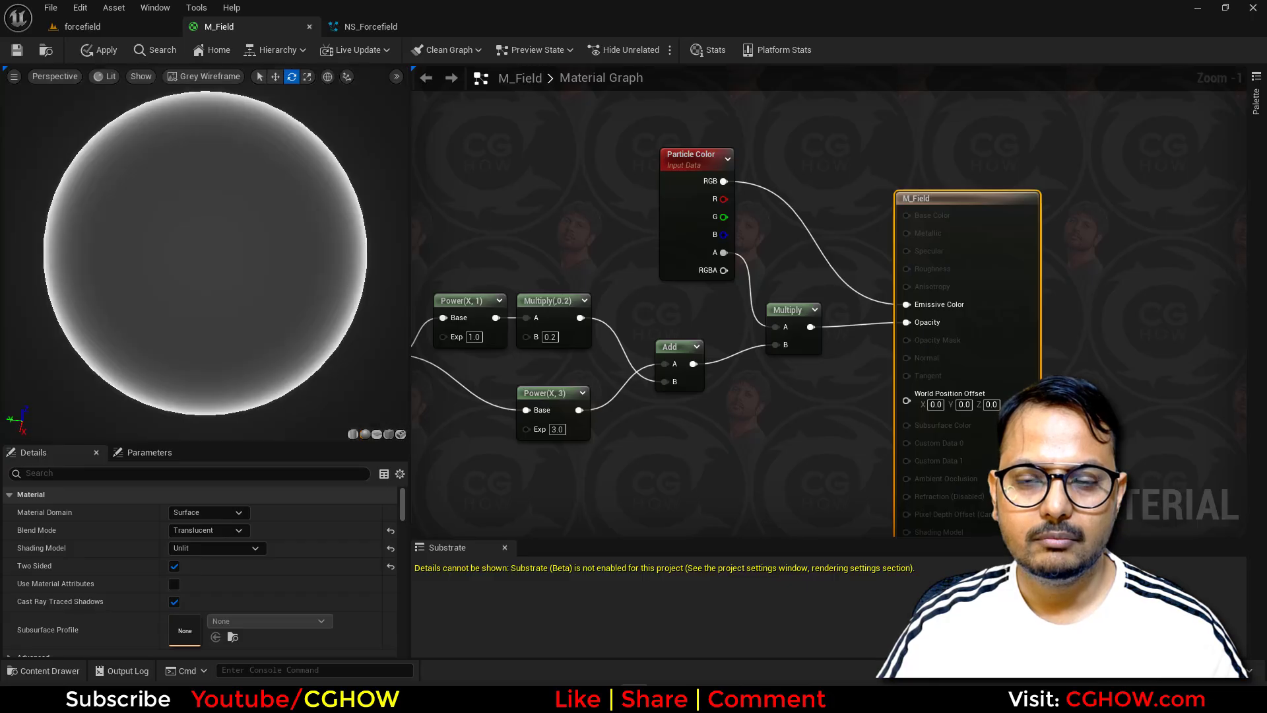
pyautogui.scroll(-3, 264, 238)
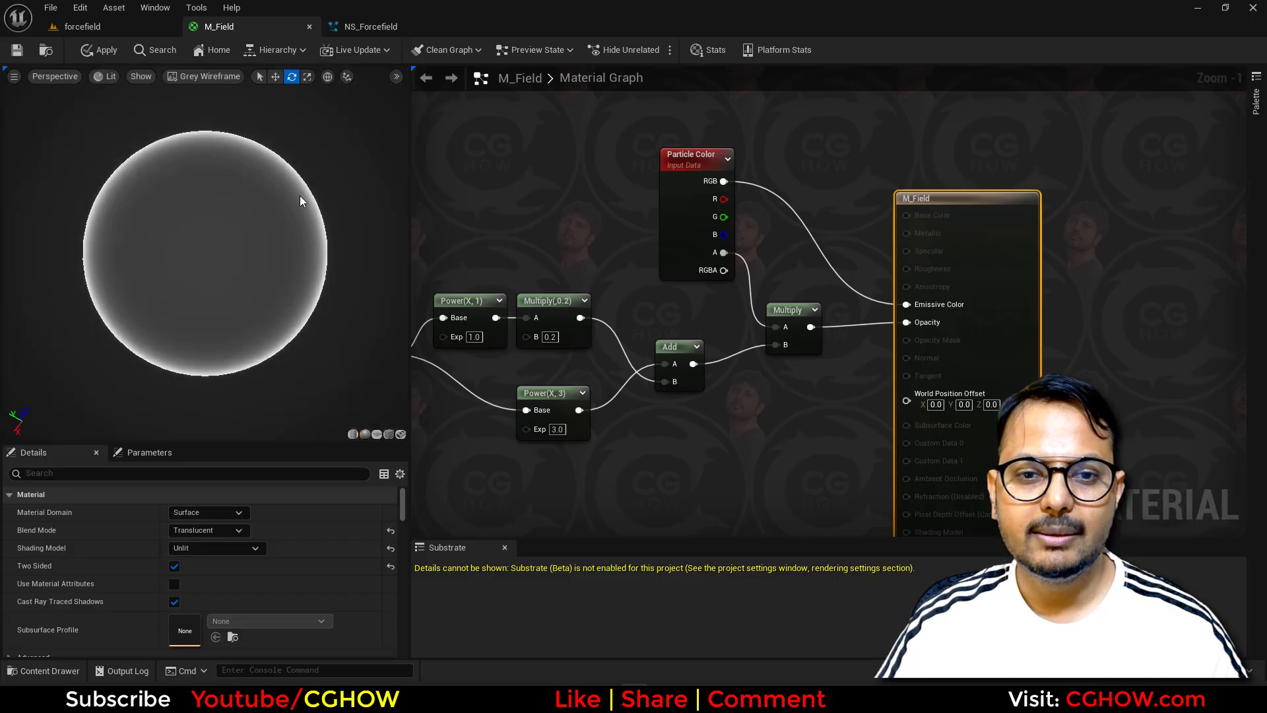
# Add a TexCoord node to the material graph and place it below the Fresnel node
pyautogui.moveTo(600, 427); pyautogui.dragTo(714, 369, button='right')
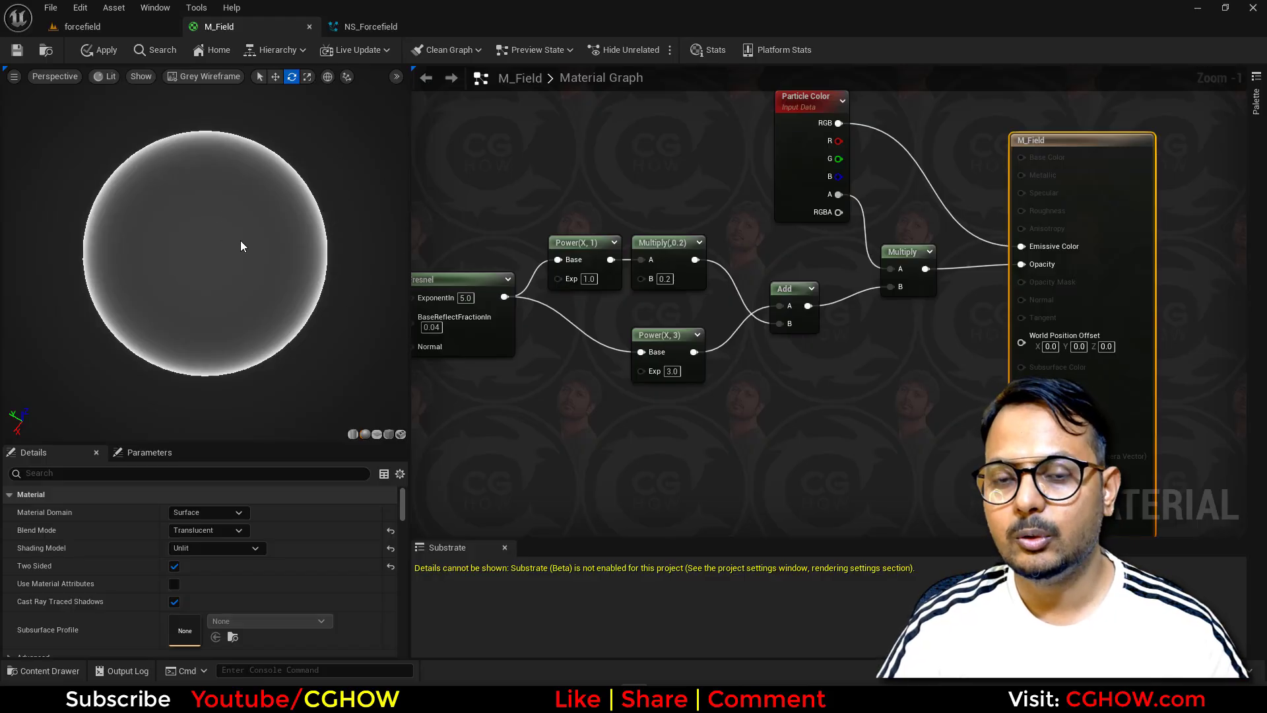
pyautogui.moveTo(541, 453); pyautogui.dragTo(789, 402, button='right')
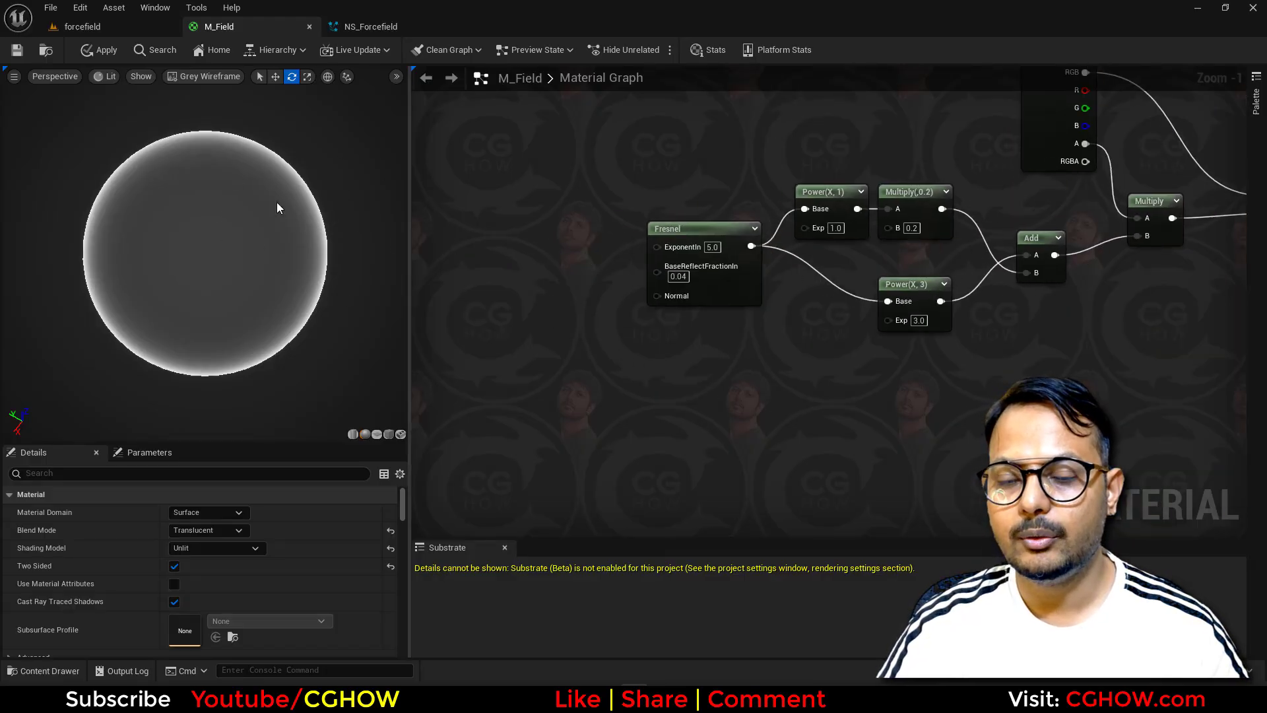
pyautogui.moveTo(571, 336); pyautogui.dragTo(423, 301, button='right')
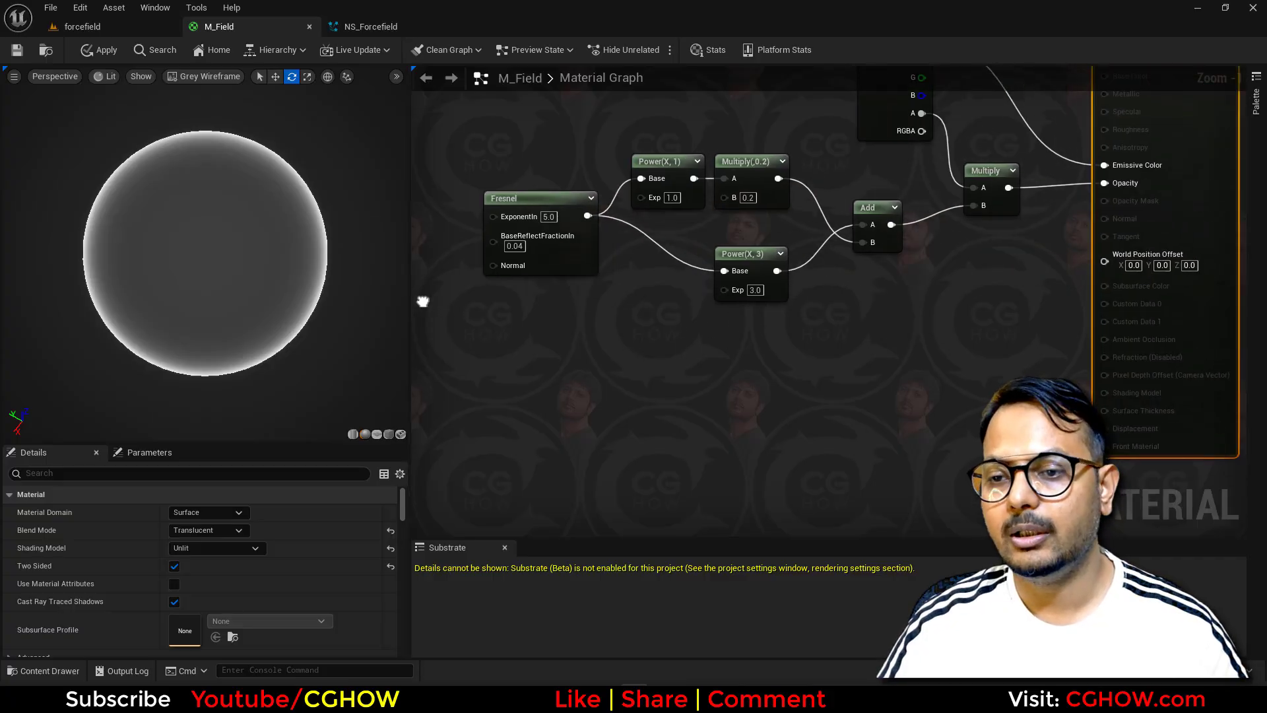
pyautogui.press('u')
pyautogui.click(501, 329)
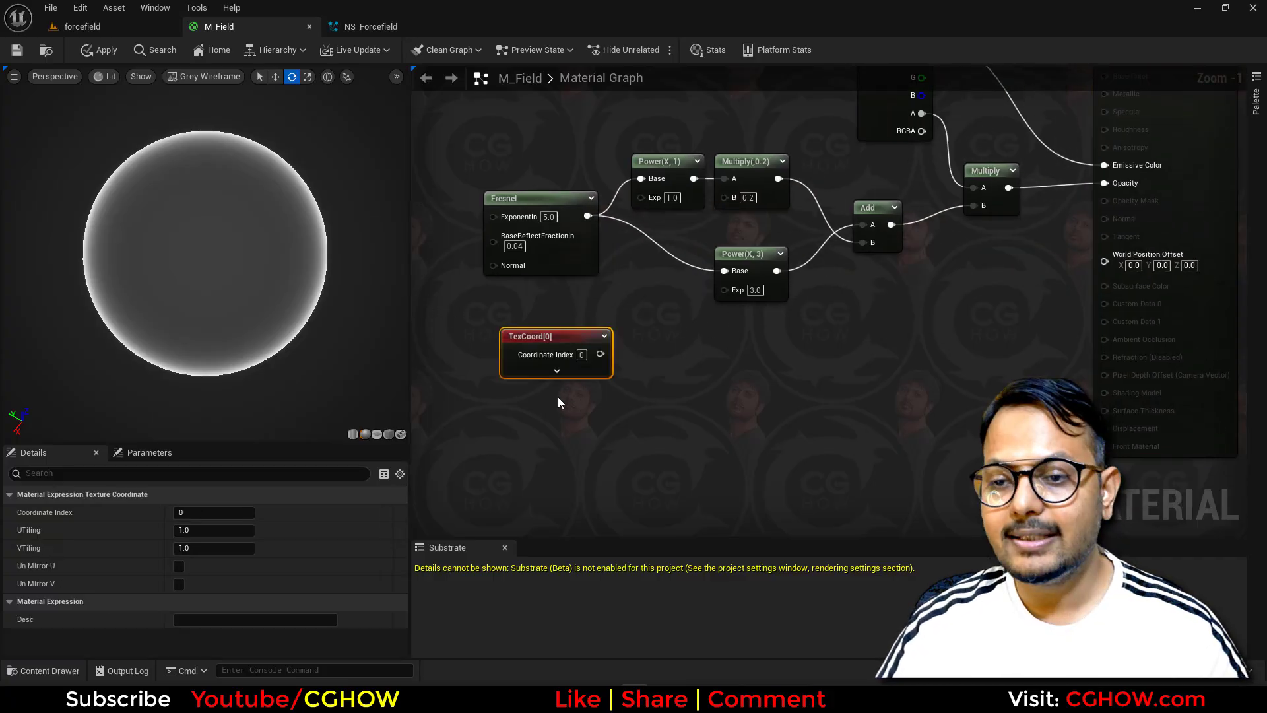
pyautogui.moveTo(557, 397); pyautogui.dragTo(574, 350, button='right')
pyautogui.moveTo(561, 293); pyautogui.dragTo(478, 339)
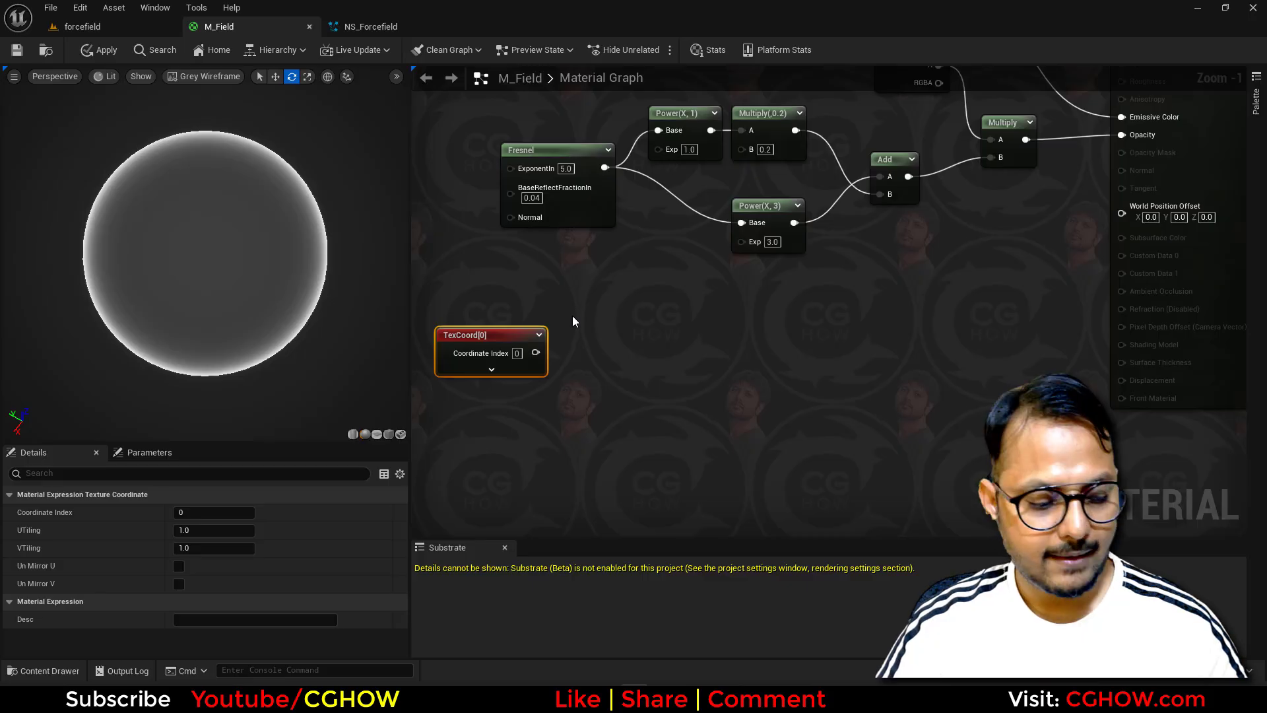
# Feed the TexCoord output into a new Component Mask node limited to the G channel, and preview it
pyautogui.click(573, 317)
pyautogui.click(572, 315)
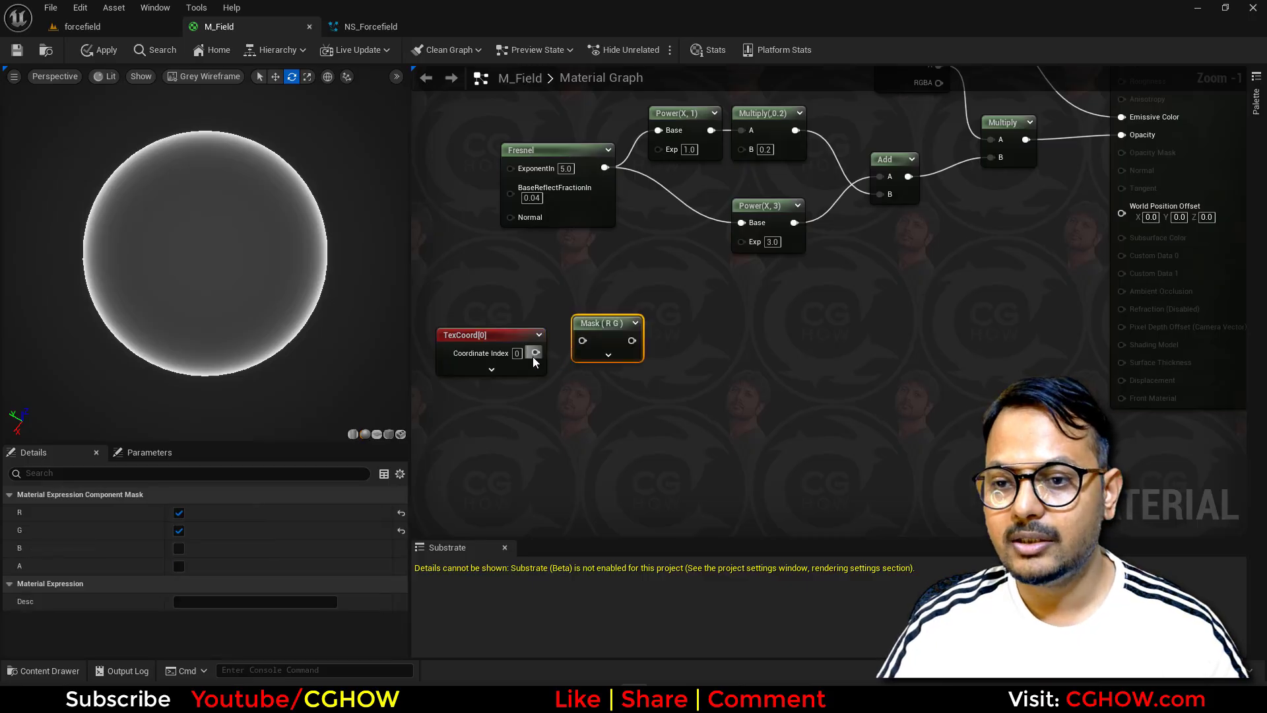
pyautogui.moveTo(536, 352); pyautogui.dragTo(603, 345)
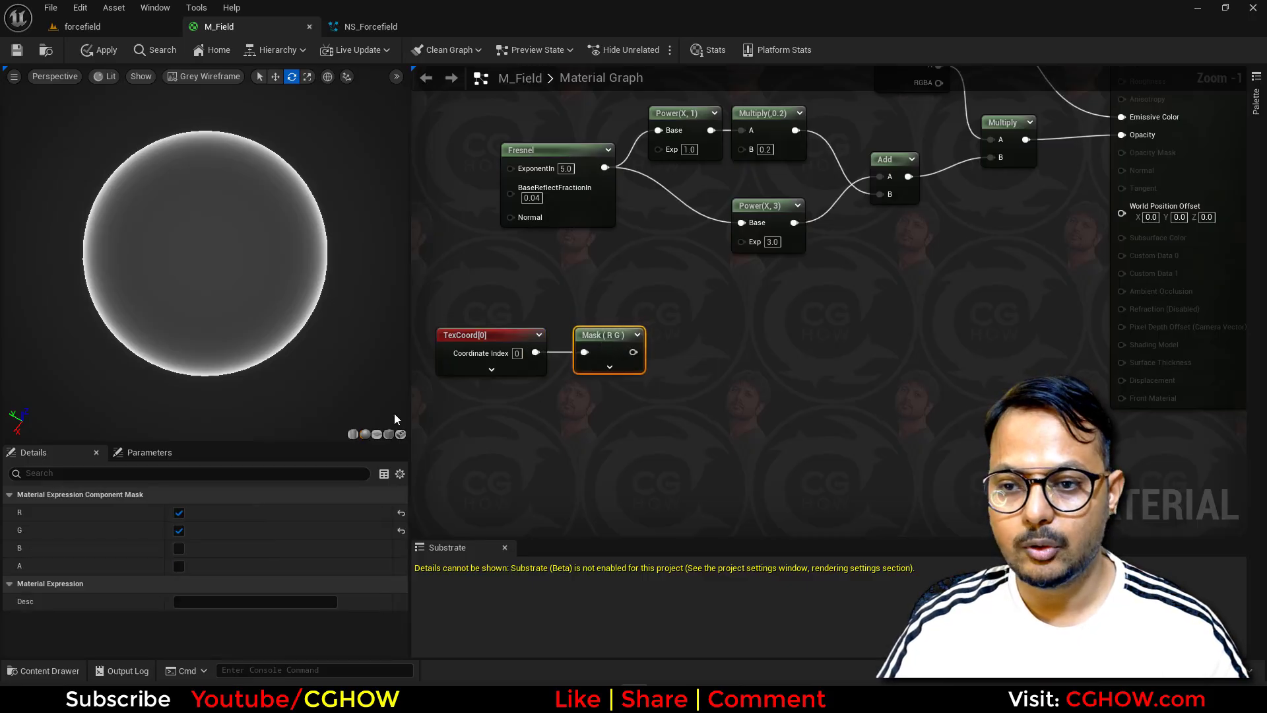
pyautogui.click(179, 512)
pyautogui.press('space')
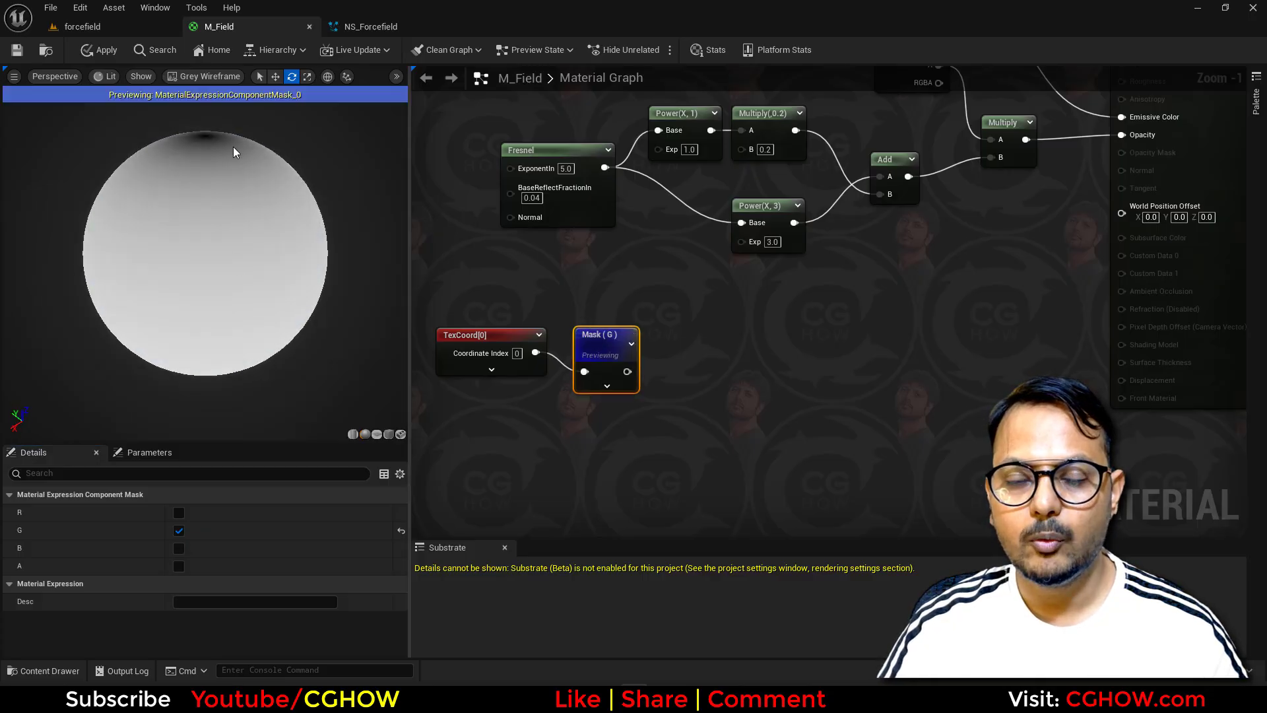
# Feed the G mask through a new Multiply node into a new Frac node, and preview the Frac result
pyautogui.moveTo(656, 351); pyautogui.dragTo(614, 339, button='right')
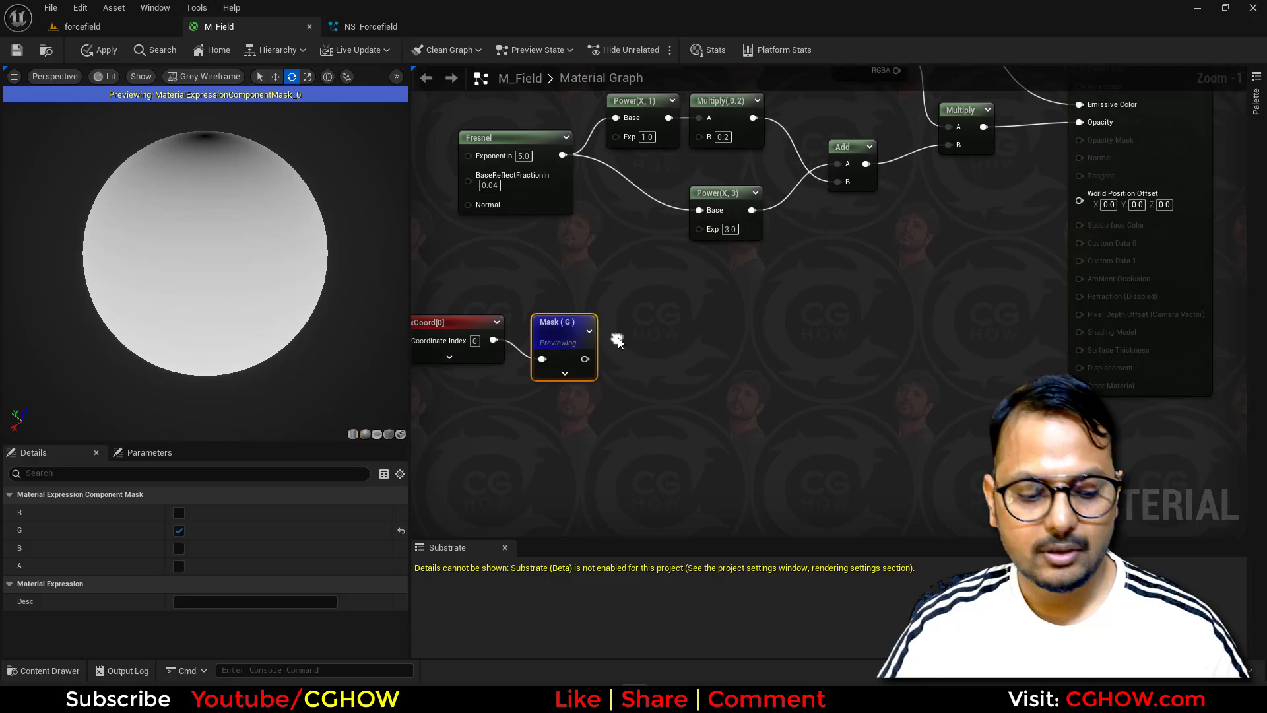
pyautogui.press('m')
pyautogui.click(622, 323)
pyautogui.moveTo(585, 360); pyautogui.dragTo(735, 328)
pyautogui.write('fra')
pyautogui.click(765, 400)
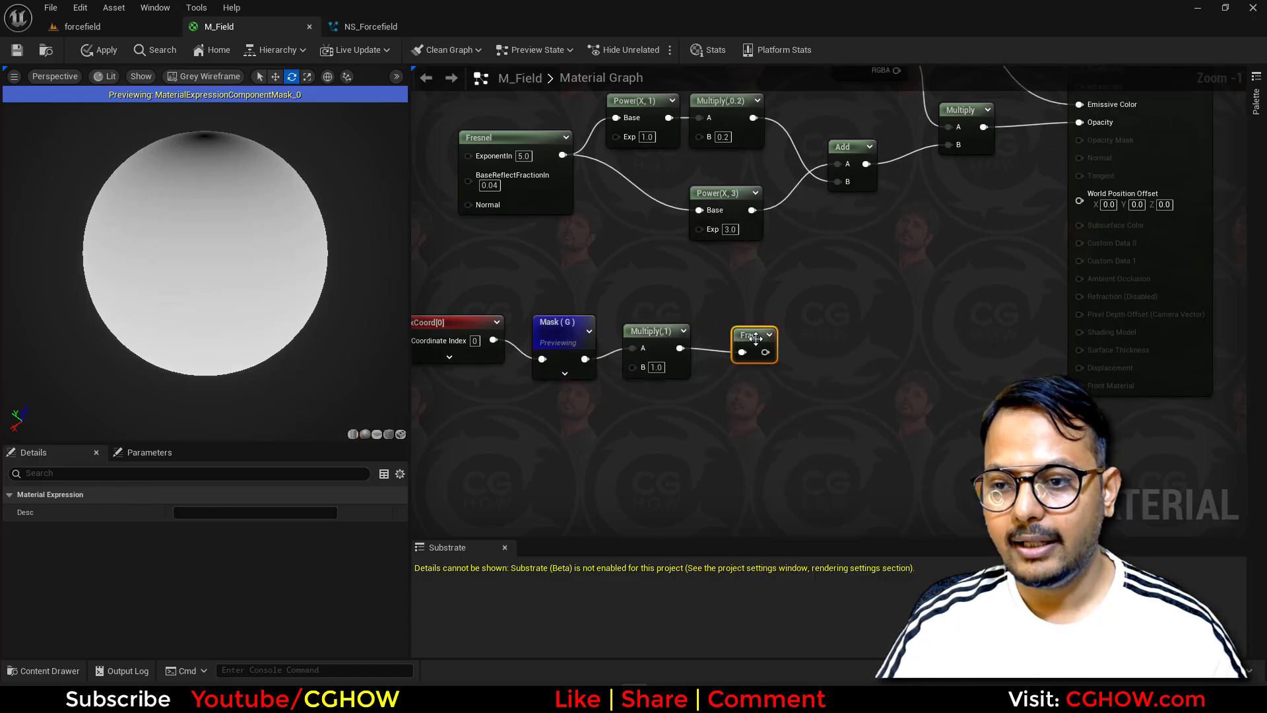
pyautogui.press('space')
pyautogui.moveTo(749, 340); pyautogui.dragTo(734, 328)
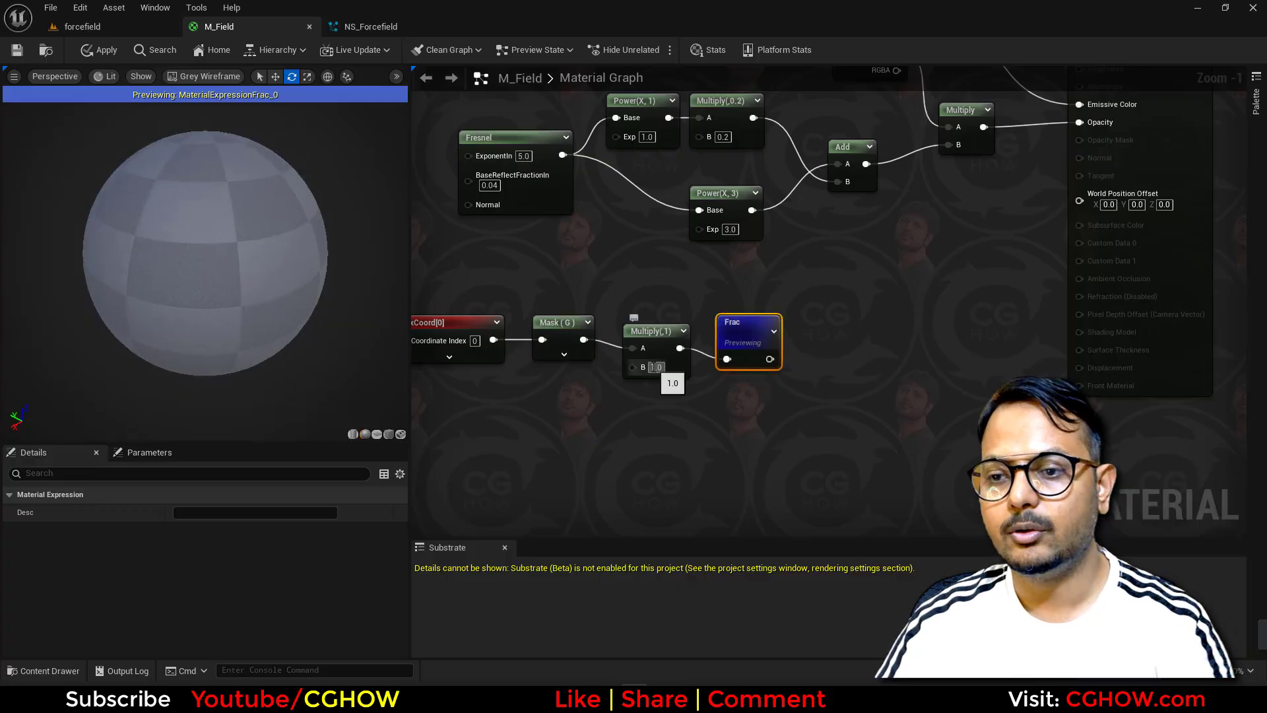
# Set the B value of the Multiply node before Frac to 10, and line up both nodes with the mask
pyautogui.click(653, 366)
pyautogui.write('10')
pyautogui.press('Return')
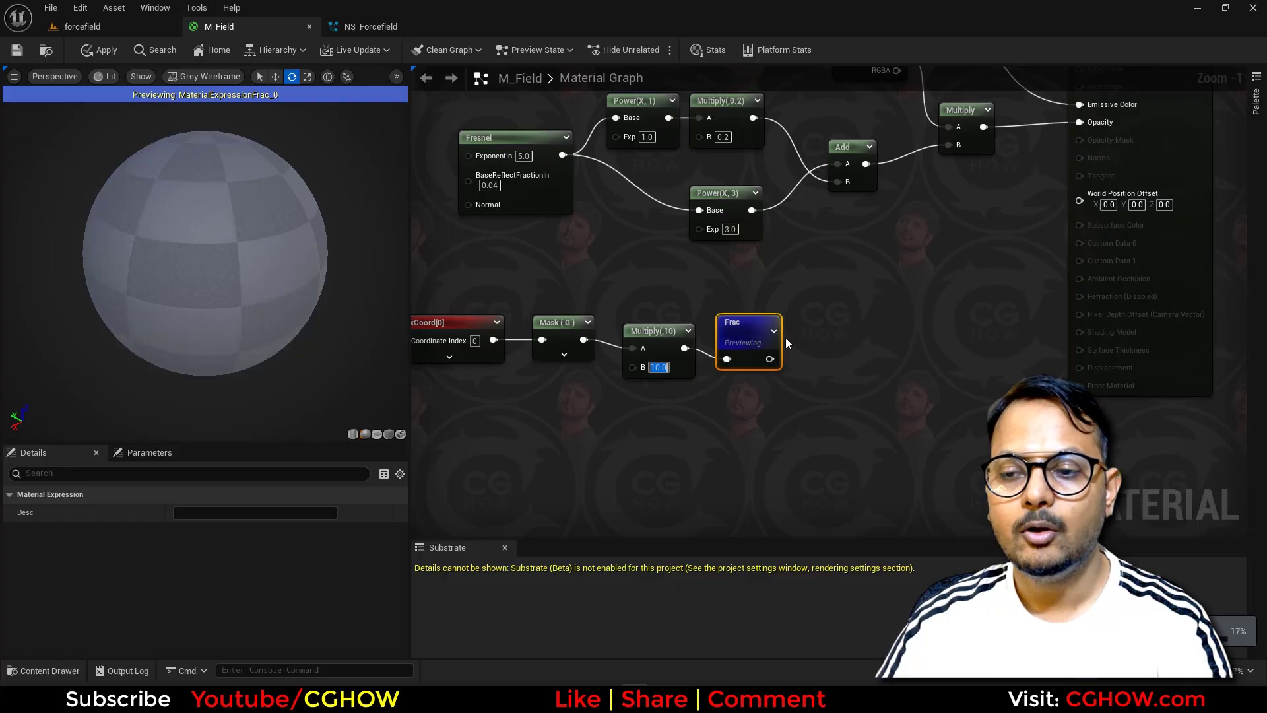
pyautogui.moveTo(655, 328); pyautogui.dragTo(624, 318)
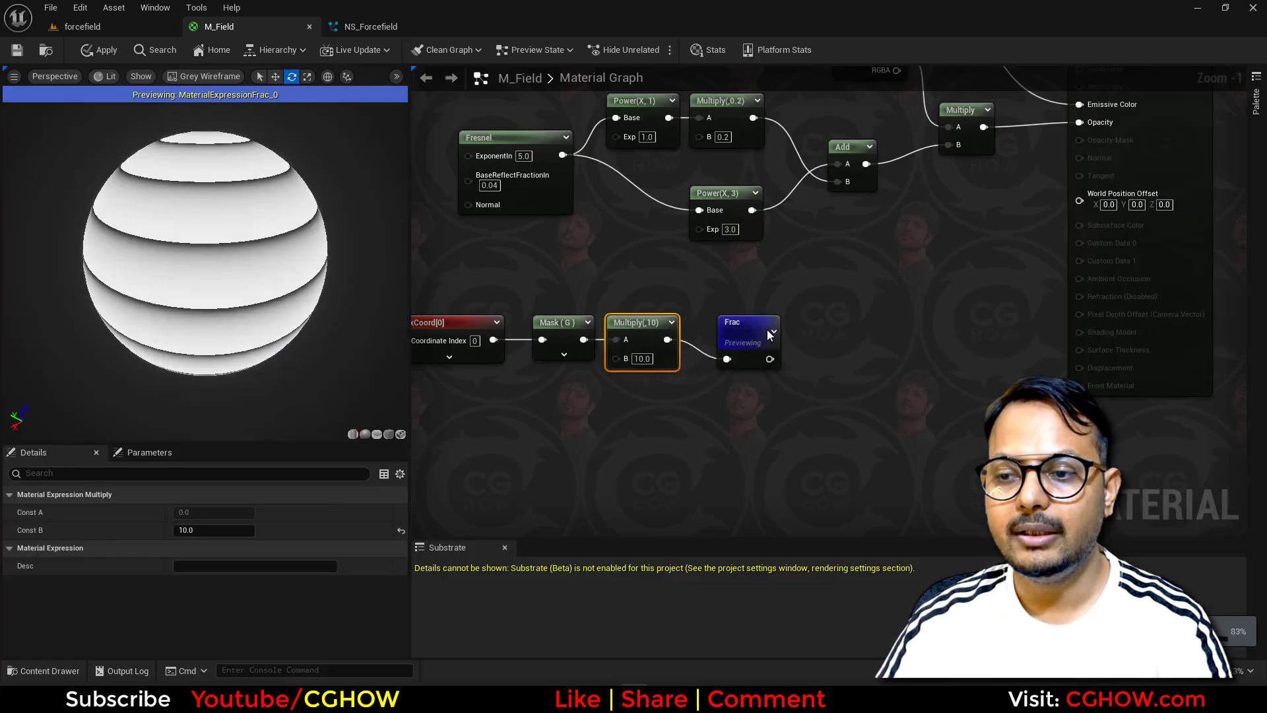
pyautogui.moveTo(766, 330); pyautogui.dragTo(730, 312)
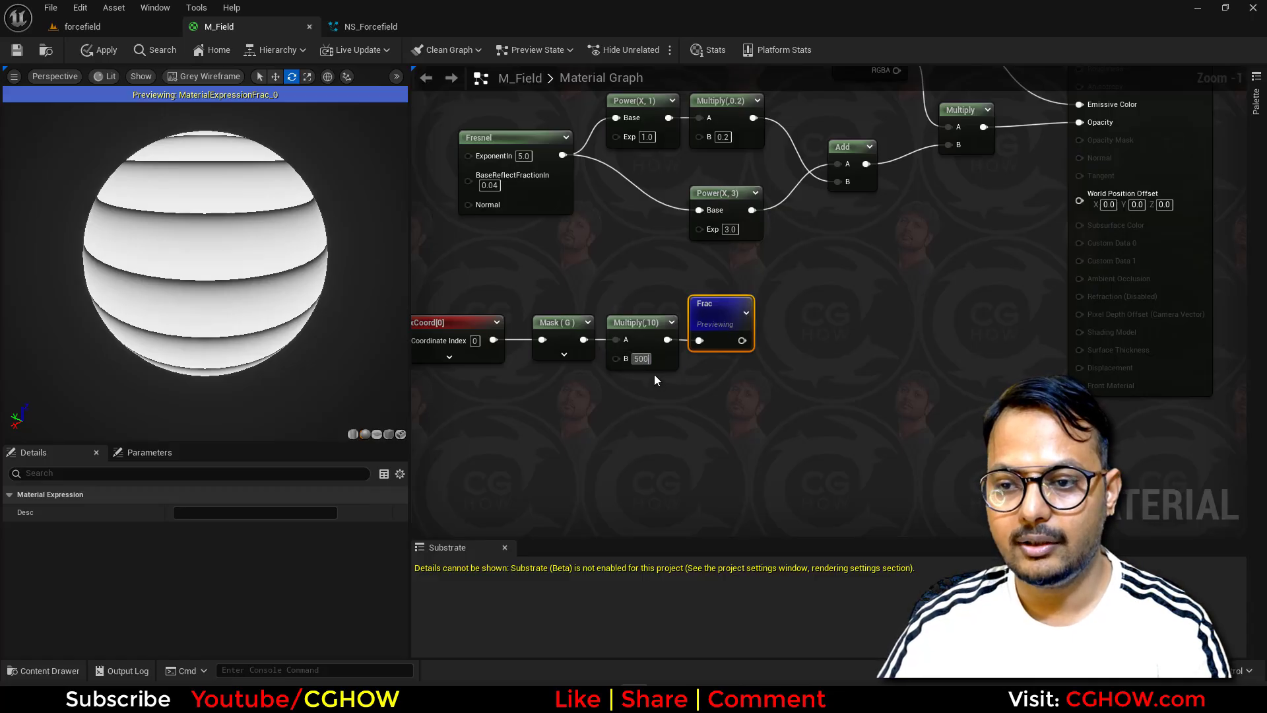
# Set the B value of the Multiply node before Frac to 50 and inspect the preview sphere up close
pyautogui.press('Return')
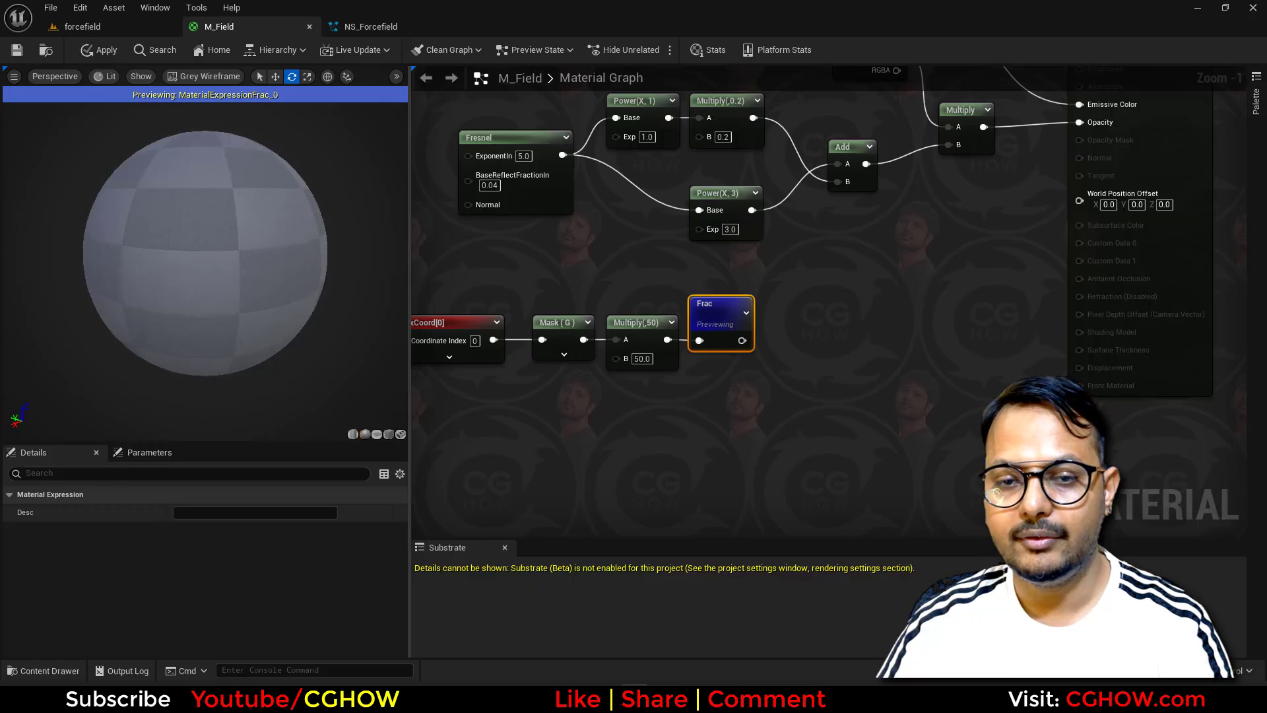
pyautogui.moveTo(766, 316); pyautogui.dragTo(676, 328, button='right')
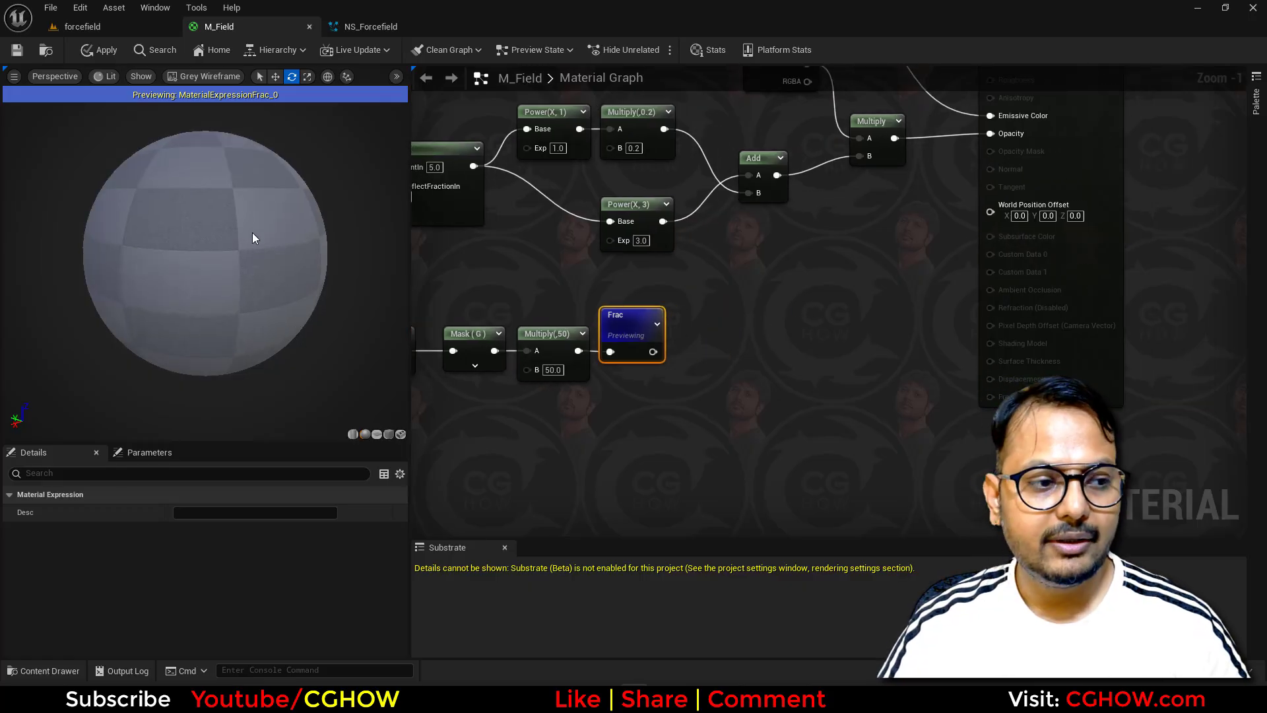
pyautogui.scroll(4, 204, 264)
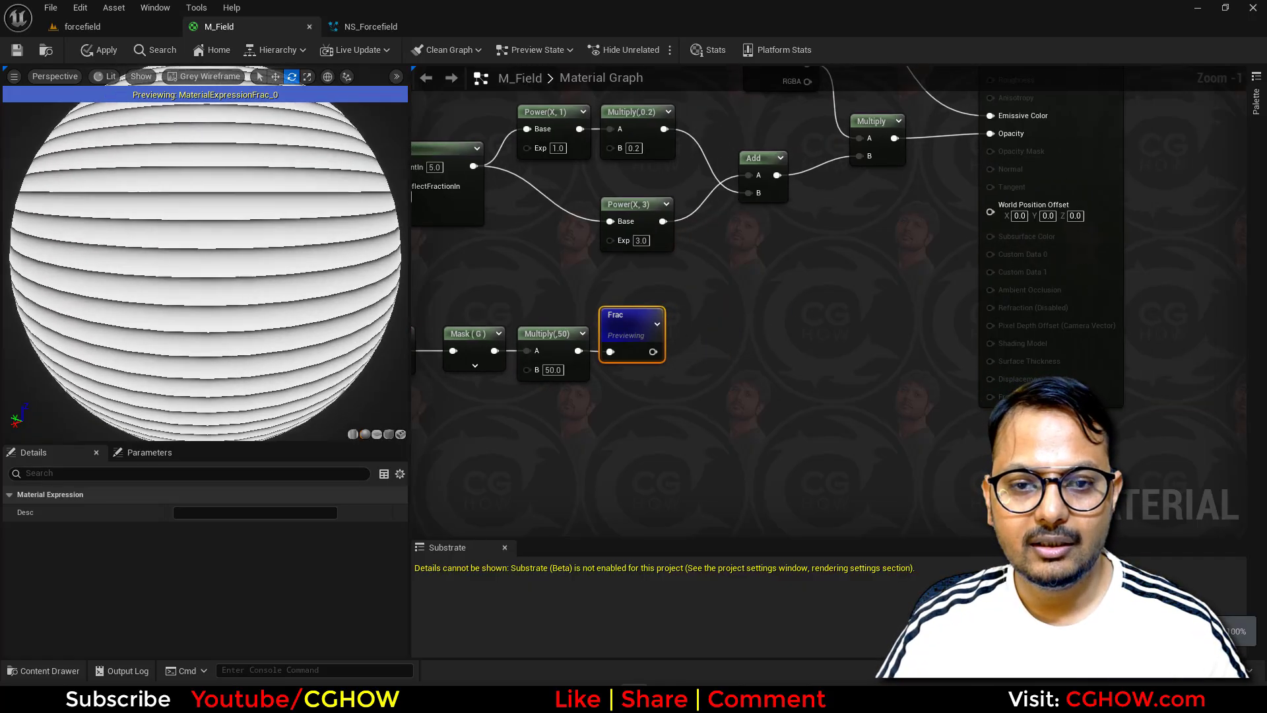
pyautogui.scroll(4, 251, 283)
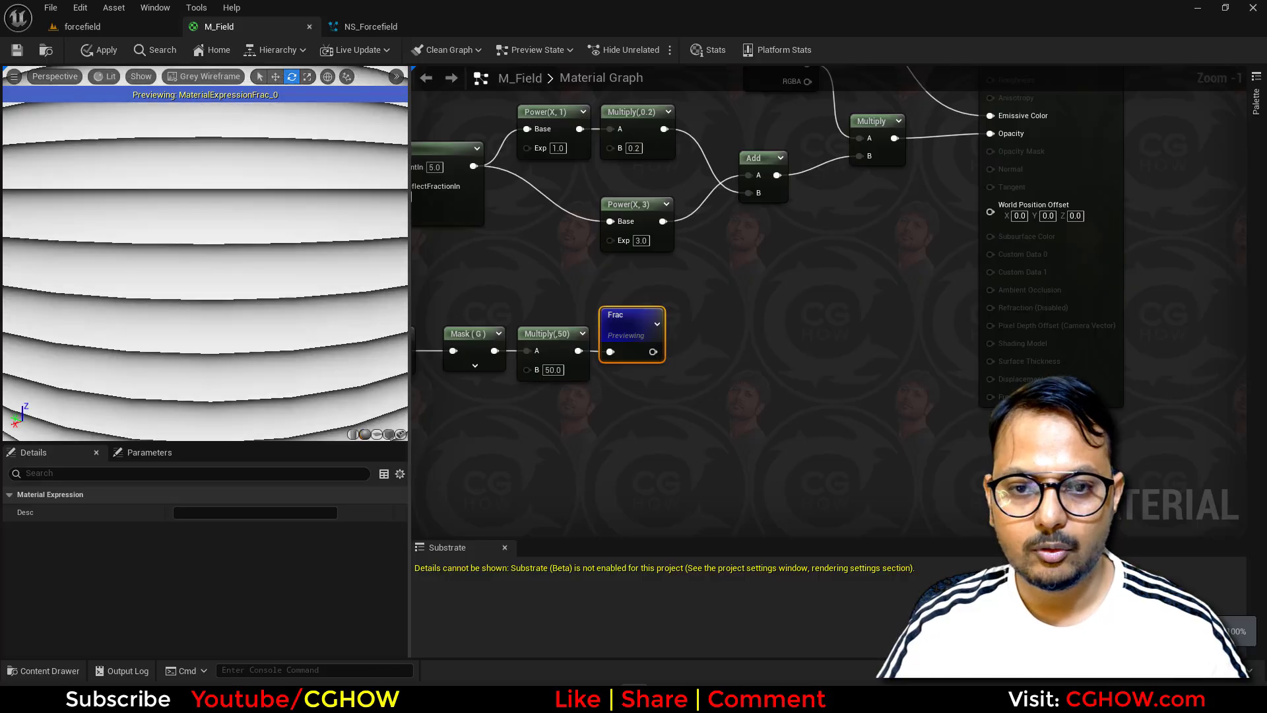
# Add a Step node with Y set to 0.5, connect the Frac output to its X input, and preview it
pyautogui.rightClick(701, 295)
pyautogui.write('step')
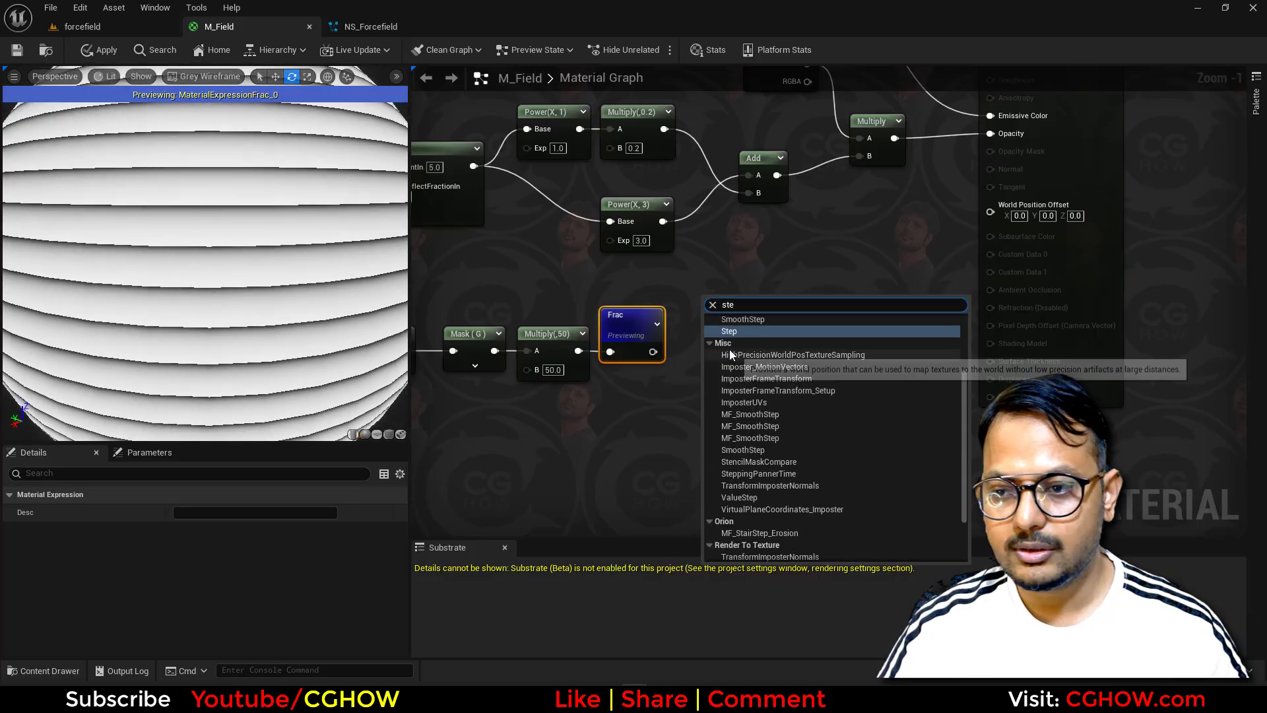
pyautogui.click(733, 350)
pyautogui.moveTo(652, 352); pyautogui.dragTo(718, 341)
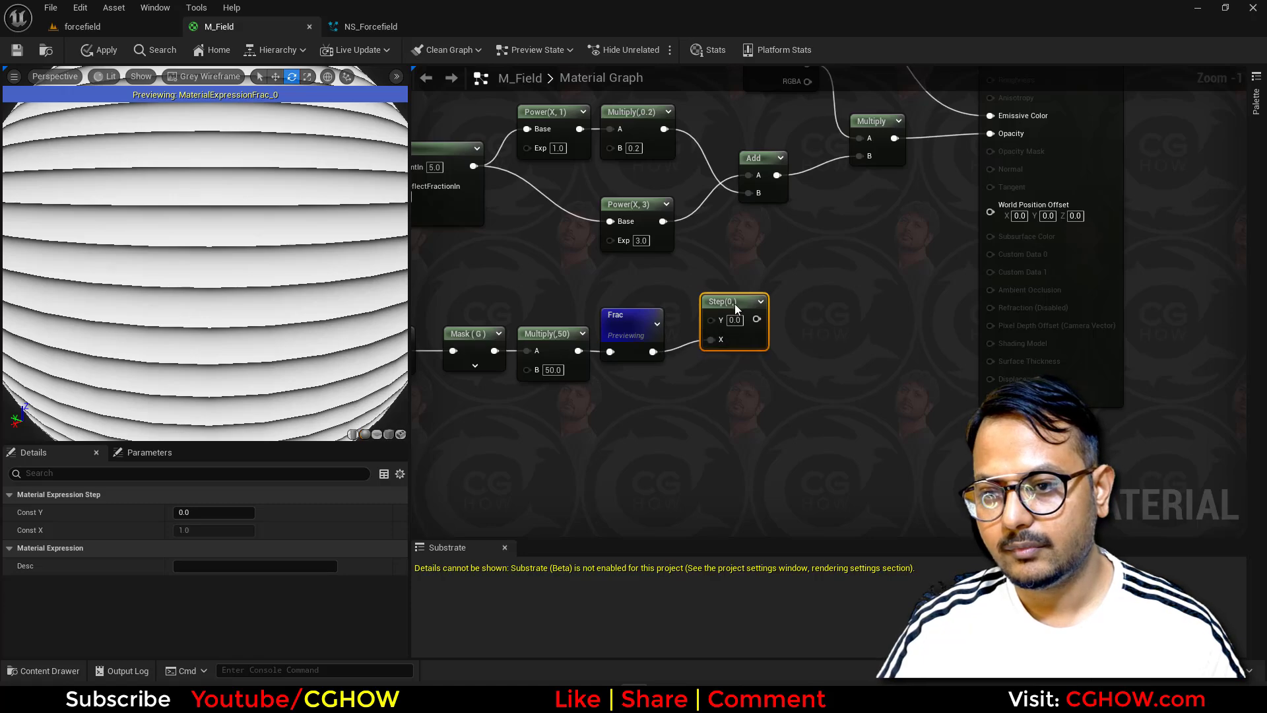
pyautogui.press('space')
pyautogui.click(735, 339)
pyautogui.write('0.5')
pyautogui.press('Return')
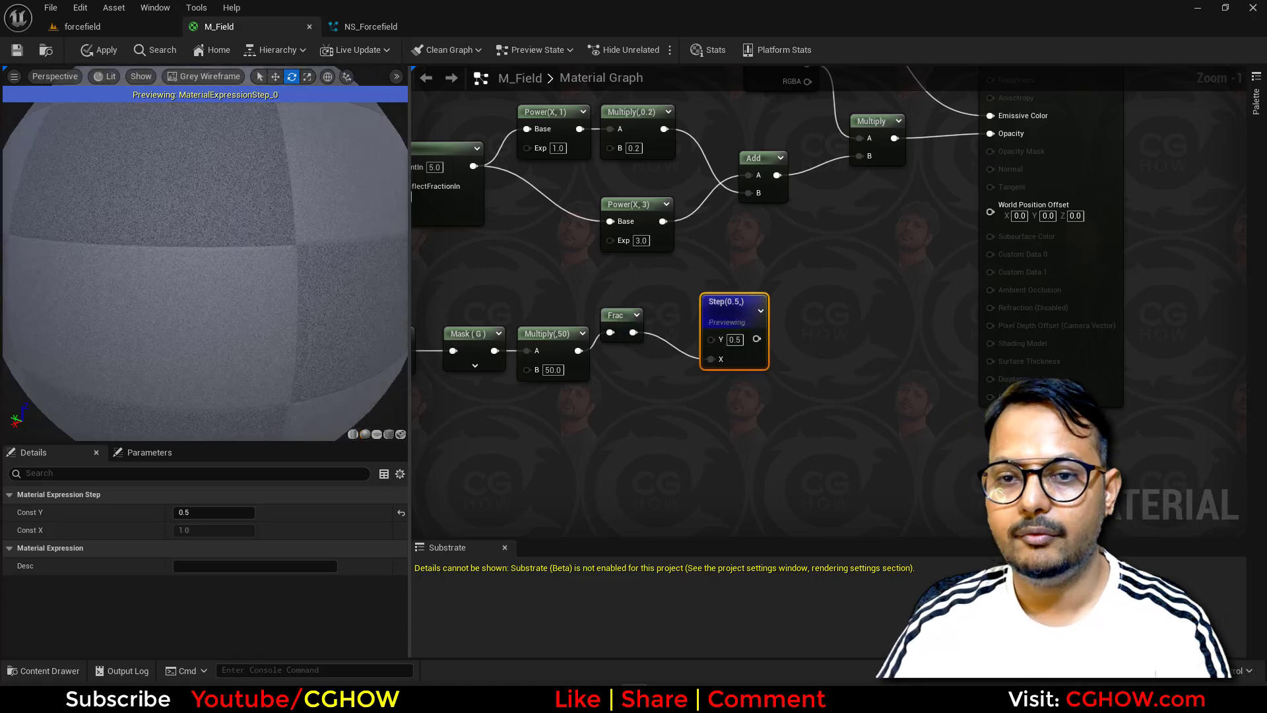
# Move the Step node closer to Frac and line both up with the Multiply node
pyautogui.moveTo(750, 304); pyautogui.dragTo(714, 280)
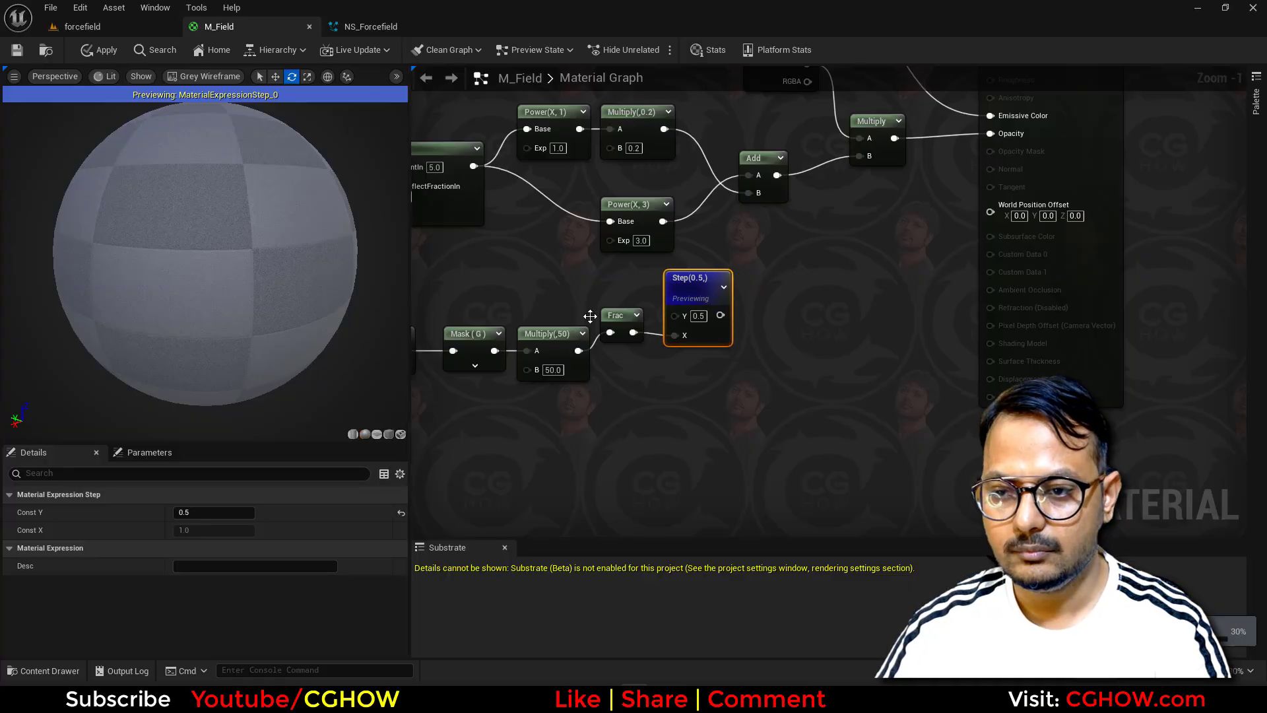
pyautogui.moveTo(621, 314); pyautogui.dragTo(621, 332)
pyautogui.moveTo(689, 282); pyautogui.dragTo(688, 302)
# Set the B value of the Multiply node feeding Frac to 100
pyautogui.moveTo(538, 422); pyautogui.dragTo(697, 431, button='right')
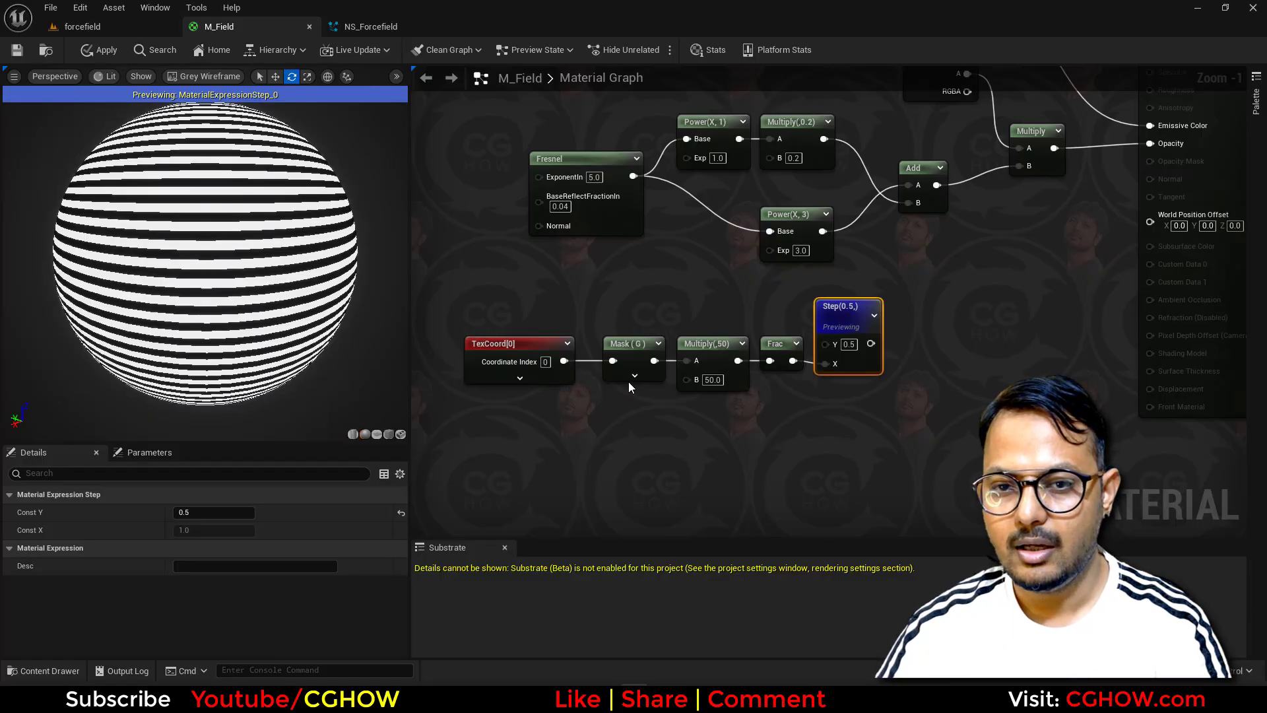
pyautogui.write('100')
pyautogui.press('Return')
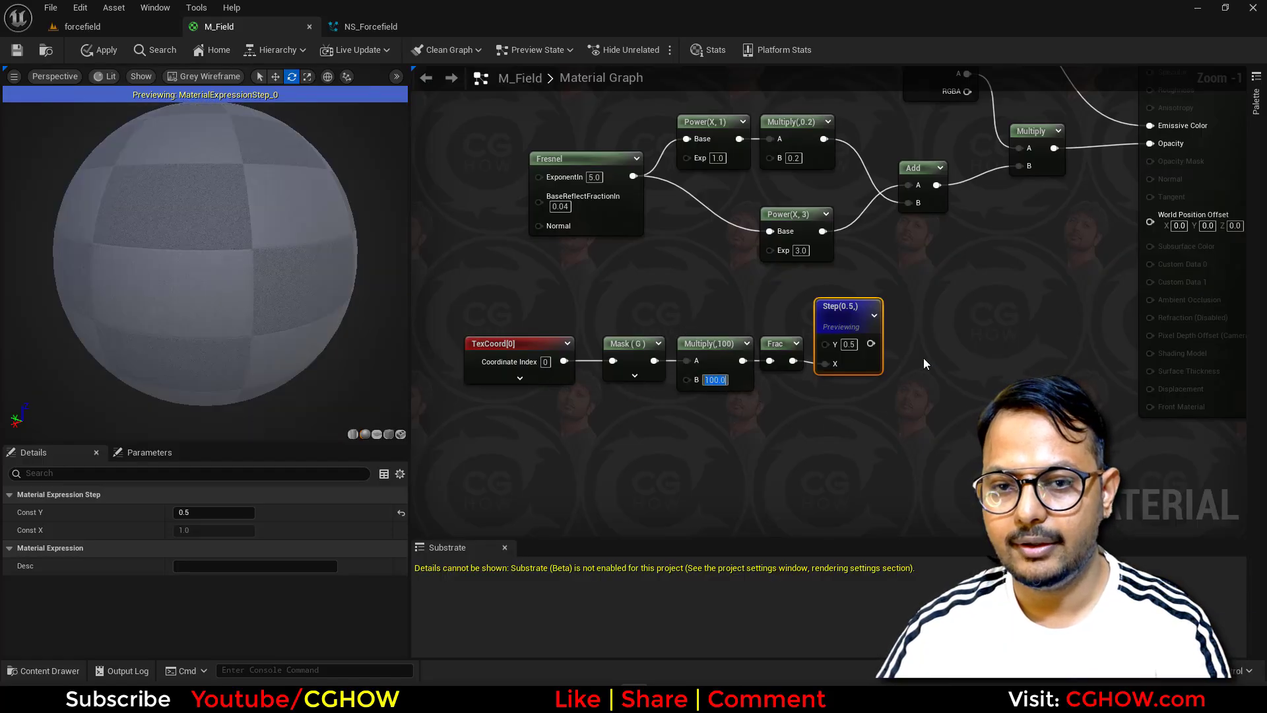
pyautogui.moveTo(888, 363); pyautogui.dragTo(670, 444, button='right')
pyautogui.click(721, 349)
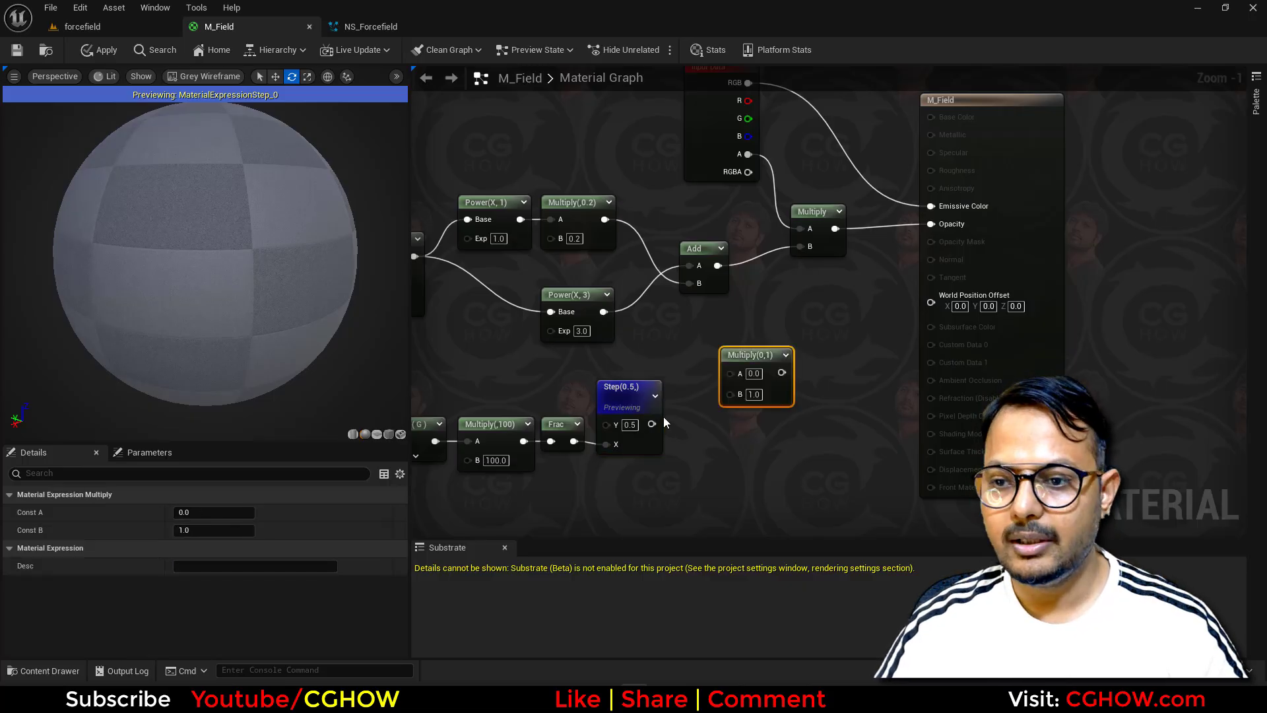
pyautogui.moveTo(652, 425); pyautogui.dragTo(735, 398)
pyautogui.moveTo(752, 354); pyautogui.dragTo(710, 375)
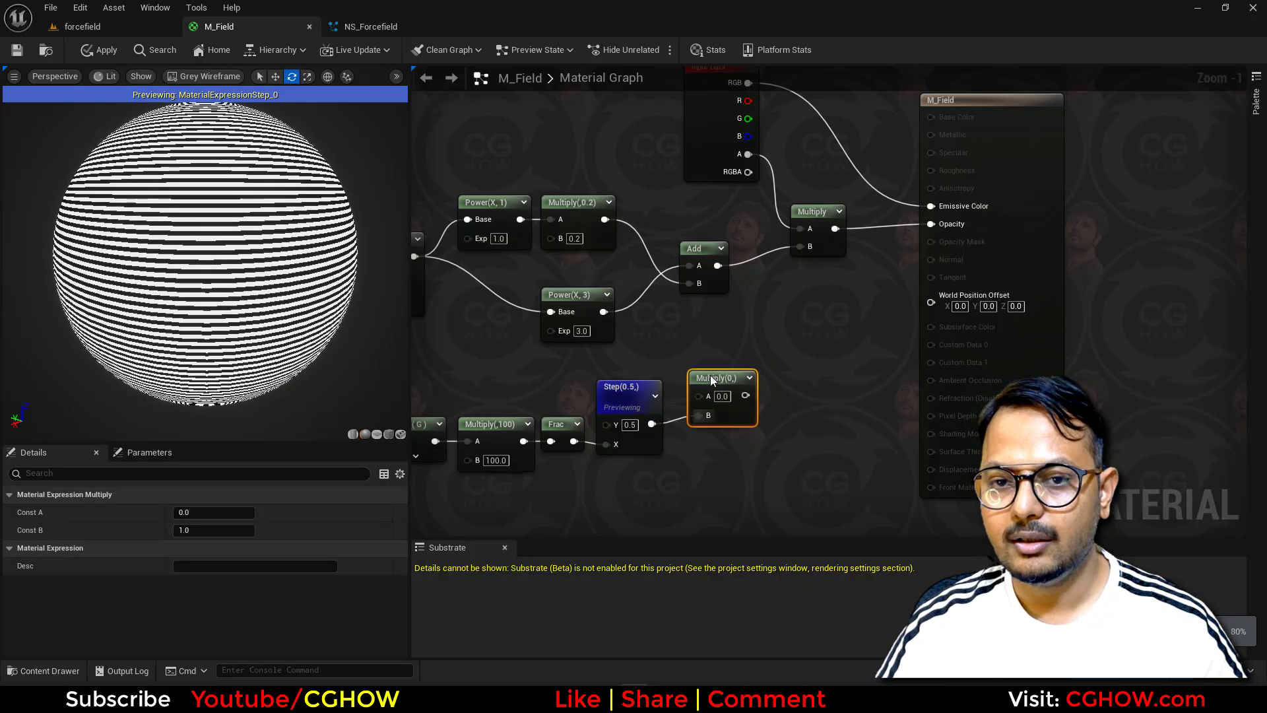
pyautogui.scroll(6, 212, 218)
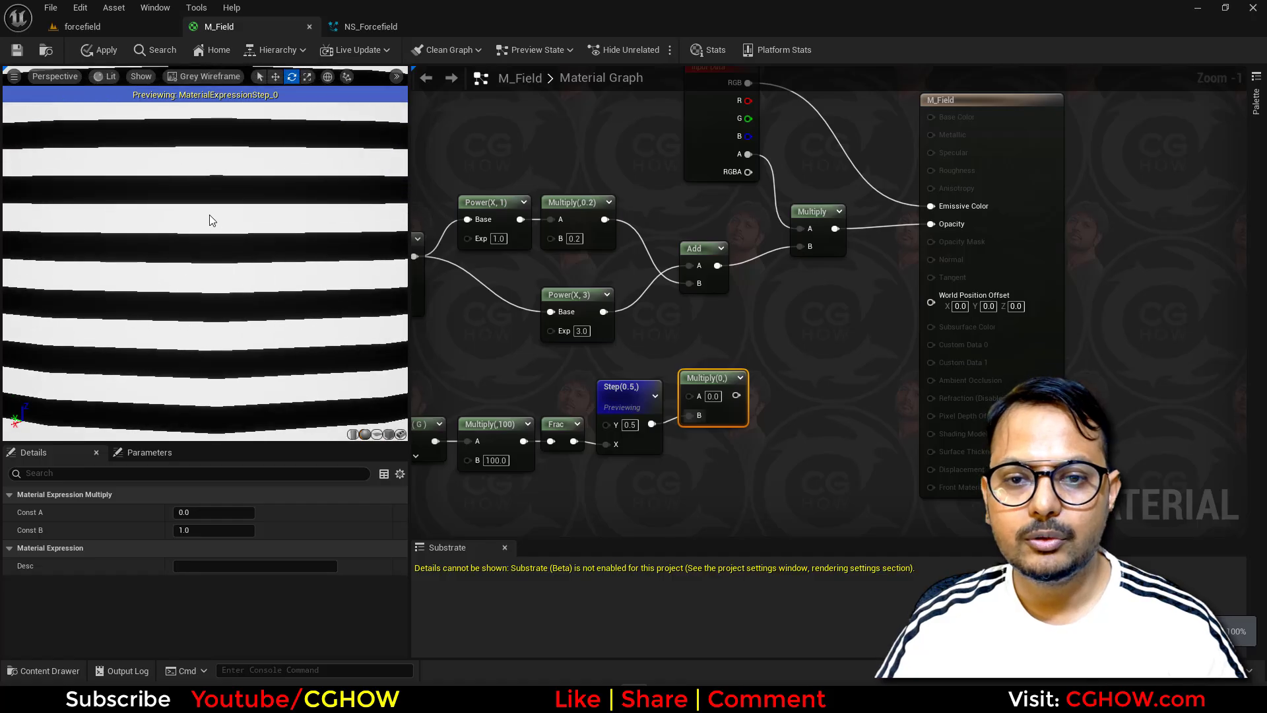
pyautogui.moveTo(729, 412); pyautogui.dragTo(757, 413)
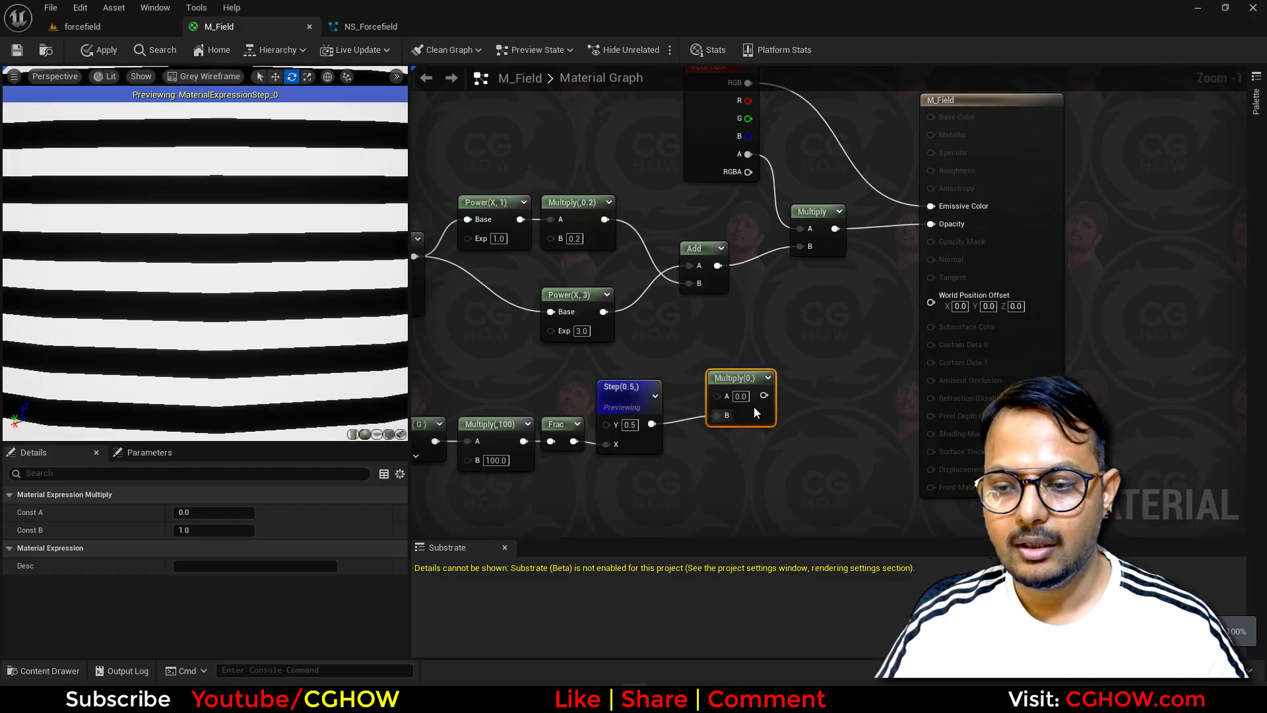
pyautogui.click(743, 398)
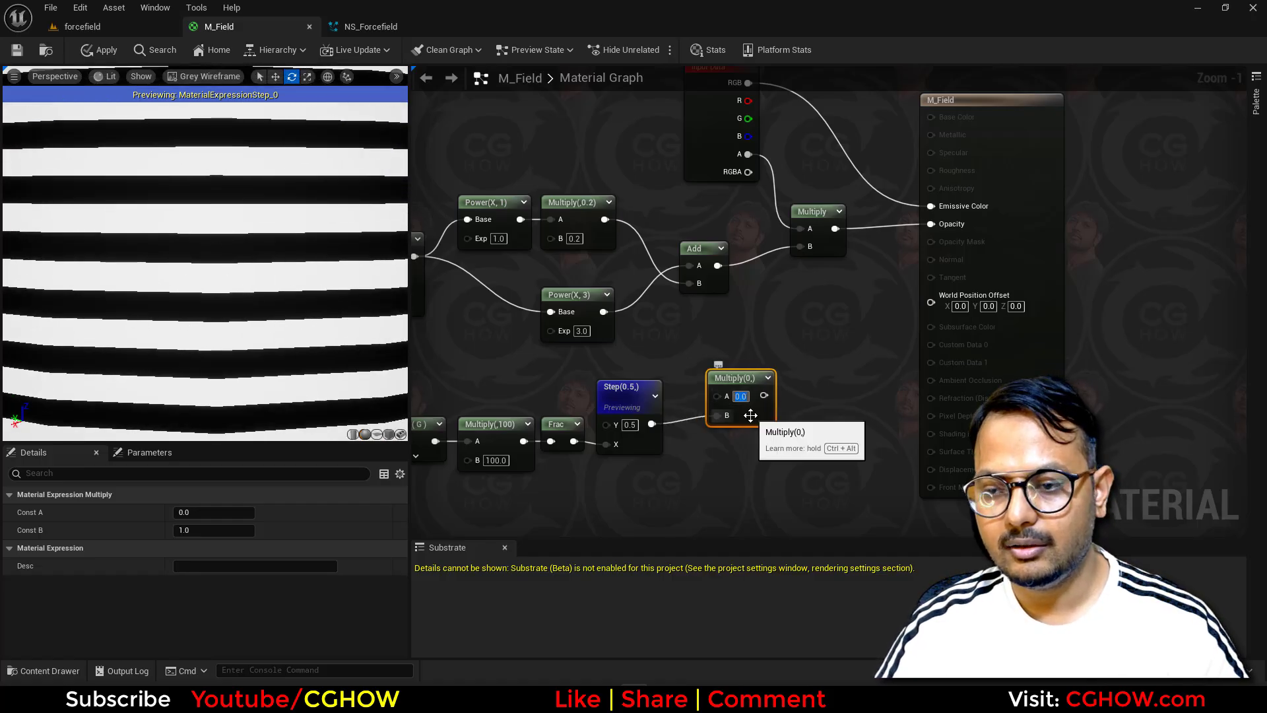
pyautogui.press('Delete')
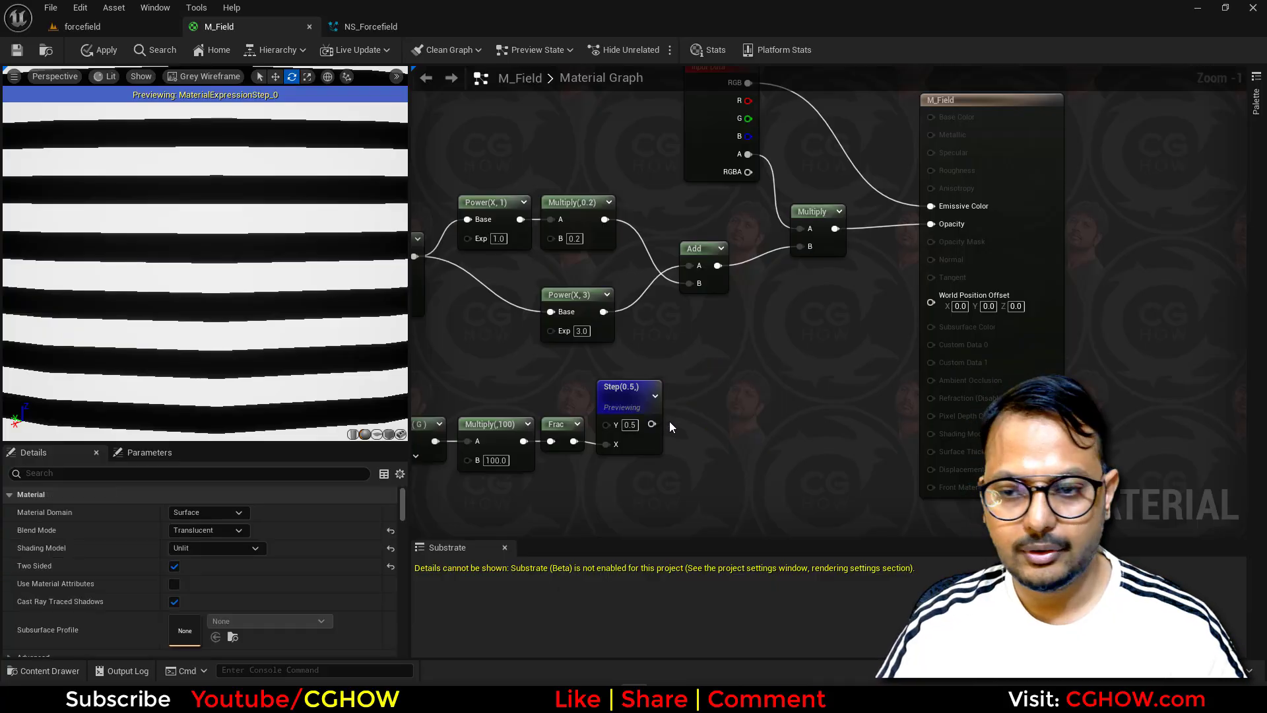
# Add an Add node fed by the Step output, set its B value to 0.1, and preview it
pyautogui.moveTo(652, 423); pyautogui.dragTo(694, 422)
pyautogui.click(683, 454)
pyautogui.press('a')
pyautogui.click(679, 407)
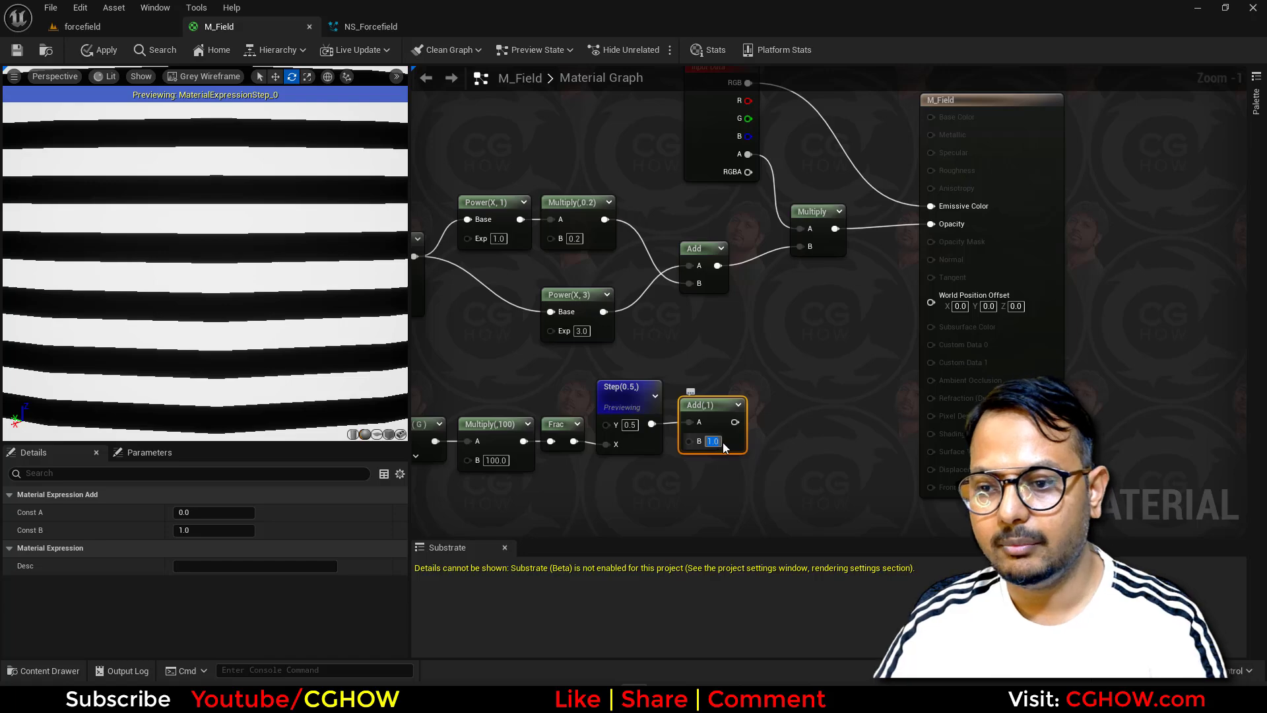
pyautogui.write('0.1')
pyautogui.press('Return')
pyautogui.press('space')
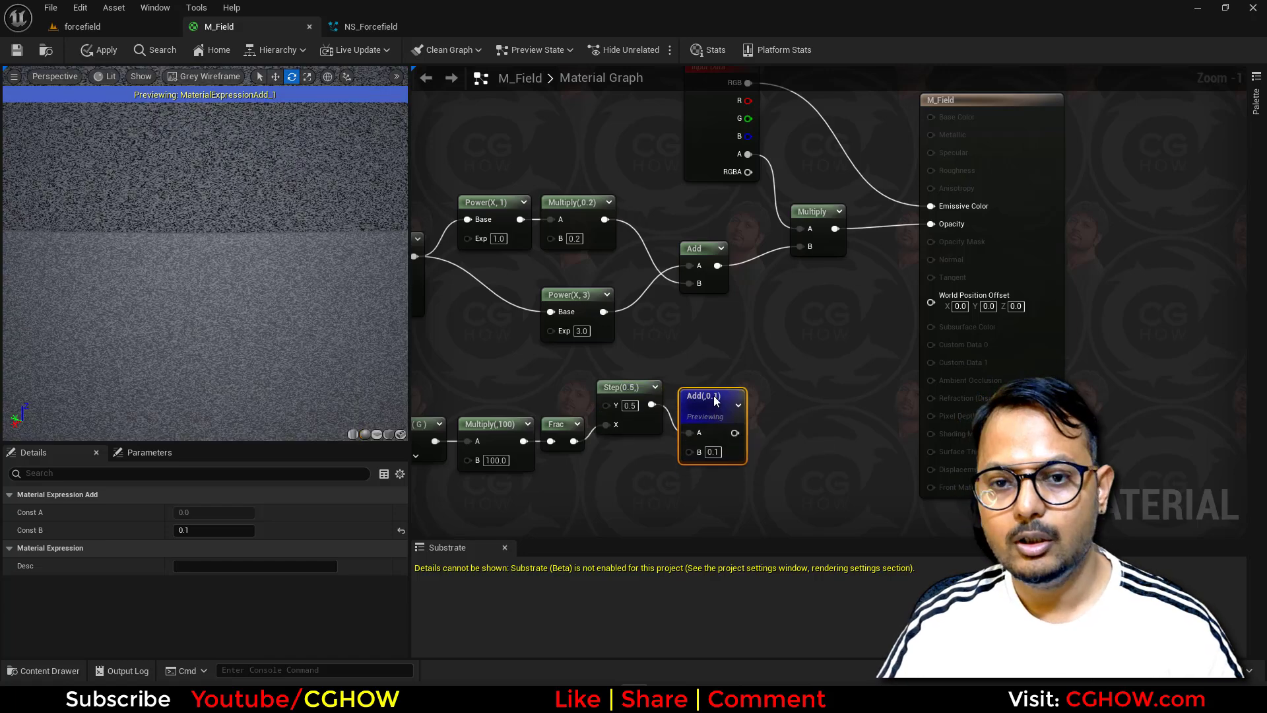
# Multiply the Fresnel Add output by the stripe Add output, feed the result into B of the Opacity Multiply, and stop the node preview
pyautogui.moveTo(732, 348); pyautogui.dragTo(594, 348, button='right')
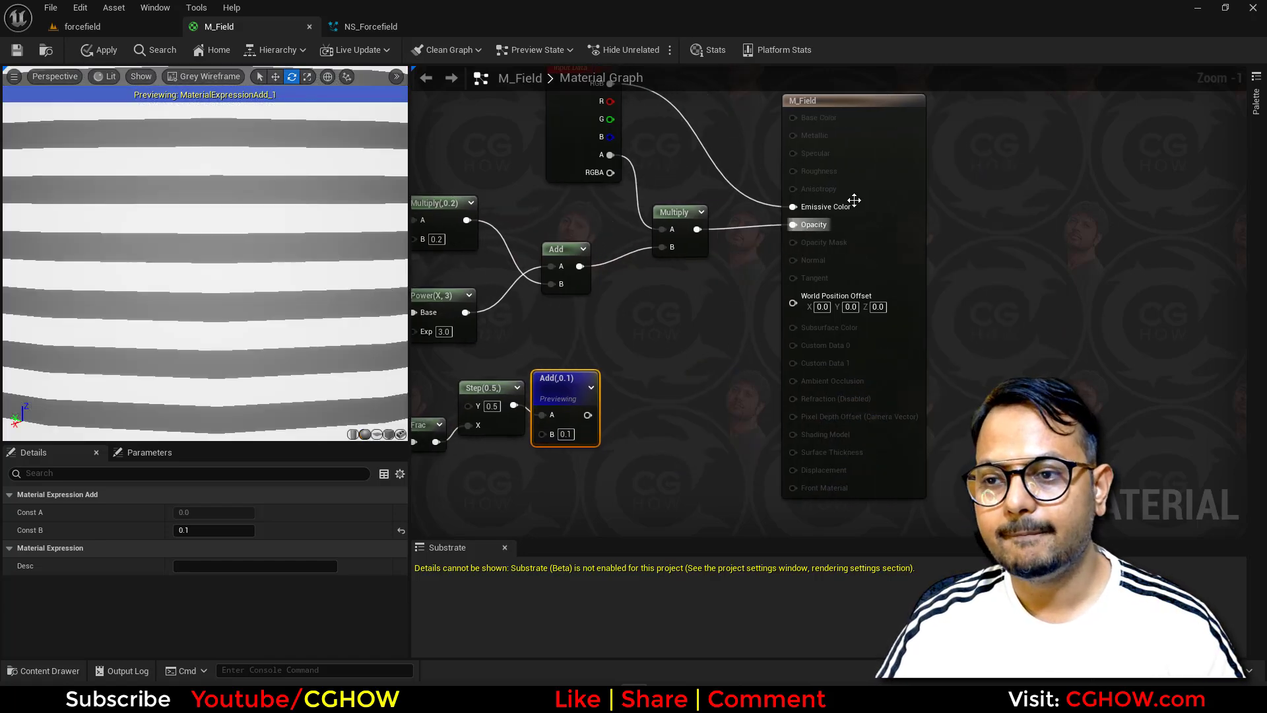
pyautogui.moveTo(881, 183); pyautogui.dragTo(935, 182)
pyautogui.moveTo(674, 336); pyautogui.dragTo(708, 354, button='right')
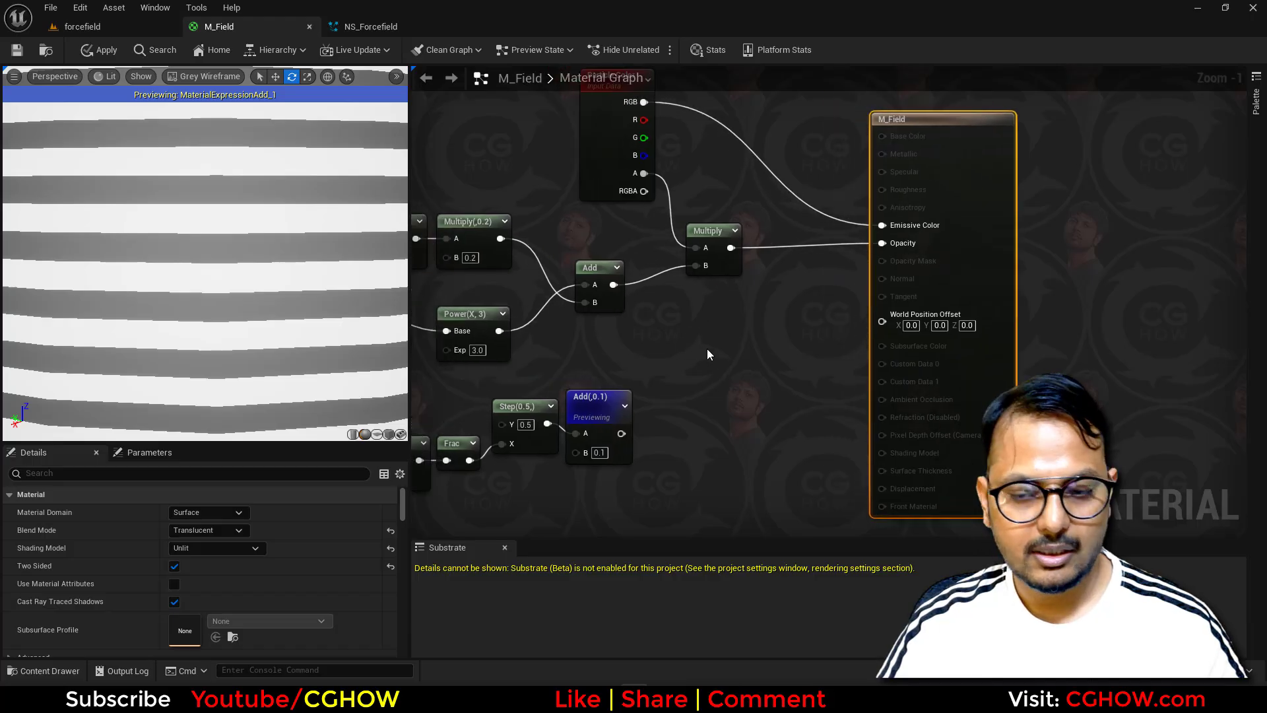
pyautogui.click(666, 370)
pyautogui.moveTo(621, 433); pyautogui.dragTo(674, 404)
pyautogui.moveTo(613, 284); pyautogui.dragTo(696, 266)
pyautogui.rightClick(590, 396)
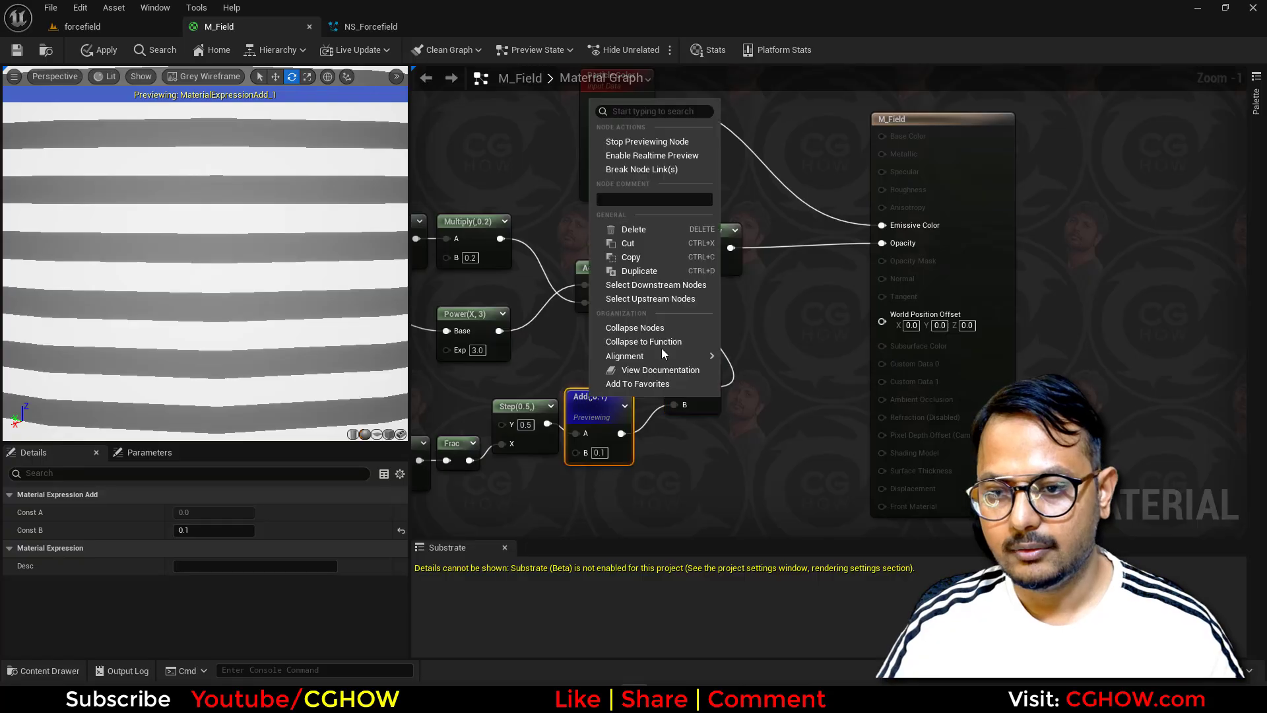
pyautogui.click(643, 144)
# Add a DynamicParameter node below the stripe nodes and connect Param1 to the B input of the Multiply before Frac
pyautogui.scroll(-3, 708, 330)
pyautogui.moveTo(664, 437); pyautogui.dragTo(851, 410, button='right')
pyautogui.scroll(2, 687, 420)
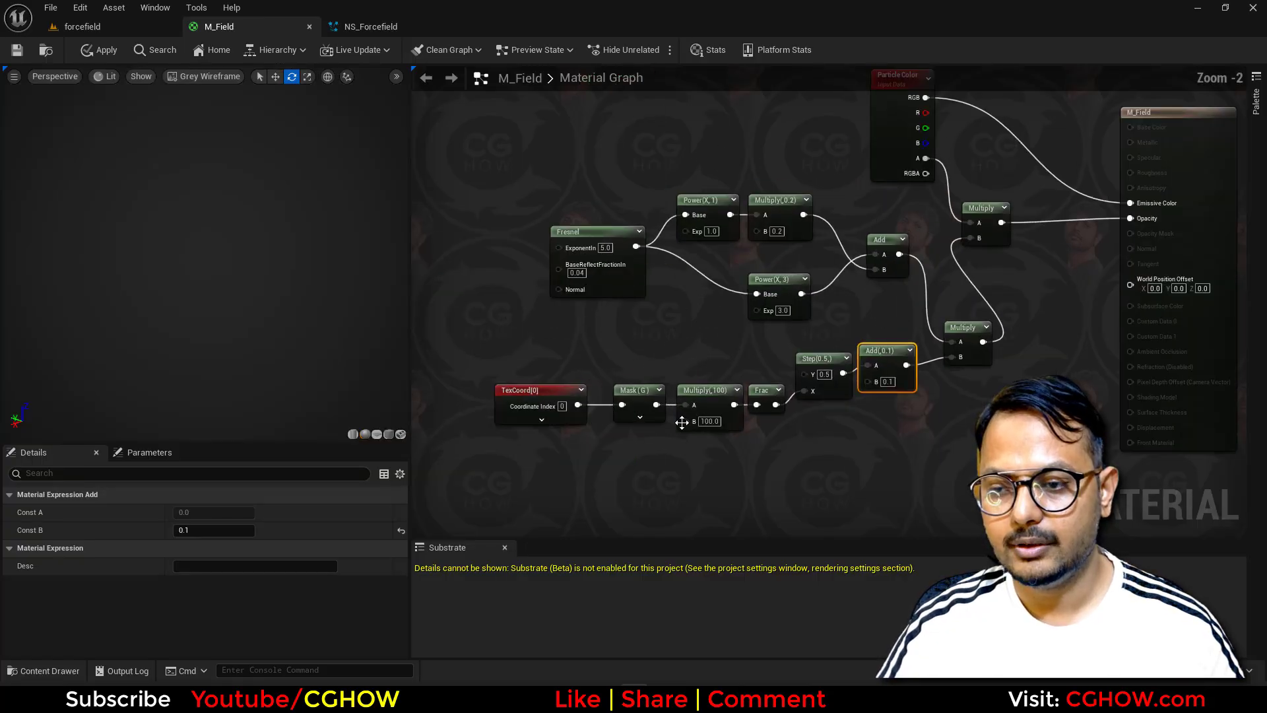
pyautogui.moveTo(681, 422); pyautogui.dragTo(752, 331, button='right')
pyautogui.rightClick(612, 374)
pyautogui.write('dy')
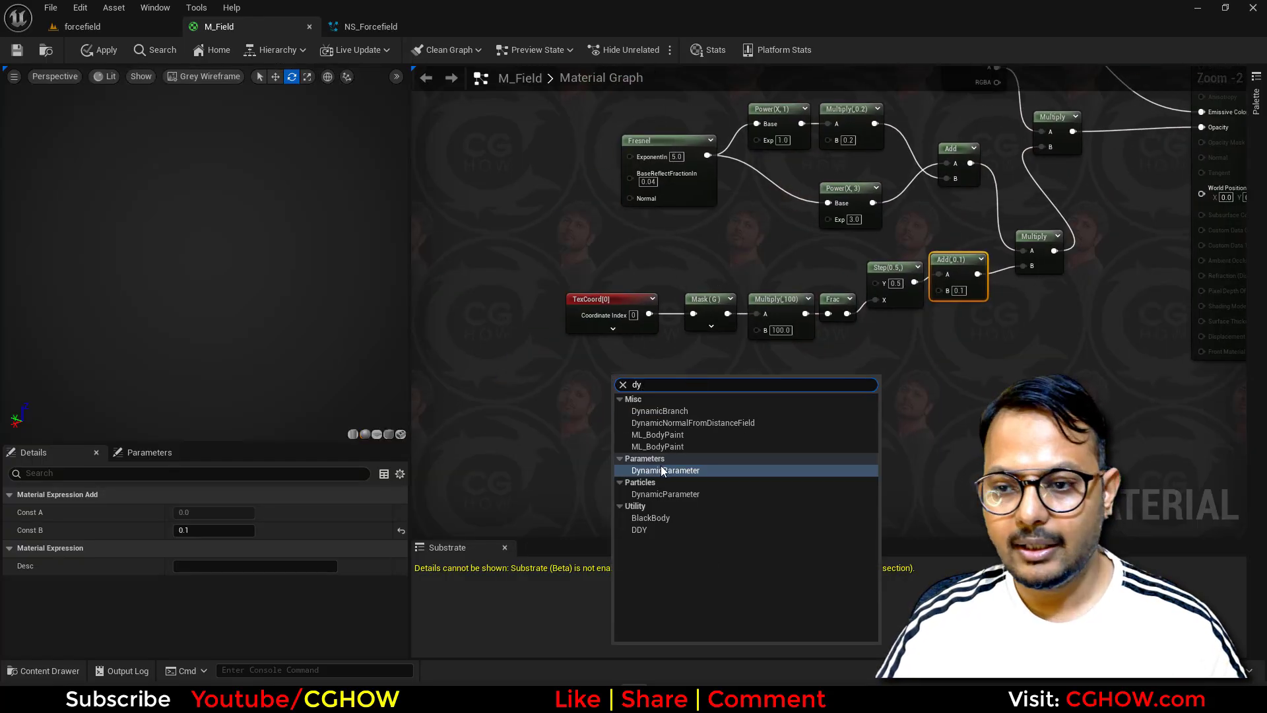
pyautogui.click(662, 469)
pyautogui.moveTo(753, 380); pyautogui.dragTo(713, 399, button='right')
pyautogui.scroll(2, 713, 398)
pyautogui.moveTo(663, 428); pyautogui.dragTo(722, 330)
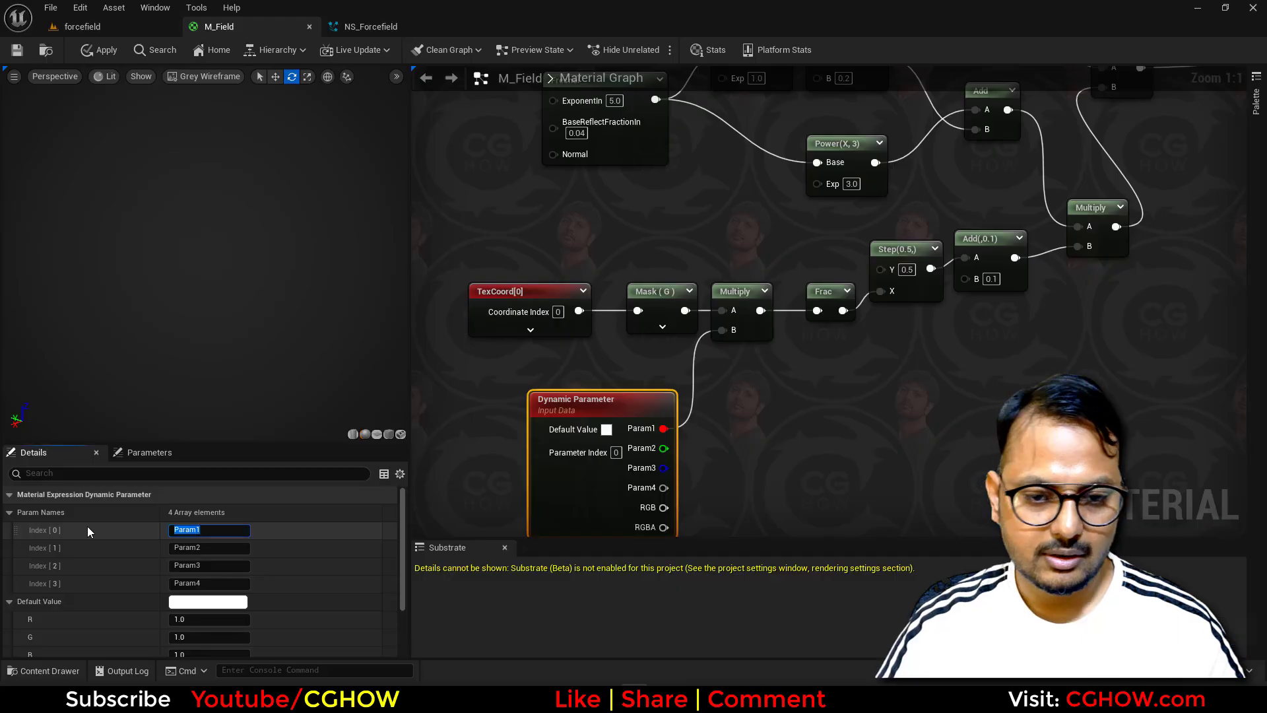
# Rename the Dynamic Parameter's first parameter to straps and set its default R value to 50
pyautogui.write('strap')
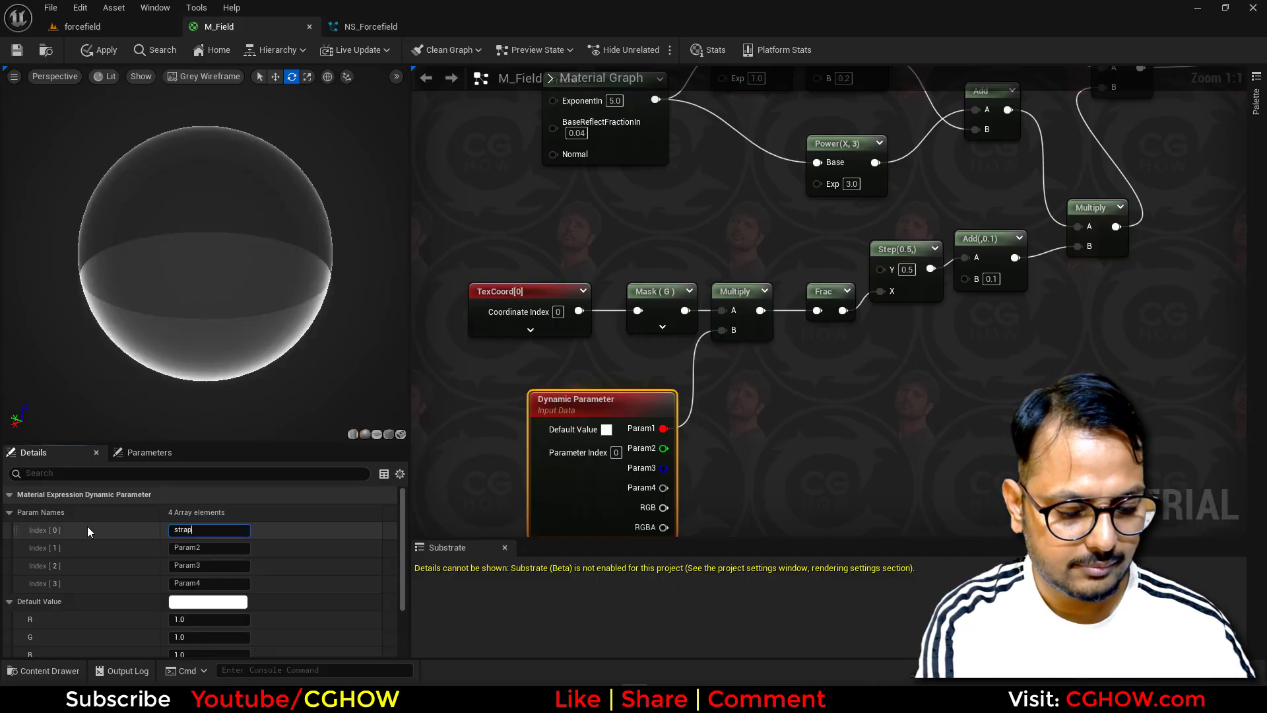
pyautogui.write('s')
pyautogui.press('Return')
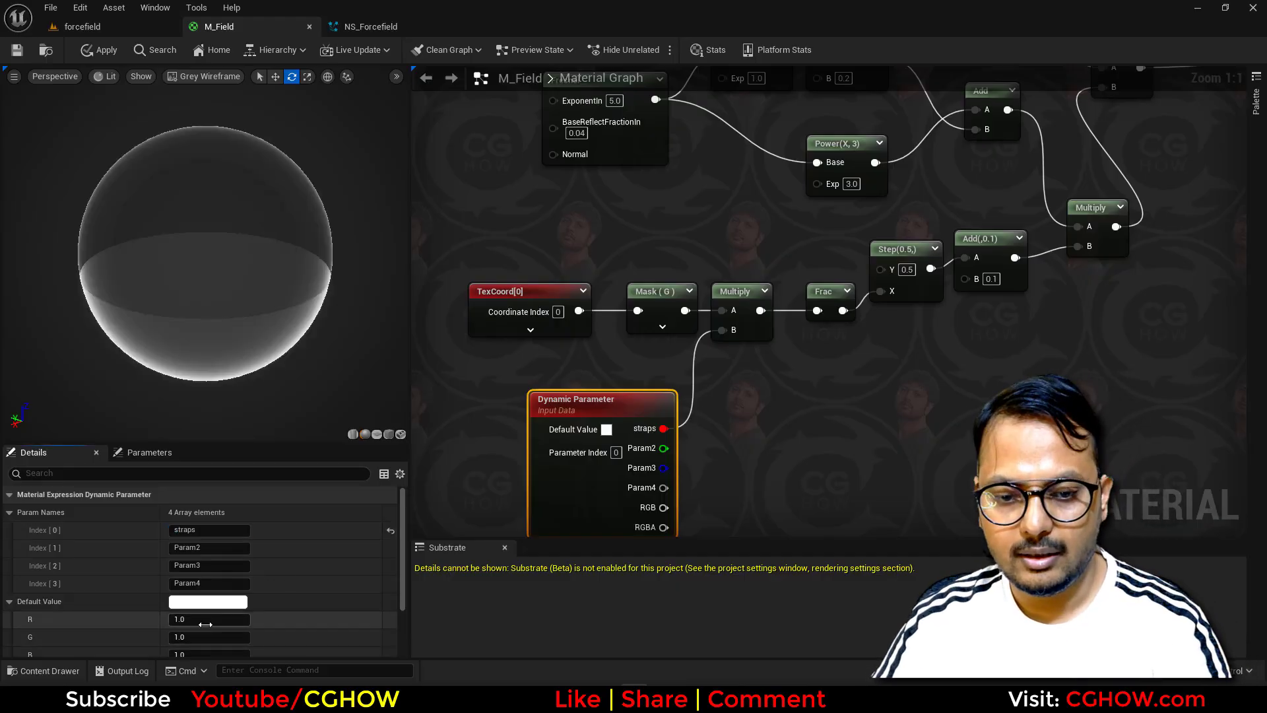
pyautogui.click(205, 619)
pyautogui.write('50')
pyautogui.press('Return')
# Space out the graph by moving the M_Field output node and the Multiply node feeding Opacity further right
pyautogui.scroll(-1, 823, 420)
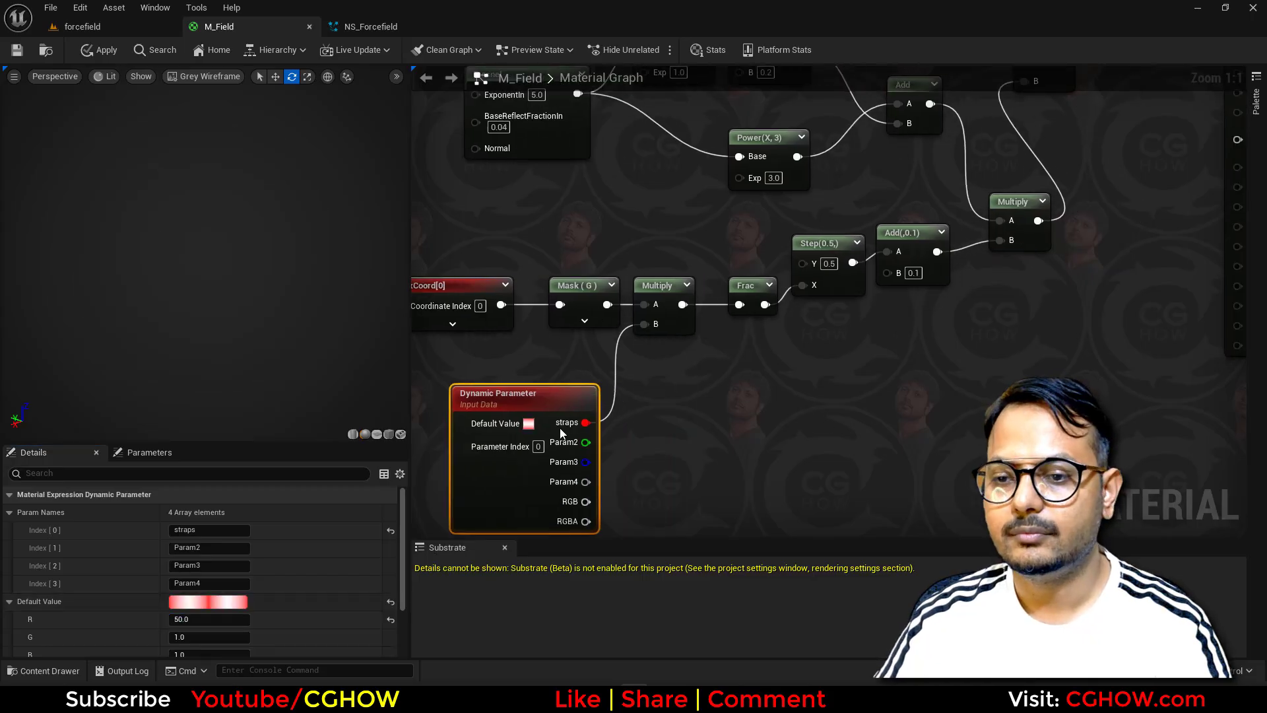
pyautogui.scroll(-1, 899, 438)
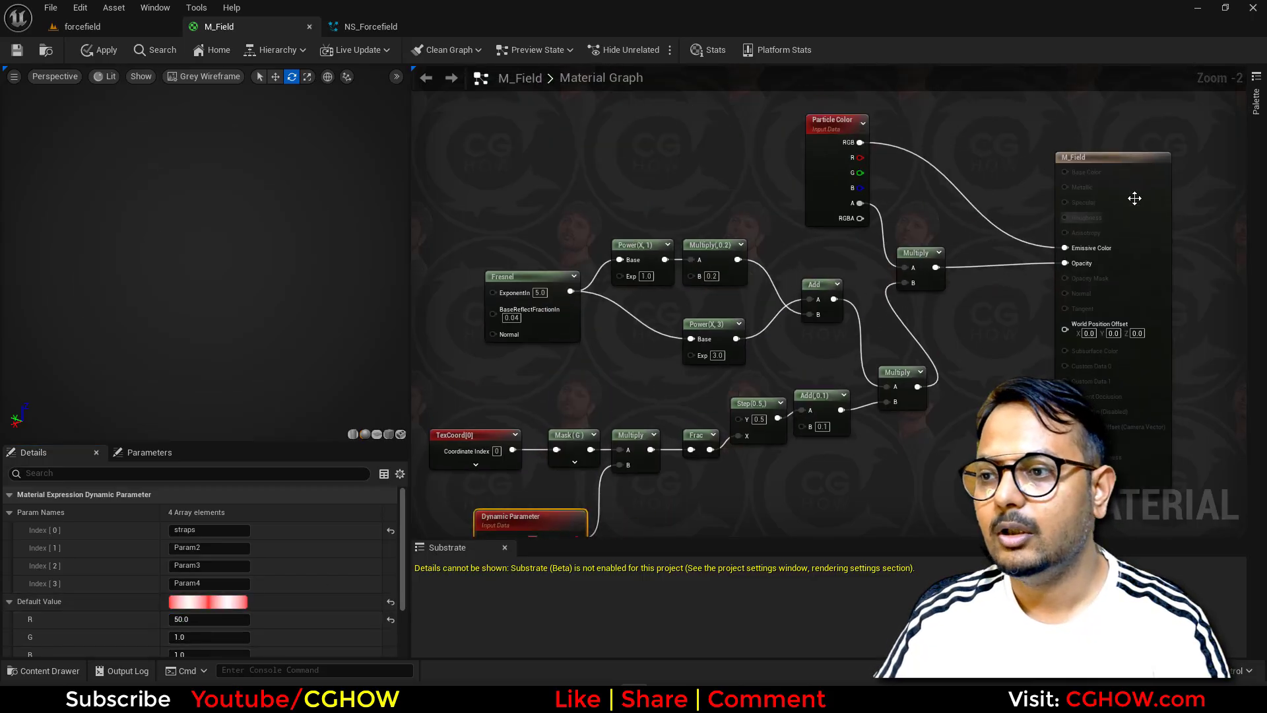
pyautogui.moveTo(1134, 198); pyautogui.dragTo(1182, 190)
pyautogui.moveTo(917, 253); pyautogui.dragTo(949, 253)
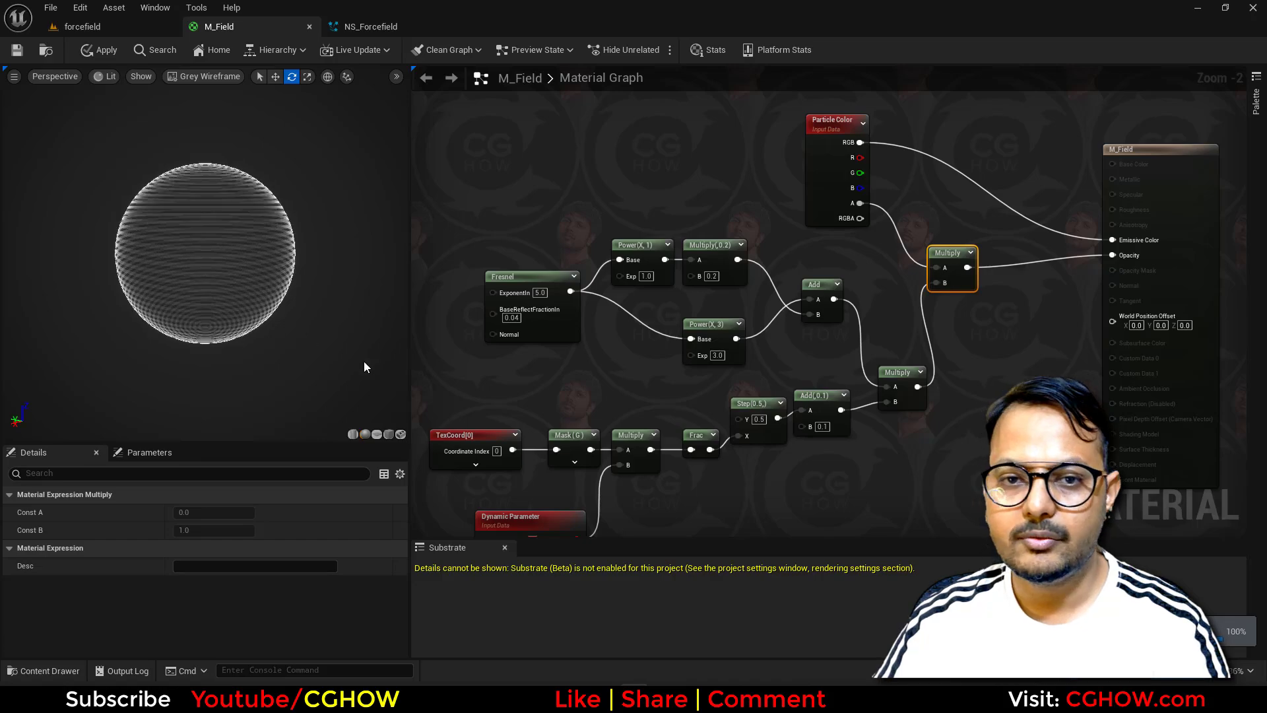
pyautogui.moveTo(434, 245); pyautogui.dragTo(434, 160, button='right')
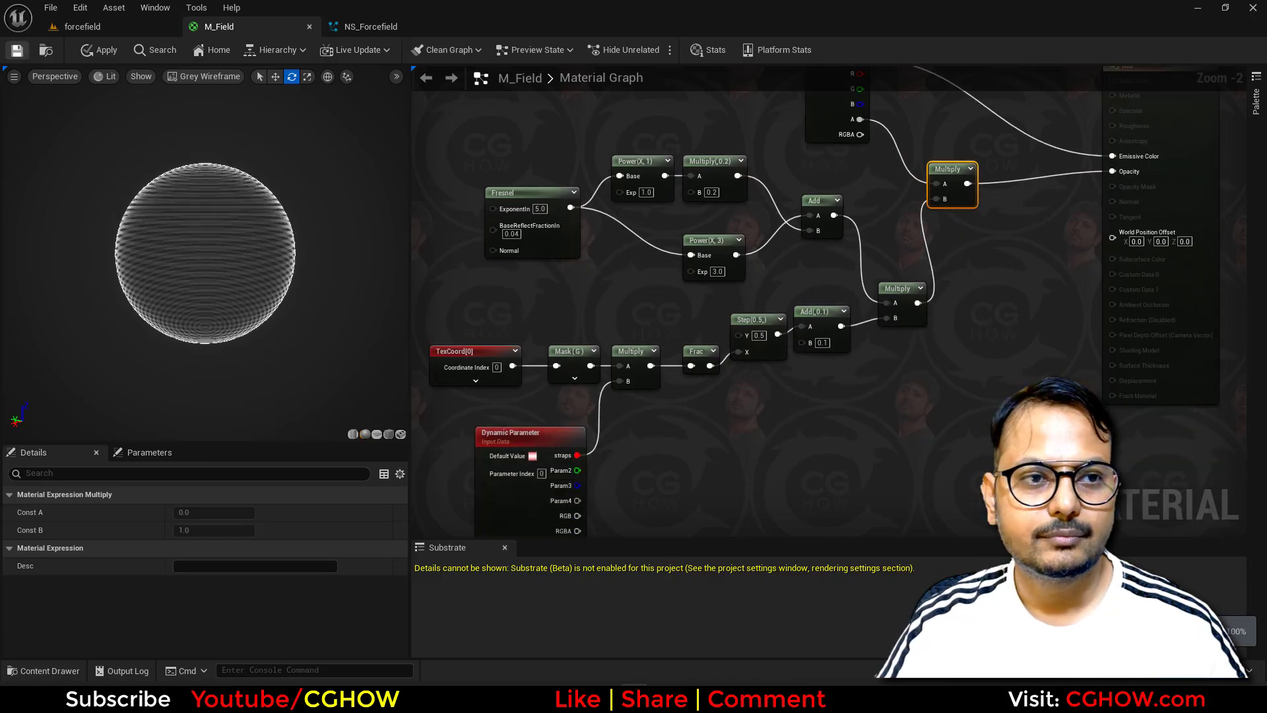
# In NS_Forcefield's Mesh Renderer, enable the material override and add M_Field as the explicit override material
pyautogui.click(80, 26)
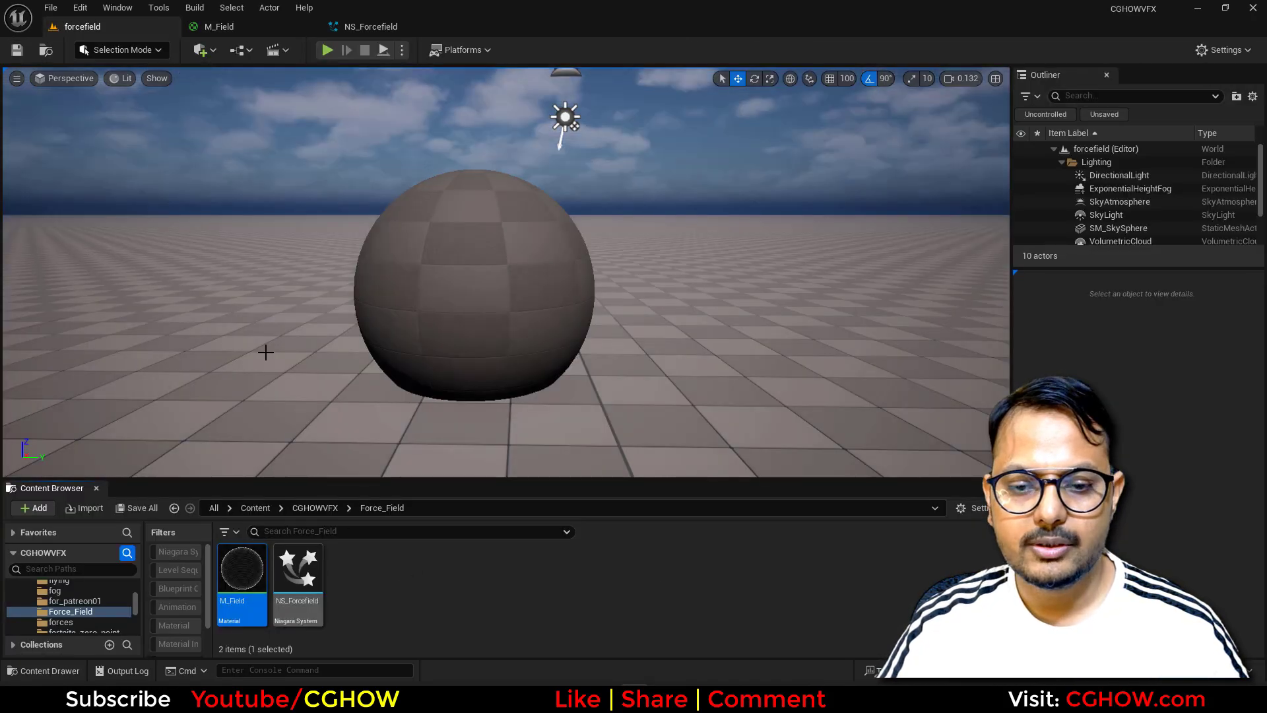
pyautogui.click(364, 27)
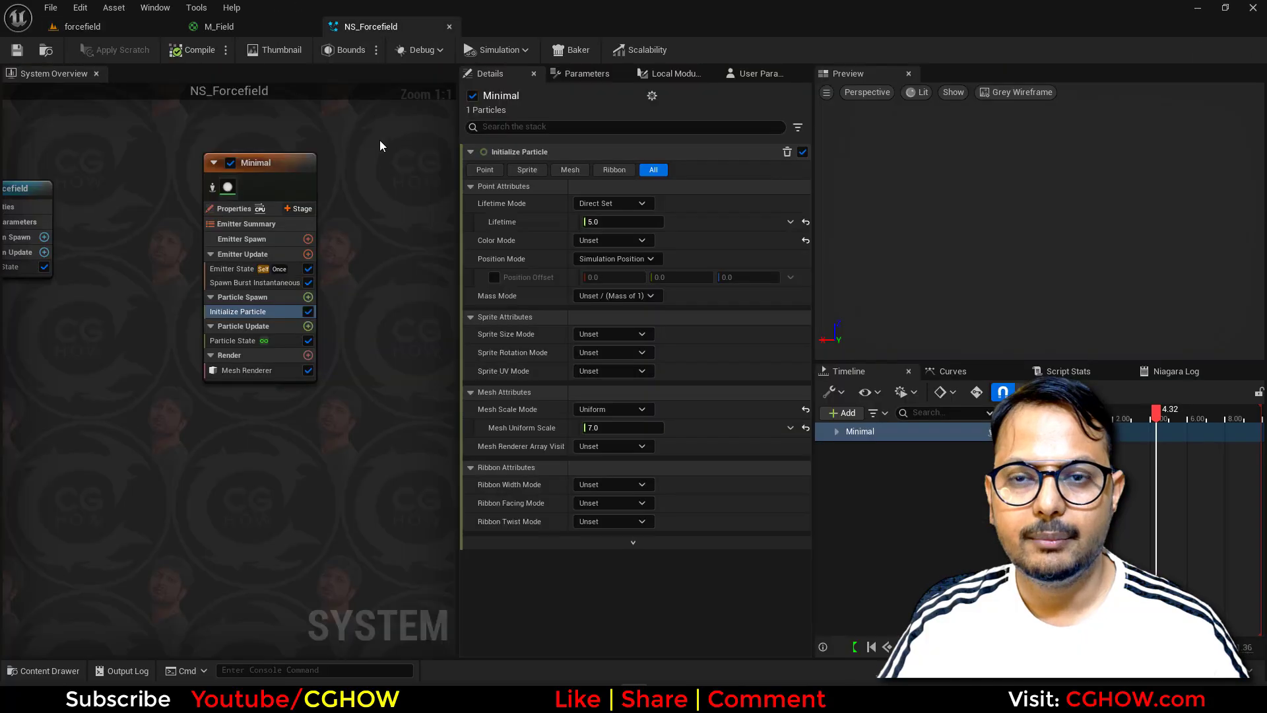
pyautogui.click(277, 370)
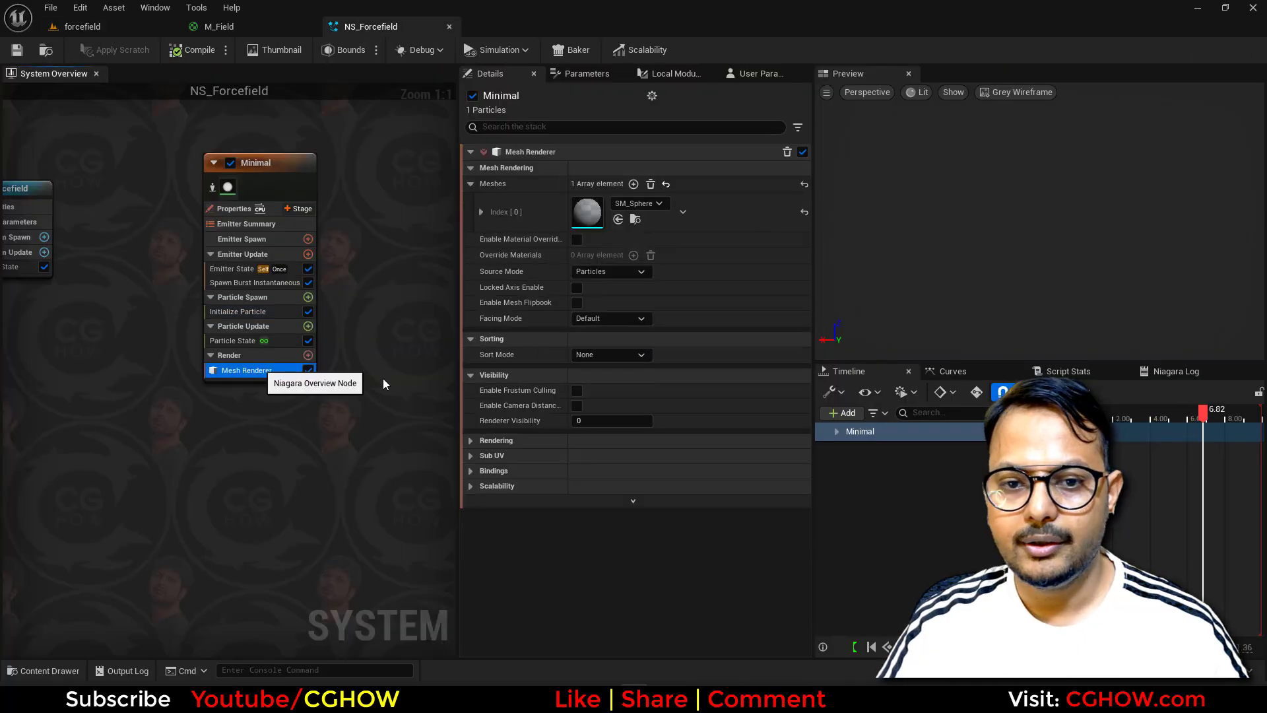
pyautogui.click(577, 239)
pyautogui.click(634, 256)
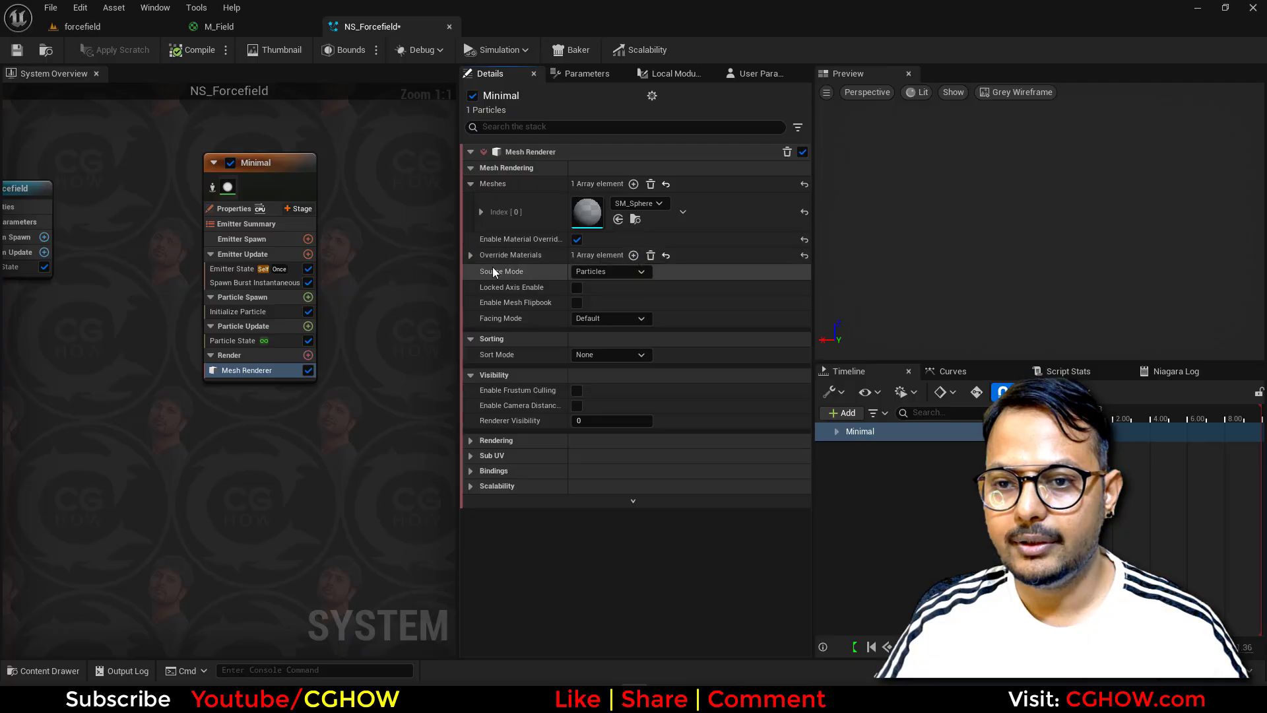
pyautogui.click(473, 257)
pyautogui.click(483, 276)
pyautogui.click(618, 311)
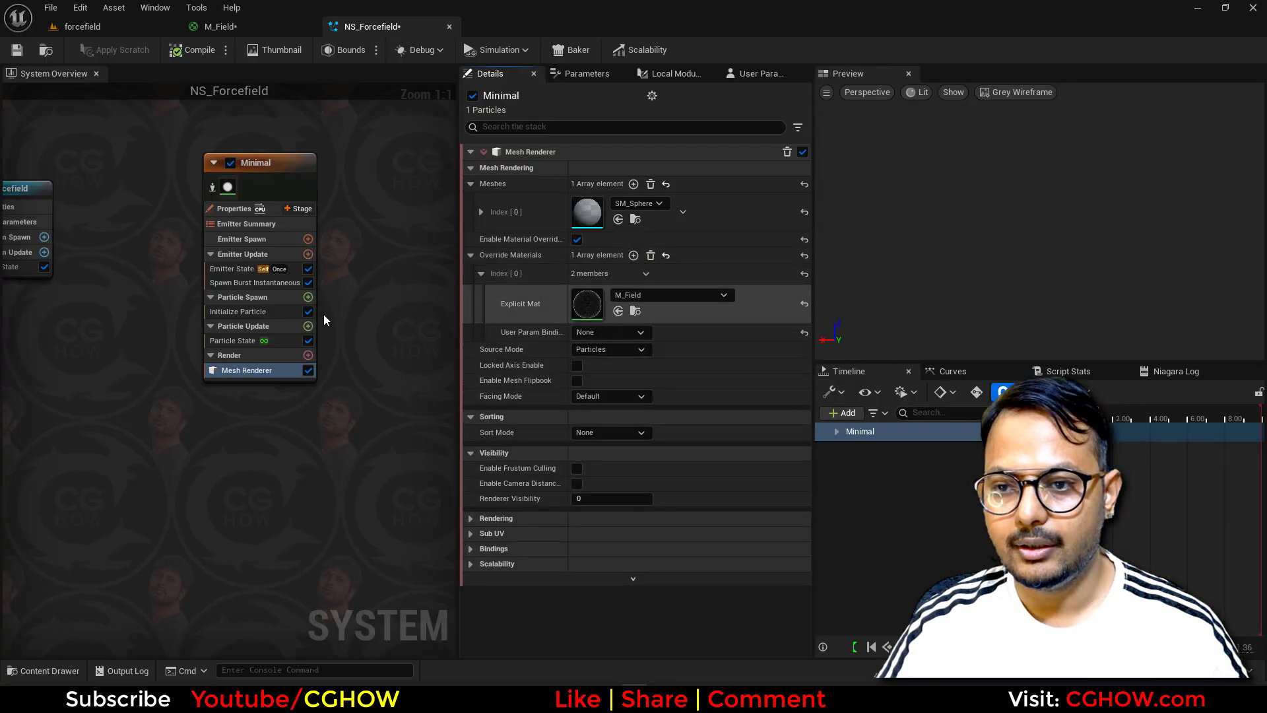
# Set Initialize Particle's Color Mode to Direct Set with a light blue colour, hex sRGB 31ACFF, and save the system
pyautogui.click(252, 311)
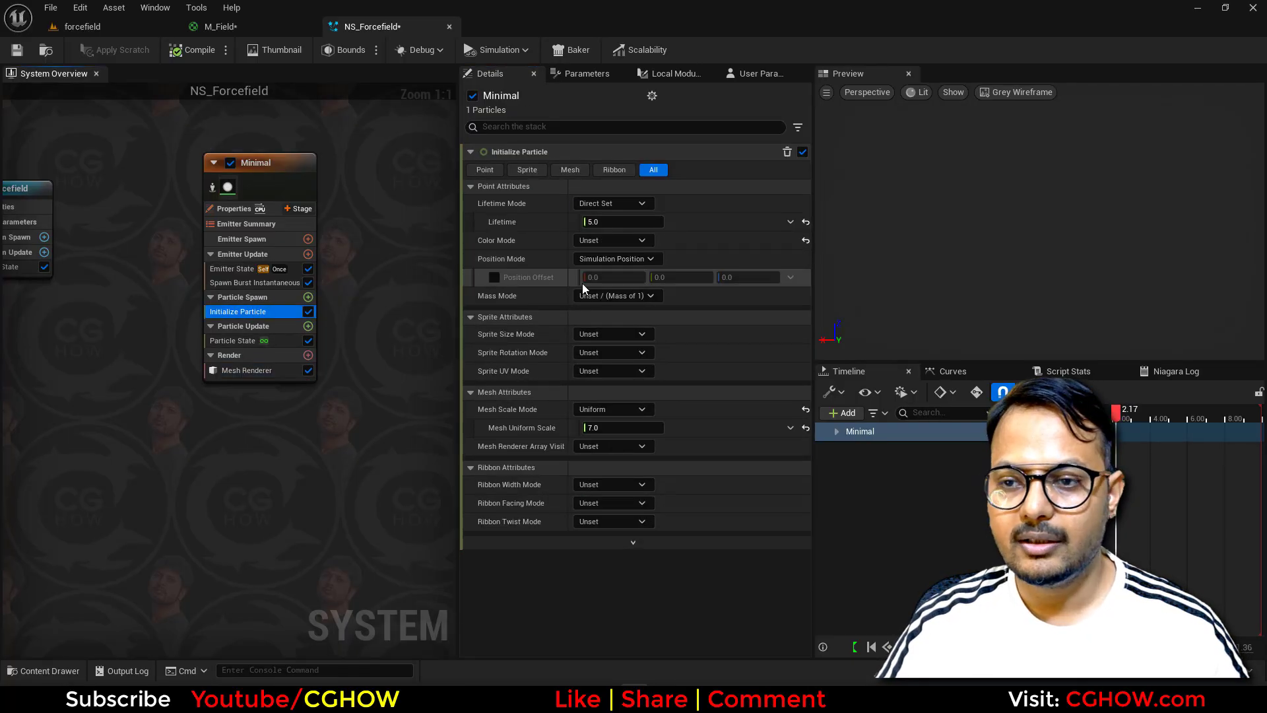
pyautogui.click(611, 240)
pyautogui.click(611, 275)
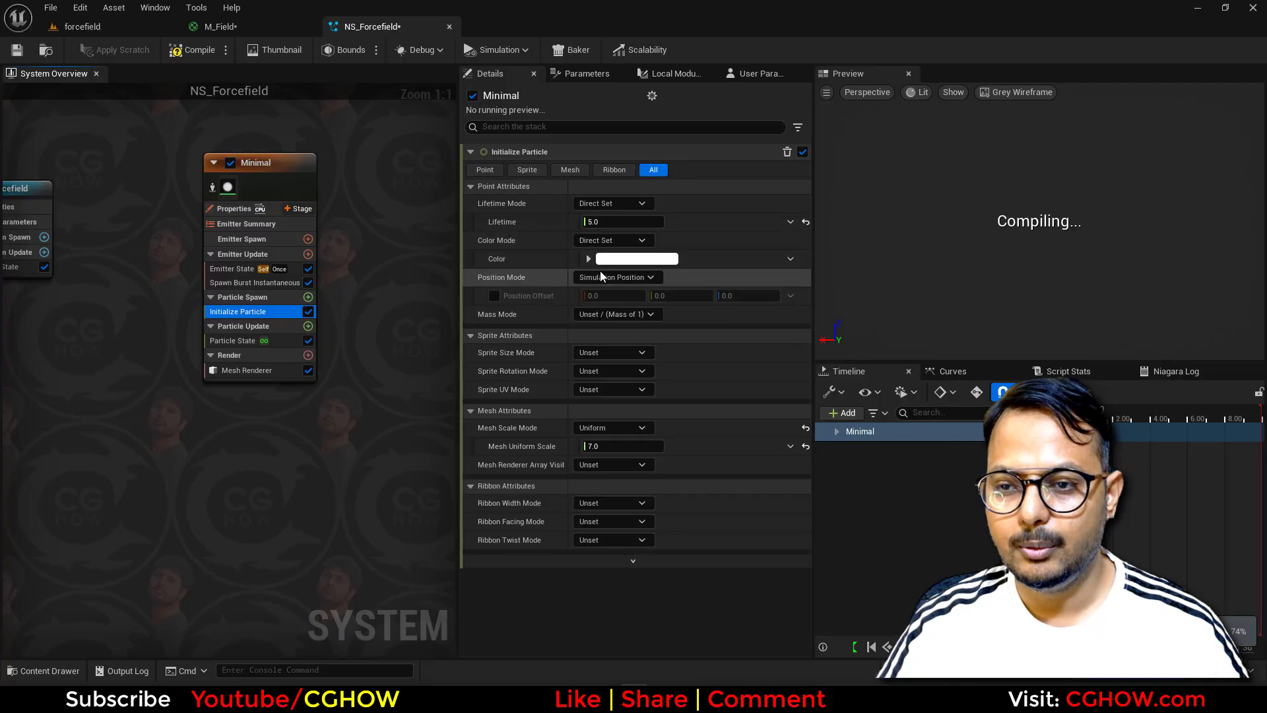
pyautogui.click(602, 259)
pyautogui.moveTo(652, 358); pyautogui.dragTo(618, 312)
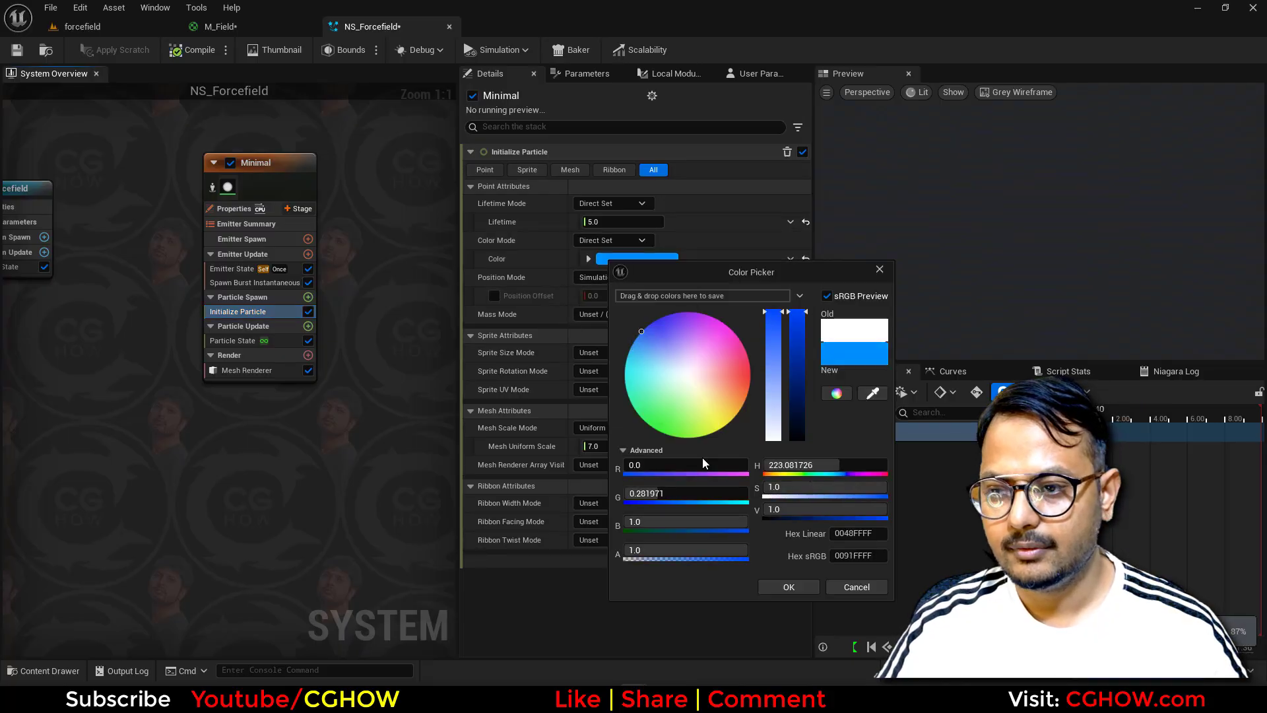
pyautogui.click(646, 339)
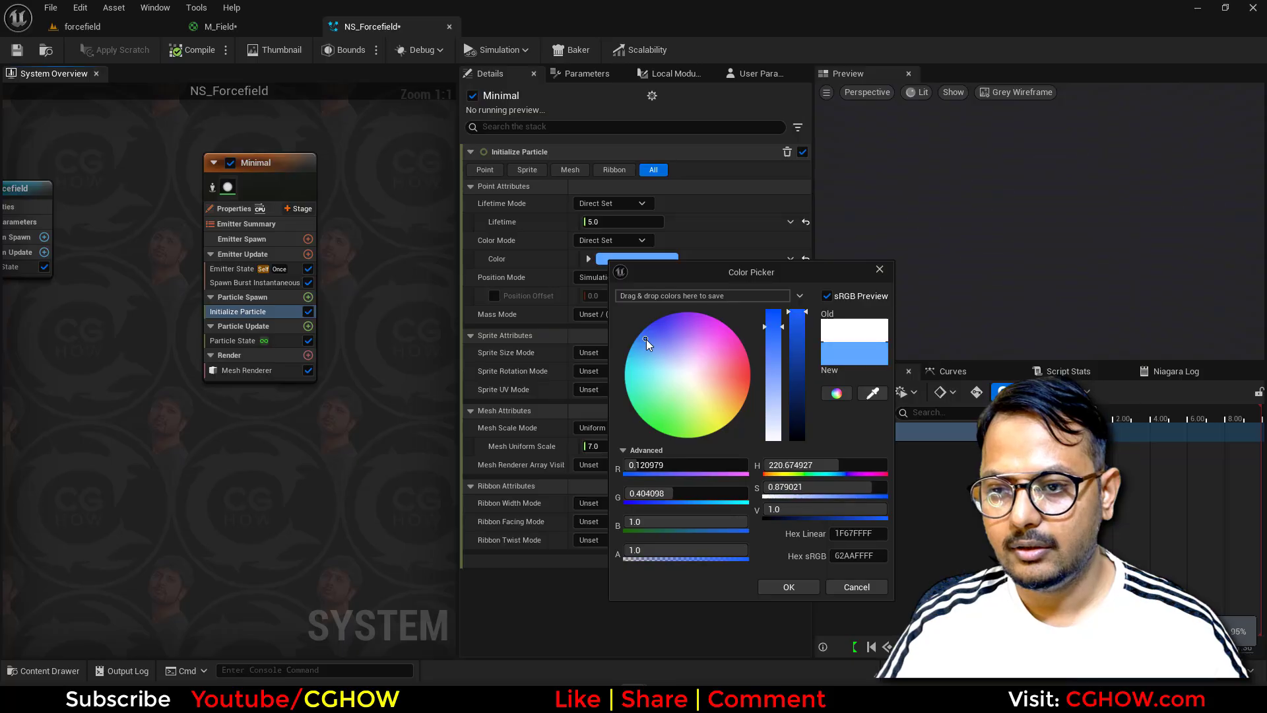
pyautogui.click(789, 587)
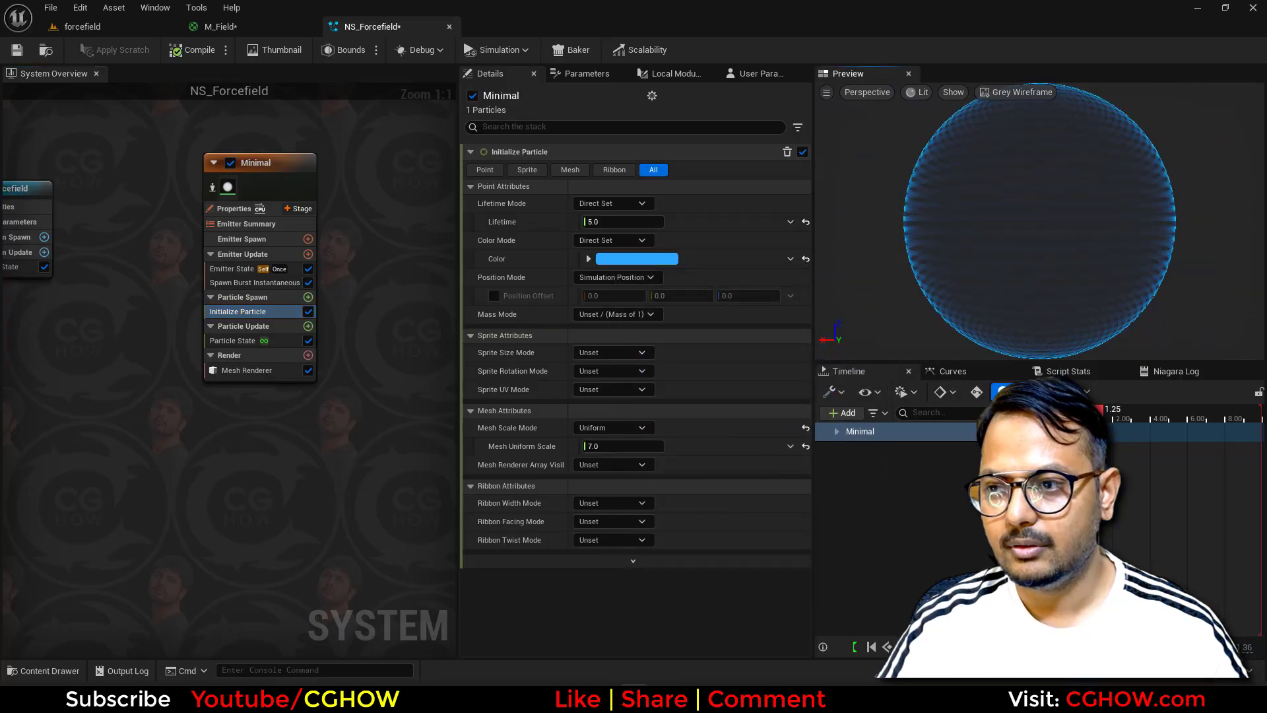
pyautogui.click(21, 51)
# Inspect the force field around the character in the forcefield level and switch the viewport to game view
pyautogui.click(113, 26)
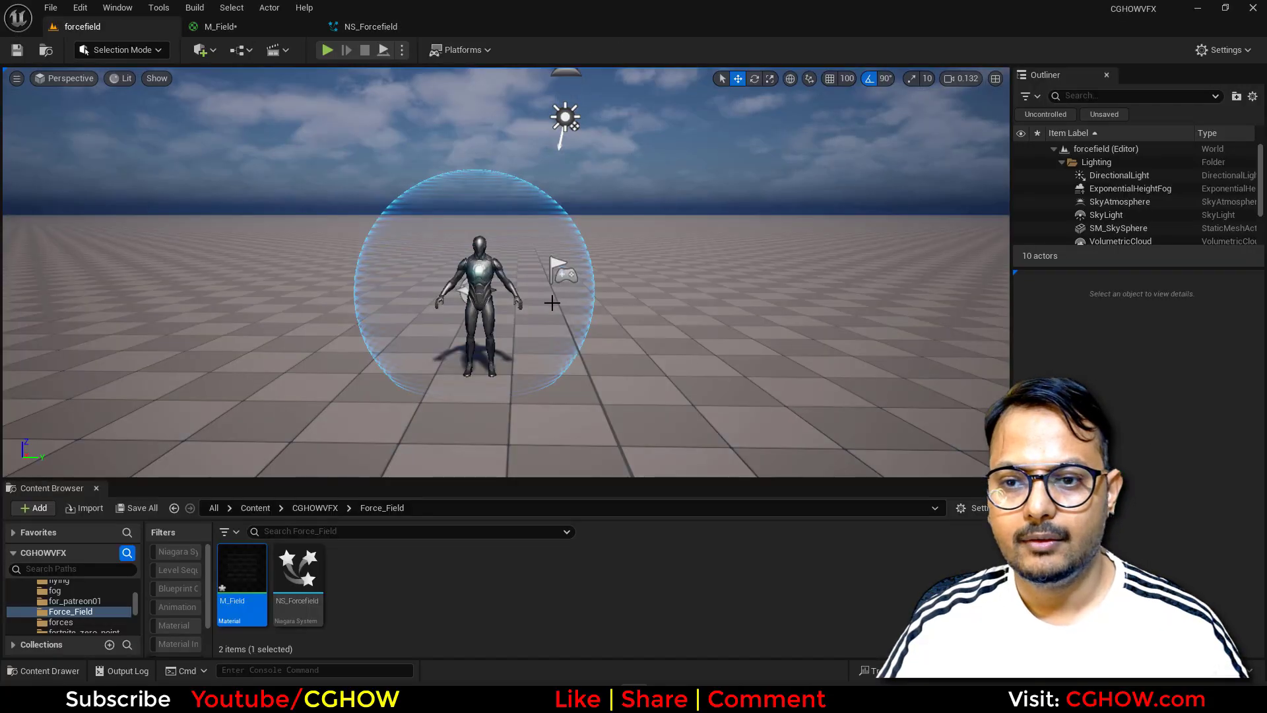
pyautogui.moveTo(575, 337); pyautogui.dragTo(560, 342, button='right')
pyautogui.press('g')
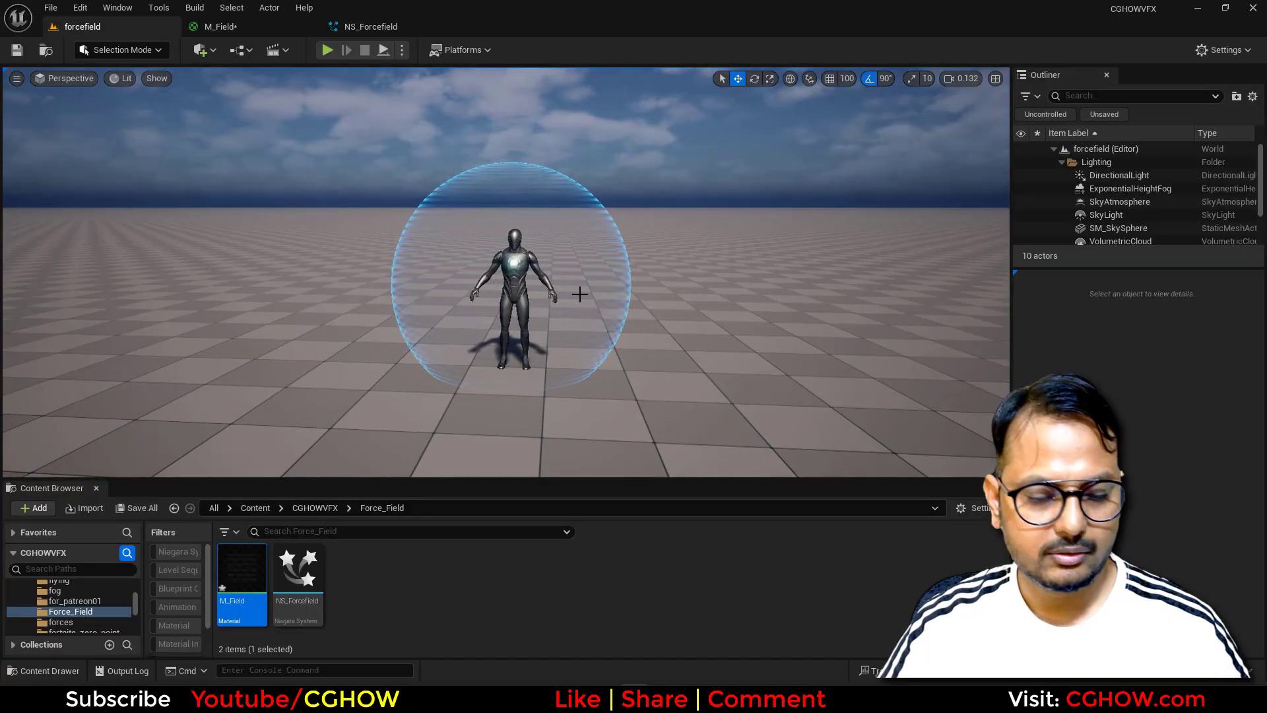
# Brighten the blue particle colour in NS_Forcefield's Initialize Particle and check the force field in the level
pyautogui.click(379, 25)
pyautogui.click(637, 259)
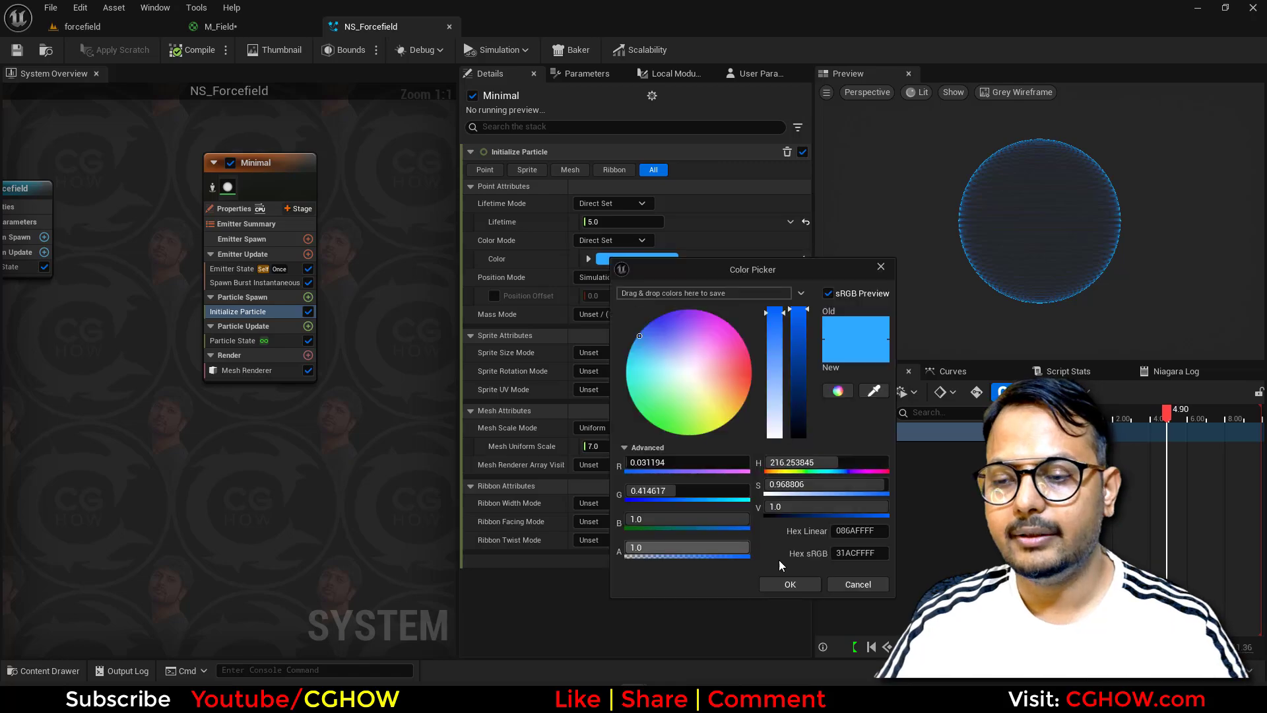
pyautogui.click(800, 587)
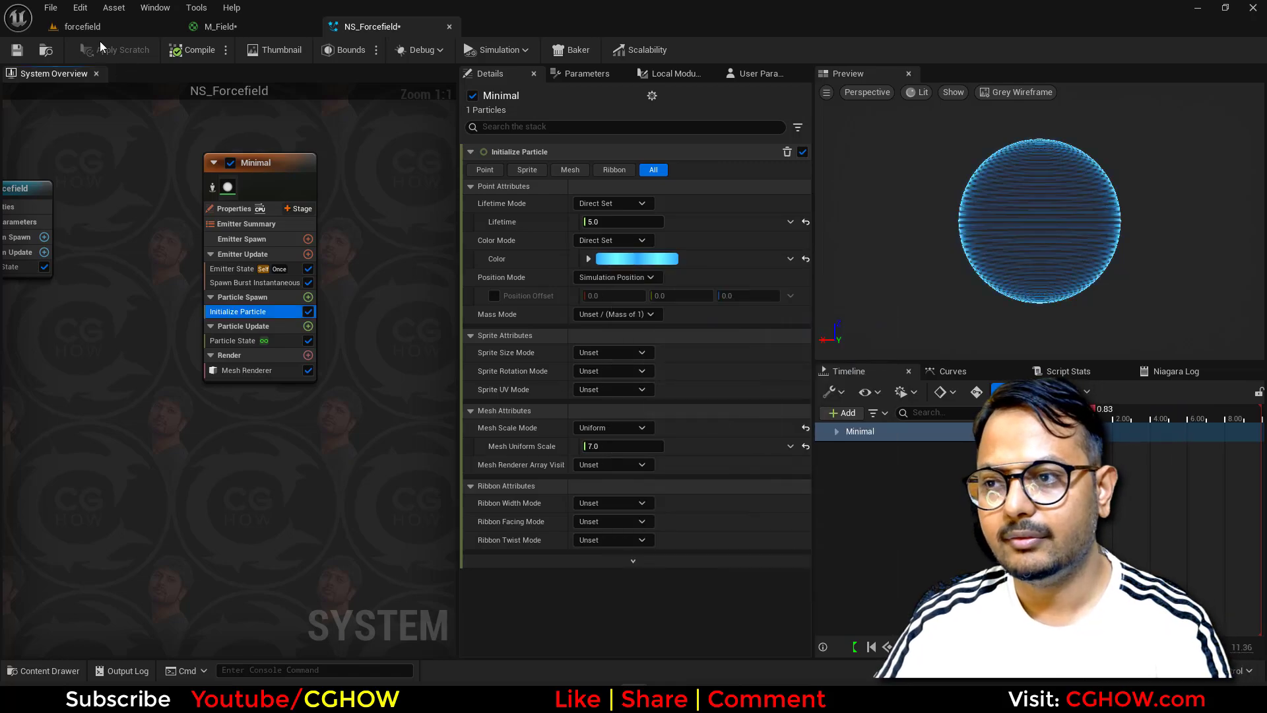
pyautogui.click(83, 27)
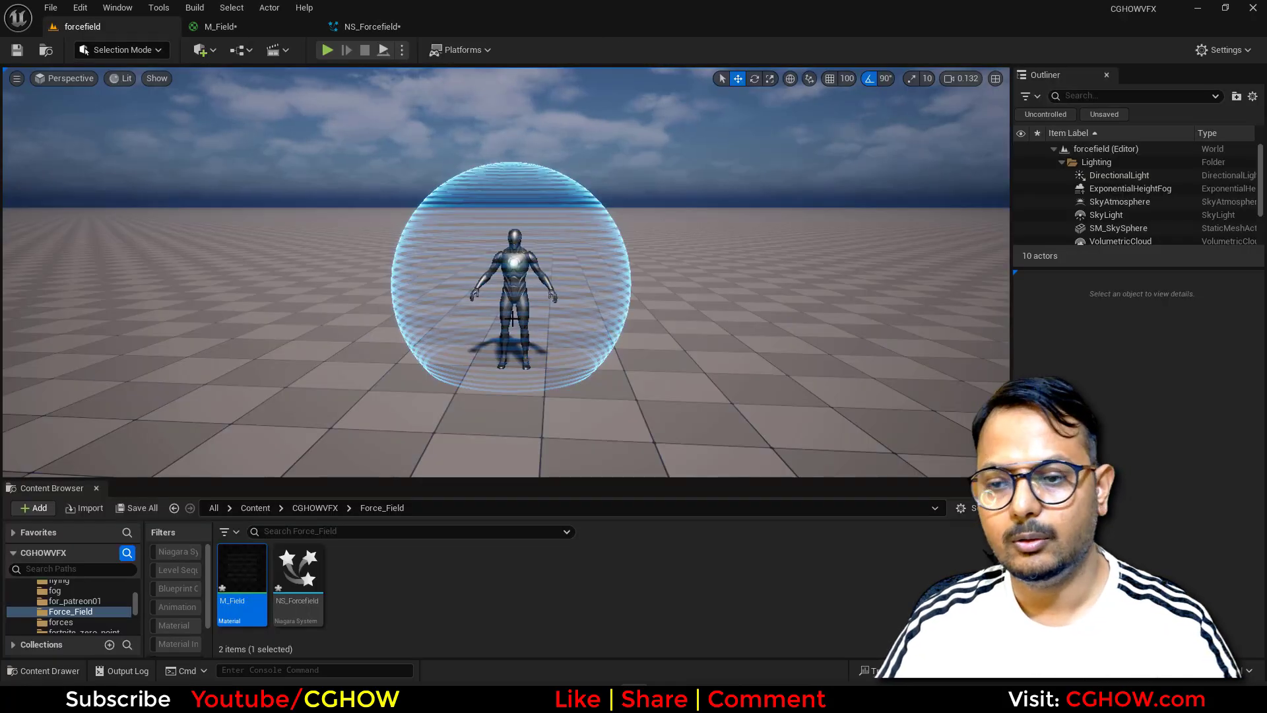
# In NS_Forcefield, add a Dynamic Material Parameters module to the emitter's Particle Update and set straps to 100
pyautogui.moveTo(542, 308); pyautogui.dragTo(615, 245, button='right')
pyautogui.click(370, 27)
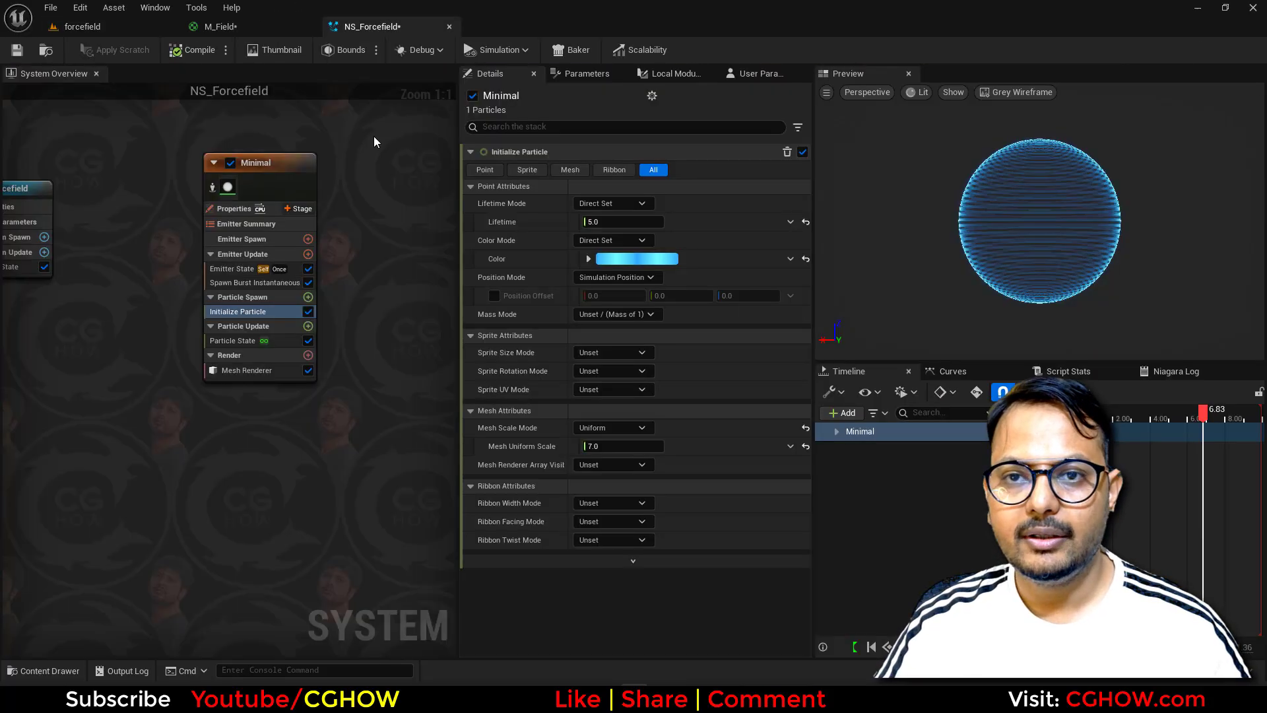
pyautogui.click(308, 326)
pyautogui.write('dy')
pyautogui.click(104, 443)
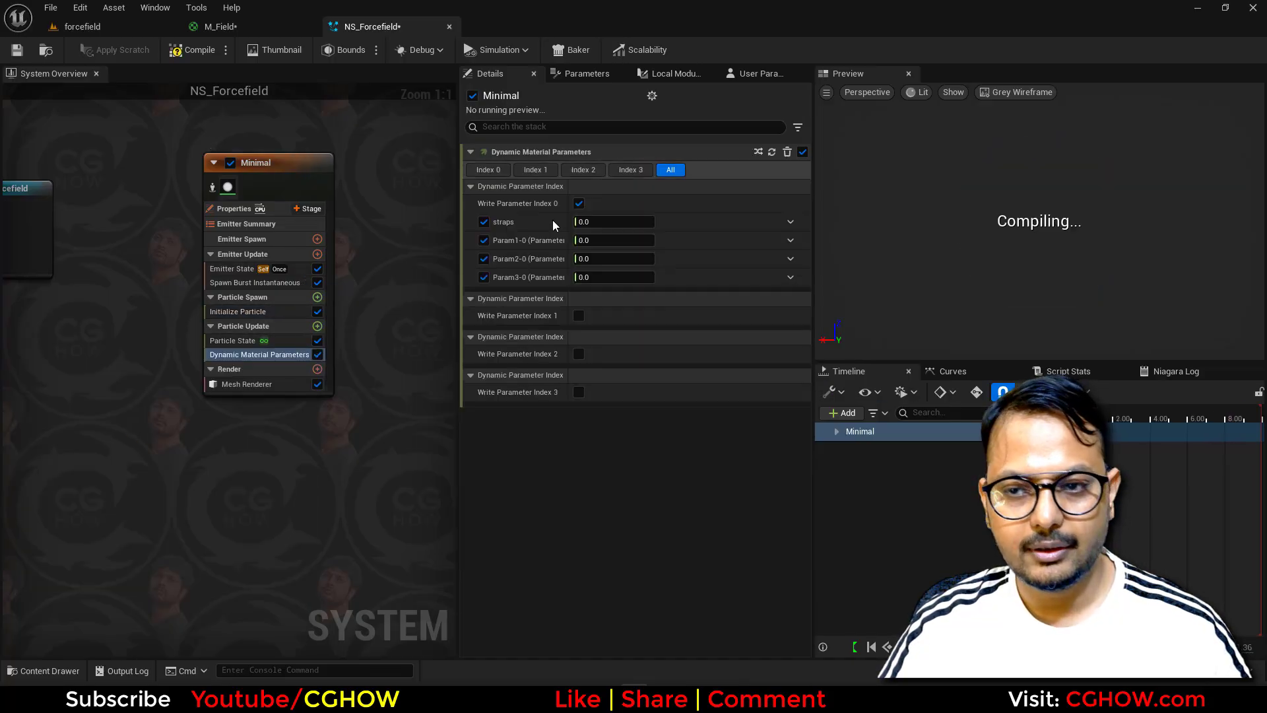
pyautogui.click(594, 222)
pyautogui.write('100')
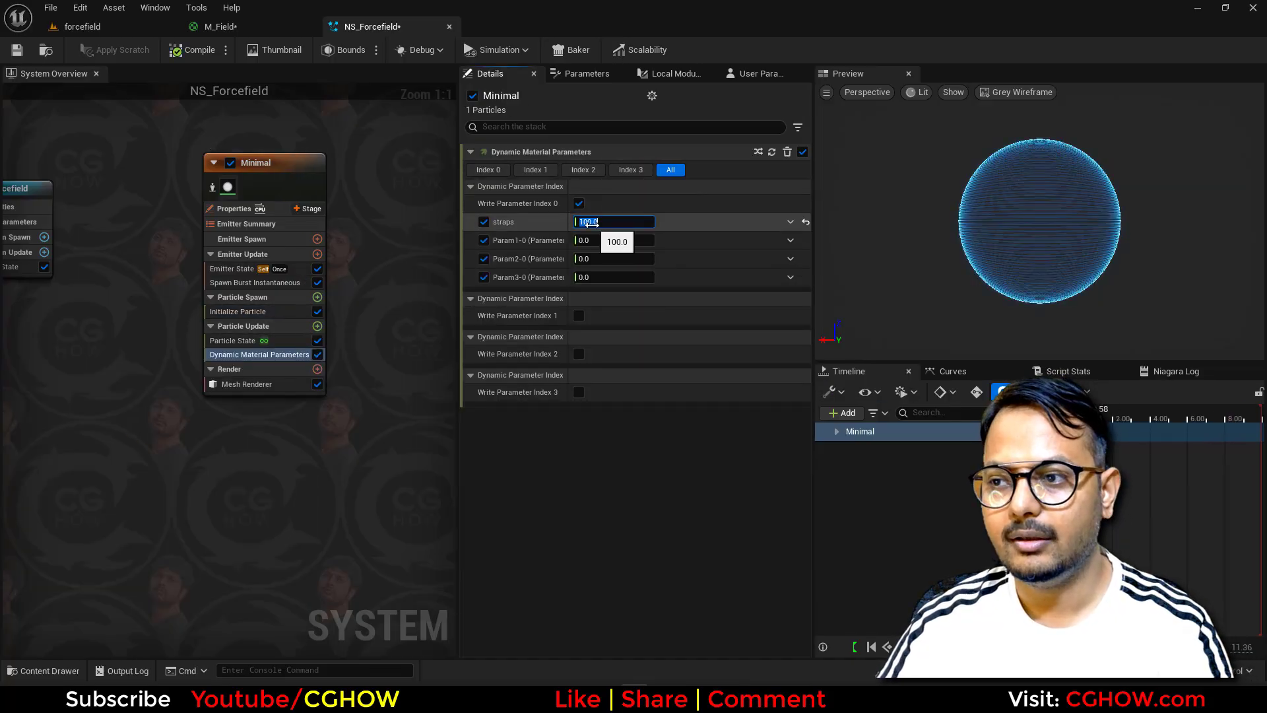
# Try a straps value of 200 in NS_Forcefield and check the stripe density on the sphere in the level
pyautogui.click(117, 30)
pyautogui.click(396, 28)
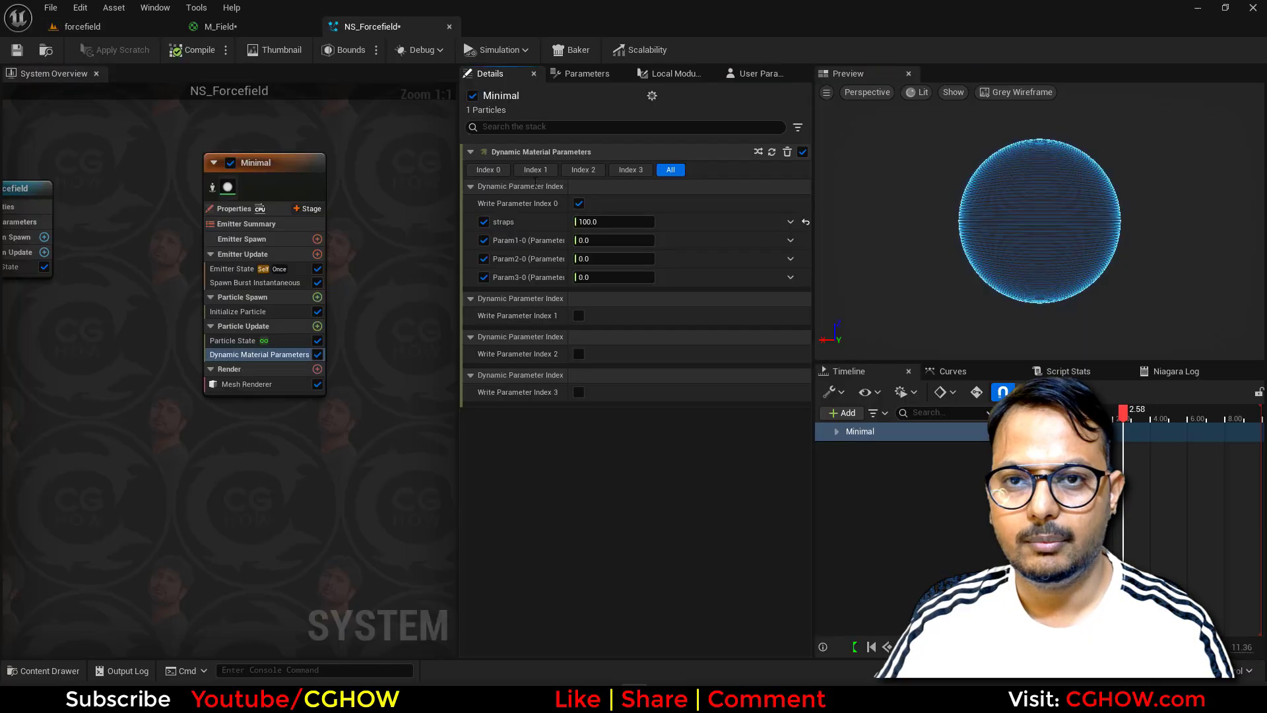
pyautogui.click(125, 31)
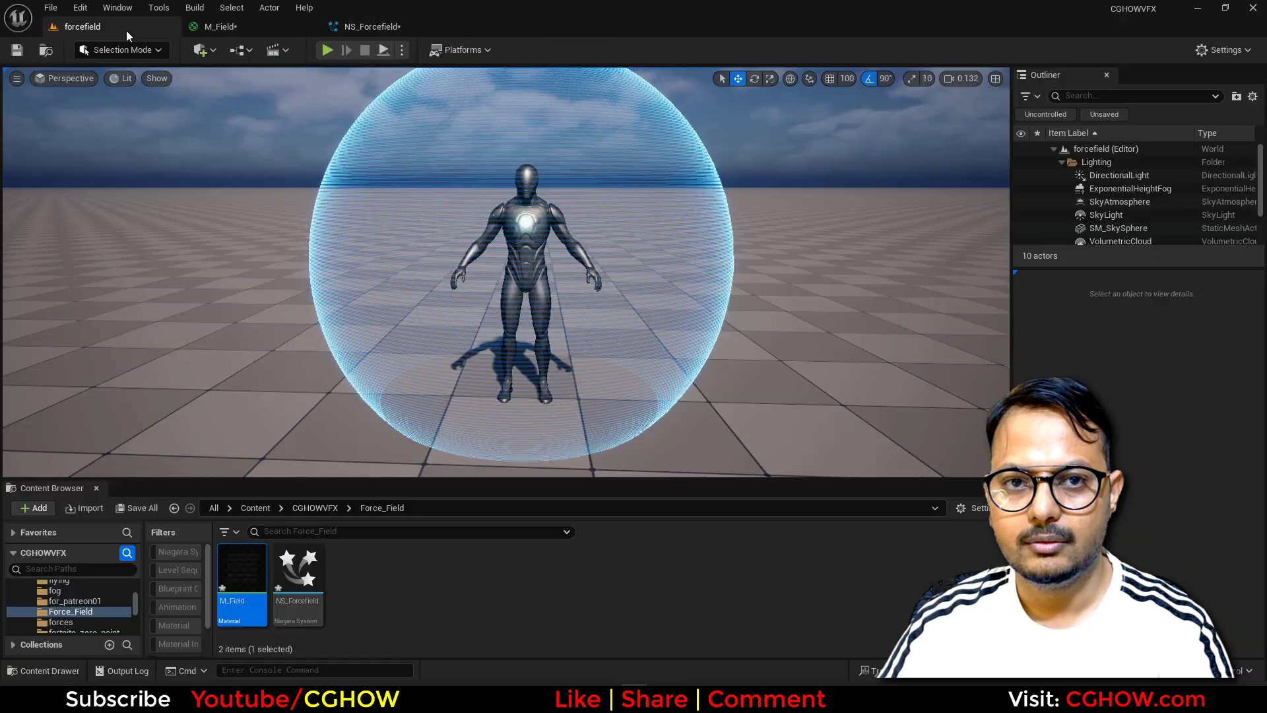
pyautogui.scroll(-2, 396, 166)
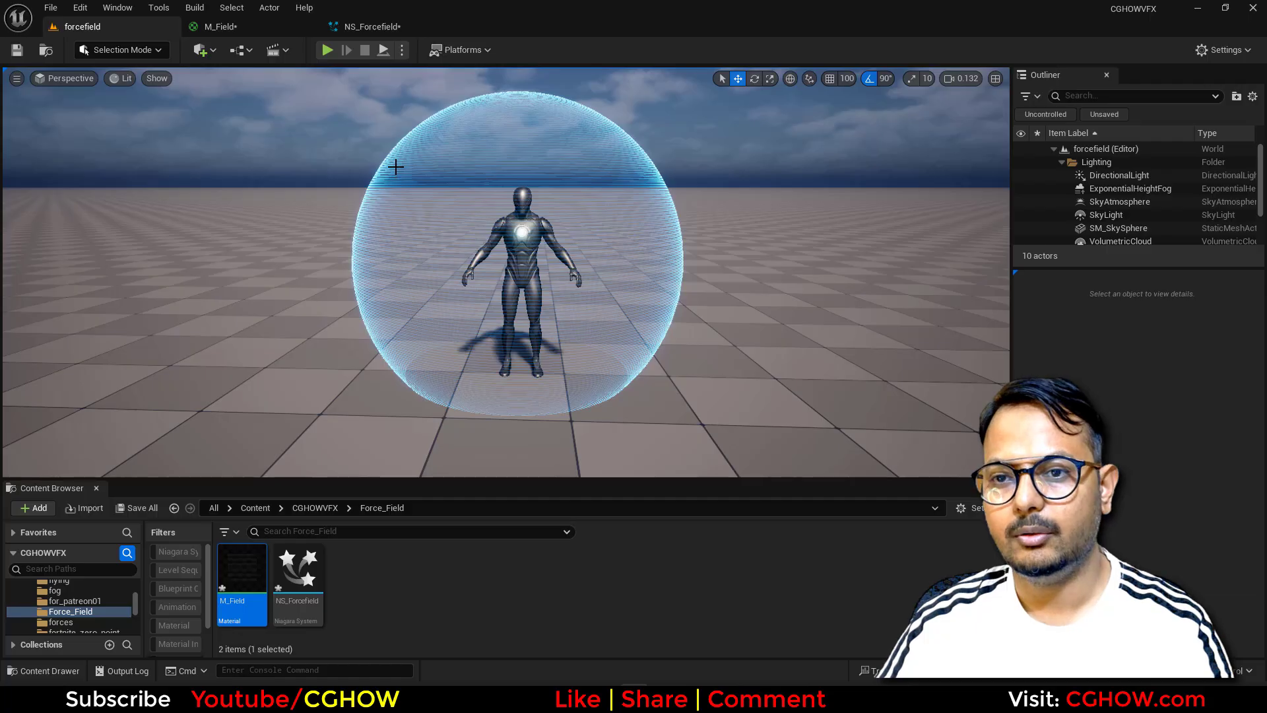
pyautogui.scroll(2, 396, 166)
# Set straps to 150 in Dynamic Material Parameters and check the force field stripes in the level
pyautogui.click(387, 28)
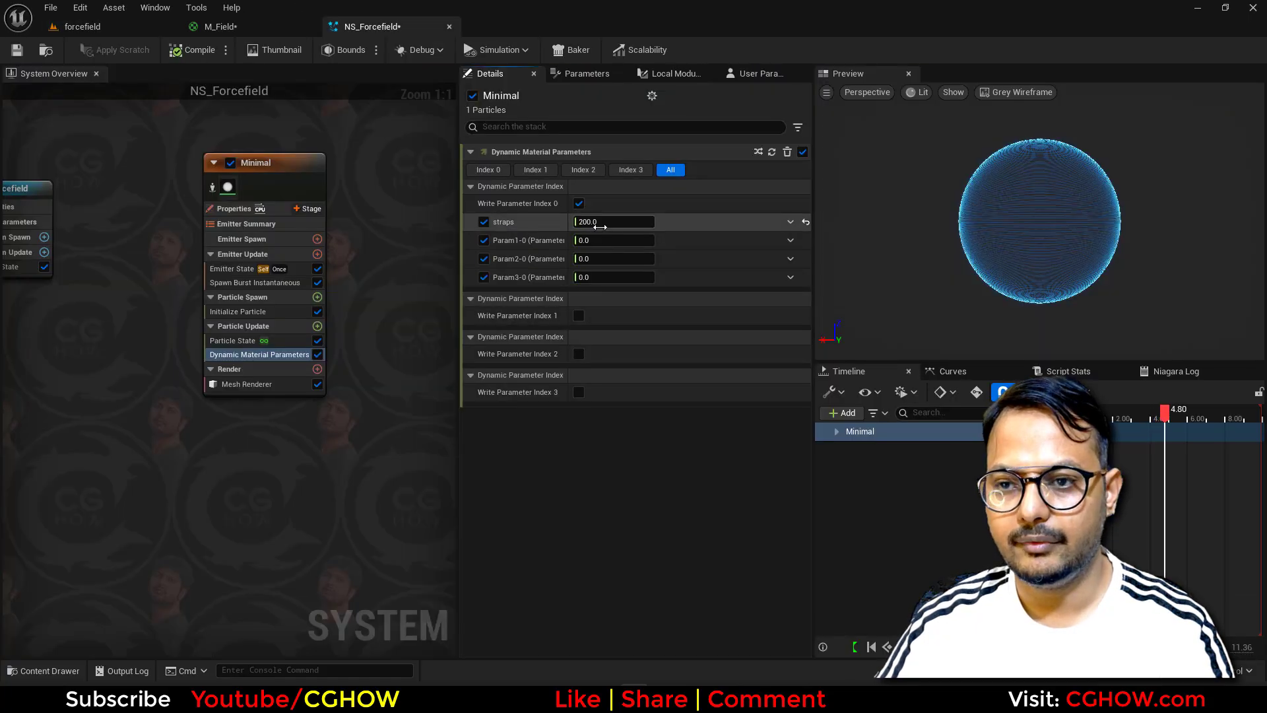
pyautogui.click(133, 27)
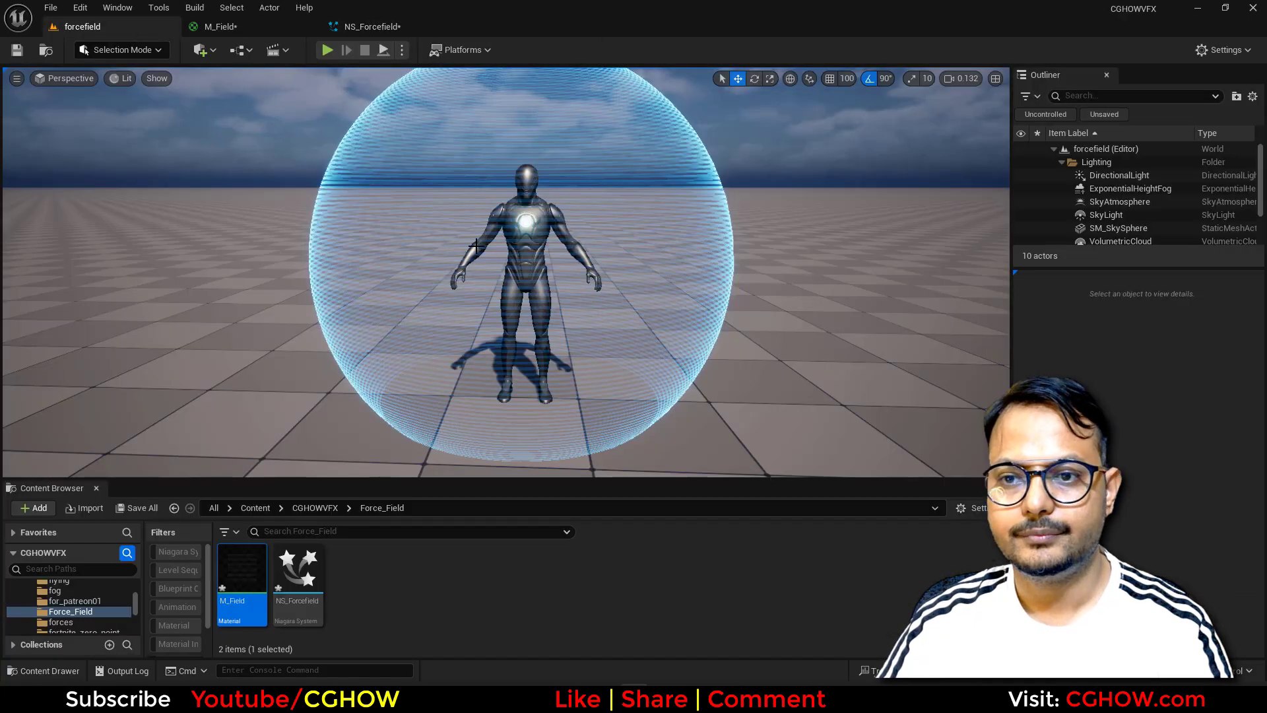
pyautogui.scroll(-1, 476, 245)
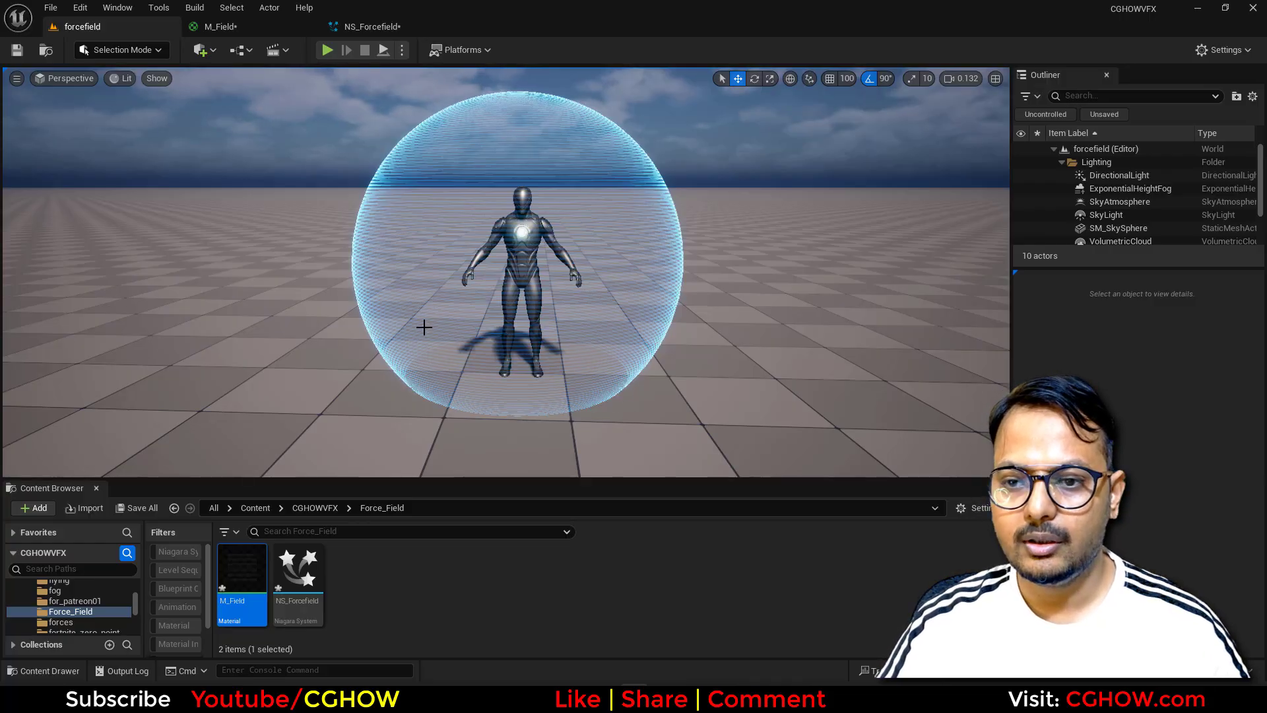
pyautogui.click(373, 27)
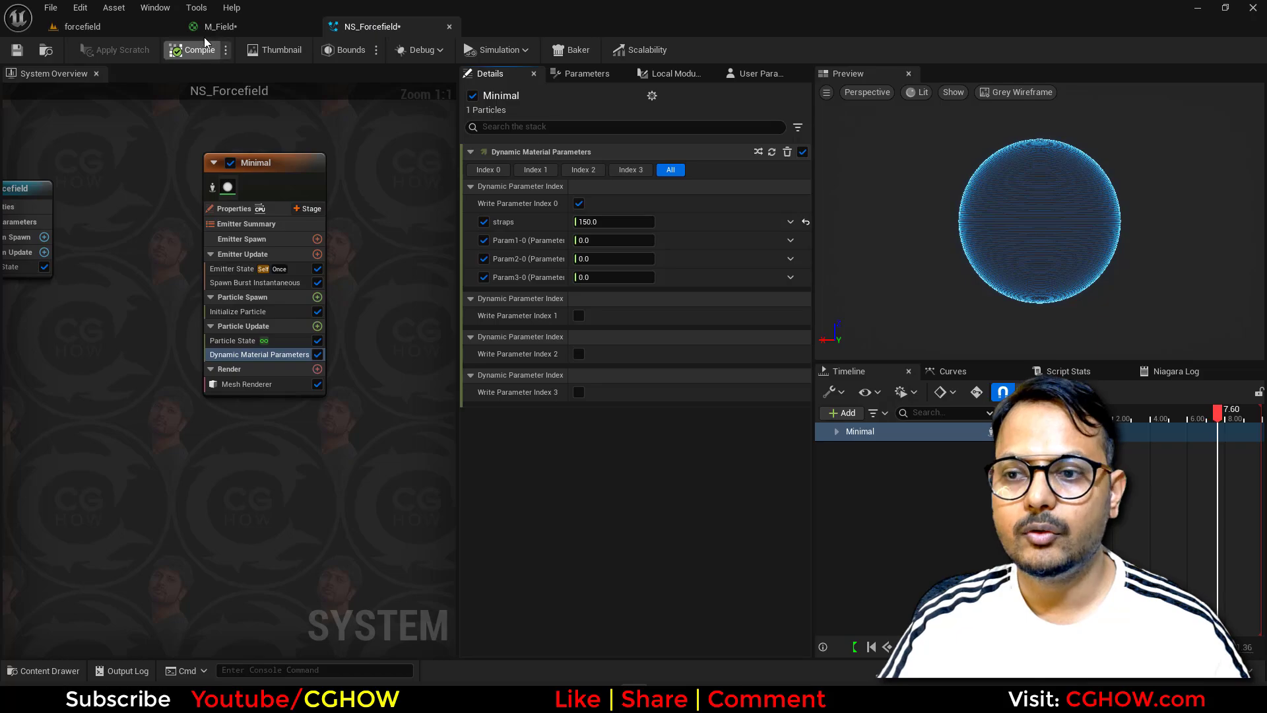
# In the M_Field material graph, add a Depth Fade node and feed its output into a One Minus node
pyautogui.click(217, 27)
pyautogui.scroll(2, 710, 350)
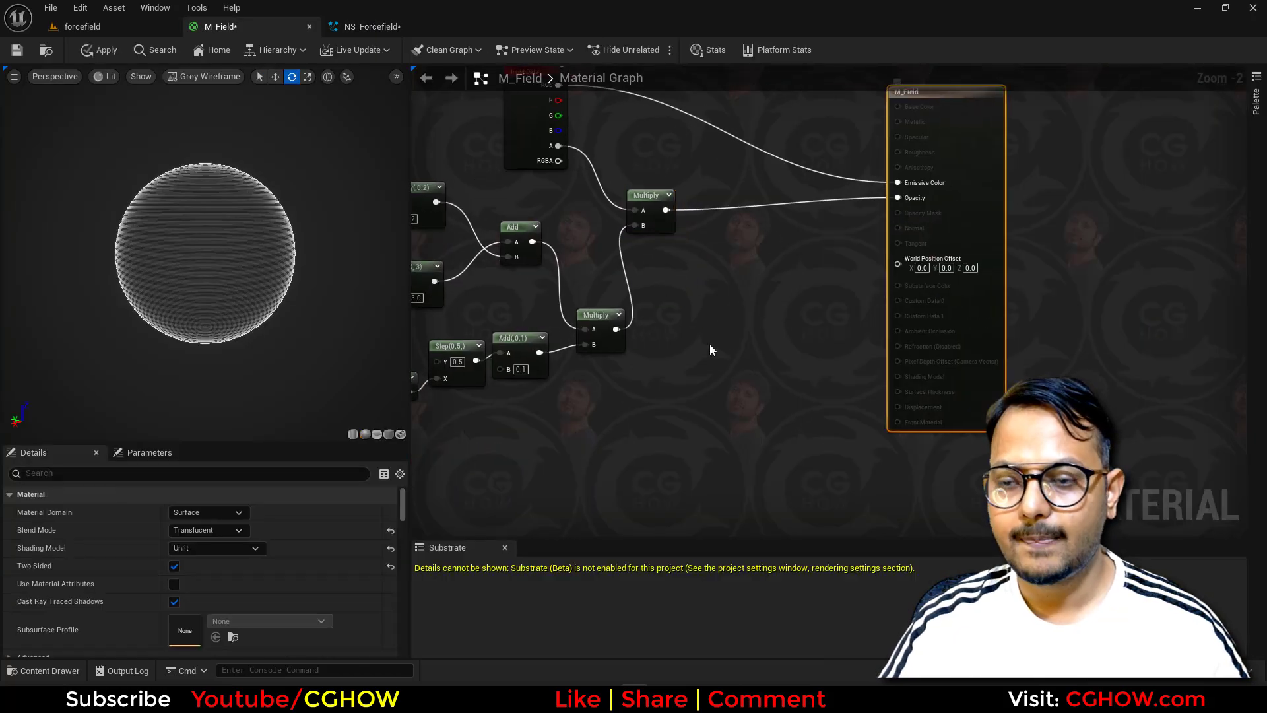
pyautogui.moveTo(710, 343); pyautogui.dragTo(859, 288, button='right')
pyautogui.rightClick(702, 345)
pyautogui.write('depth')
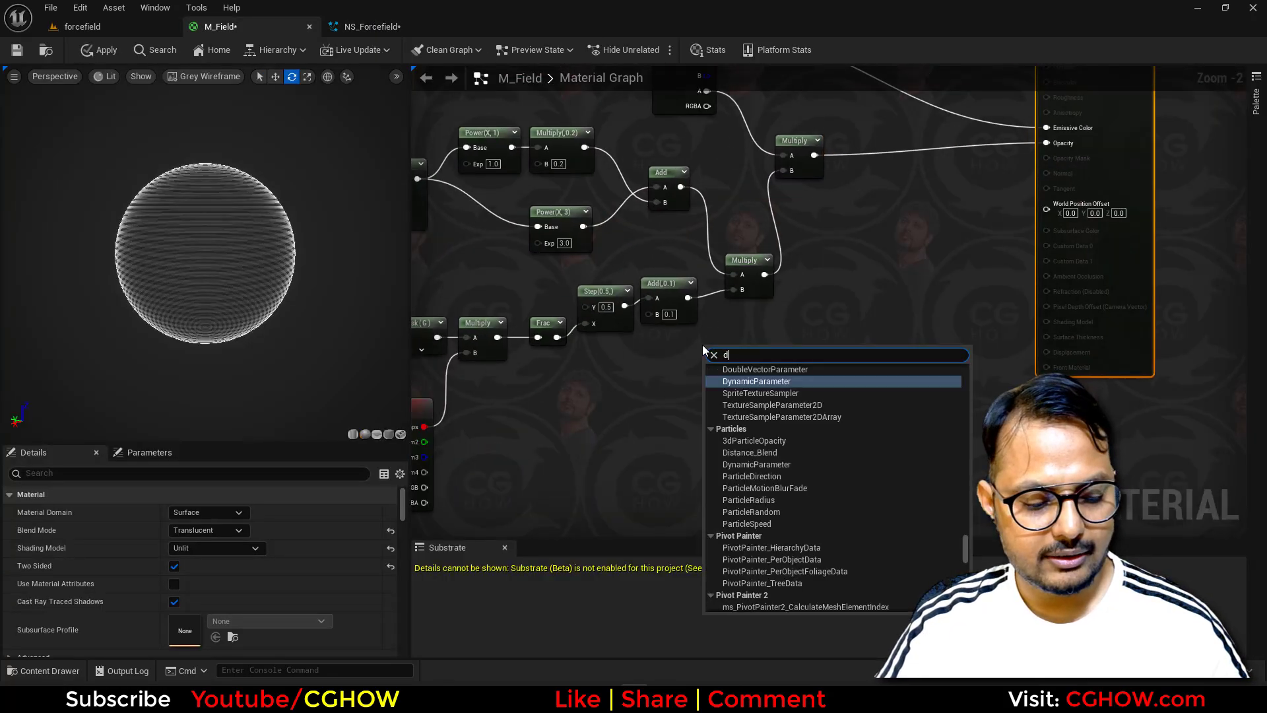
pyautogui.click(736, 375)
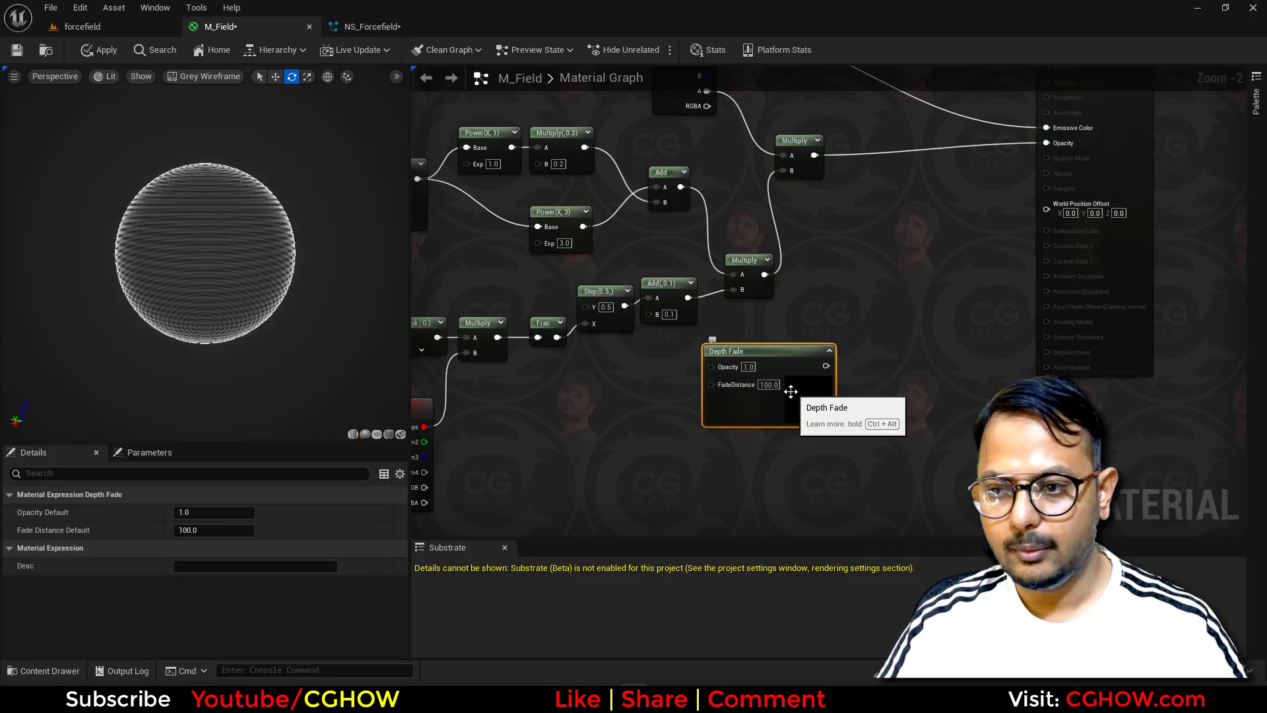
pyautogui.moveTo(790, 392)
pyautogui.mouseDown()
pyautogui.moveTo(711, 435)
pyautogui.moveTo(789, 401)
pyautogui.mouseUp()
pyautogui.press('o')
pyautogui.click(780, 379)
# Add an Add node combining the stripe Multiply with the One Minus output, and connect it to the final Multiply's B input
pyautogui.moveTo(839, 336); pyautogui.dragTo(804, 387, button='right')
pyautogui.moveTo(730, 329); pyautogui.dragTo(800, 375)
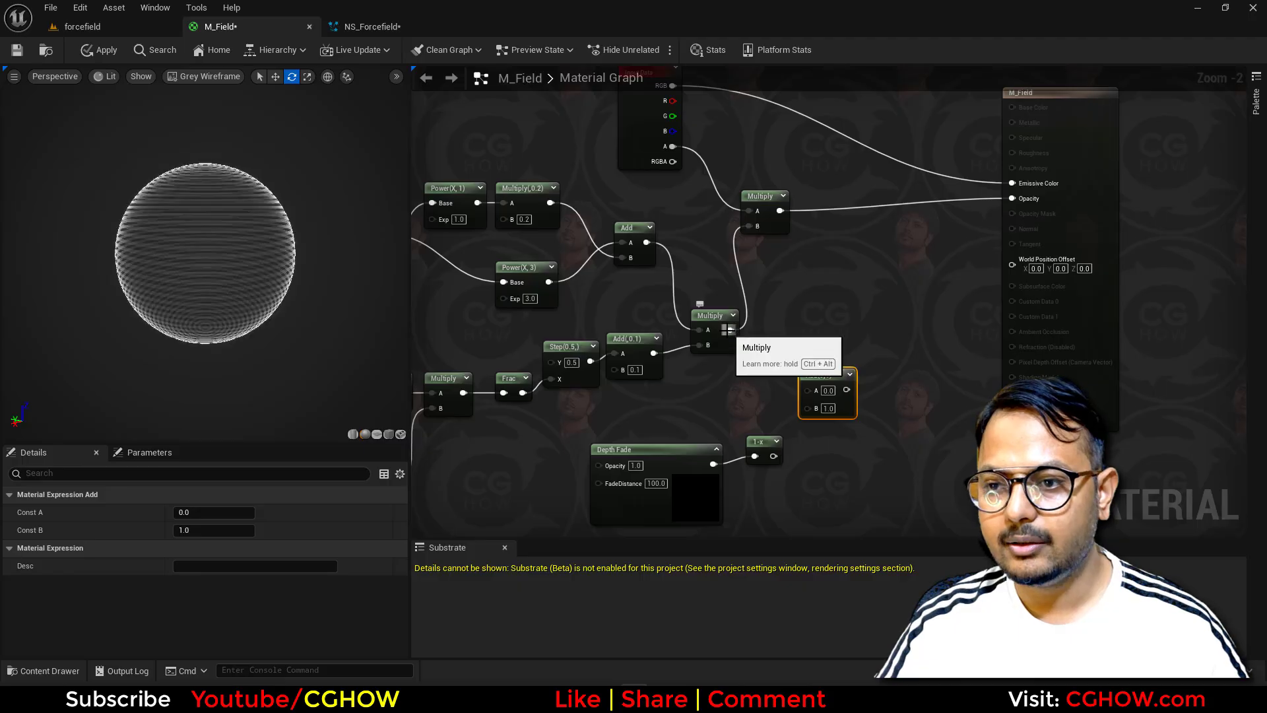
pyautogui.write('add')
pyautogui.press('Return')
pyautogui.moveTo(773, 455); pyautogui.dragTo(751, 227)
# Connect the Dynamic Parameter's Param2 output to Depth Fade's FadeDistance and save M_Field
pyautogui.moveTo(573, 473); pyautogui.dragTo(832, 418, button='right')
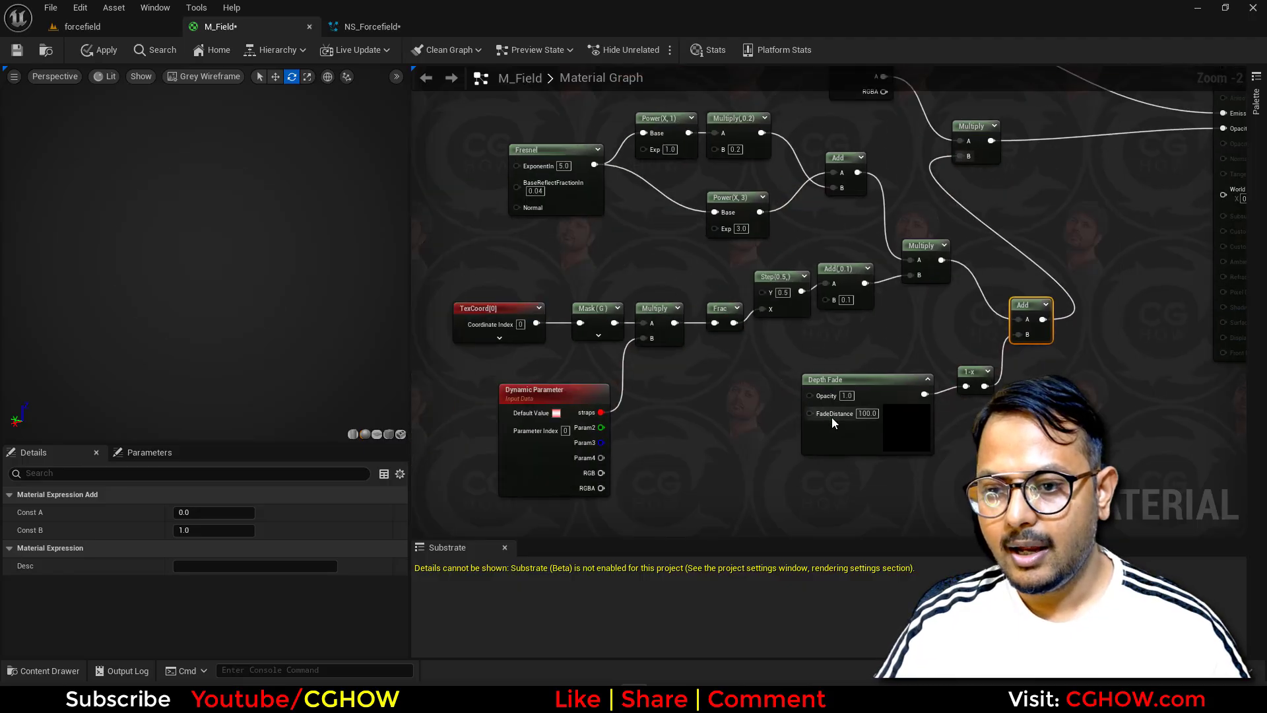
pyautogui.moveTo(813, 414); pyautogui.dragTo(590, 429)
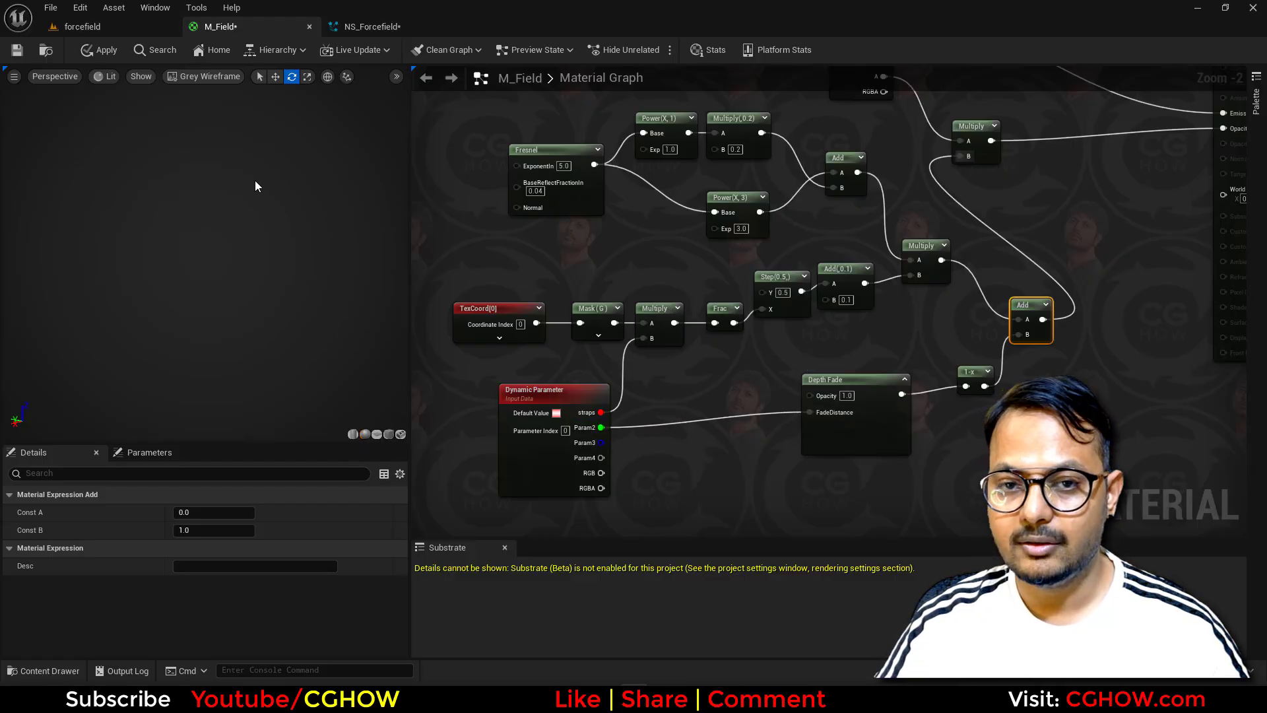
pyautogui.moveTo(866, 428); pyautogui.dragTo(850, 435)
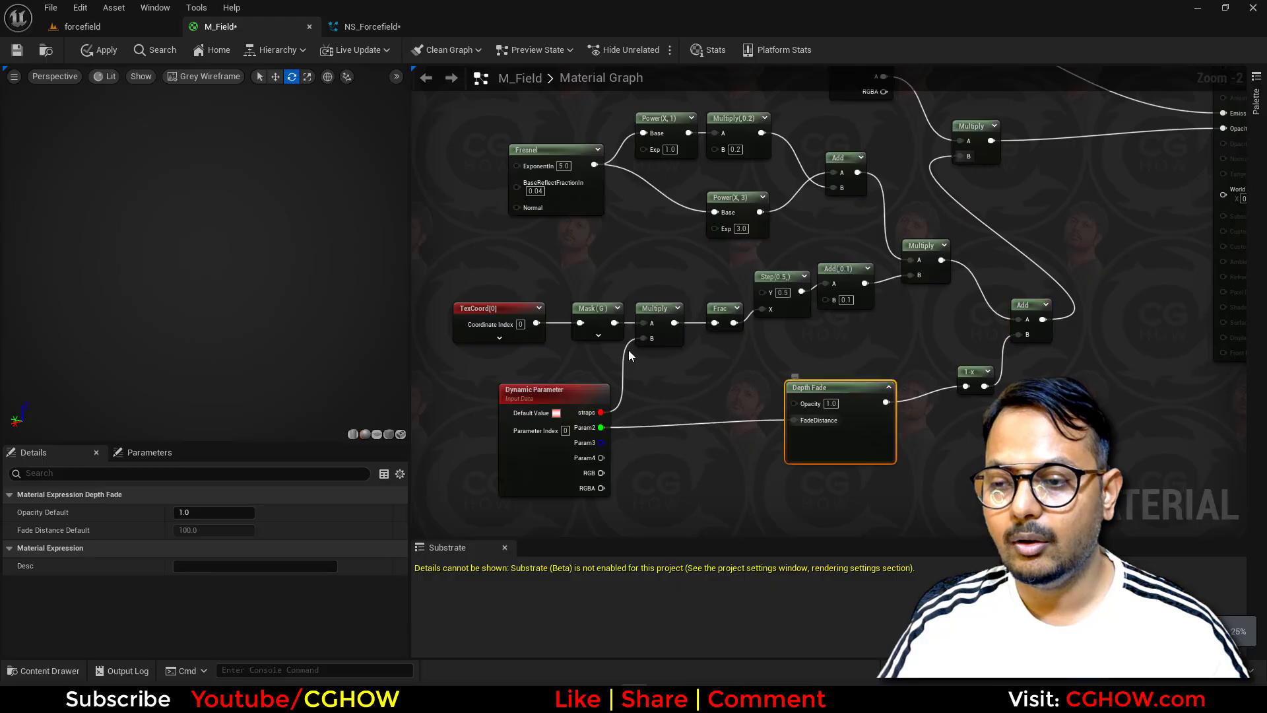
pyautogui.click(16, 51)
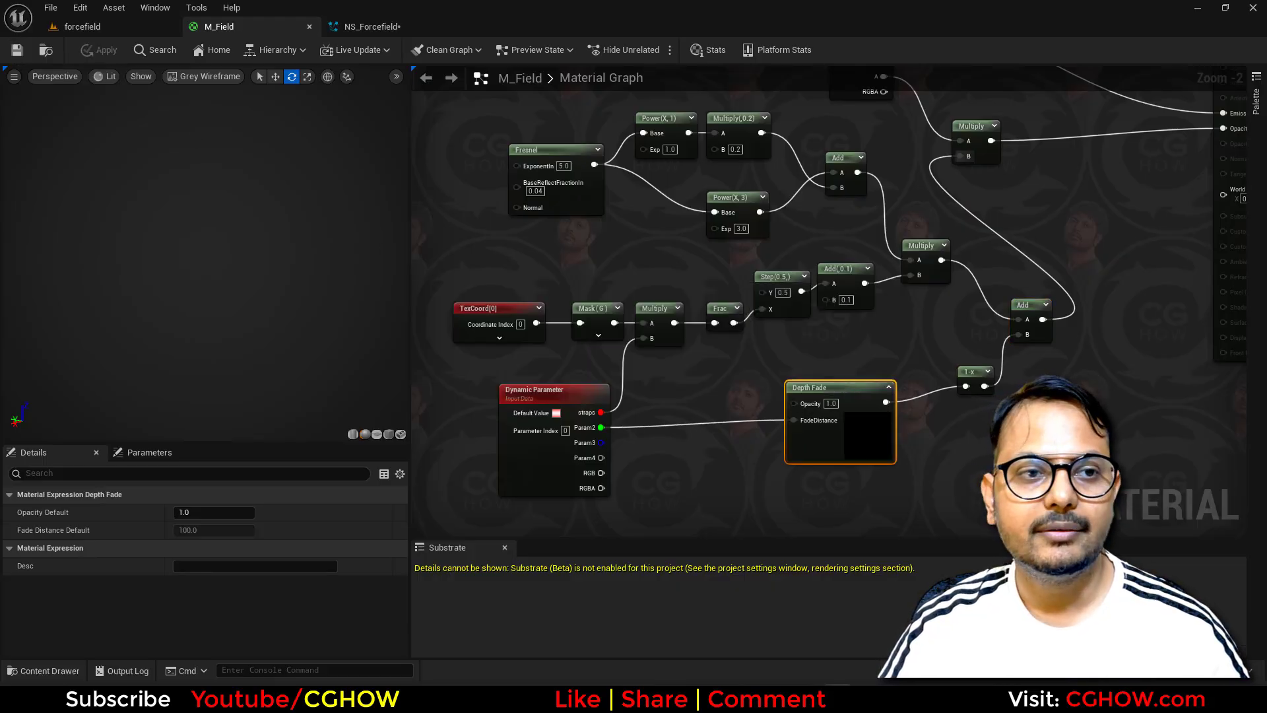
# Float the NS_Forcefield editor as a separate window over the forcefield level and bring its dynamic parameter values into view
pyautogui.click(132, 27)
pyautogui.click(367, 26)
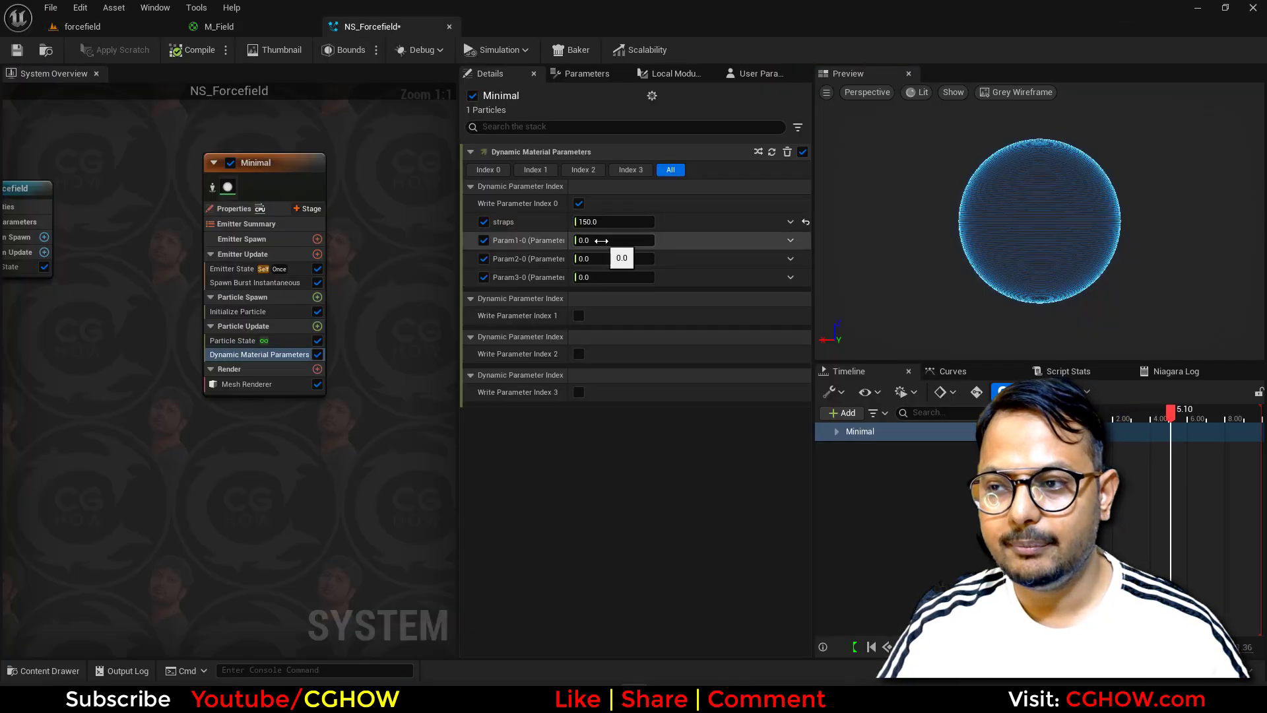
pyautogui.click(450, 27)
pyautogui.moveTo(456, 158); pyautogui.dragTo(689, 300)
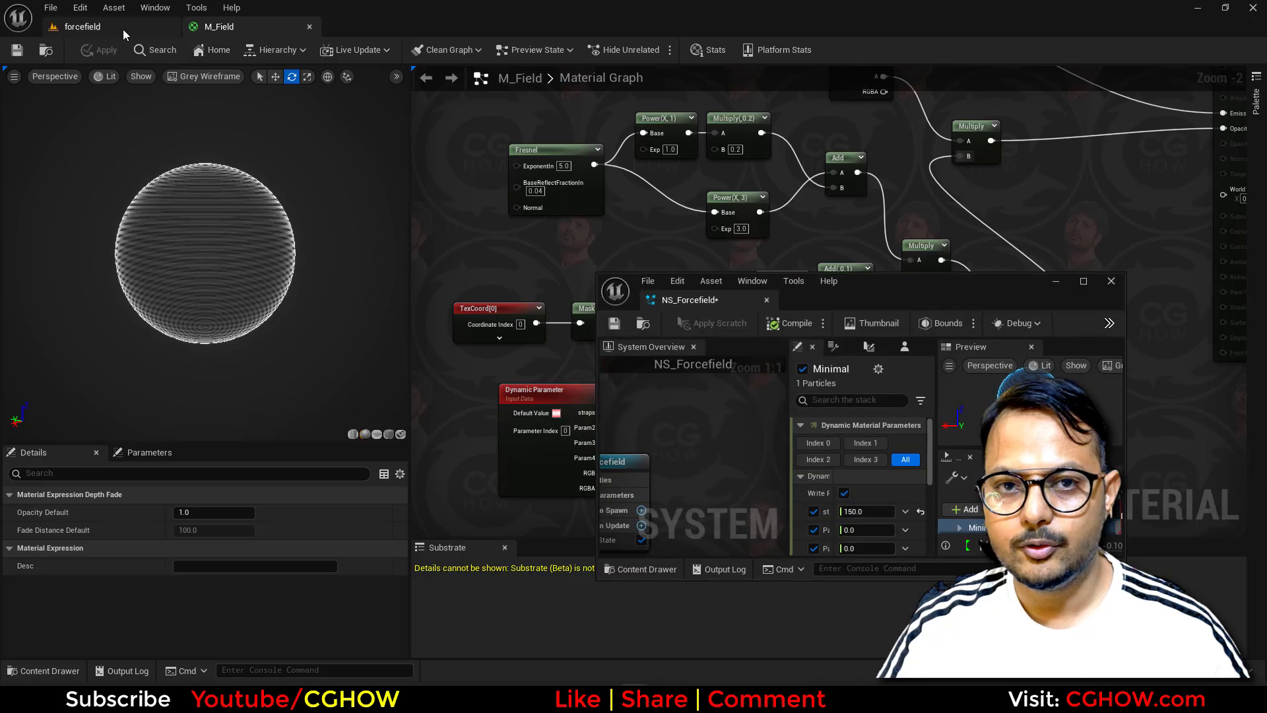
pyautogui.click(122, 30)
pyautogui.scroll(-2, 878, 501)
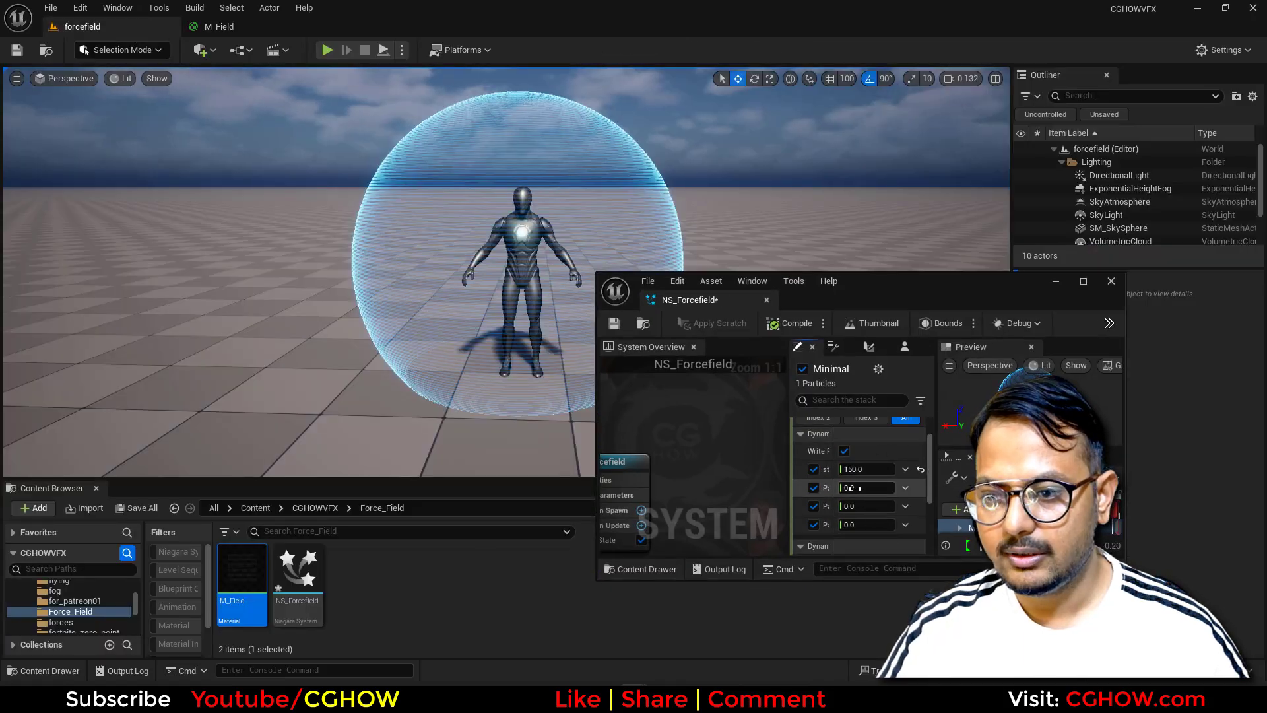
# Set Param1-0 to about 11.68, dock the NS_Forcefield editor back and view the force field in the level
pyautogui.moveTo(858, 488)
pyautogui.mouseDown()
pyautogui.moveTo(914, 488)
pyautogui.moveTo(873, 487)
pyautogui.mouseUp()
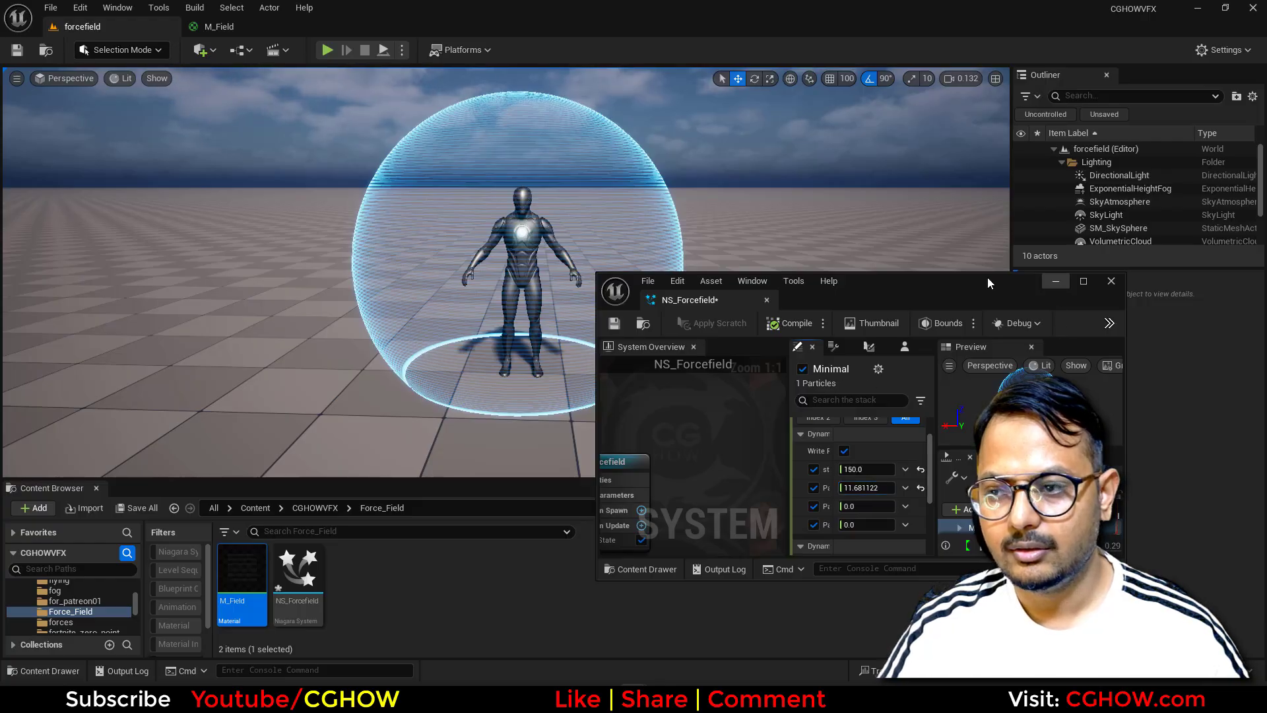
pyautogui.moveTo(697, 300); pyautogui.dragTo(351, 28)
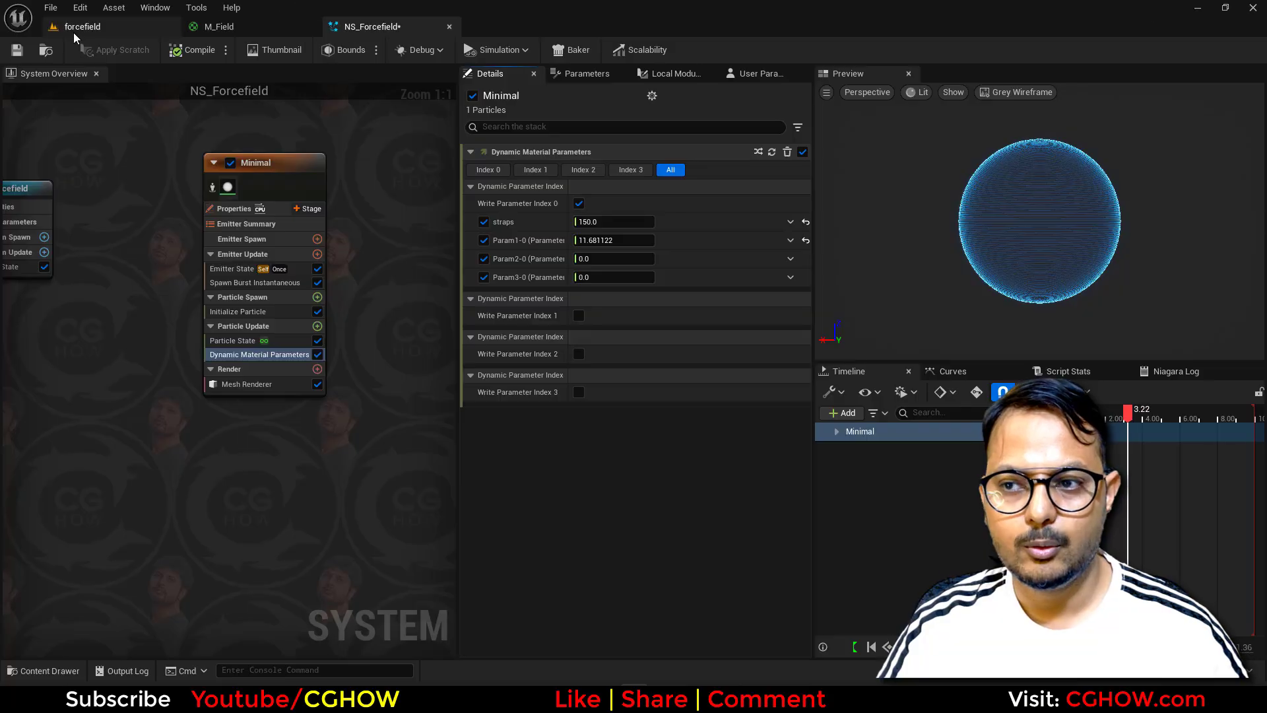
pyautogui.click(97, 31)
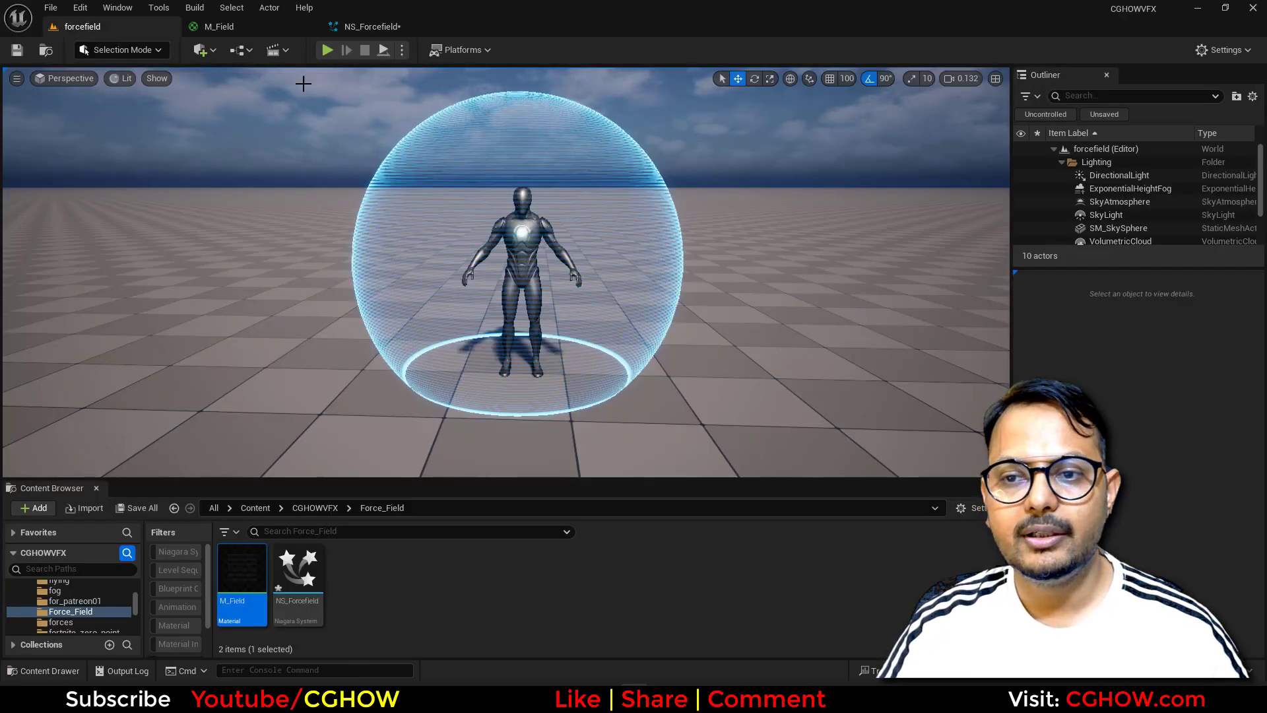
# Set M_Field's Refraction Method to Index Of Refraction
pyautogui.click(217, 26)
pyautogui.moveTo(609, 133); pyautogui.dragTo(309, 154, button='right')
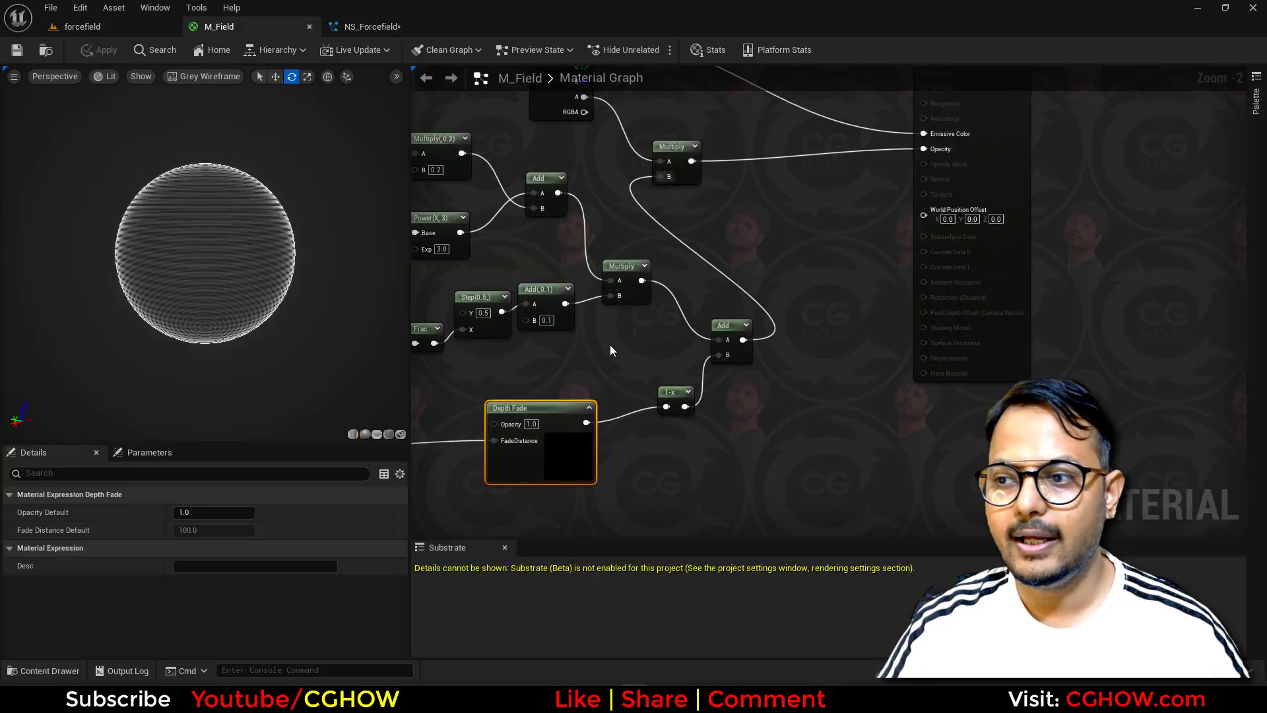
pyautogui.click(466, 353)
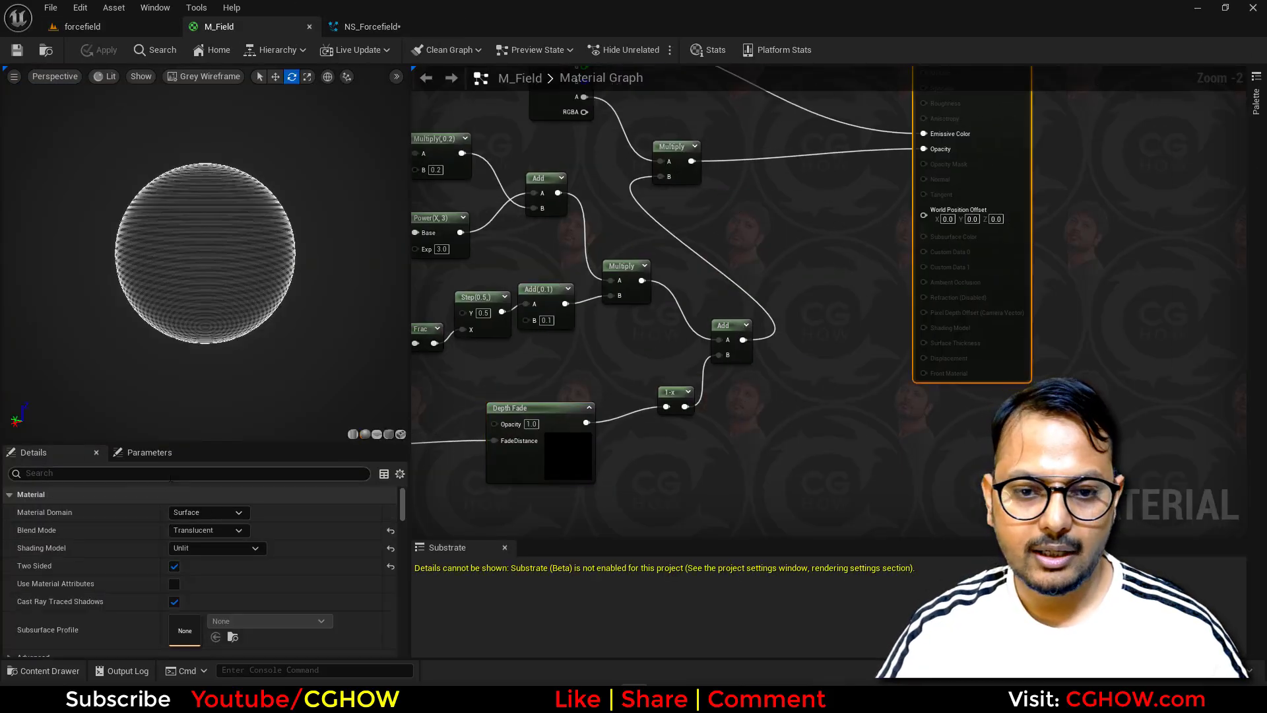
pyautogui.write('ref')
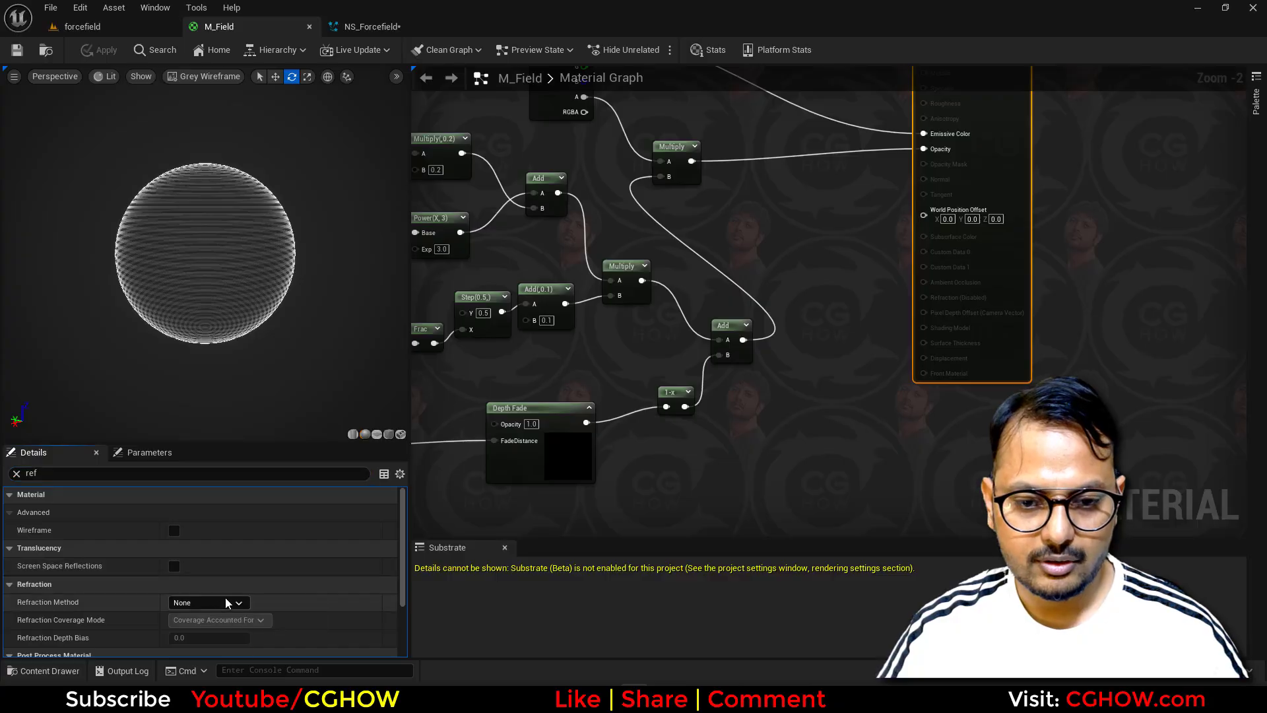
pyautogui.click(224, 602)
pyautogui.click(206, 615)
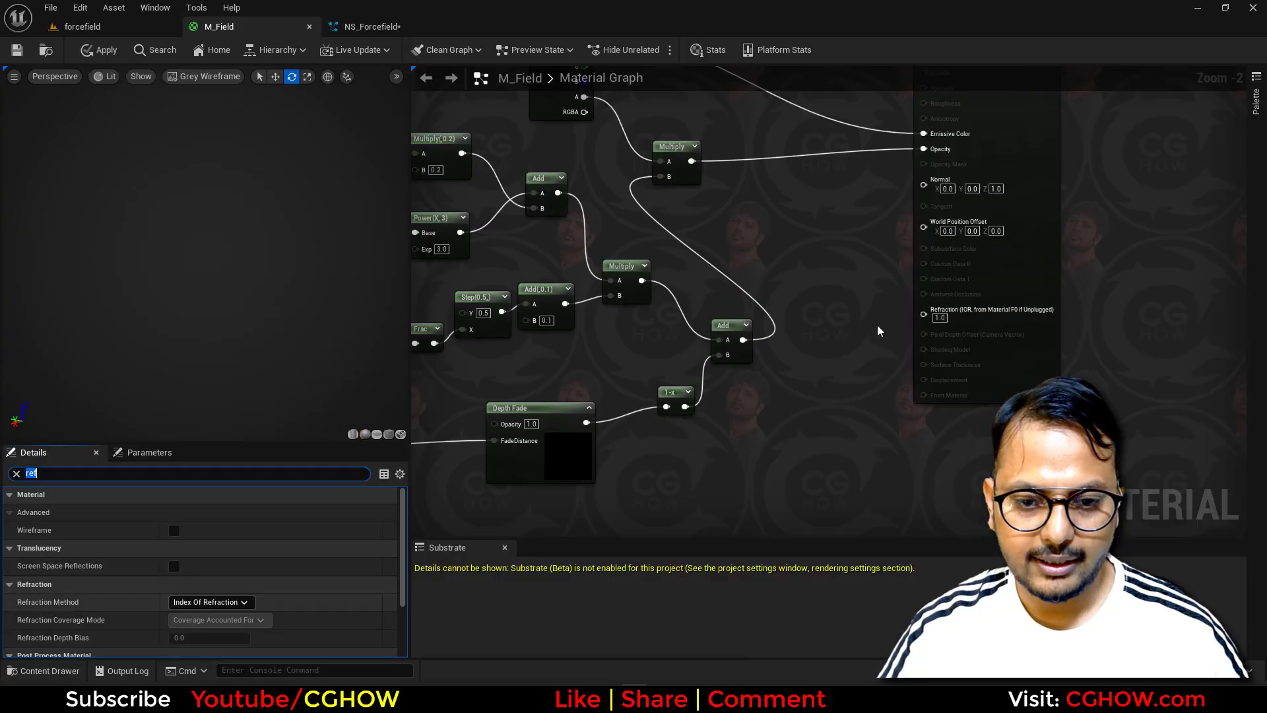
# Add a Lerp node to M_Field with Fresnel driving its Alpha and the Dynamic Parameter's Param3 driving B
pyautogui.moveTo(887, 316); pyautogui.dragTo(701, 360, button='right')
pyautogui.moveTo(833, 185); pyautogui.dragTo(955, 185, button='right')
pyautogui.moveTo(735, 297); pyautogui.dragTo(1011, 267, button='right')
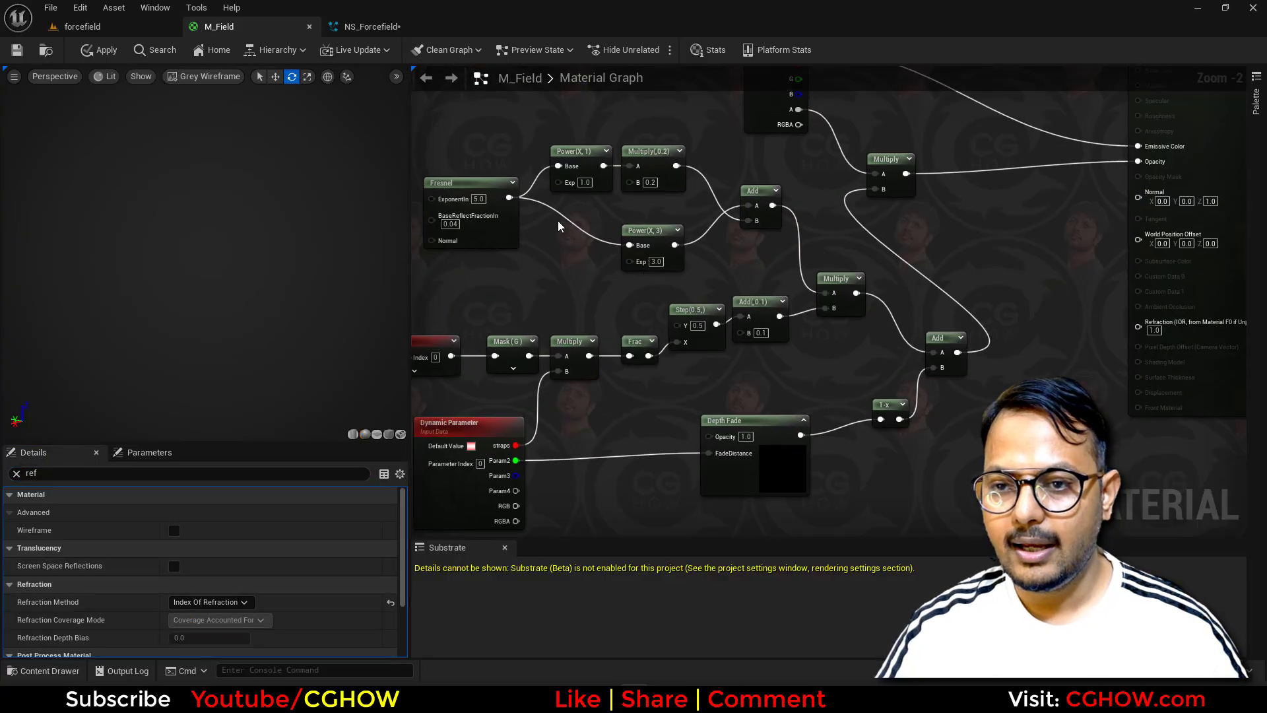
pyautogui.moveTo(981, 440); pyautogui.dragTo(871, 399, button='right')
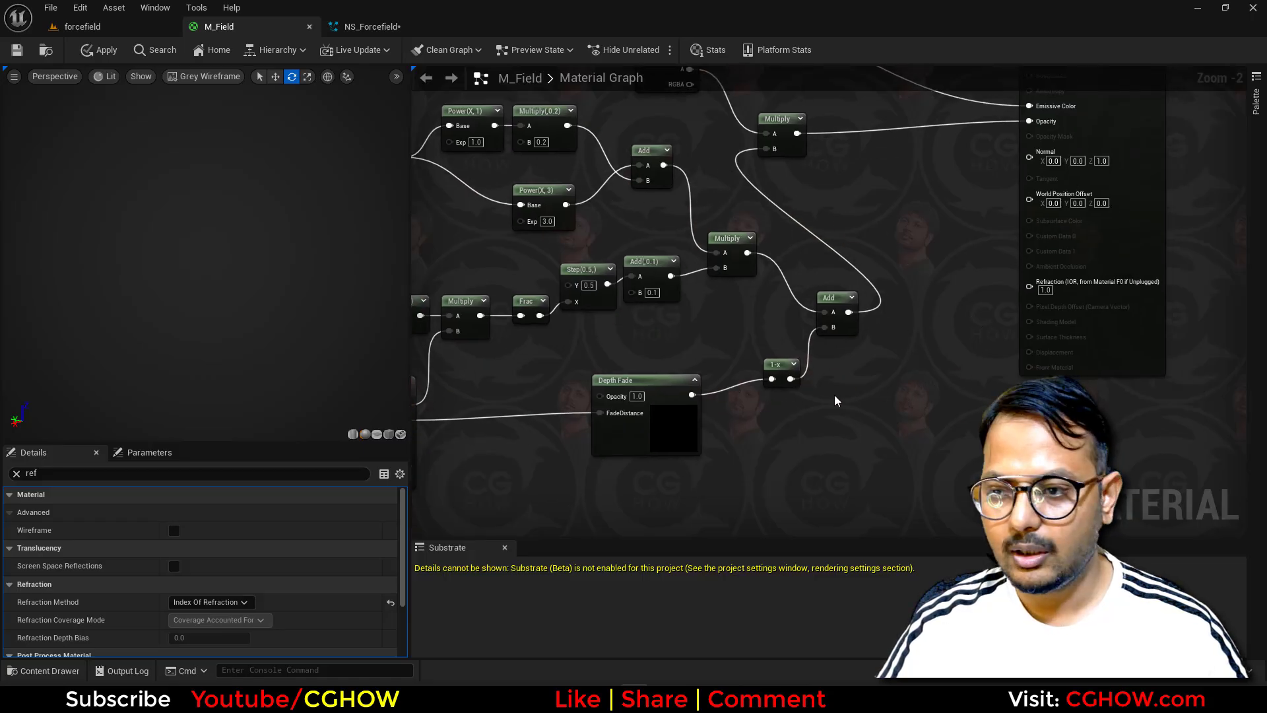
pyautogui.press('l')
pyautogui.click(939, 338)
pyautogui.moveTo(455, 205); pyautogui.dragTo(577, 240, button='right')
pyautogui.moveTo(522, 193); pyautogui.dragTo(528, 470)
# Set the Lerp's A value to 1 and connect its output to the material's Refraction input
pyautogui.click(1091, 396)
pyautogui.write('1')
pyautogui.press('Return')
pyautogui.moveTo(1108, 395); pyautogui.dragTo(1152, 321)
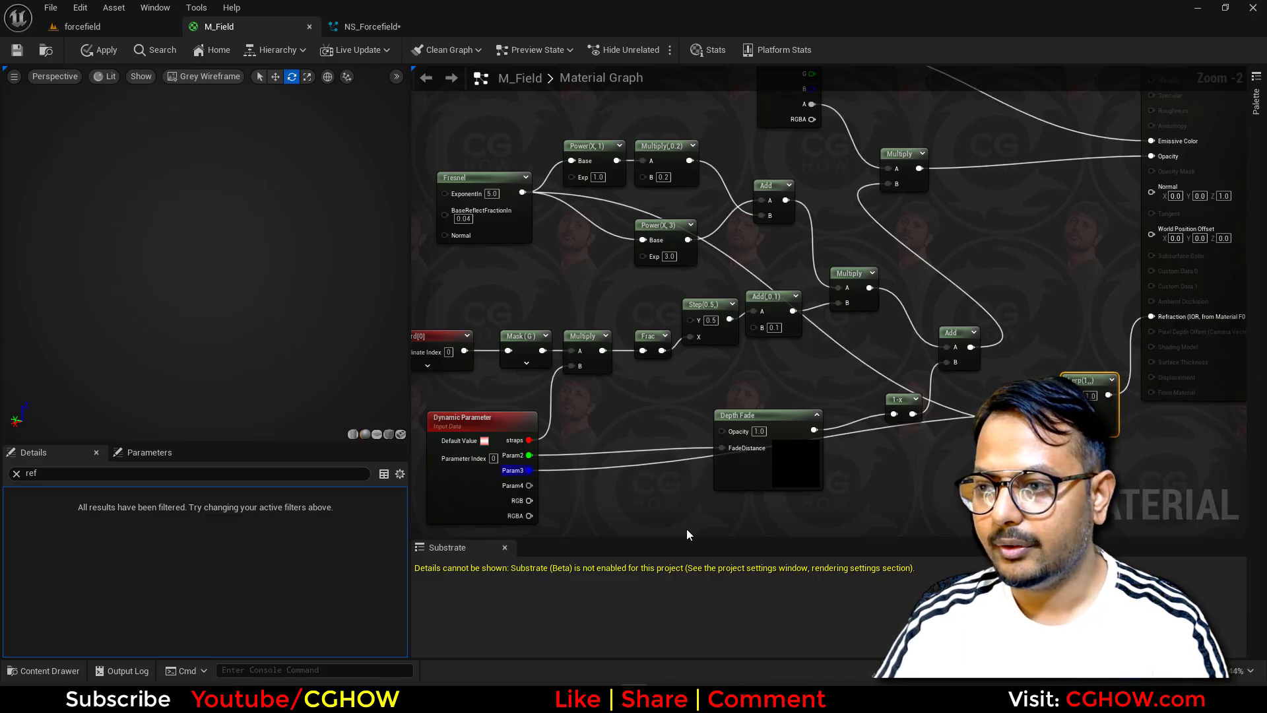
# Rename the Dynamic Parameter node's Param2 to interaction_Edge and Param3 to ref, and apply the material changes
pyautogui.moveTo(632, 495); pyautogui.dragTo(729, 453, button='right')
pyautogui.click(571, 459)
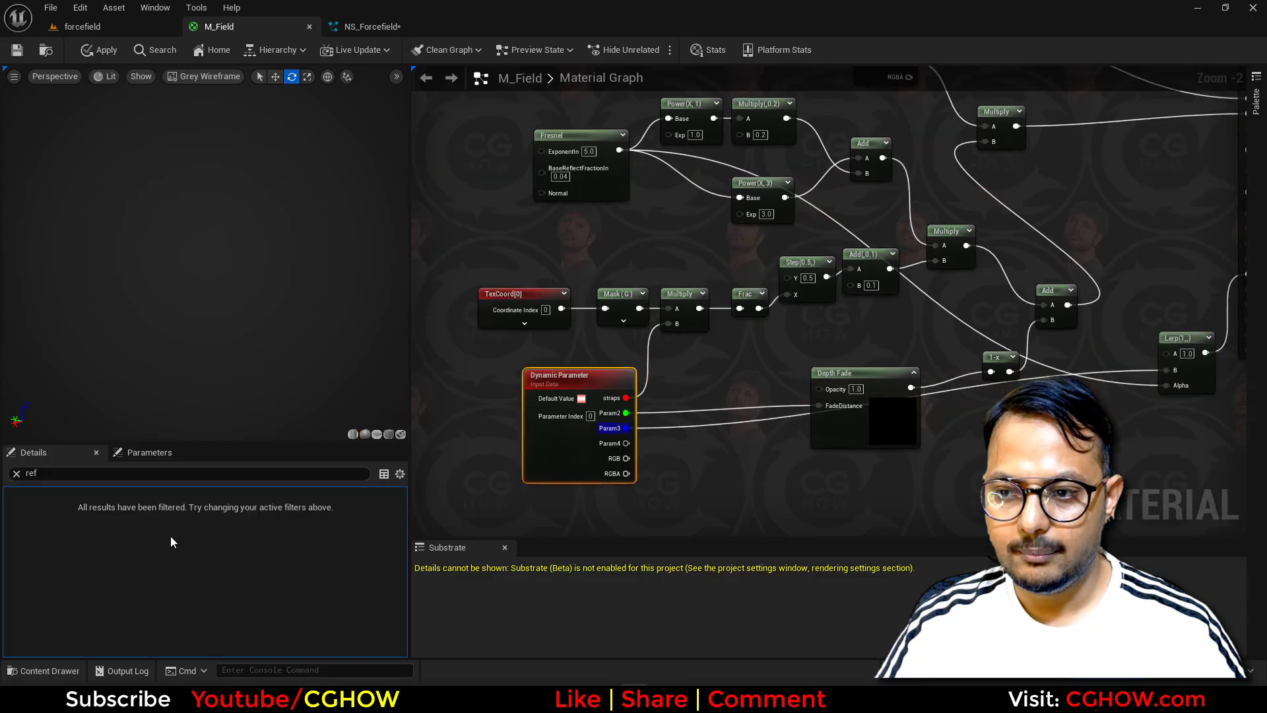
pyautogui.click(17, 474)
pyautogui.click(20, 496)
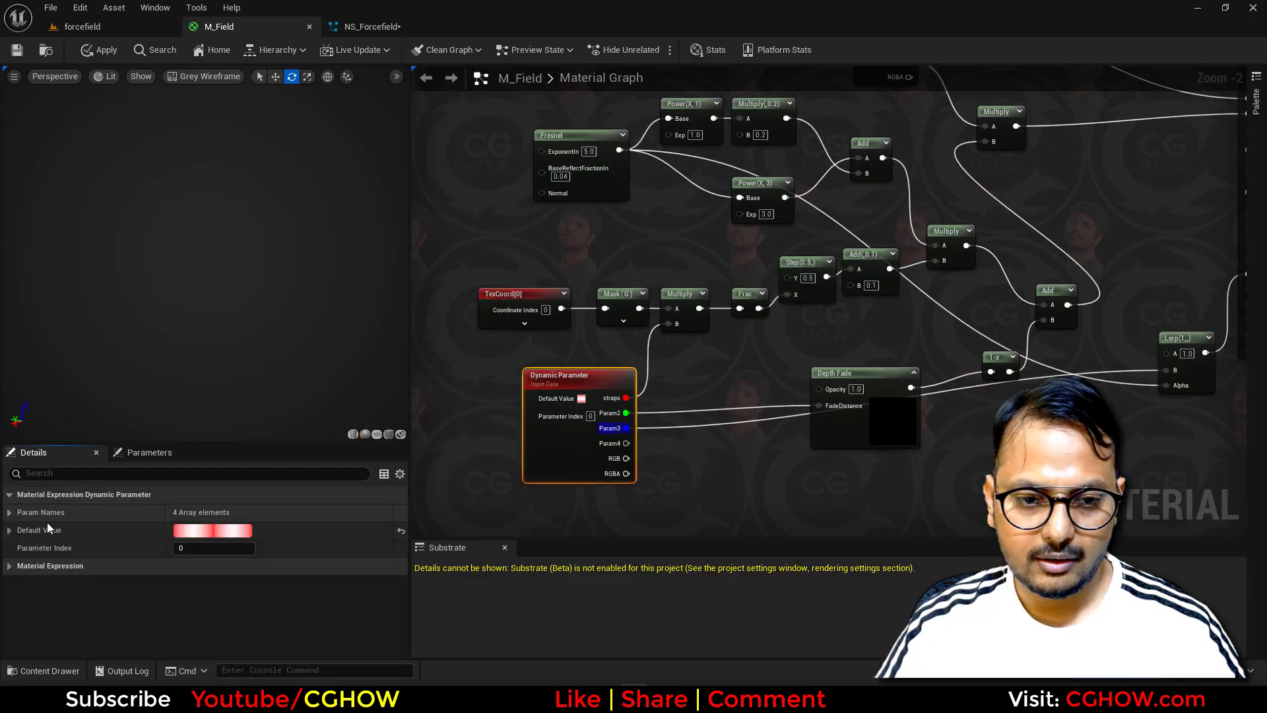
pyautogui.click(13, 512)
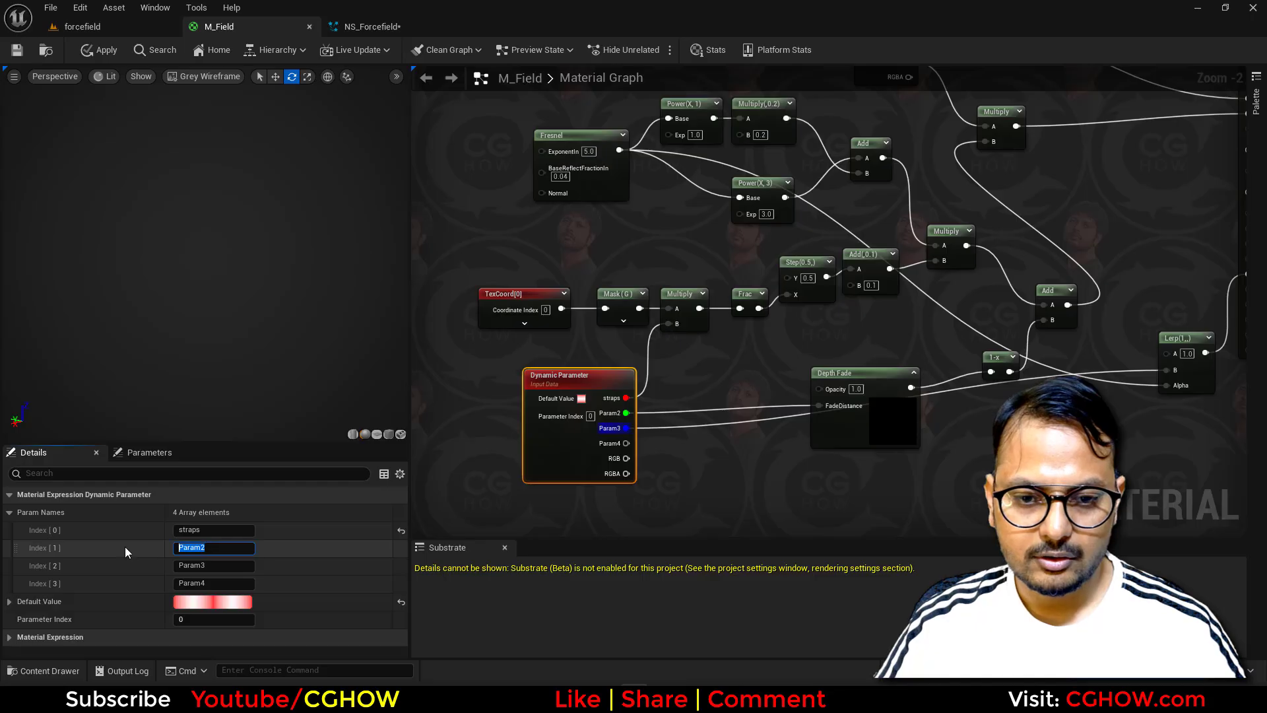
pyautogui.write('iin')
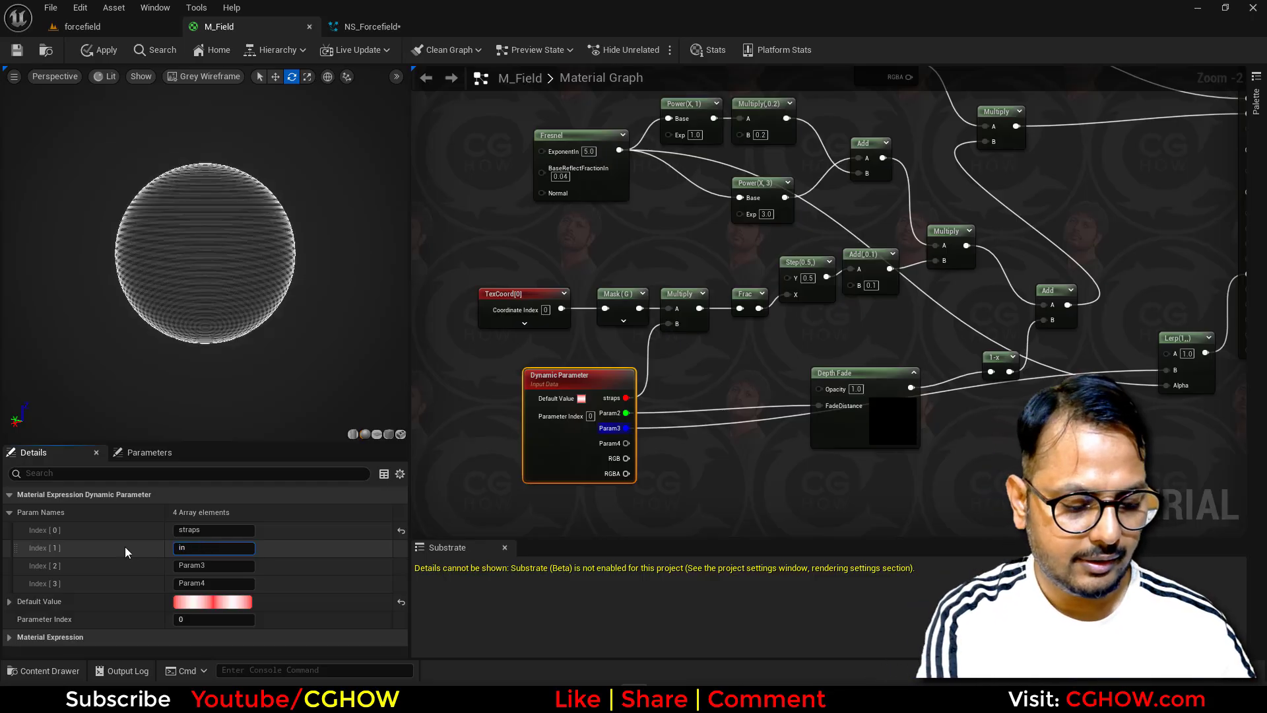
pyautogui.write('teraction')
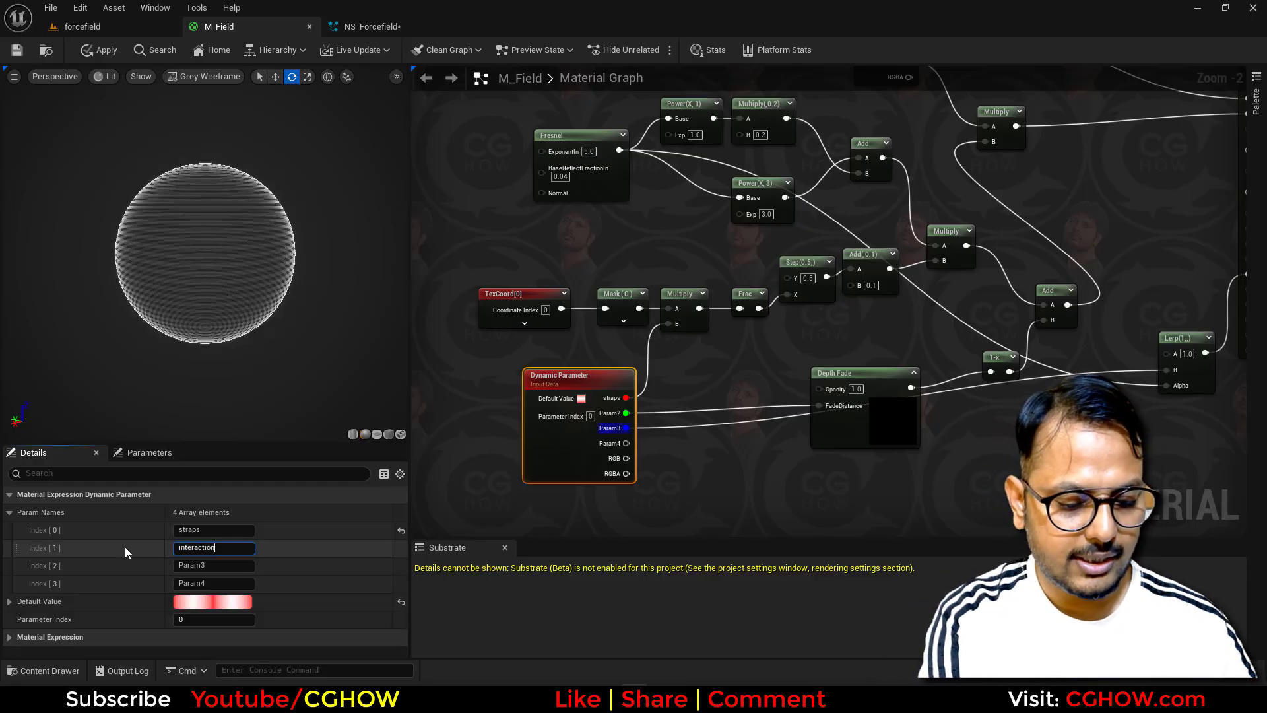
pyautogui.write('_Edge')
pyautogui.press('Tab')
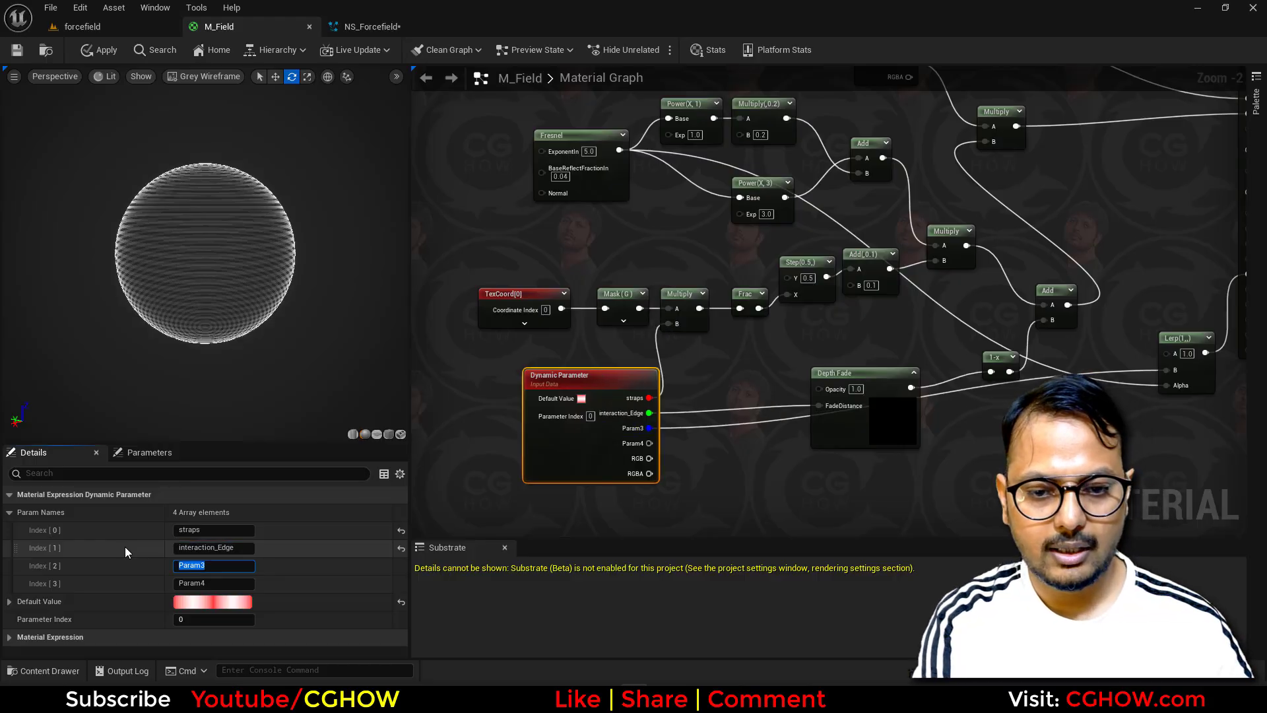
pyautogui.write('ref')
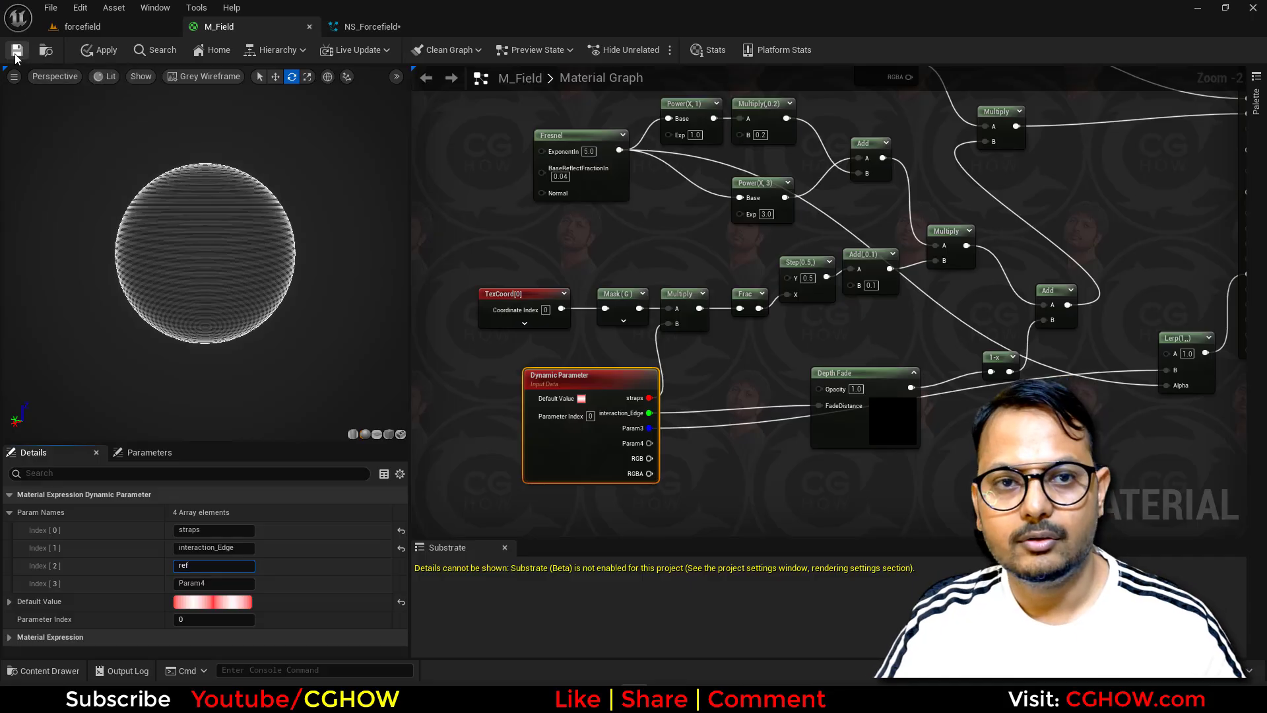
pyautogui.click(98, 49)
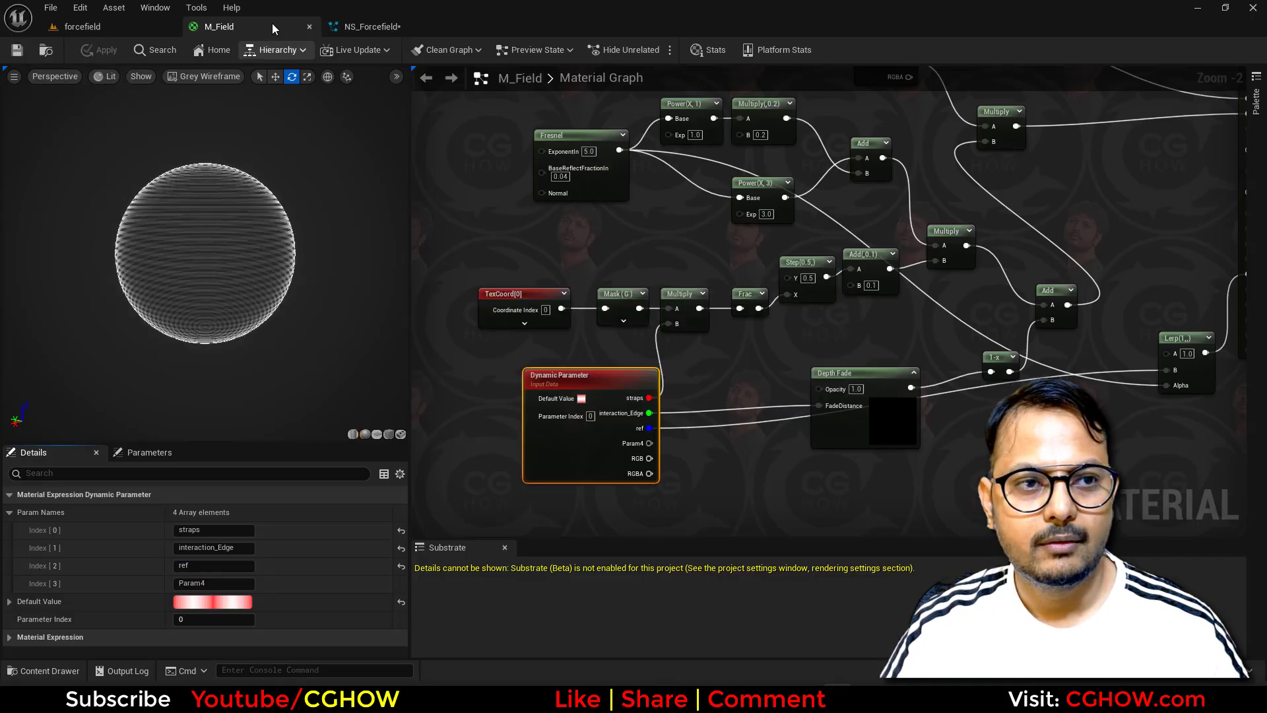
# Float the NS_Forcefield editor over the level, adjust Param2-0 to about 0.34 while watching the refraction, and dock the editor back
pyautogui.click(371, 26)
pyautogui.moveTo(371, 27); pyautogui.dragTo(653, 198)
pyautogui.click(125, 30)
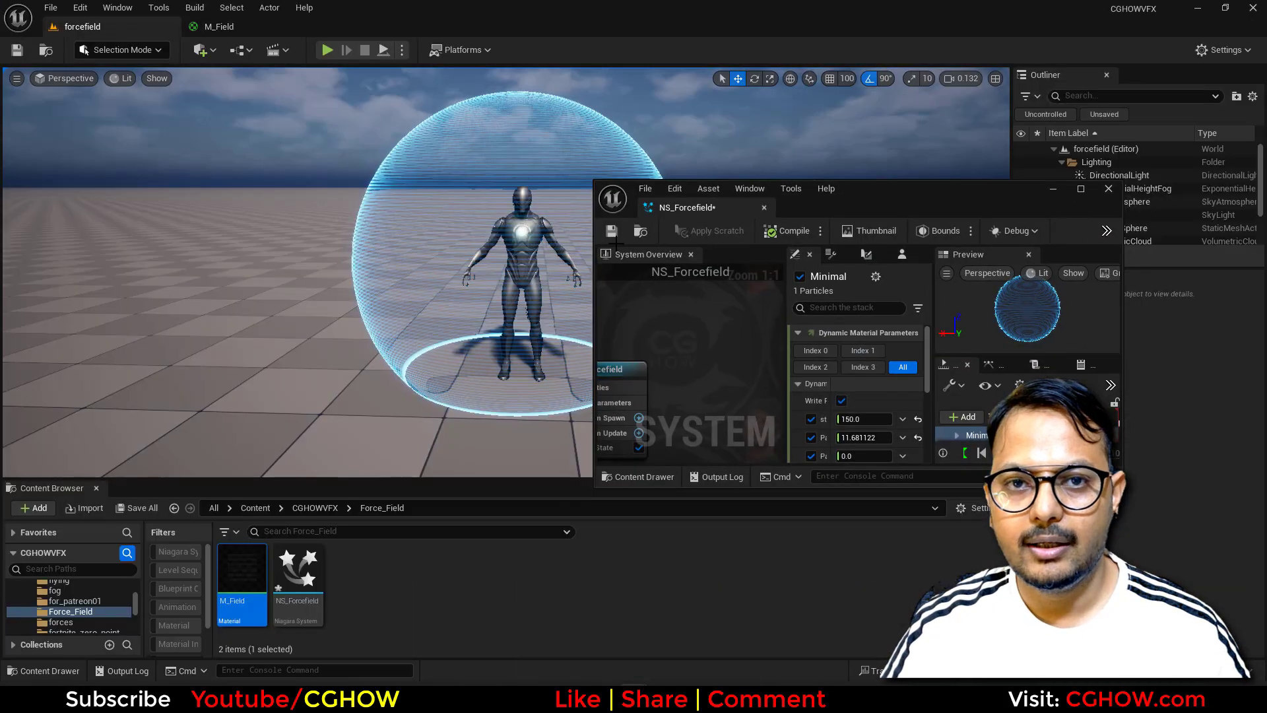
pyautogui.scroll(-2, 858, 396)
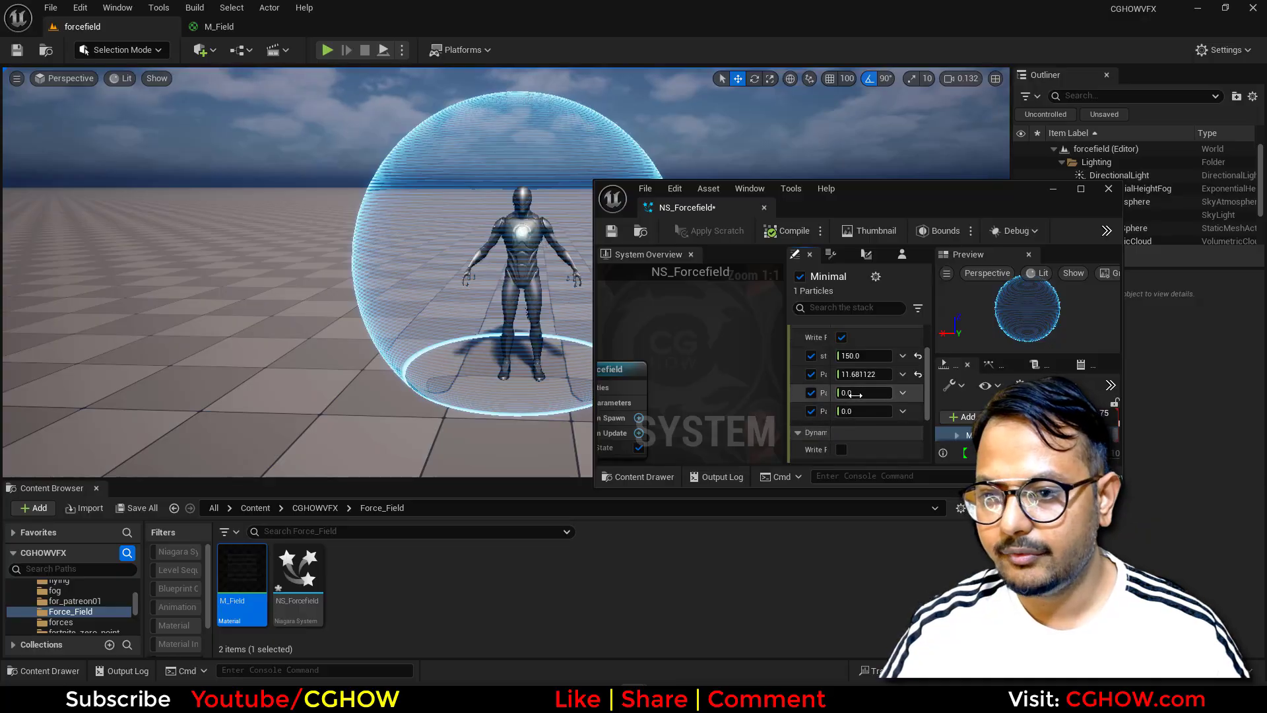
pyautogui.moveTo(853, 394)
pyautogui.mouseDown()
pyautogui.moveTo(865, 394)
pyautogui.moveTo(837, 393)
pyautogui.moveTo(852, 394)
pyautogui.mouseUp()
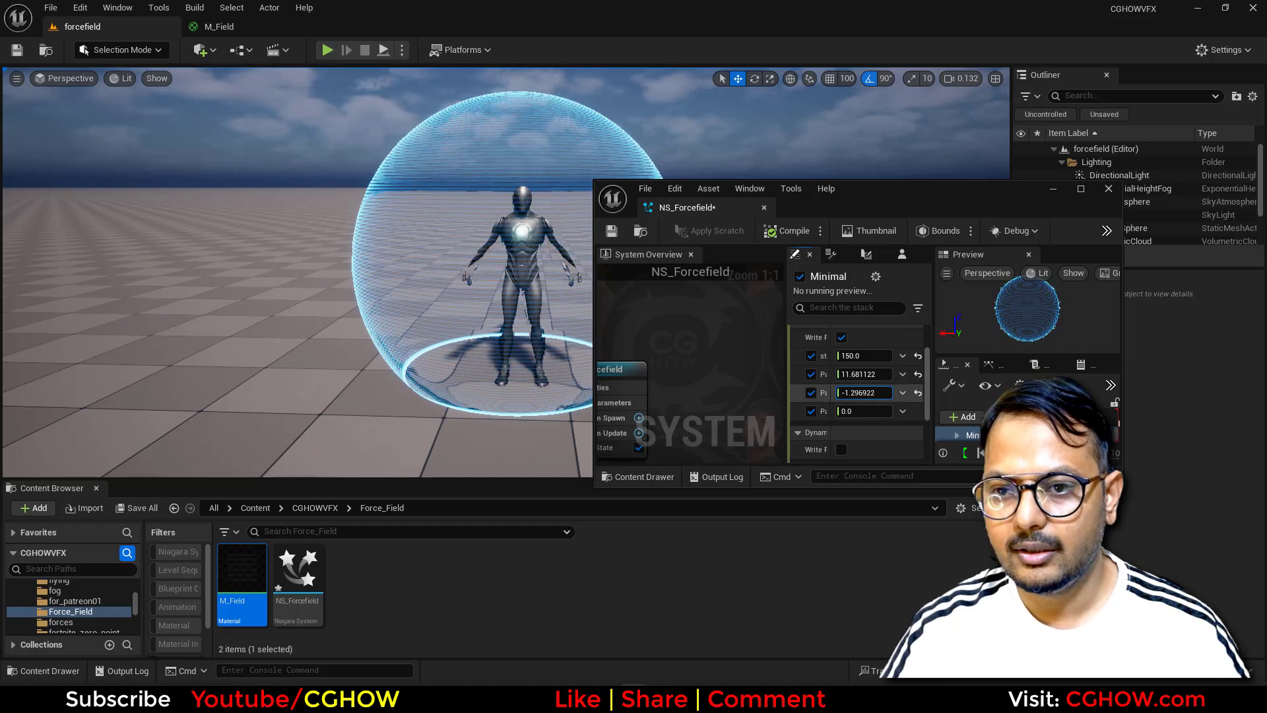
pyautogui.moveTo(936, 196); pyautogui.dragTo(1003, 452)
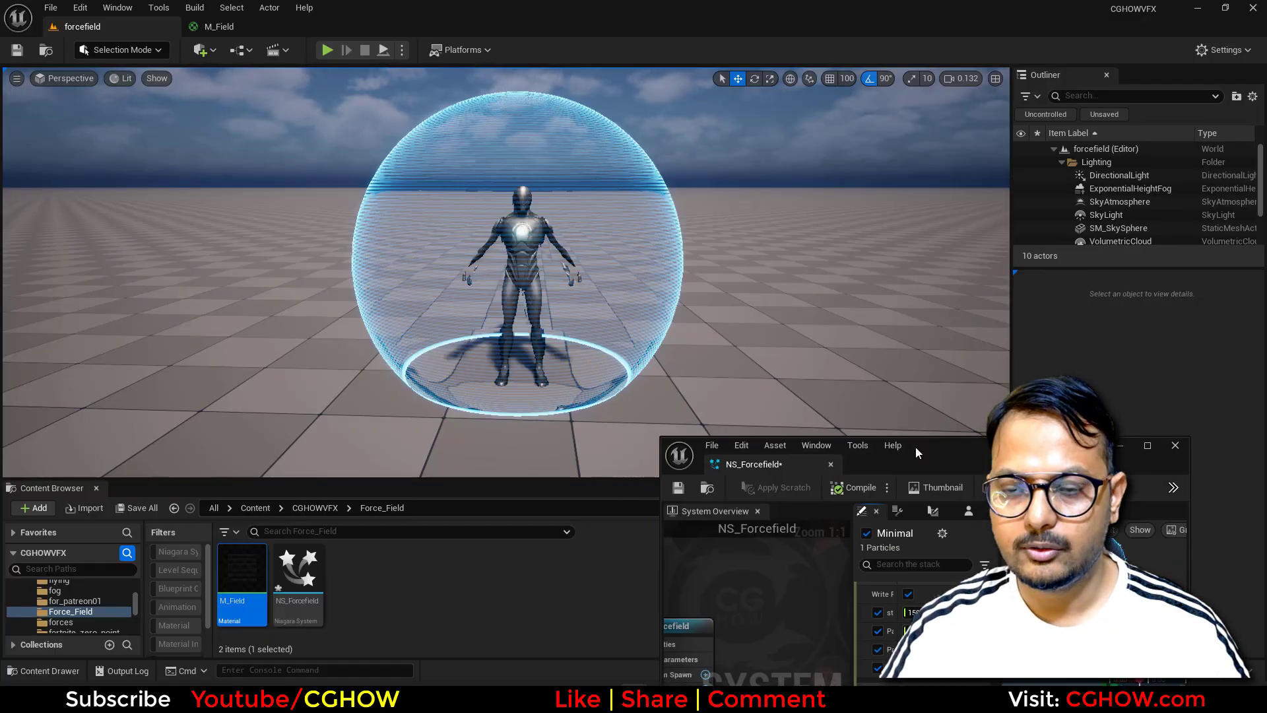
pyautogui.moveTo(1012, 461); pyautogui.dragTo(970, 296)
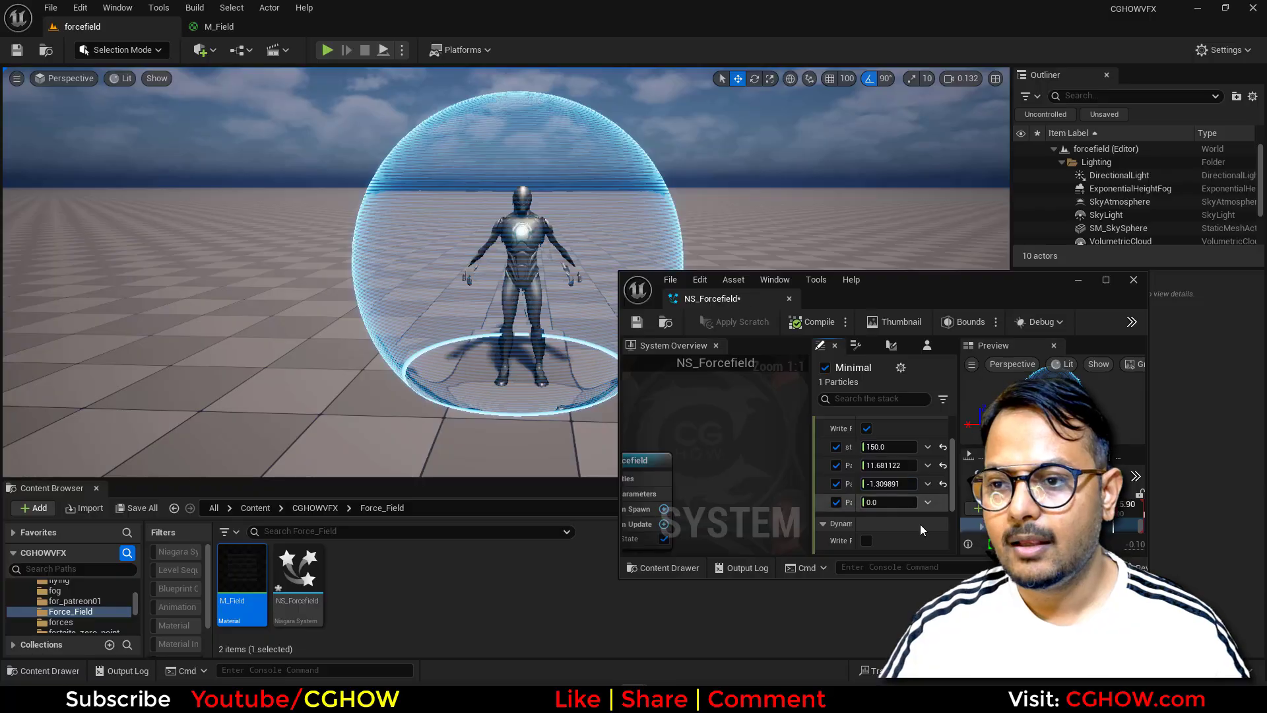
pyautogui.moveTo(896, 485); pyautogui.dragTo(940, 485)
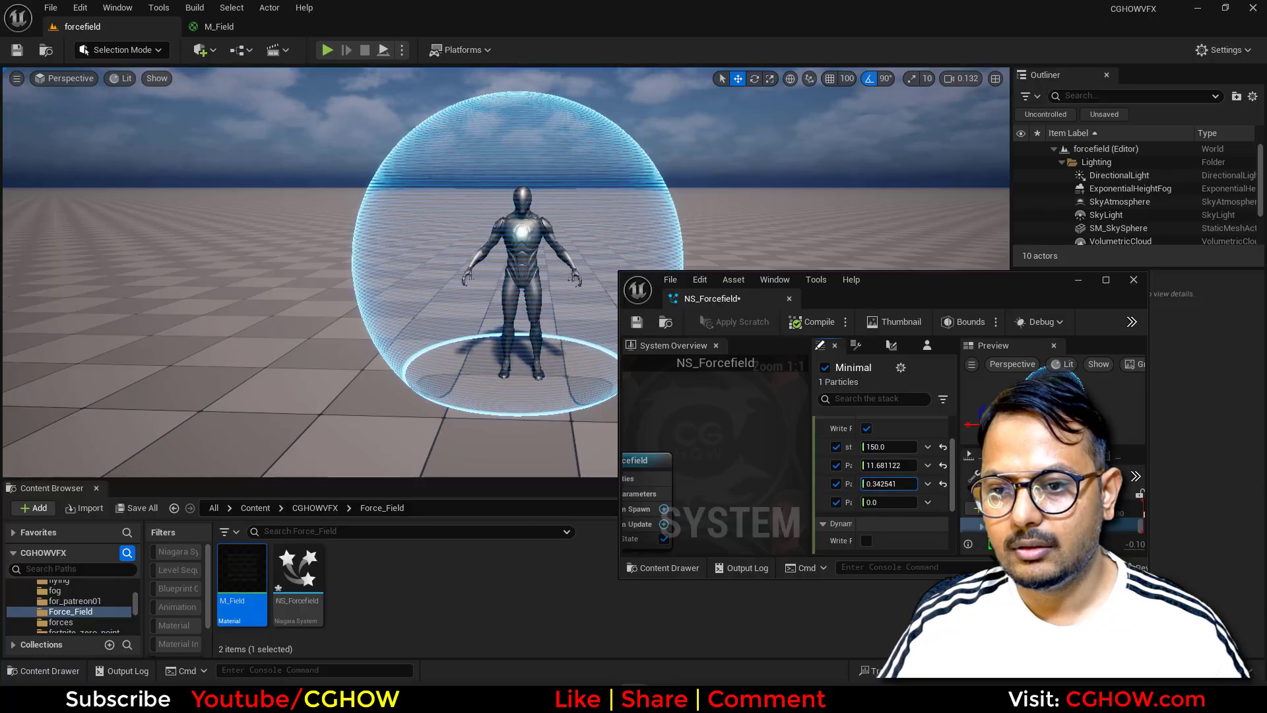
pyautogui.moveTo(747, 299); pyautogui.dragTo(374, 26)
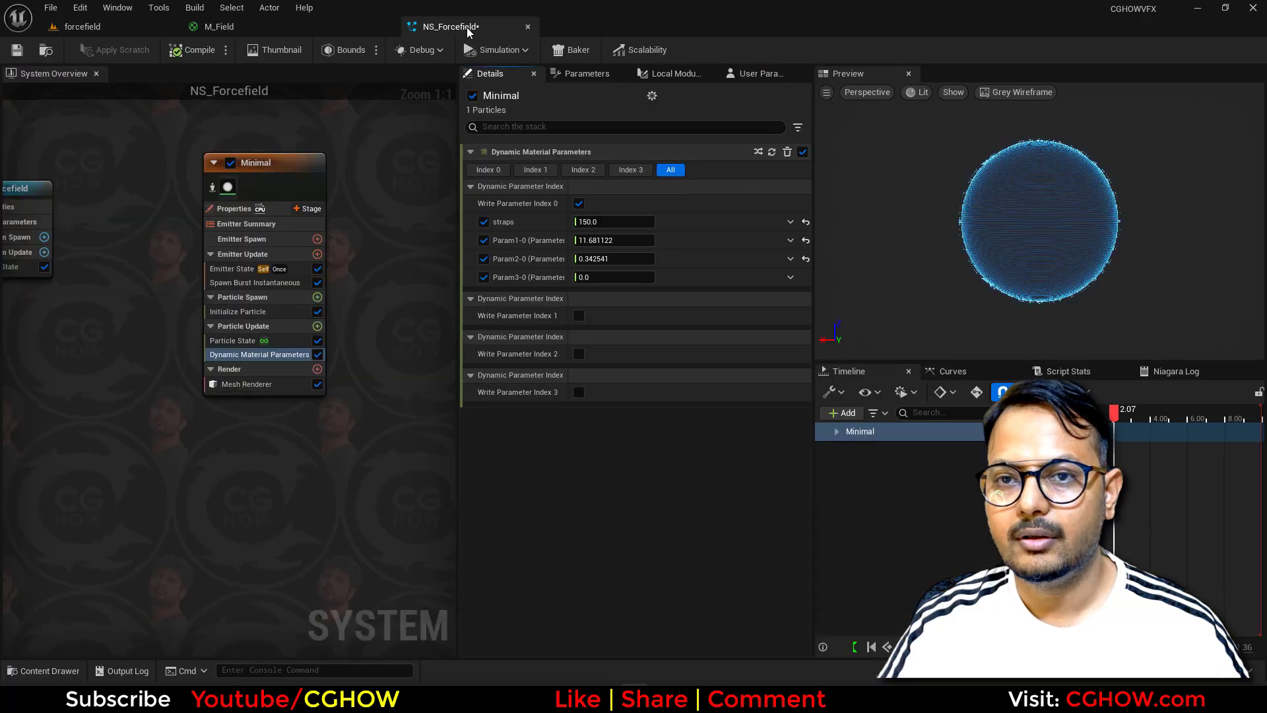
# Duplicate the Minimal emitter in NS_Forcefield and bring both emitters into view
pyautogui.moveTo(373, 303); pyautogui.dragTo(154, 351, button='right')
pyautogui.click(91, 223)
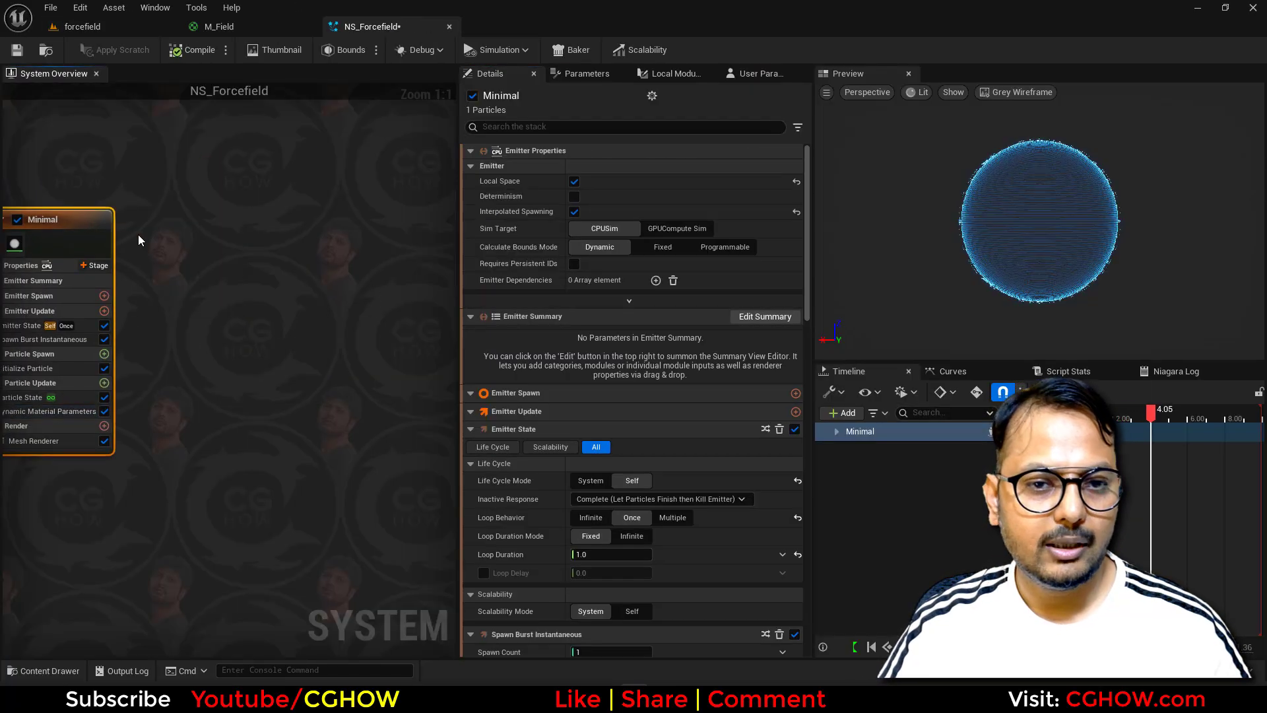
pyautogui.click(169, 192)
pyautogui.hotkey('ctrl', 'v')
pyautogui.moveTo(224, 505); pyautogui.dragTo(303, 554, button='right')
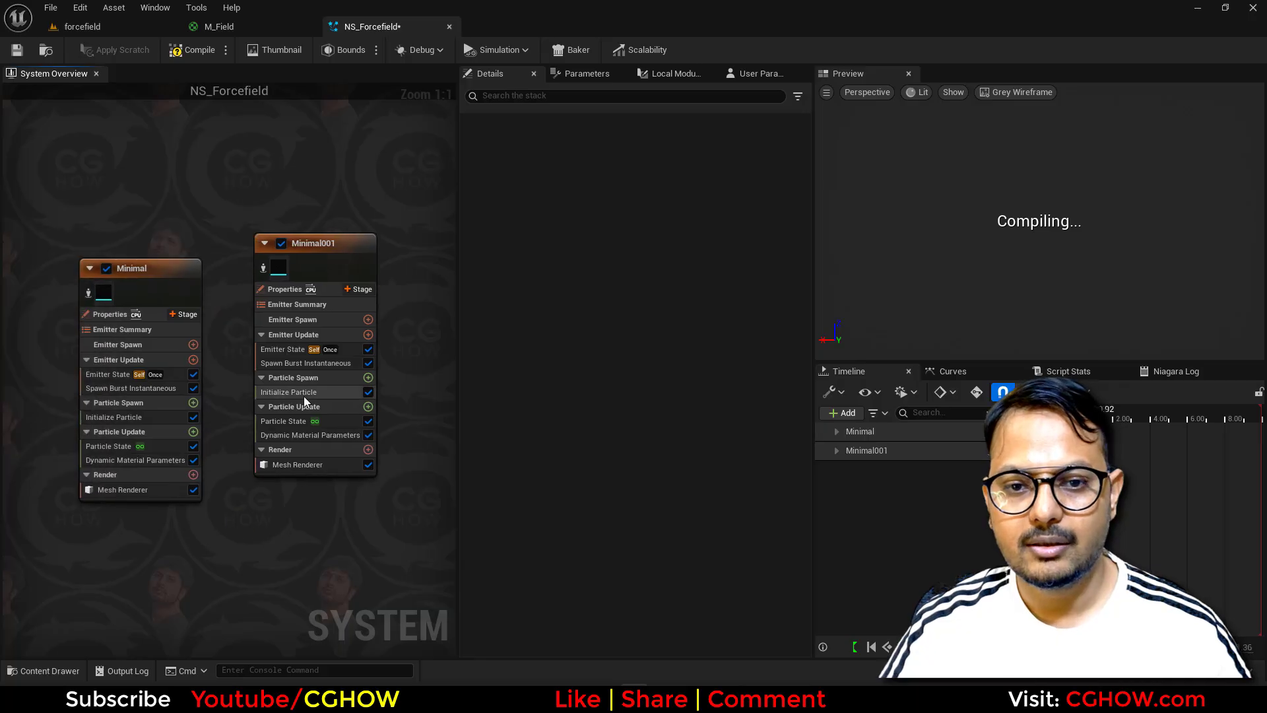
# In Minimal001's Initialize Particle module, set the Mesh Uniform Scale to 8 and the particle color's V value to 1
pyautogui.click(304, 396)
pyautogui.click(611, 447)
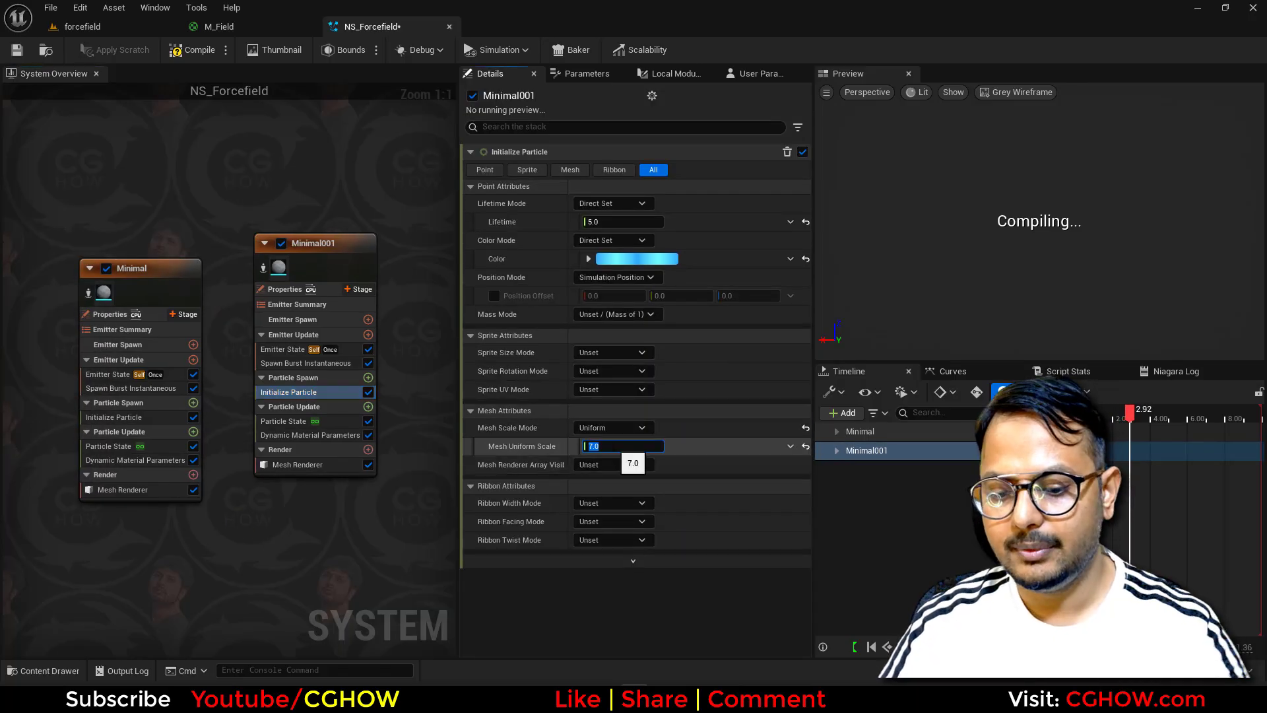
pyautogui.write('8')
pyautogui.press('Return')
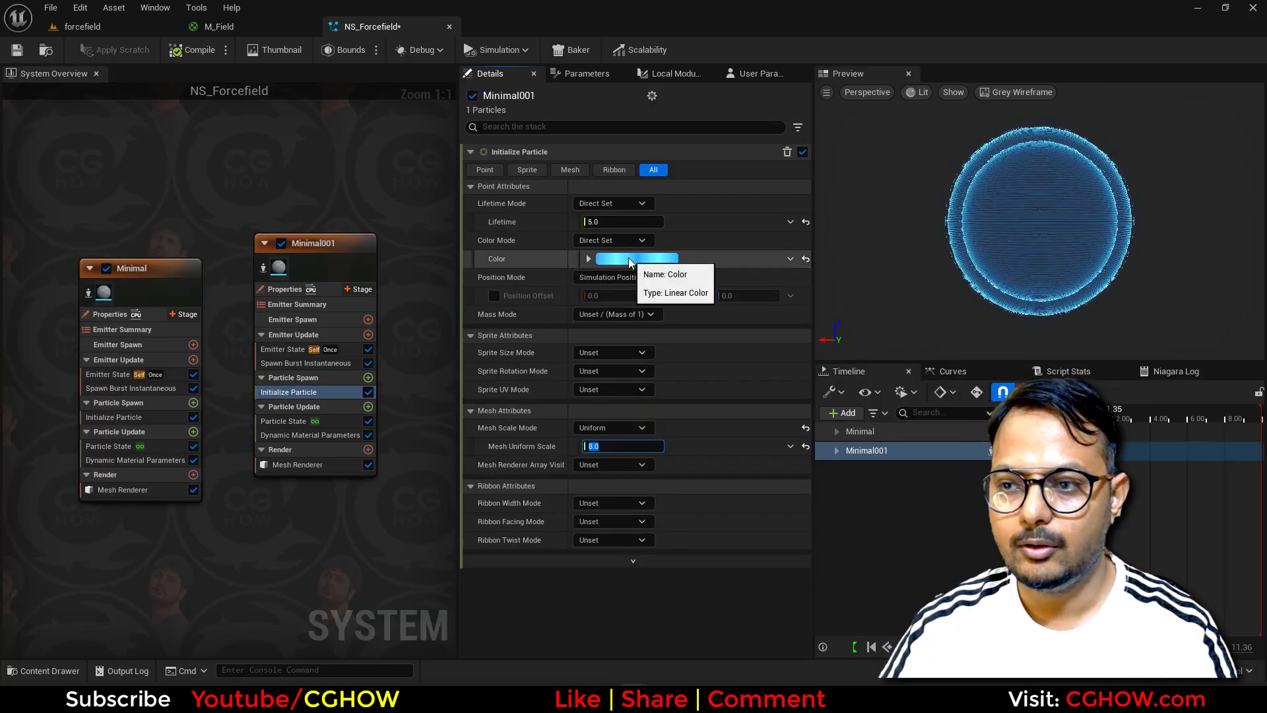
pyautogui.click(635, 259)
pyautogui.click(801, 506)
pyautogui.write('1')
pyautogui.press('Return')
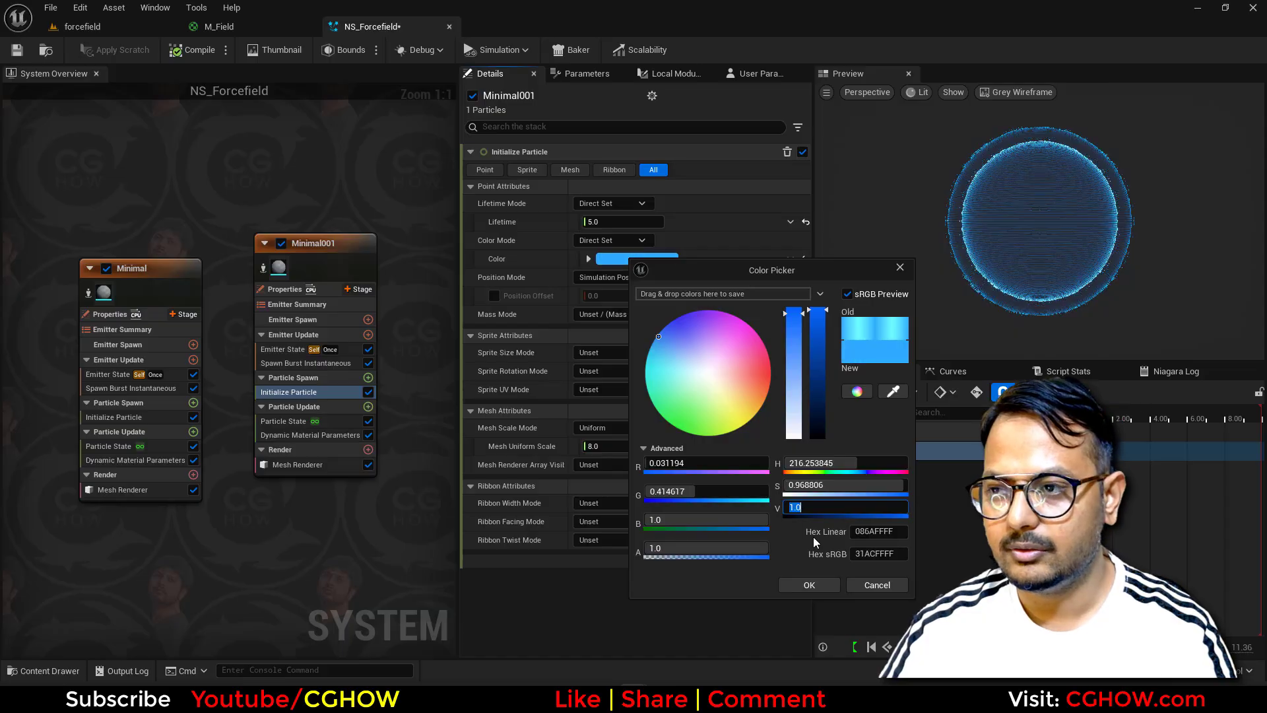
pyautogui.click(817, 584)
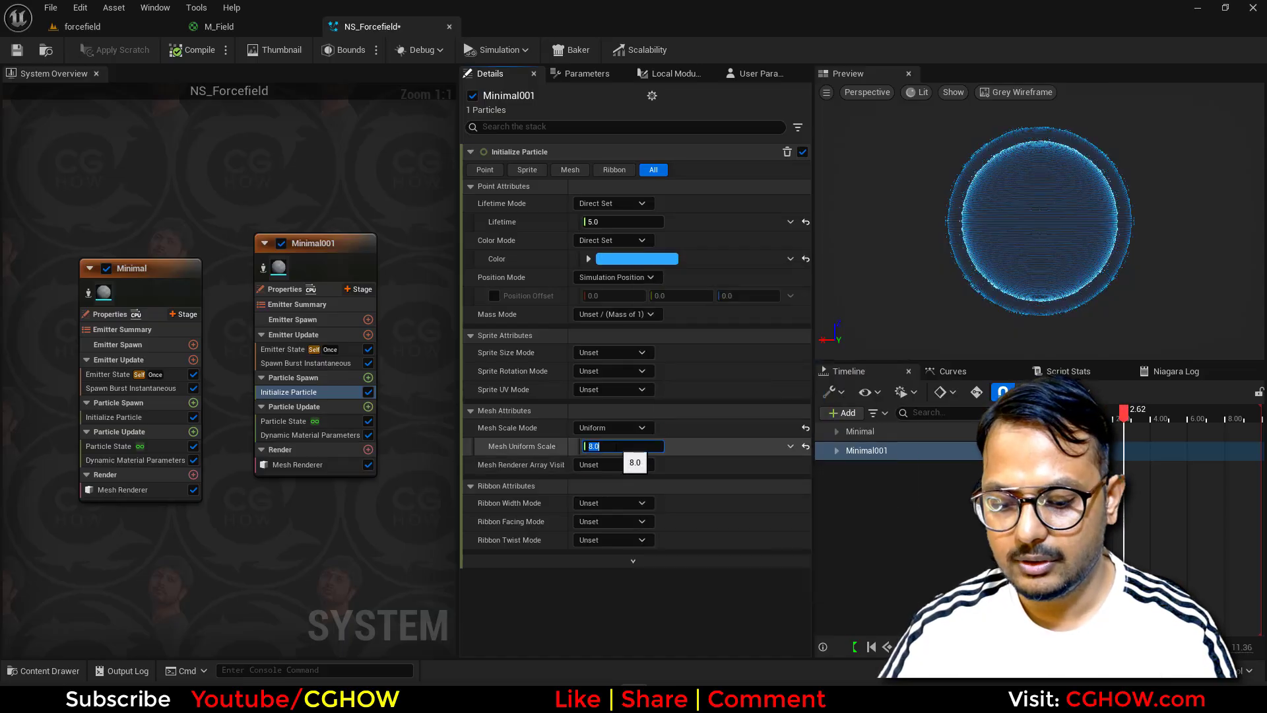
# Set Minimal001's Mesh Uniform Scale to 7.2 and check the double shell in the level
pyautogui.write('7.2')
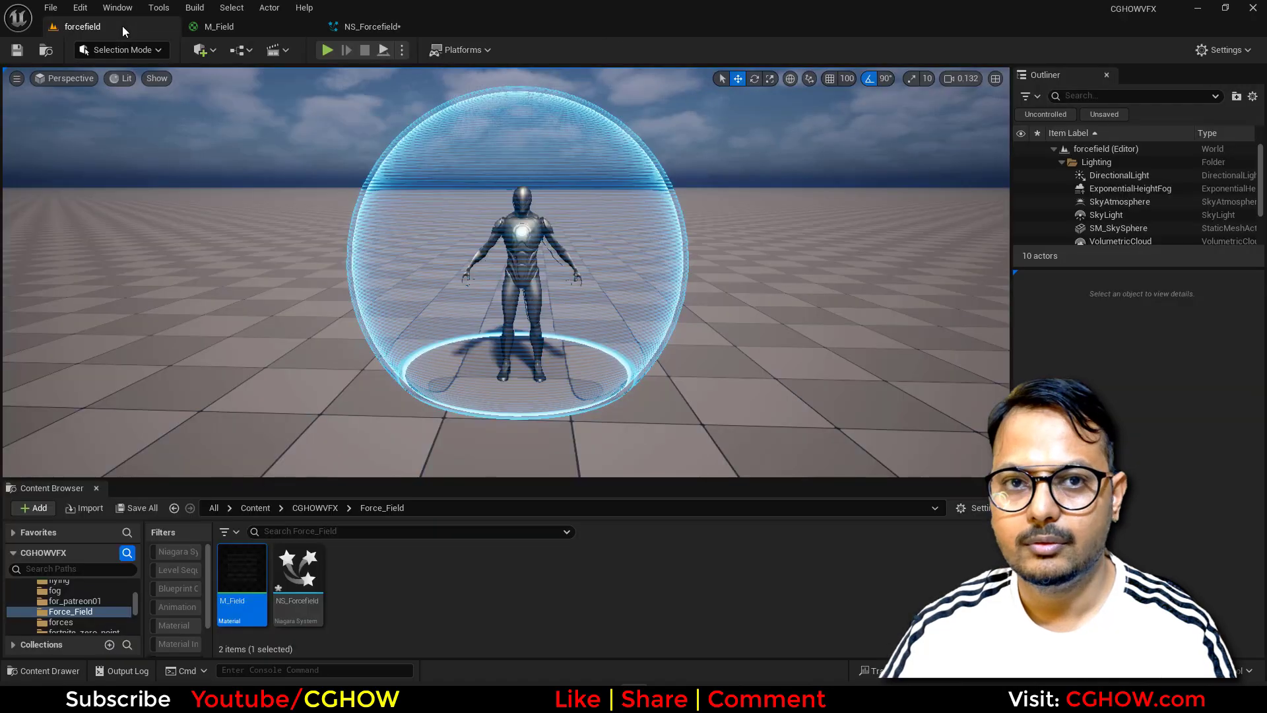
pyautogui.click(121, 26)
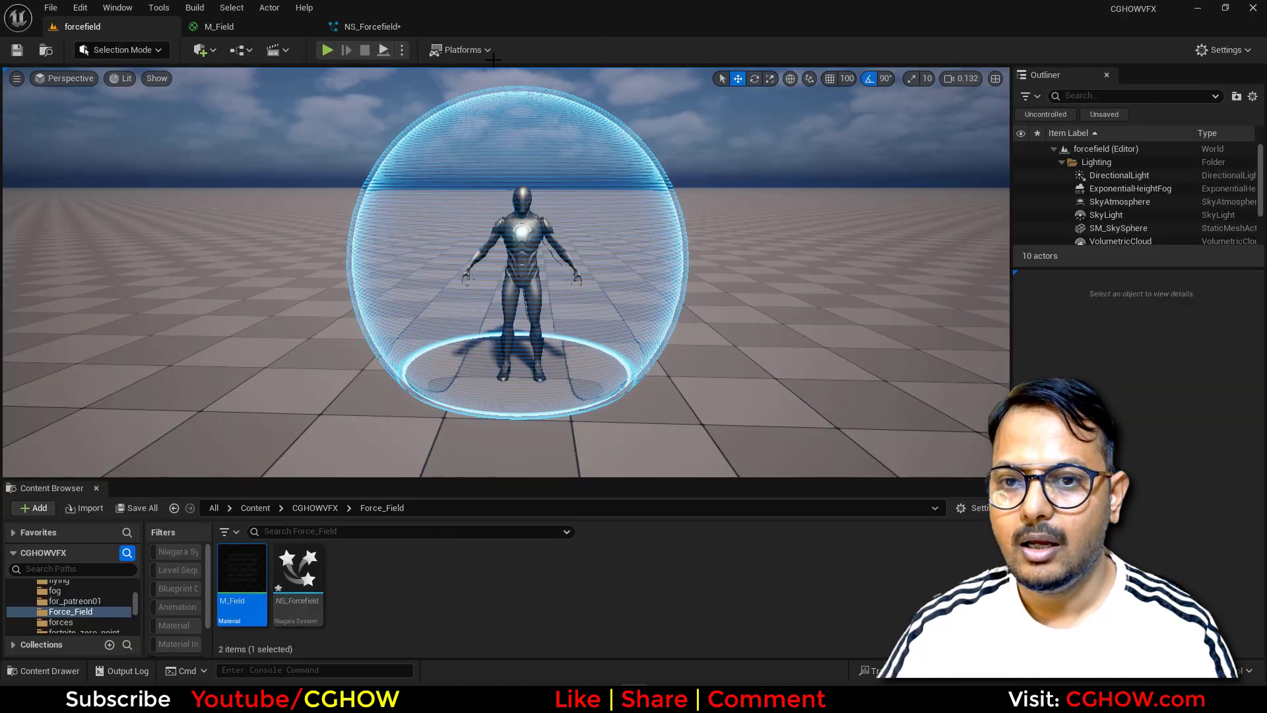
pyautogui.click(394, 29)
# Switch Minimal001's Mesh Scale Mode to Non-Uniform and enter 7 for the X and Z scale
pyautogui.click(612, 428)
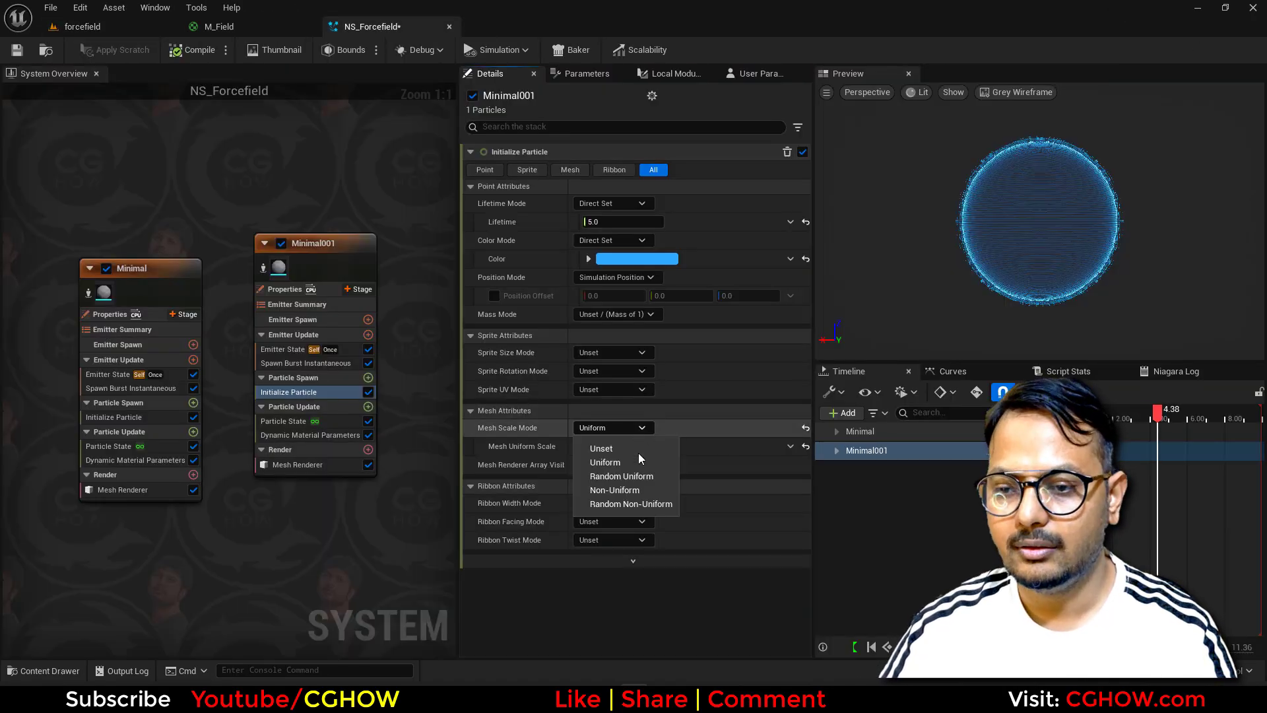
pyautogui.click(632, 490)
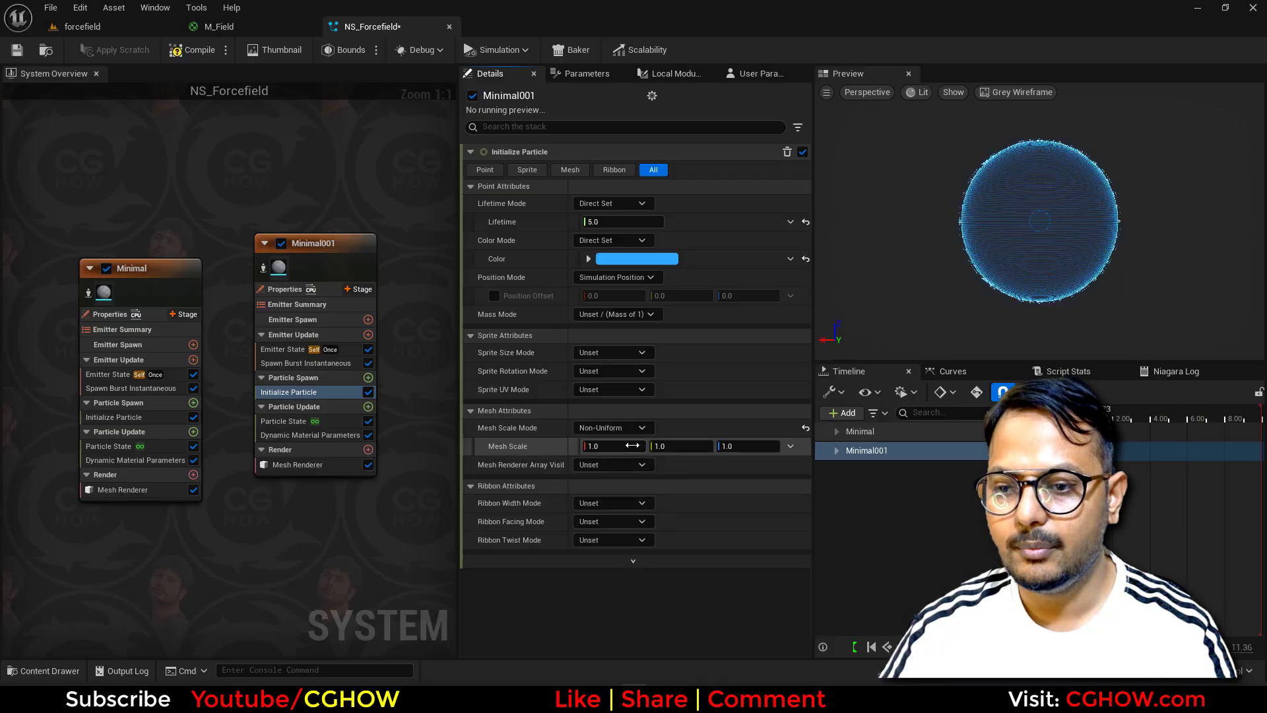
pyautogui.write('7')
pyautogui.click(745, 447)
pyautogui.write('7')
pyautogui.press('Return')
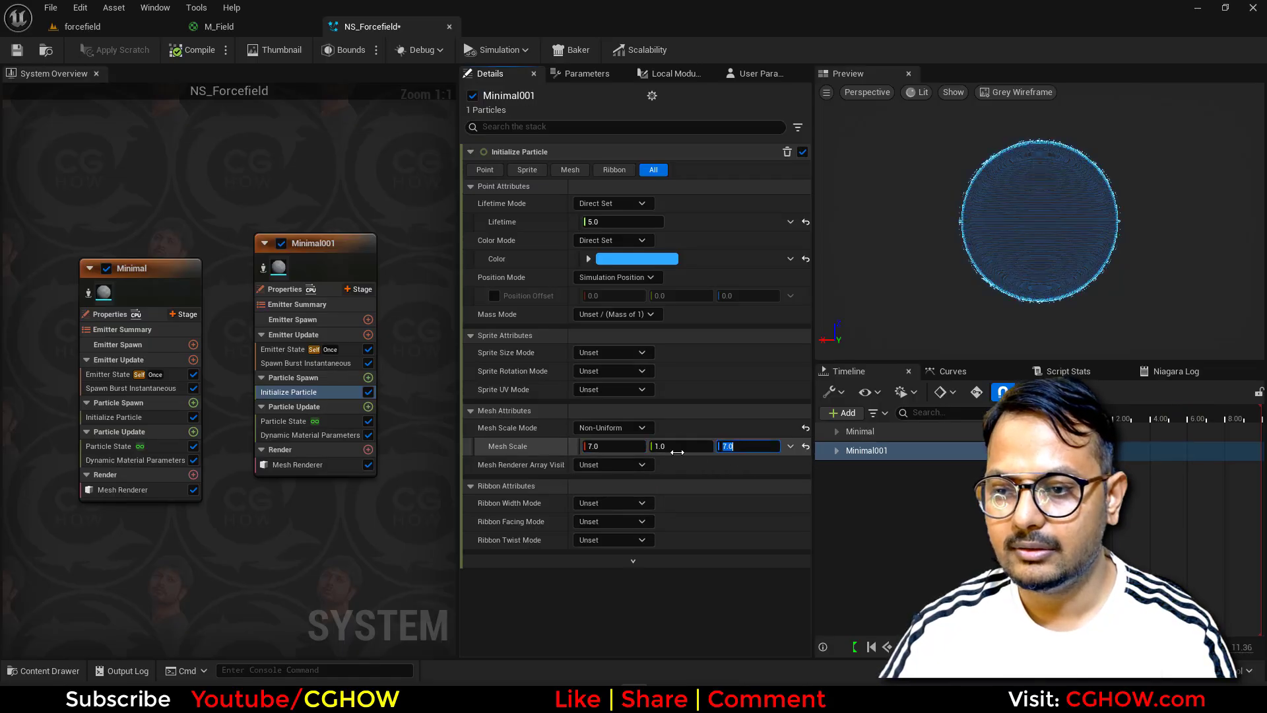
# Set Minimal001's Mesh Scale to 7.2 in X and Y and view the force field in the level
pyautogui.write('2.')
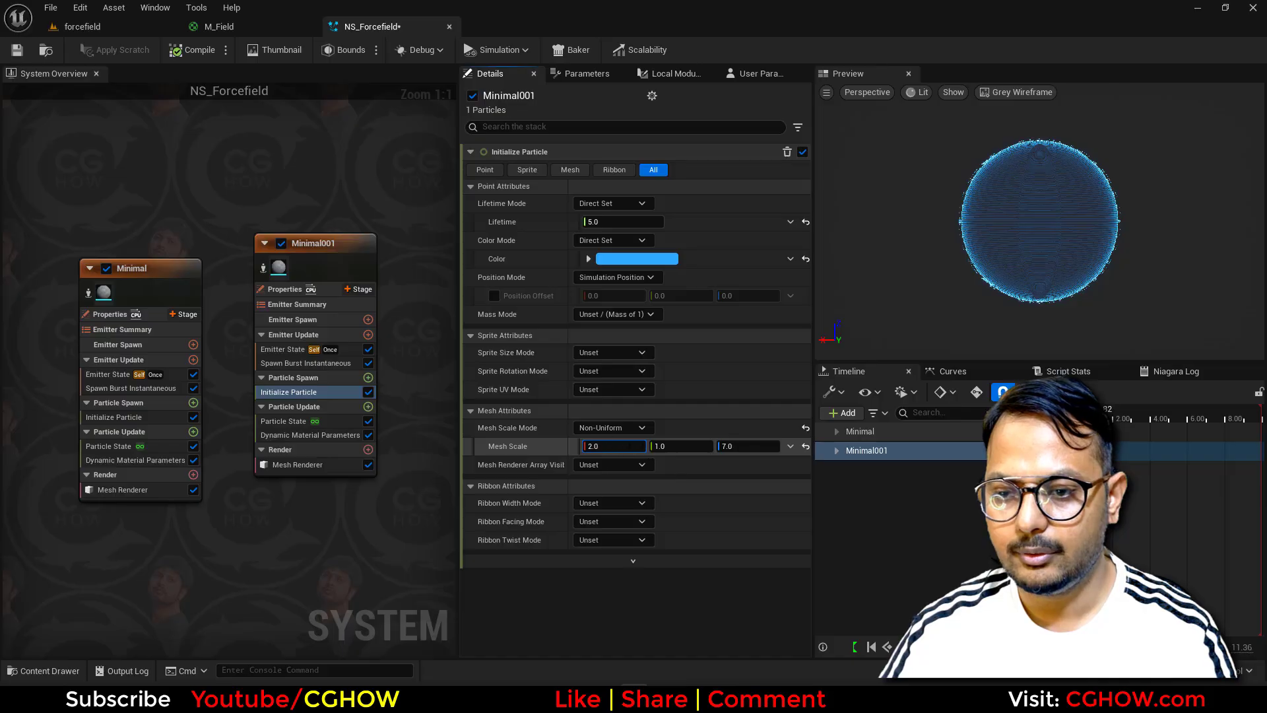
pyautogui.write('7.')
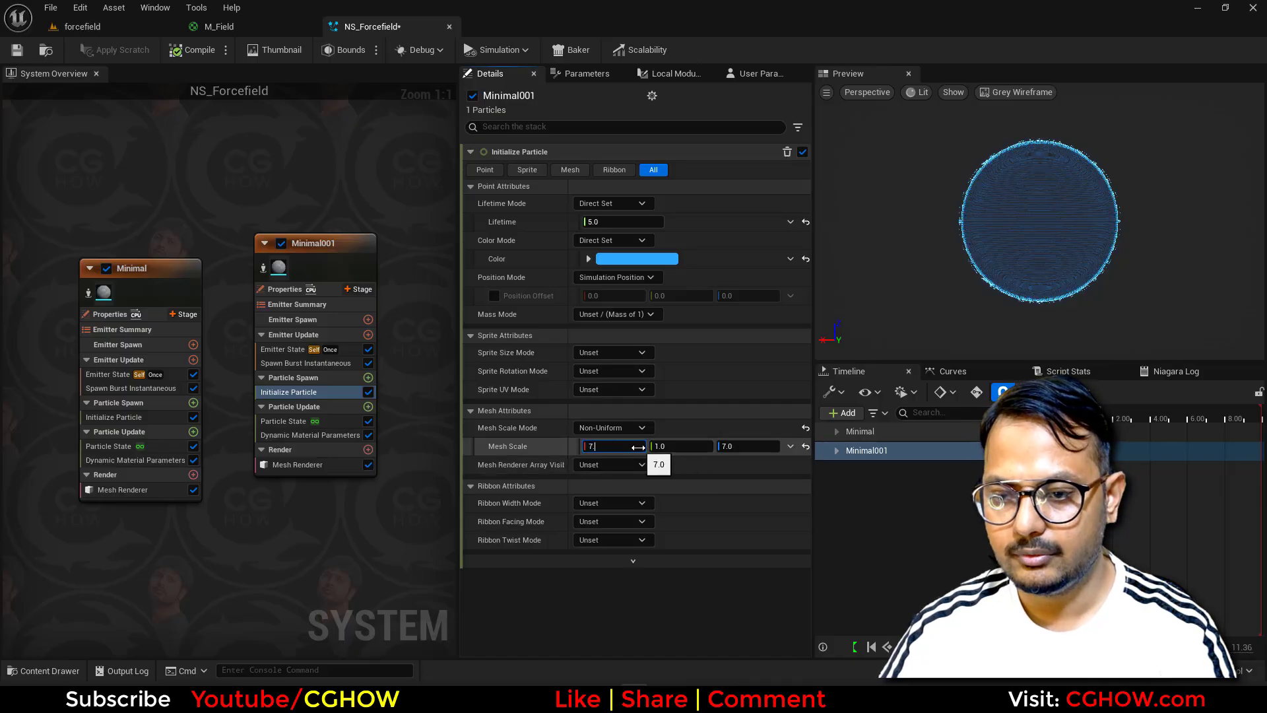
pyautogui.write('2')
pyautogui.press('Return')
pyautogui.click(681, 446)
pyautogui.write('7.2')
pyautogui.press('Return')
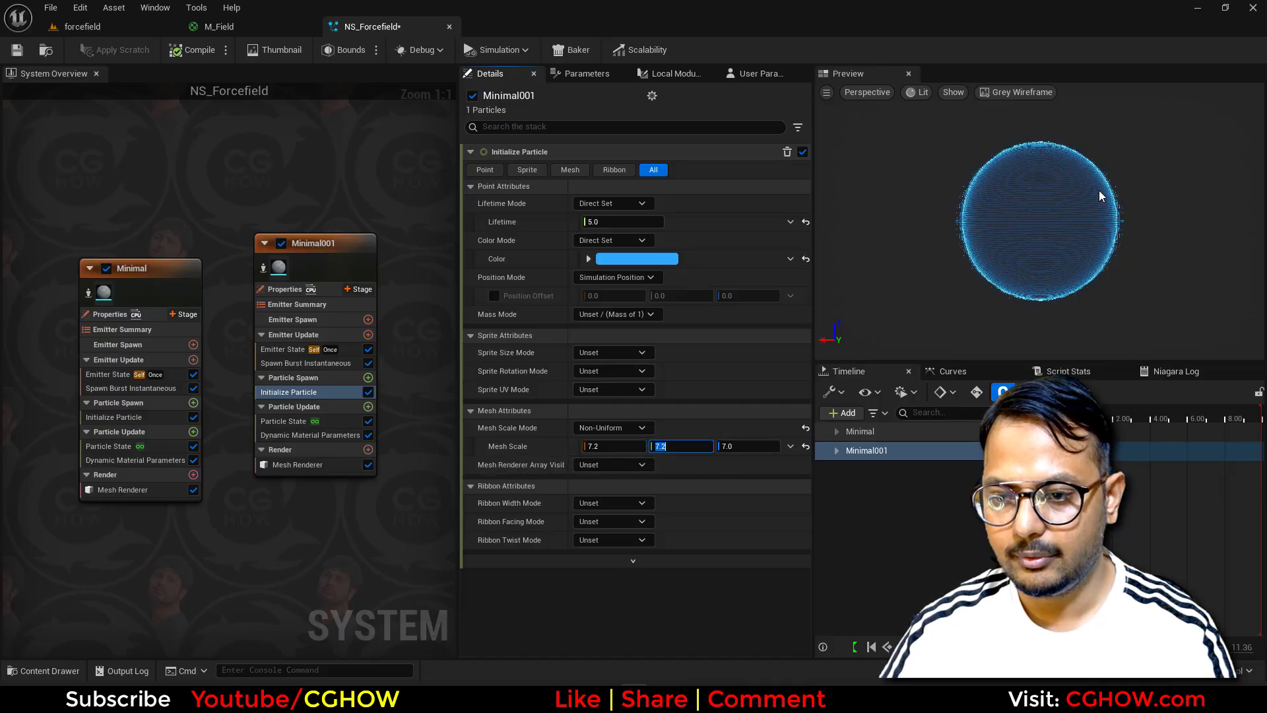
pyautogui.click(123, 28)
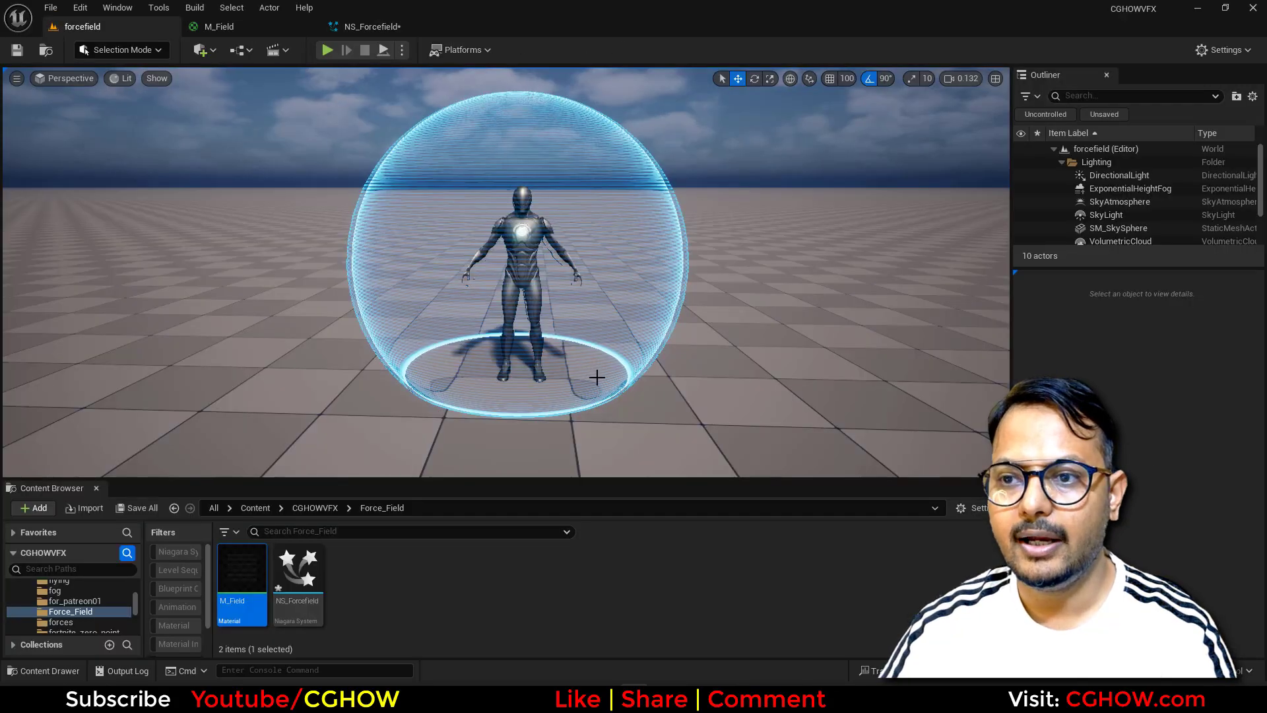
# Lower the Alpha of Minimal001's particle color to 0.5 and view the force field in the level
pyautogui.click(392, 27)
pyautogui.click(590, 258)
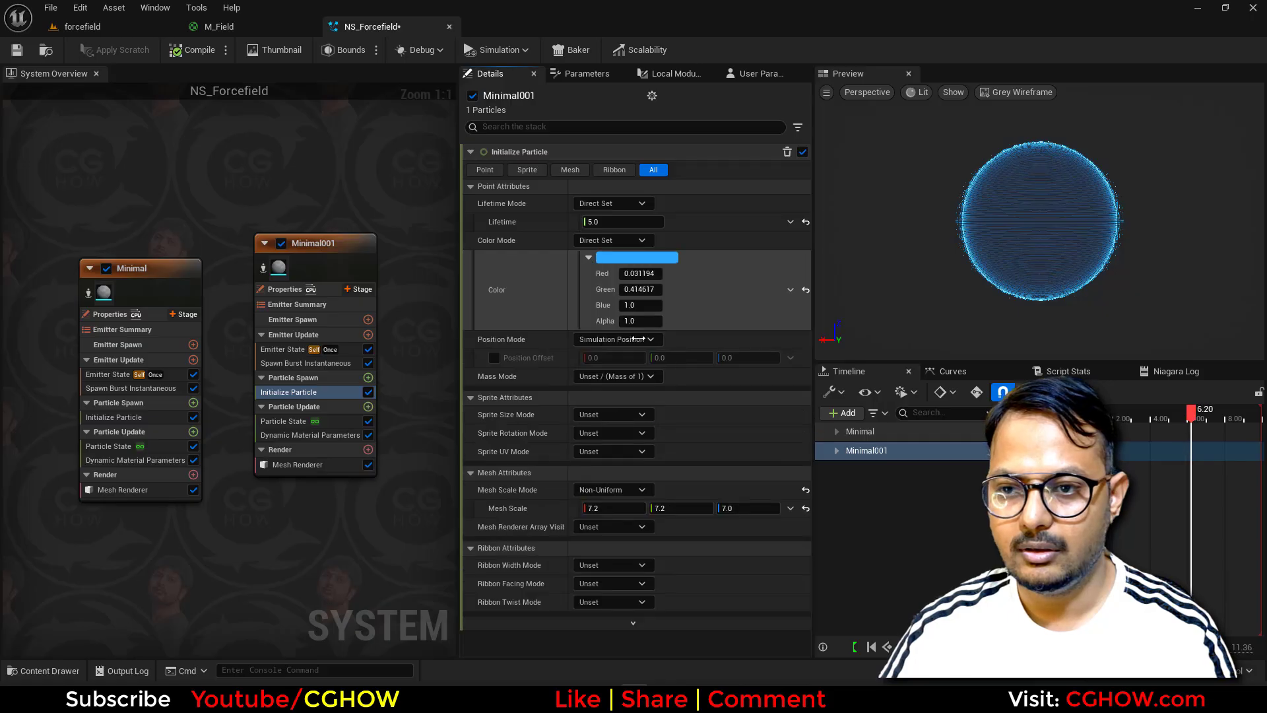
pyautogui.click(120, 30)
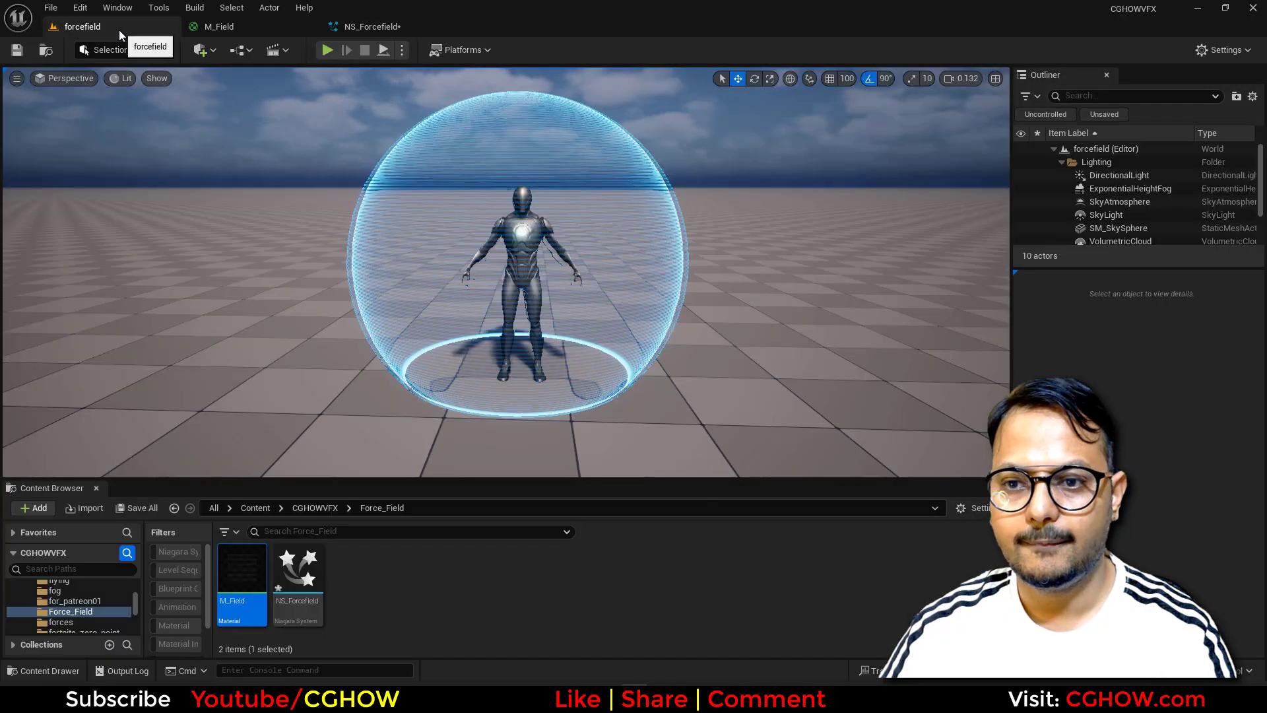
# Set Minimal001's Mesh Scale X to 7.3, edit the Y scale as well, and view the force field in the level
pyautogui.click(380, 28)
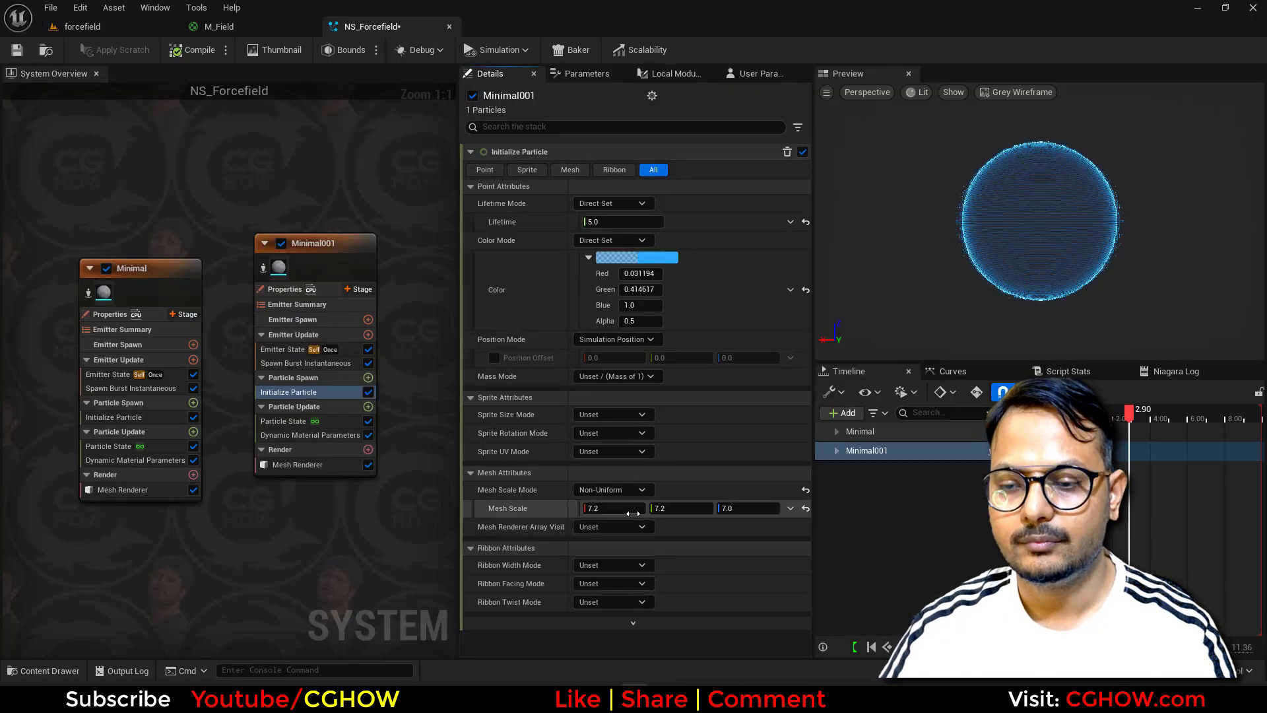
pyautogui.click(618, 511)
pyautogui.write('7')
pyautogui.press('Return')
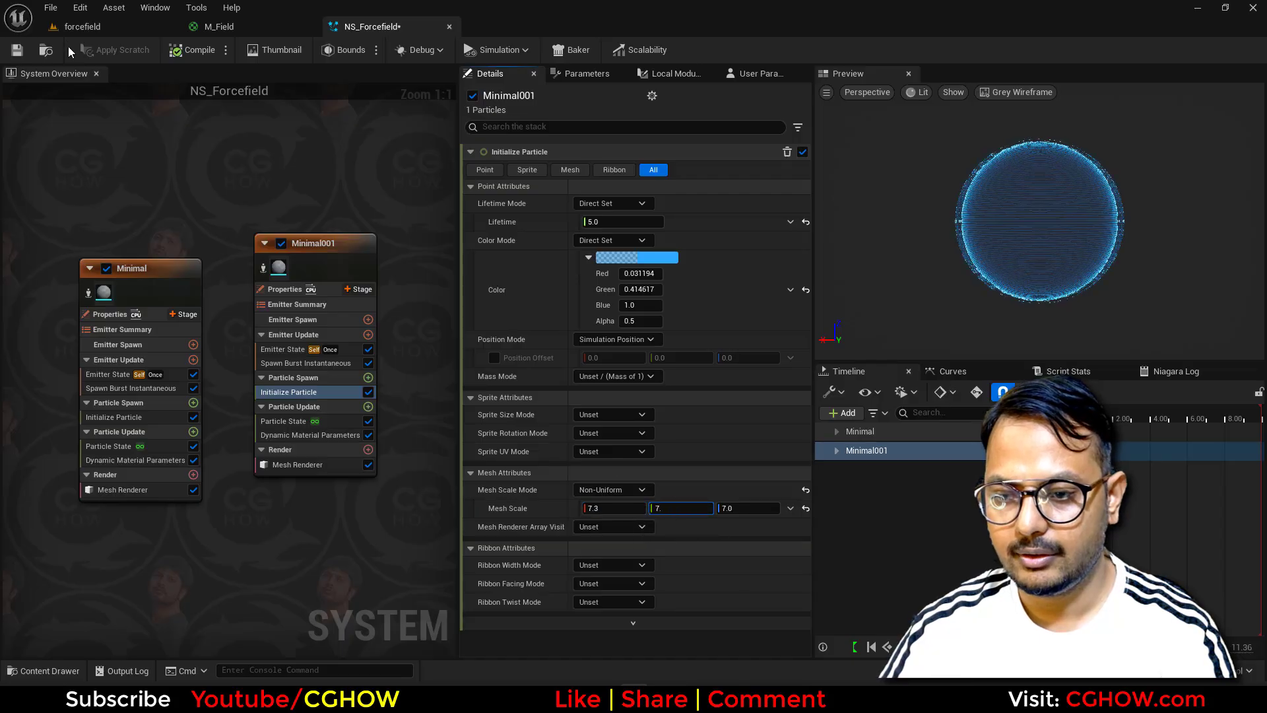
pyautogui.click(83, 26)
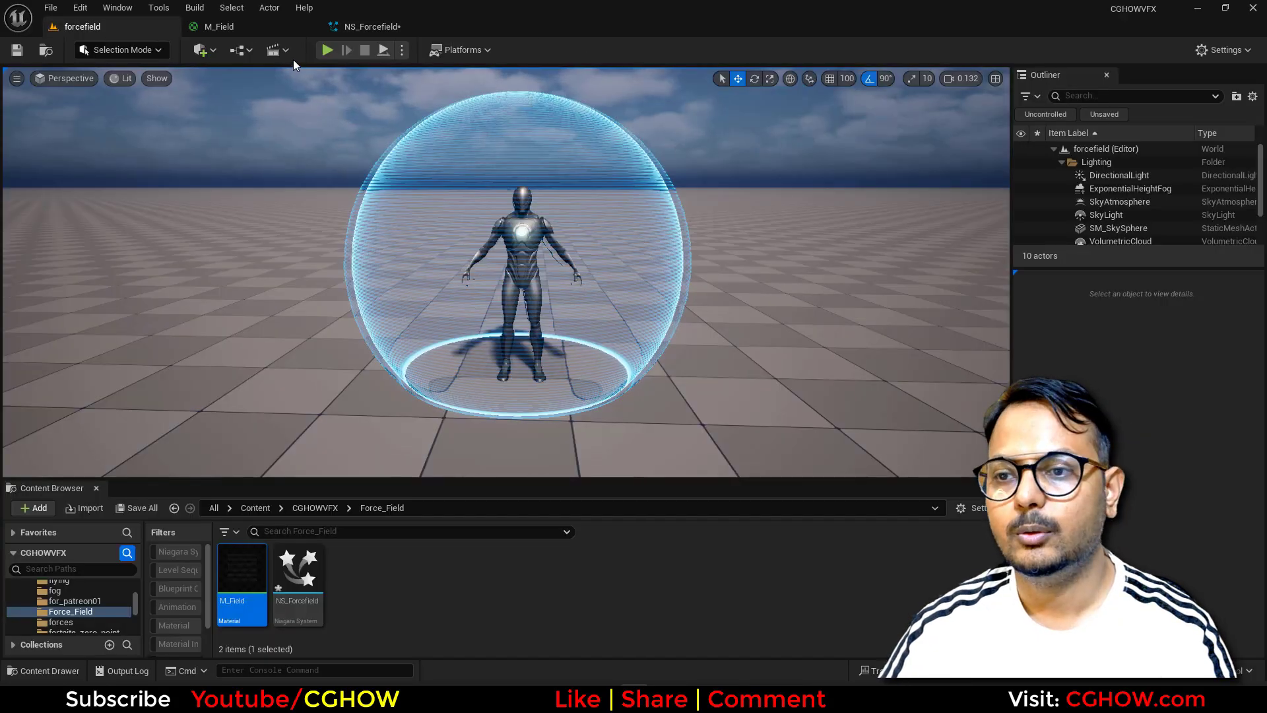
# Duplicate the Minimal001 emitter beside the original and set the copy's Mesh Scale to 7.5 in X and Y
pyautogui.click(363, 27)
pyautogui.moveTo(339, 207); pyautogui.dragTo(177, 176, button='right')
pyautogui.click(174, 215)
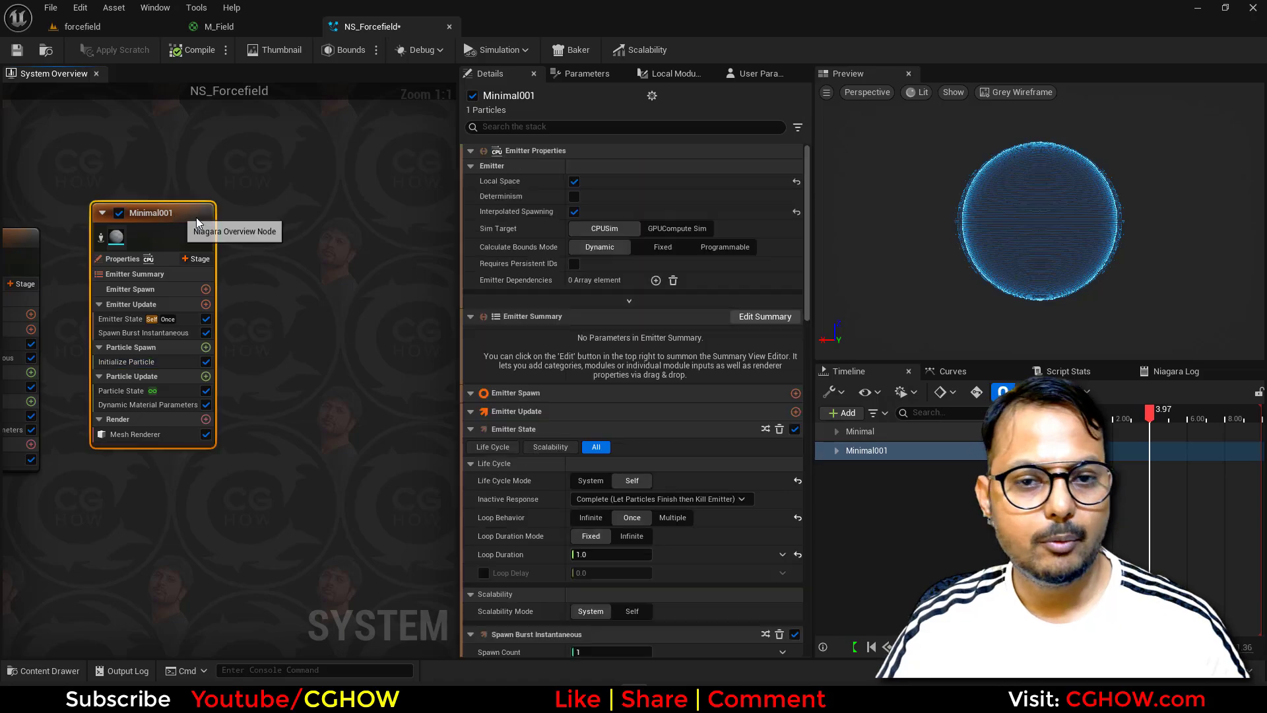
pyautogui.click(260, 197)
pyautogui.hotkey('ctrl', 'v')
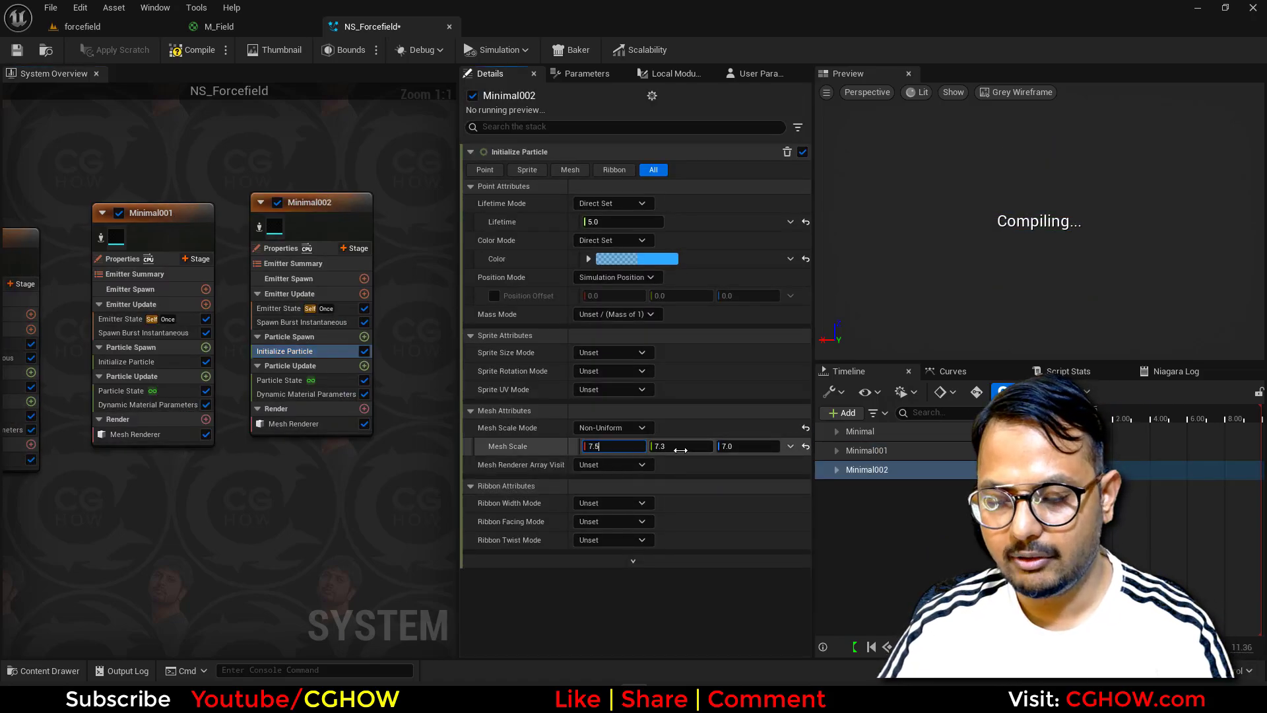
pyautogui.write('.5')
pyautogui.press('Return')
# Lower the Alpha of Minimal002's particle color to 0.2 and view the force field in the level
pyautogui.click(588, 259)
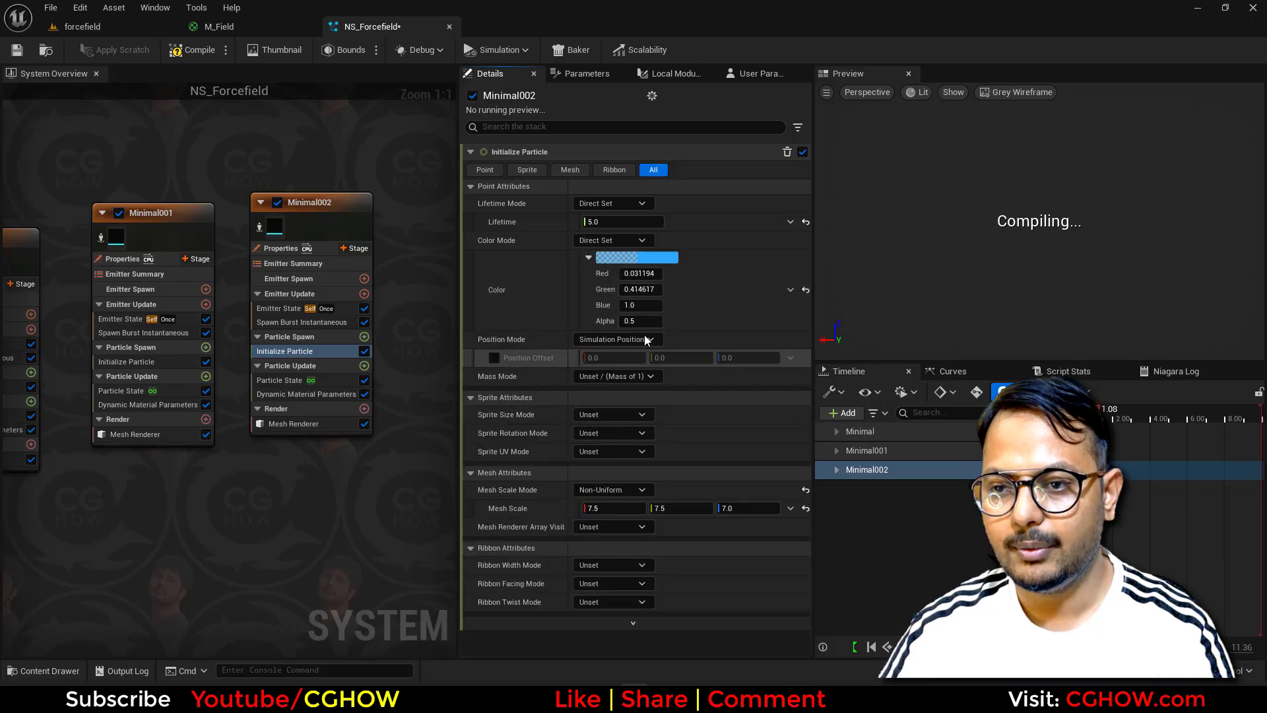
pyautogui.click(639, 321)
pyautogui.click(107, 33)
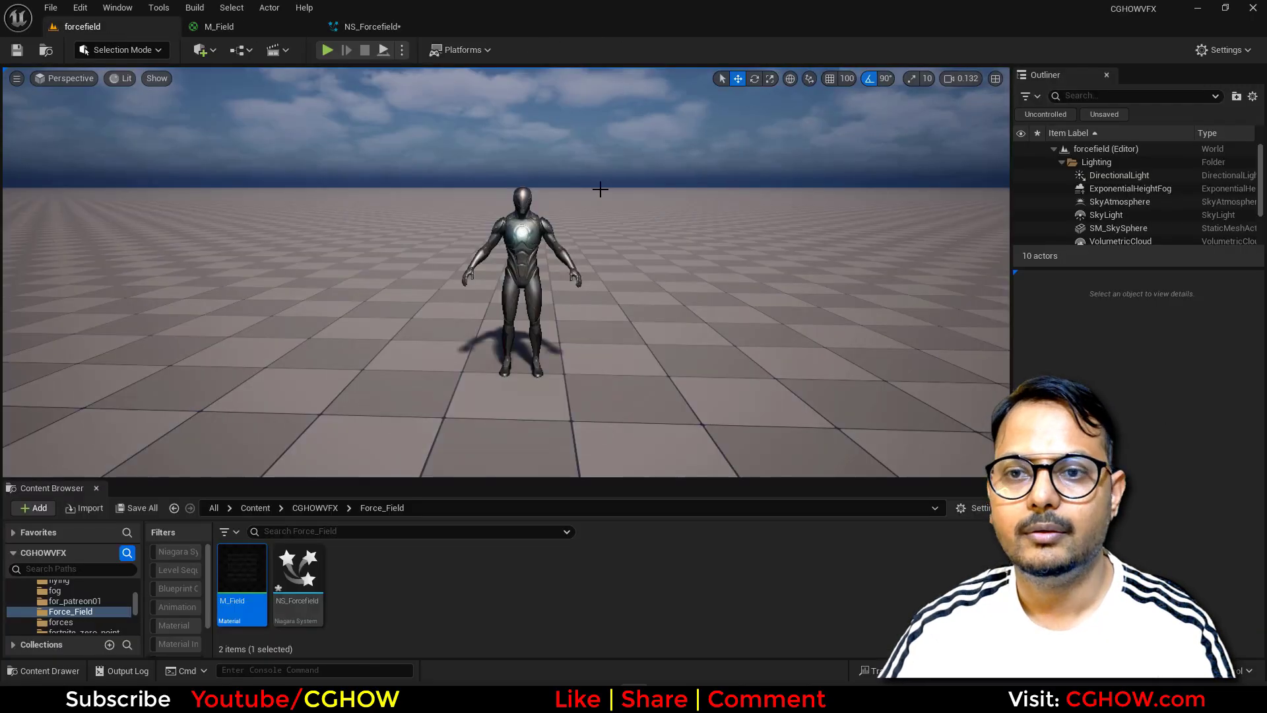
pyautogui.click(371, 27)
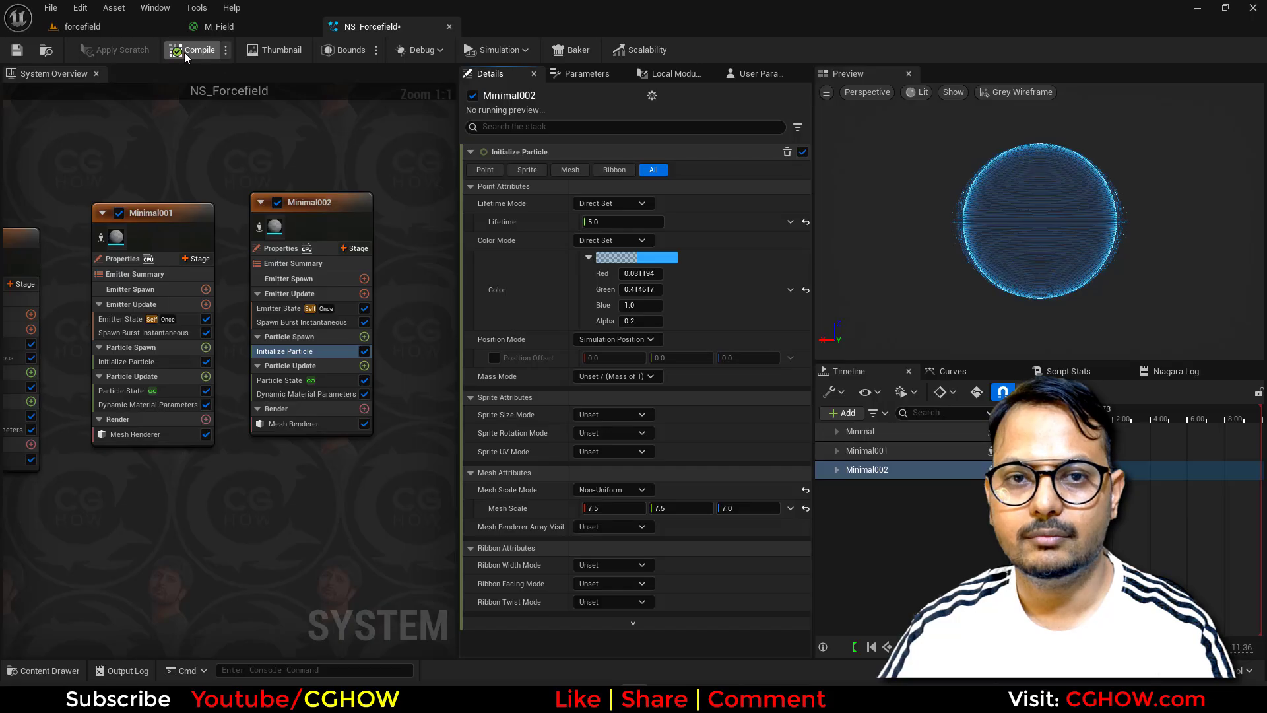
pyautogui.click(97, 22)
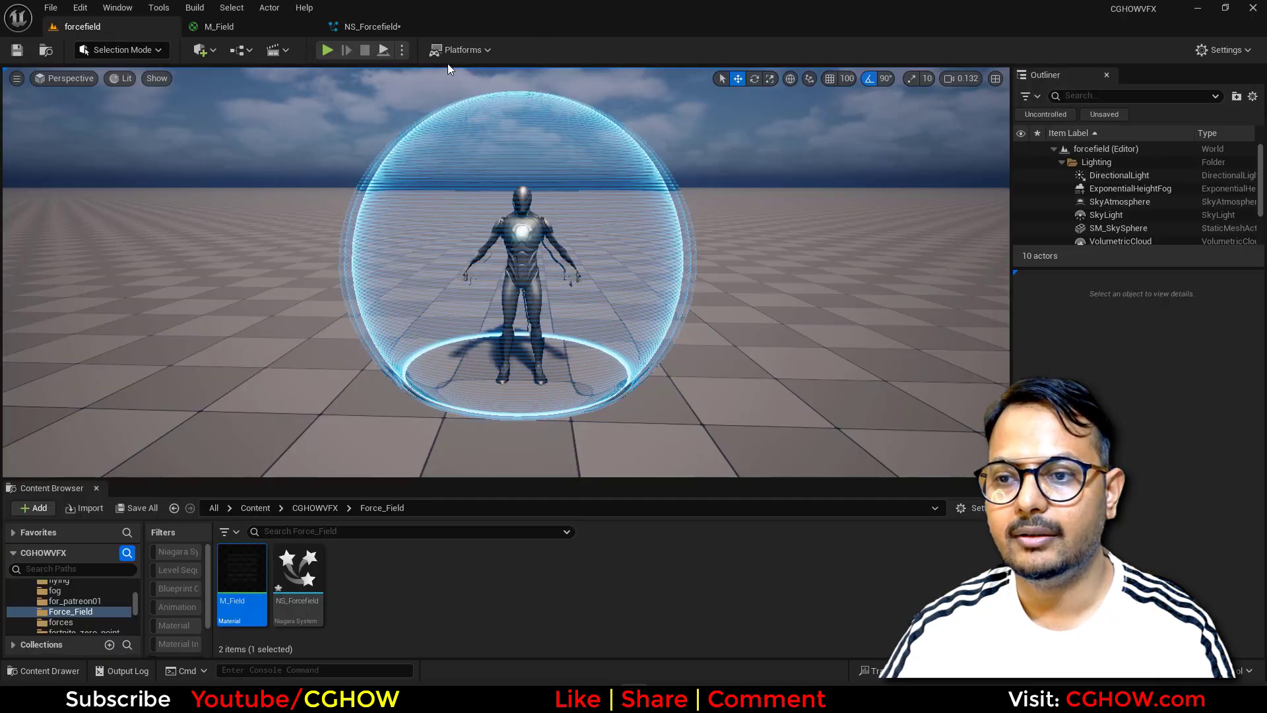
# Set Minimal001's Mesh Scale to 7.25 in X and Y and view the force field in the level
pyautogui.click(394, 33)
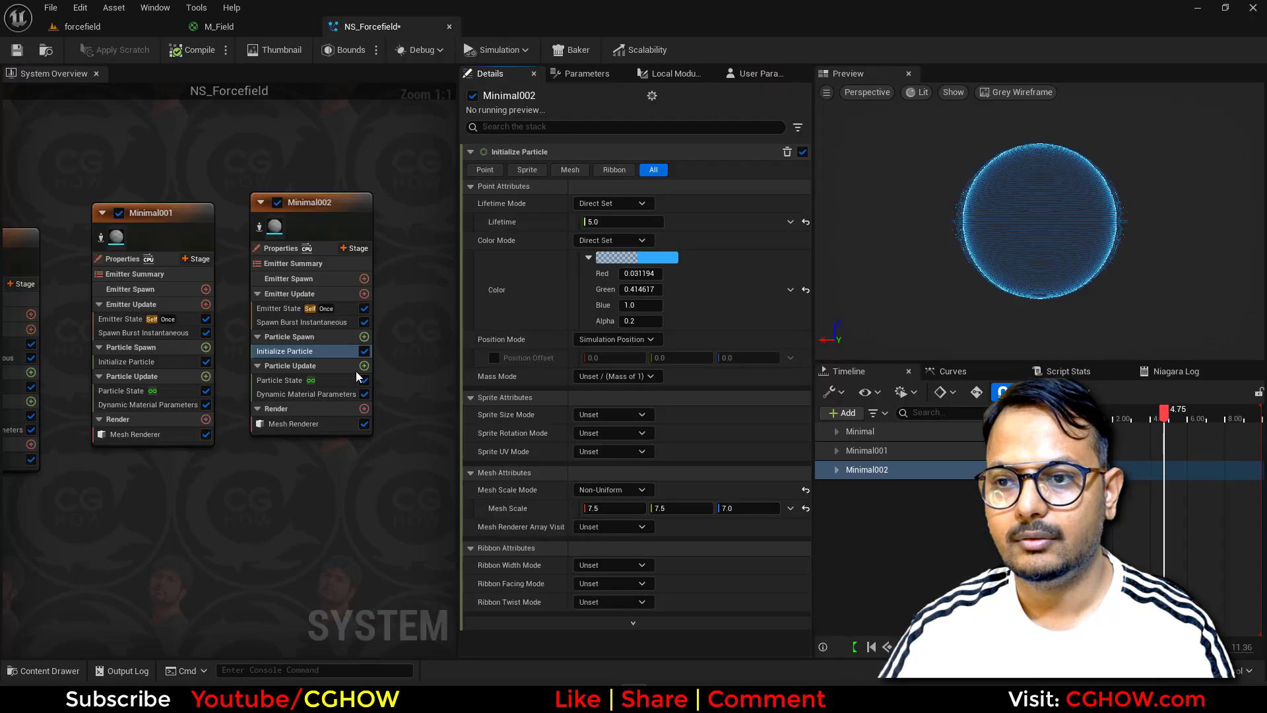
pyautogui.click(255, 346)
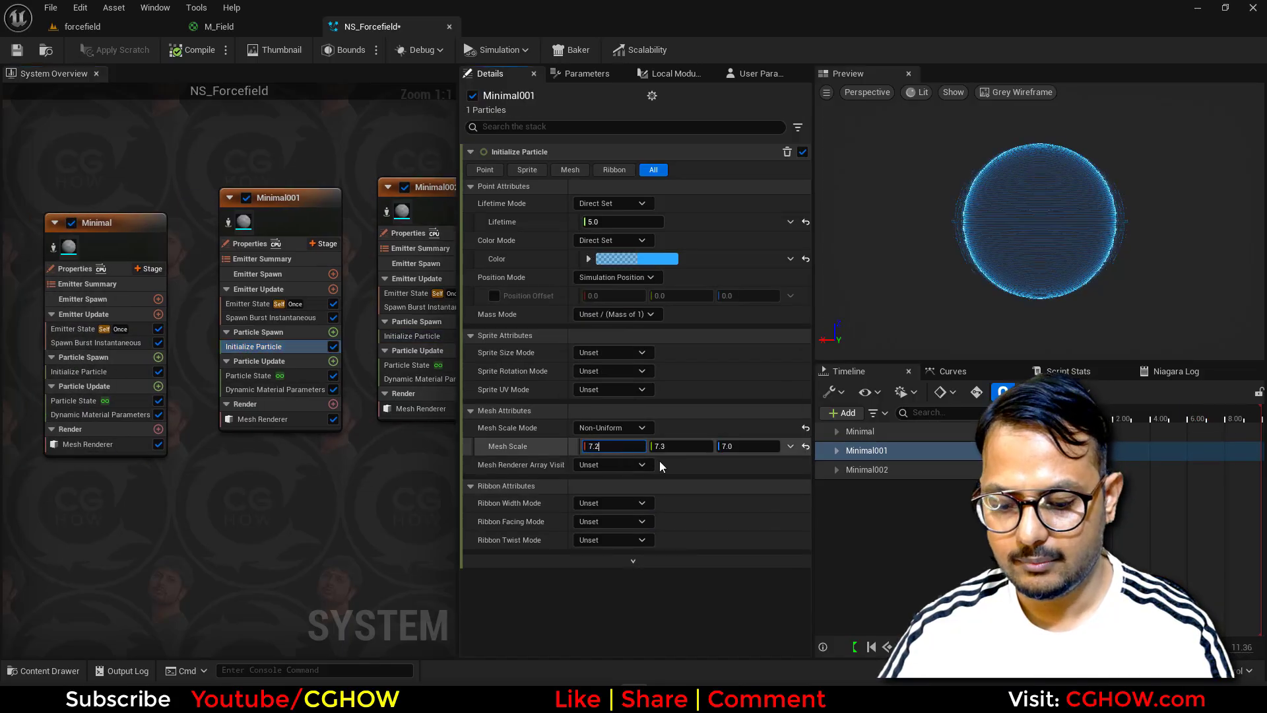
pyautogui.click(614, 446)
pyautogui.click(679, 446)
pyautogui.write('7.25')
pyautogui.press('Return')
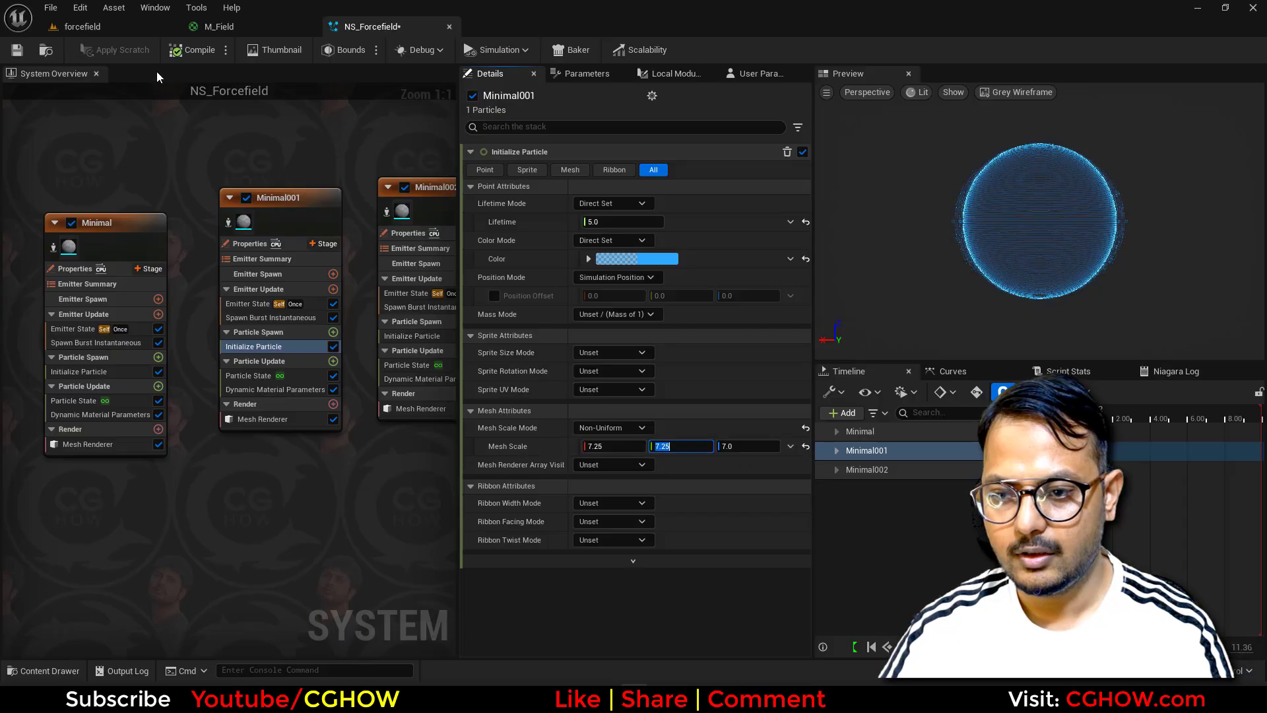
pyautogui.click(121, 28)
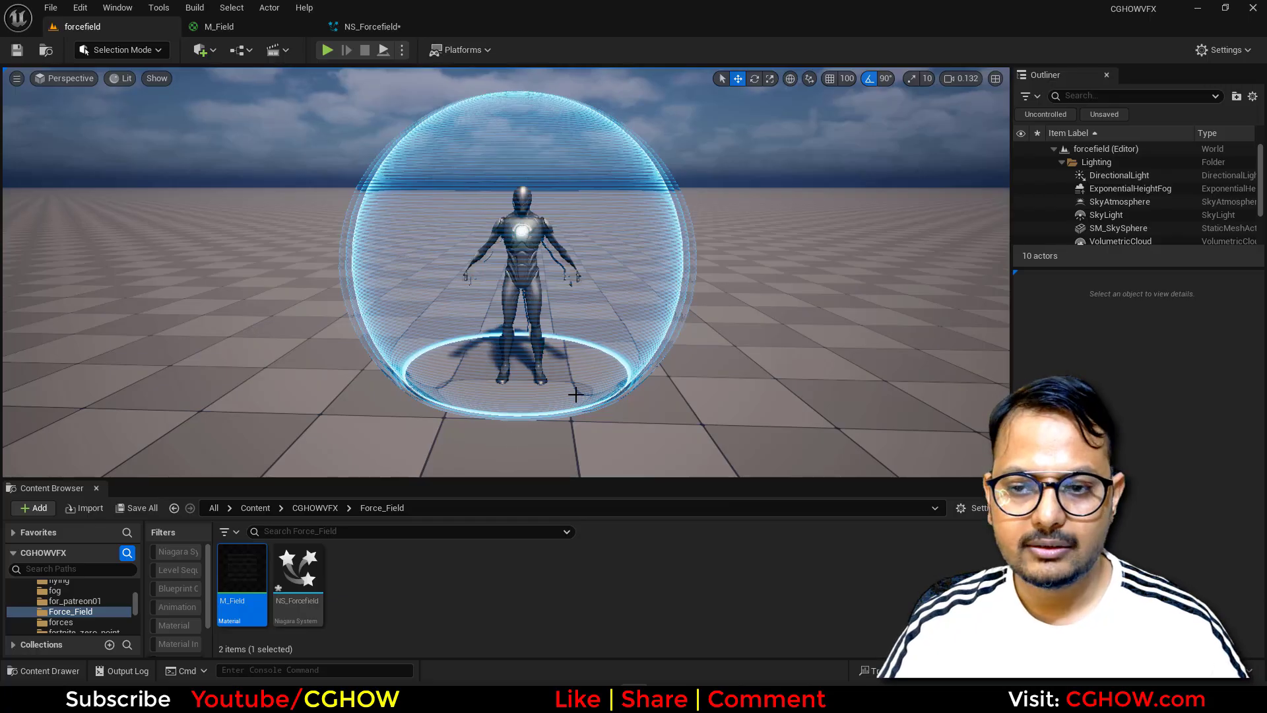
# Save the NS_Forcefield Niagara system from the Force_Field folder
pyautogui.click(297, 571)
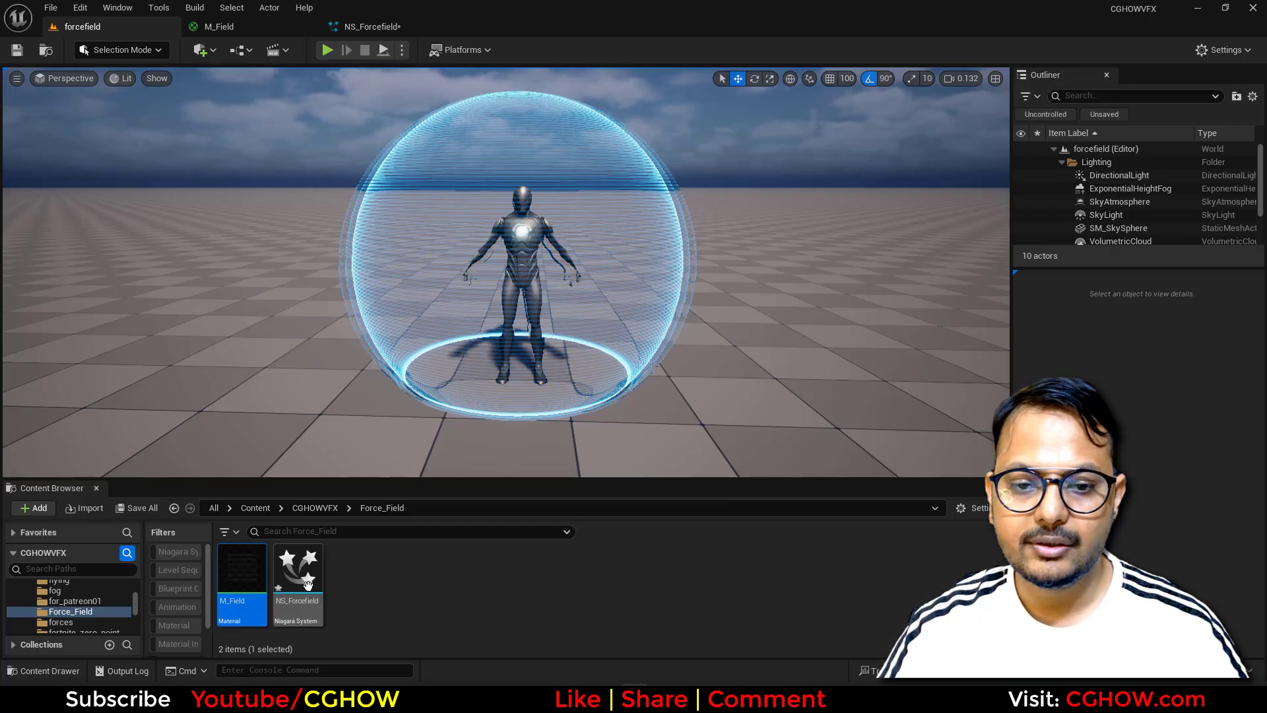
pyautogui.rightClick(292, 561)
pyautogui.click(357, 307)
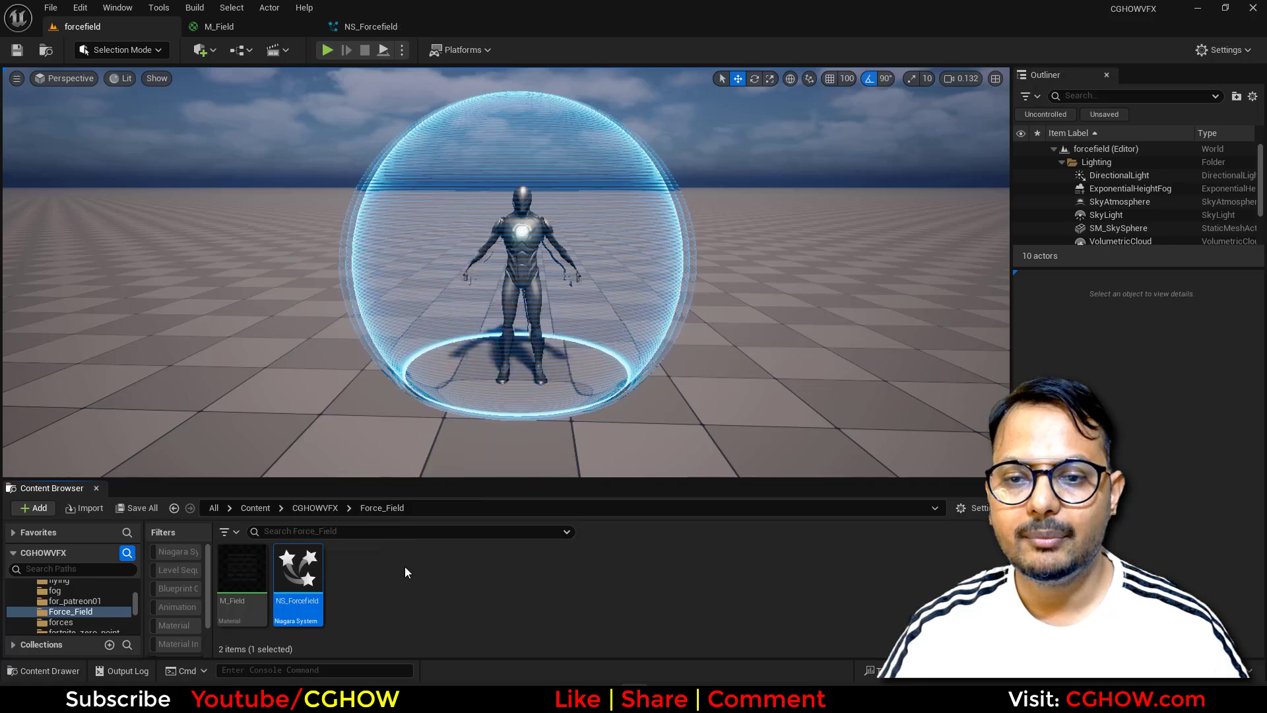
pyautogui.rightClick(399, 588)
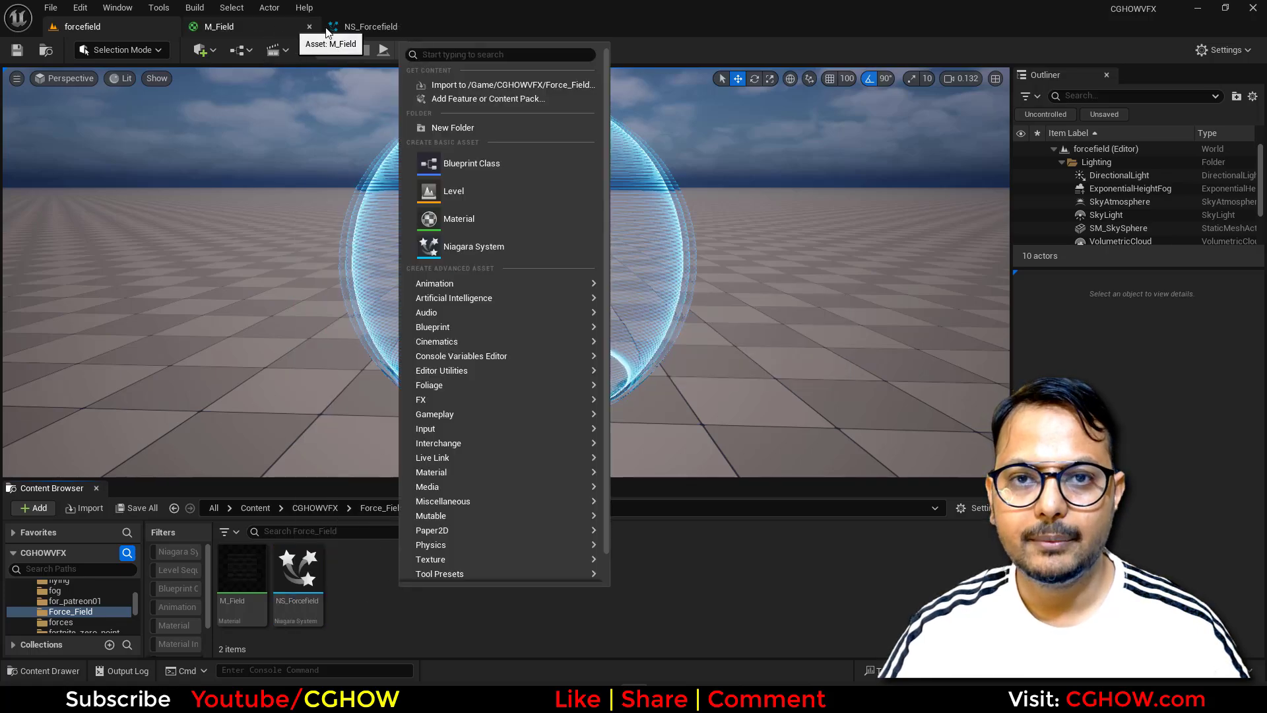
# Duplicate the Minimal002 emitter in NS_Forcefield and place the copy beside it
pyautogui.click(360, 27)
pyautogui.moveTo(322, 174); pyautogui.dragTo(122, 176, button='right')
pyautogui.click(266, 188)
pyautogui.hotkey('ctrl', 'c')
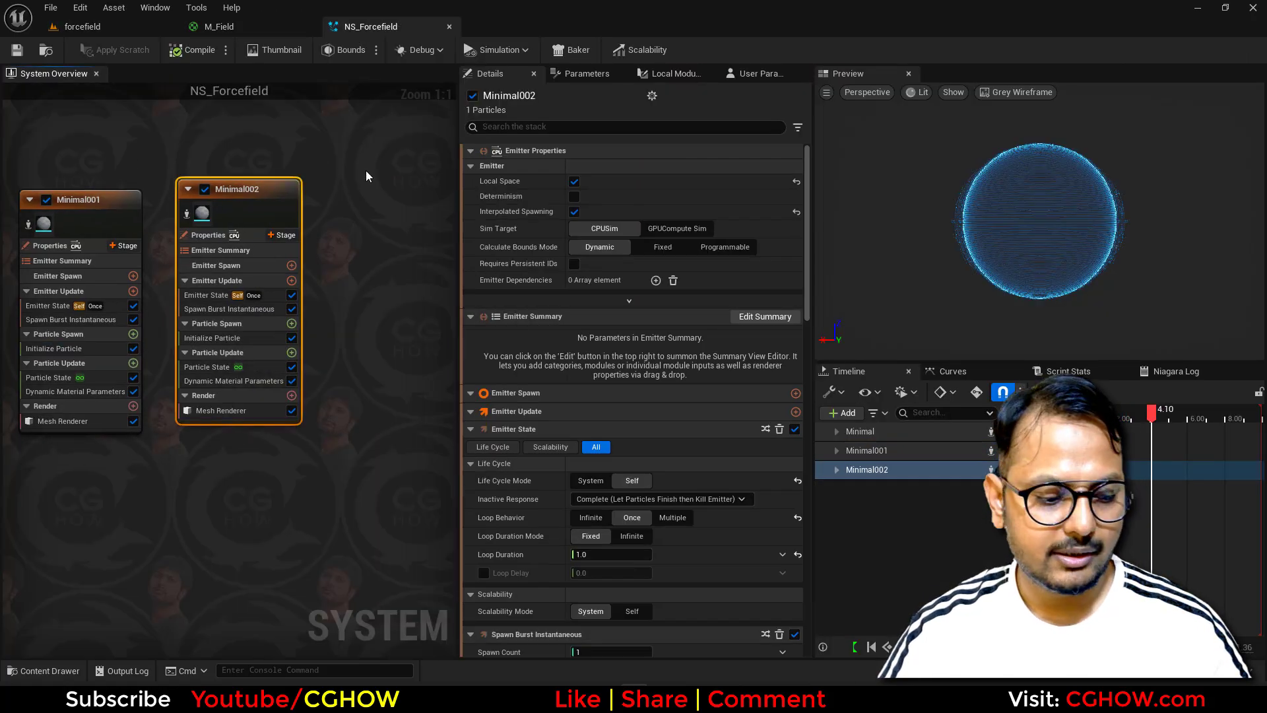
pyautogui.moveTo(378, 173); pyautogui.dragTo(259, 174, button='right')
pyautogui.click(259, 173)
pyautogui.hotkey('ctrl', 'v')
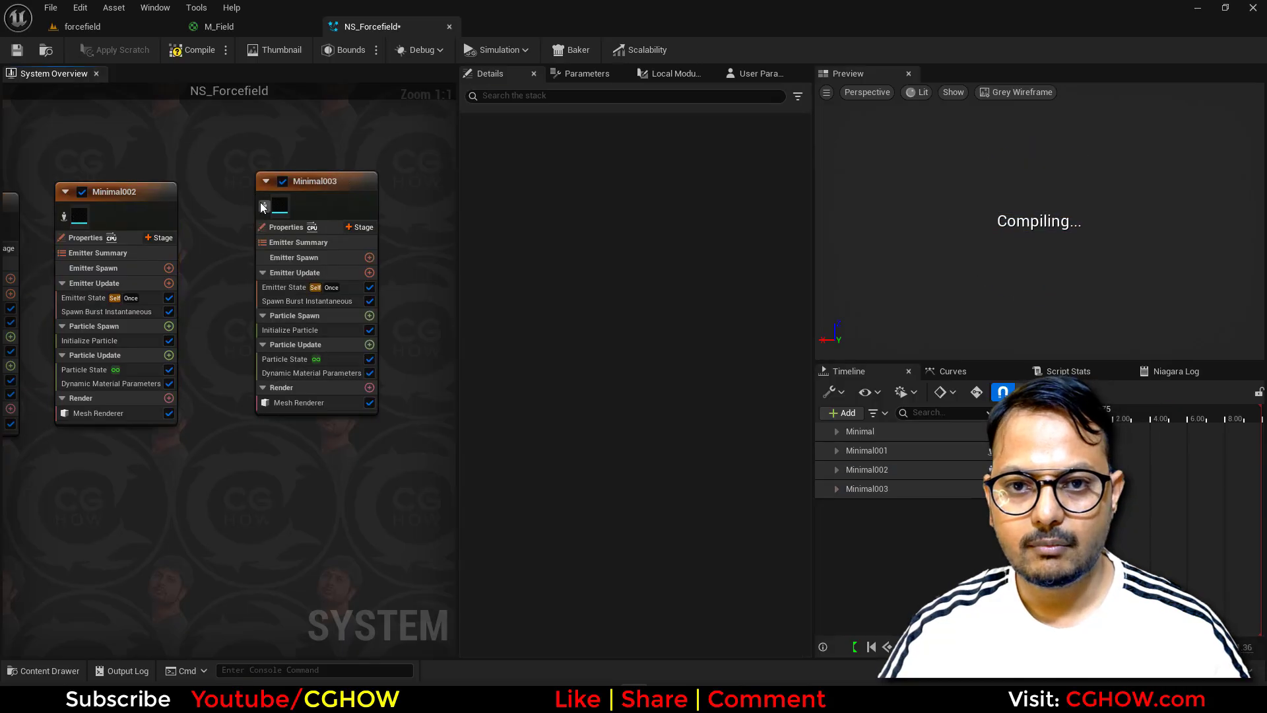
# Isolate the Minimal003 emitter and replace its Mesh Renderer with a Sprite Renderer
pyautogui.click(262, 204)
pyautogui.click(310, 402)
pyautogui.press('Delete')
pyautogui.click(369, 387)
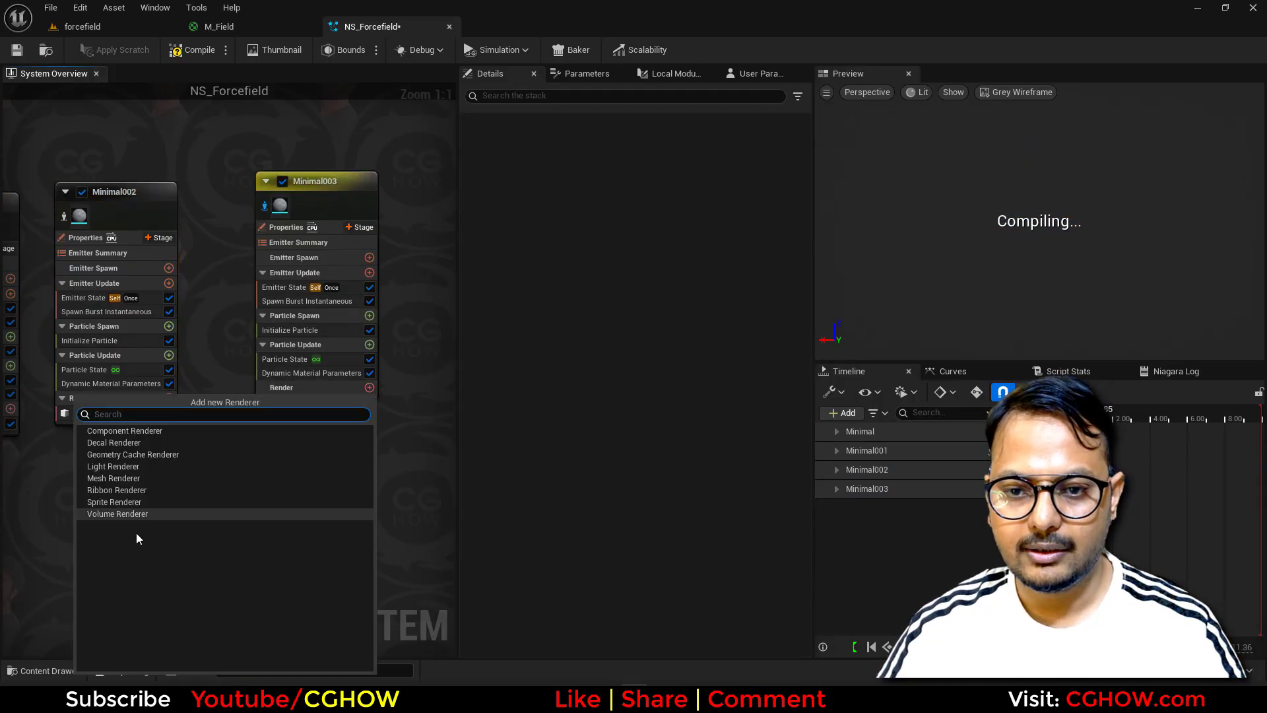
pyautogui.click(105, 501)
# Search the CGHOWVFX folder's materials for "ring" and open the M_Ring material
pyautogui.click(79, 27)
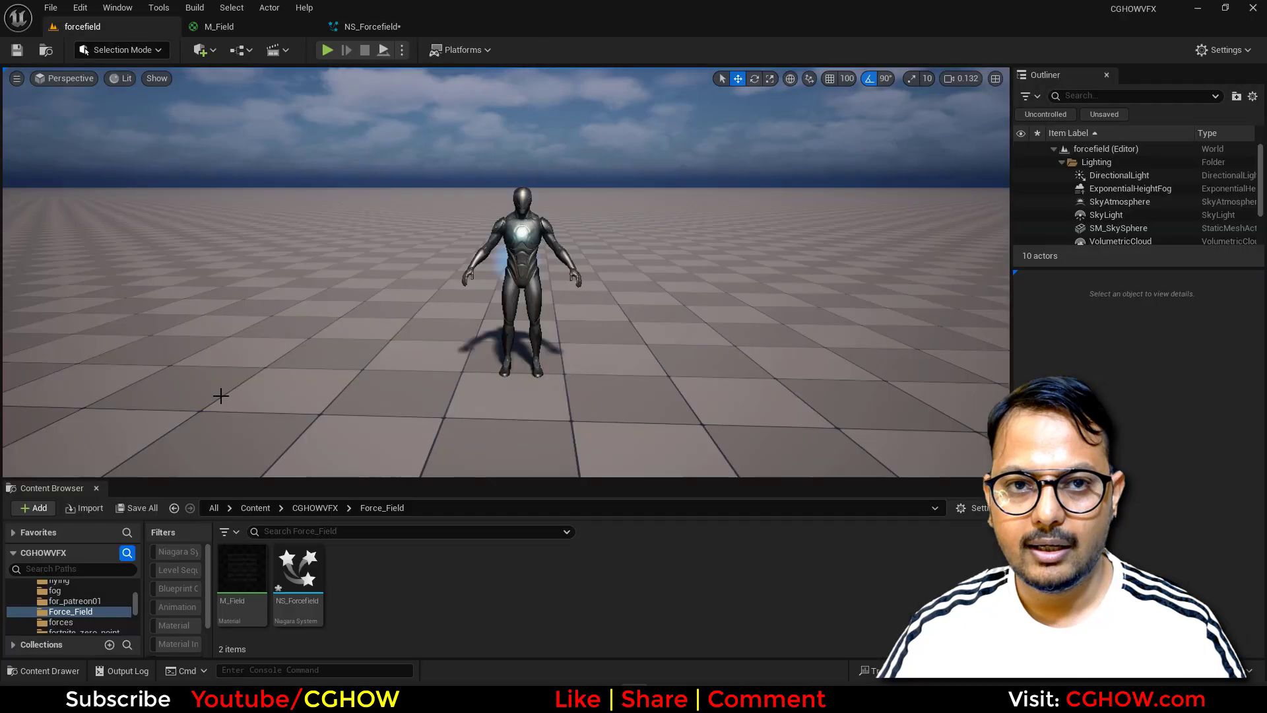
pyautogui.click(313, 507)
pyautogui.click(175, 624)
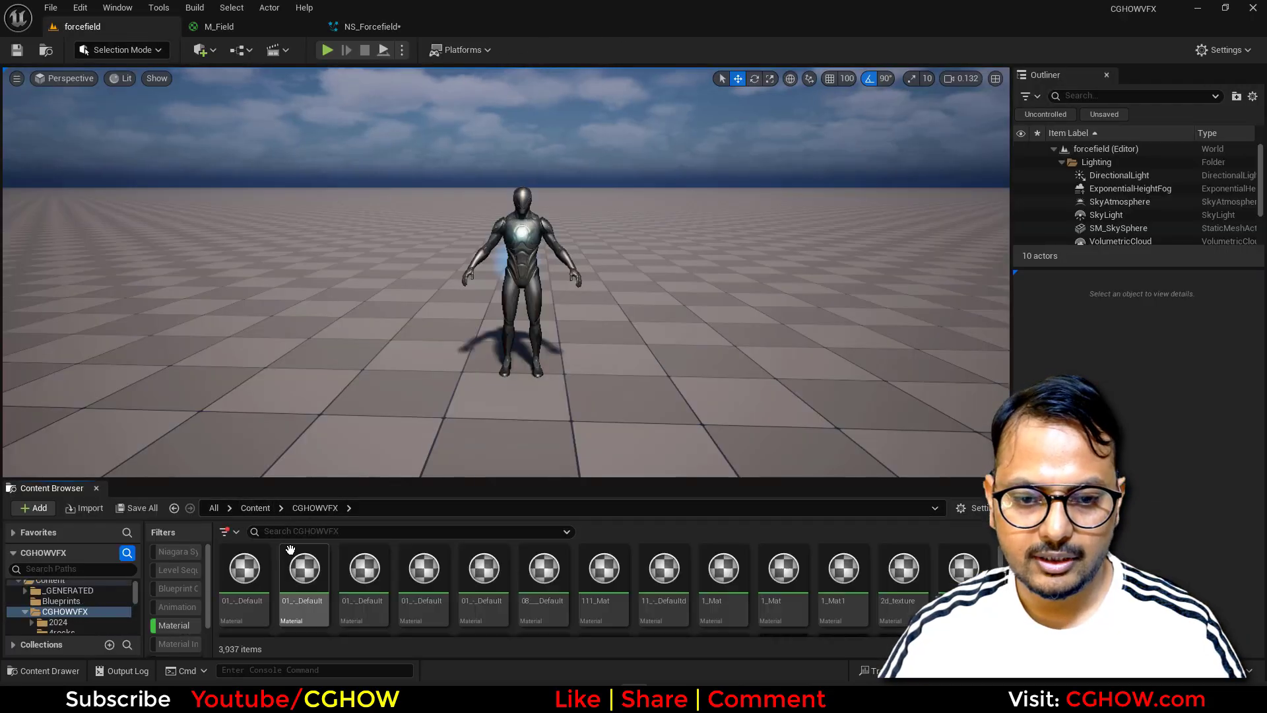
pyautogui.click(308, 531)
pyautogui.write('ring')
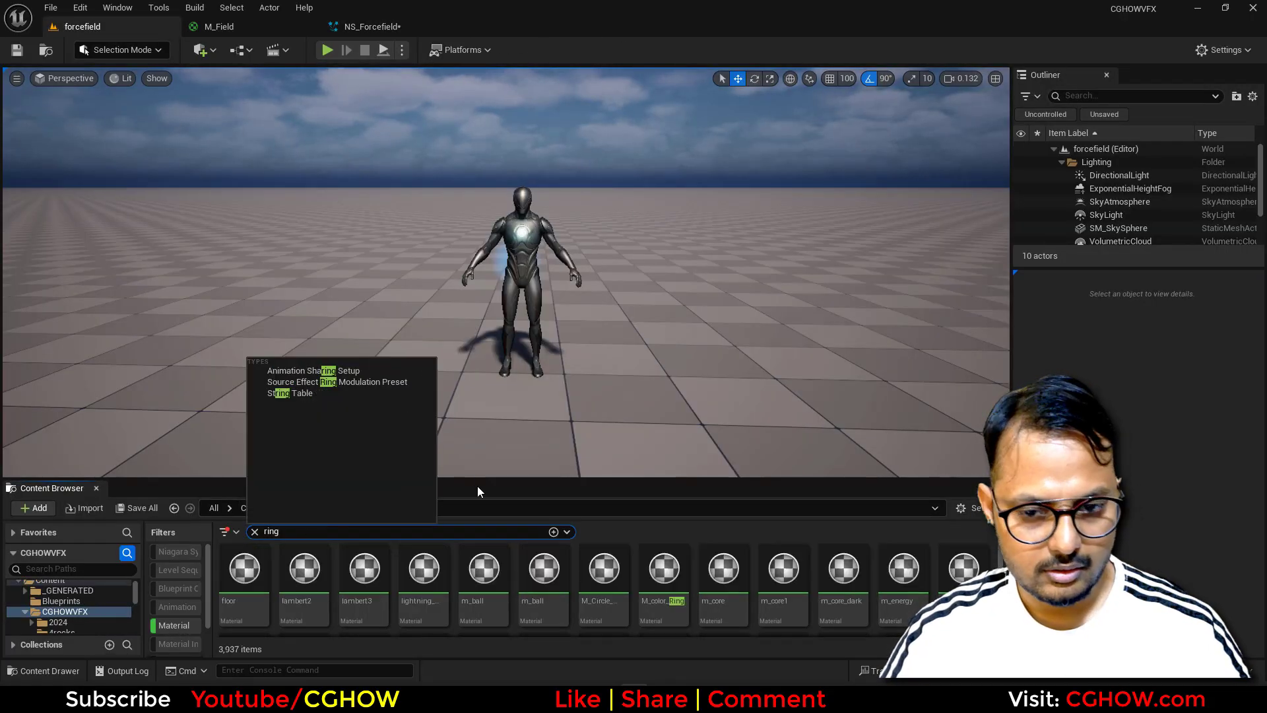
pyautogui.moveTo(487, 477); pyautogui.dragTo(487, 297)
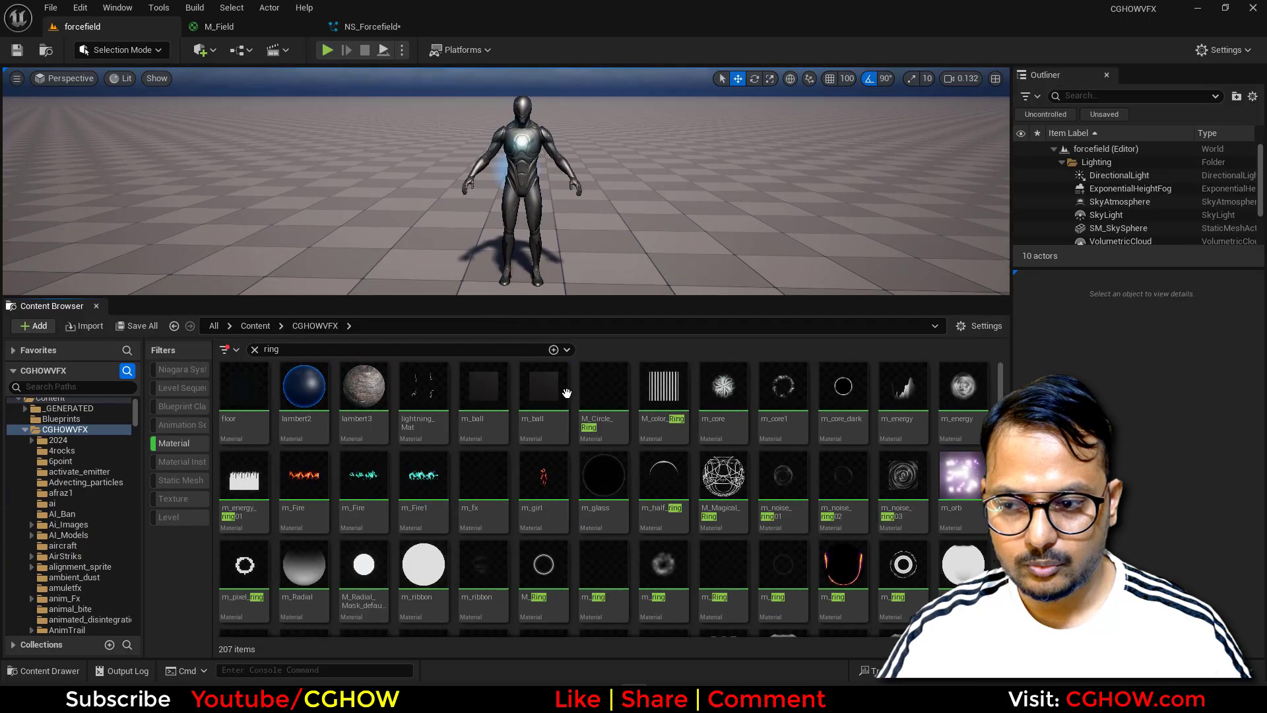
pyautogui.scroll(-3, 401, 458)
pyautogui.scroll(-1, 786, 515)
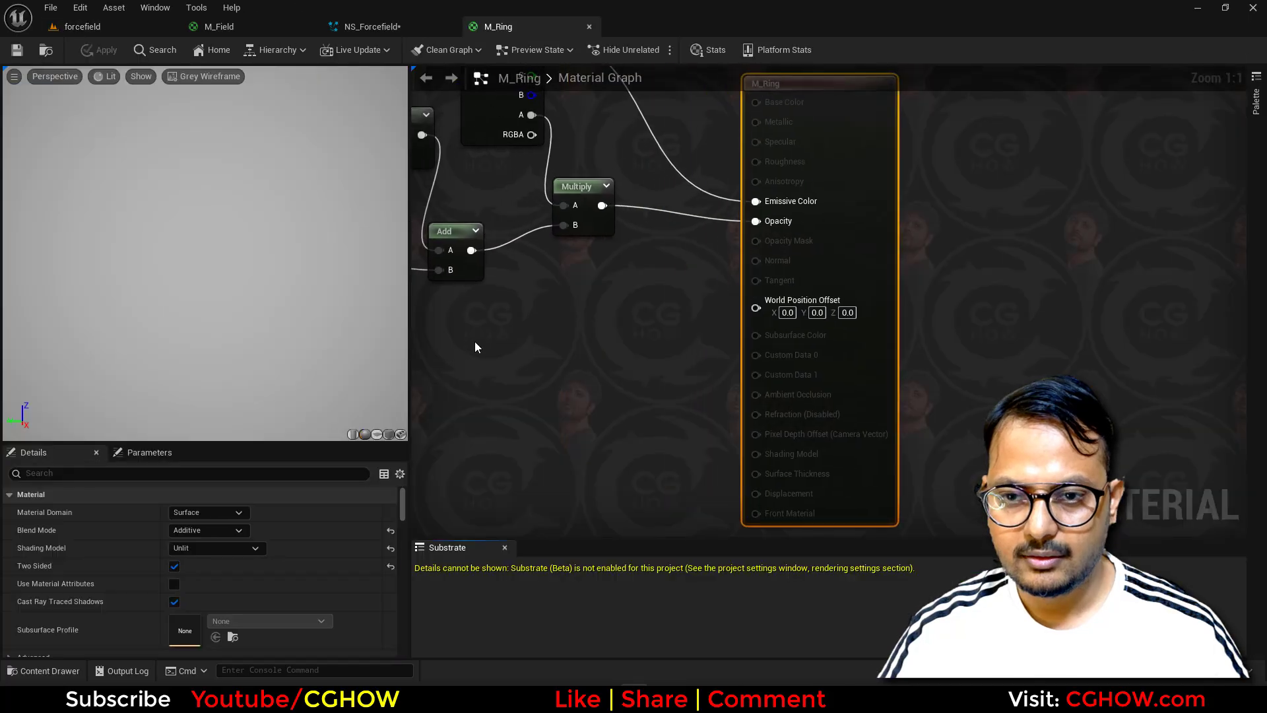
# Examine M_Ring's node graph, including the RadialGradientExponential node, and preview the material on a plane
pyautogui.moveTo(474, 342); pyautogui.dragTo(815, 411, button='right')
pyautogui.scroll(-2, 687, 446)
pyautogui.moveTo(686, 446); pyautogui.dragTo(799, 378, button='right')
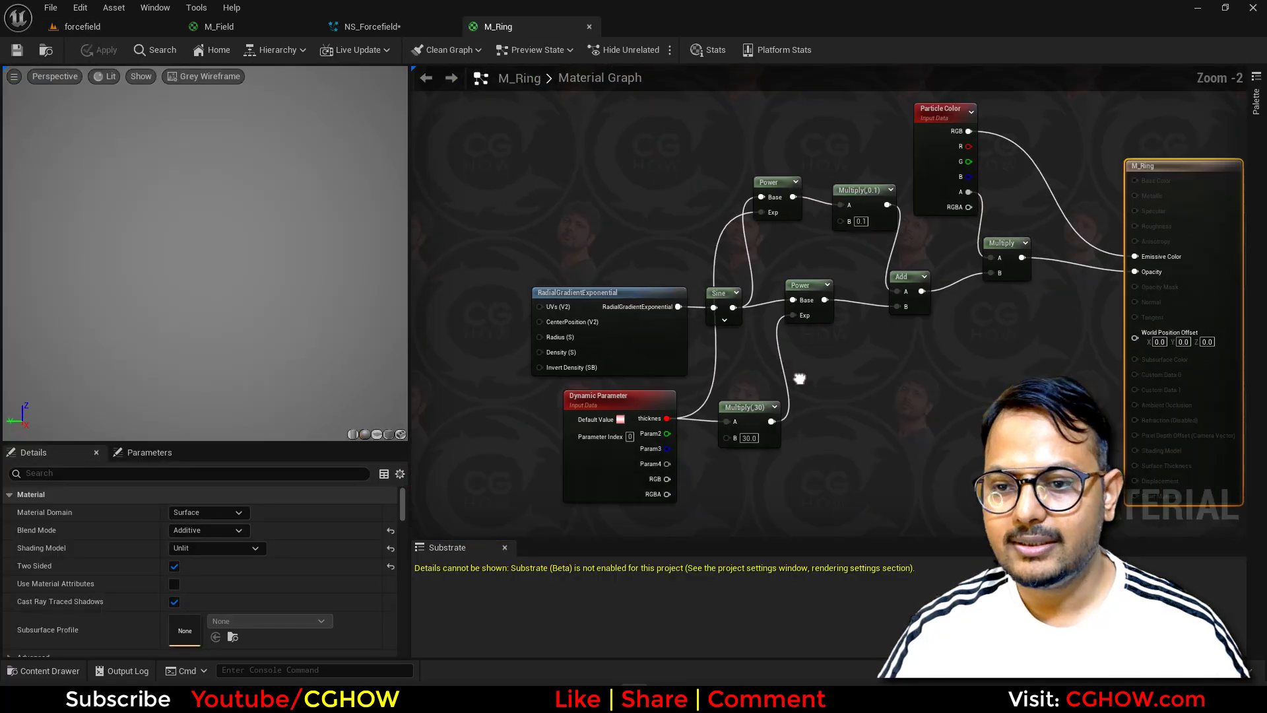
pyautogui.click(616, 347)
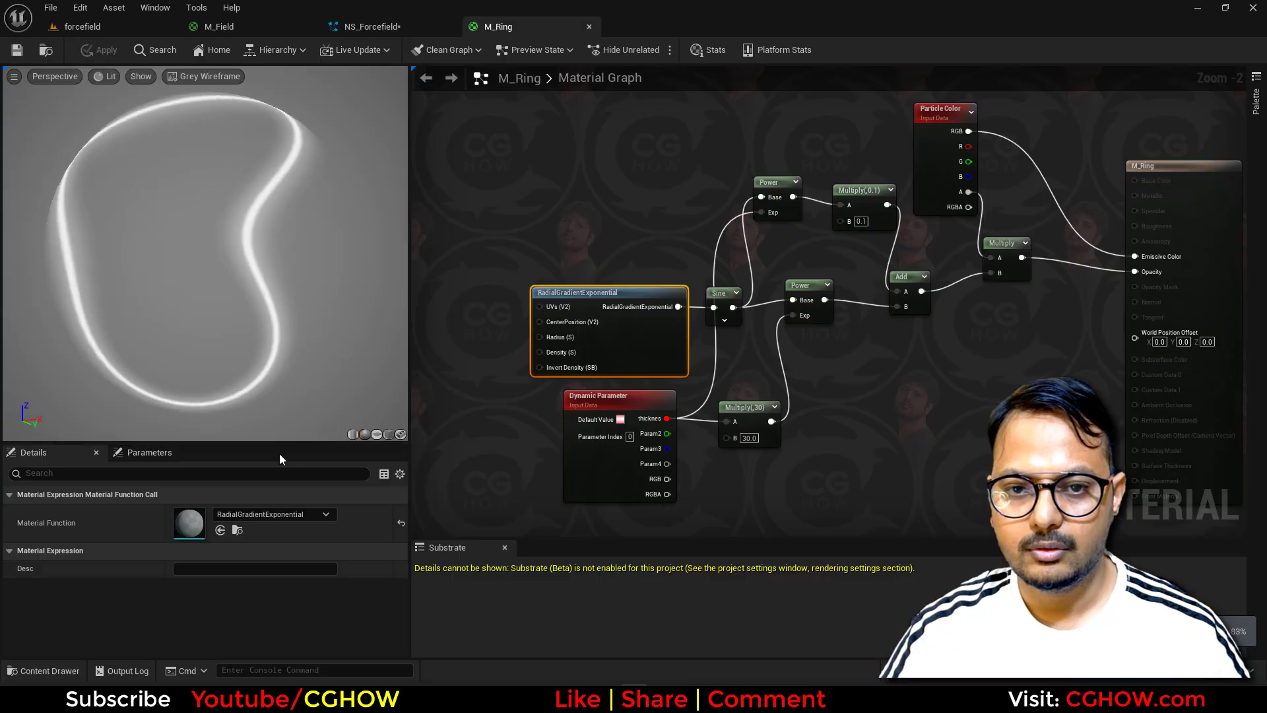
pyautogui.click(377, 435)
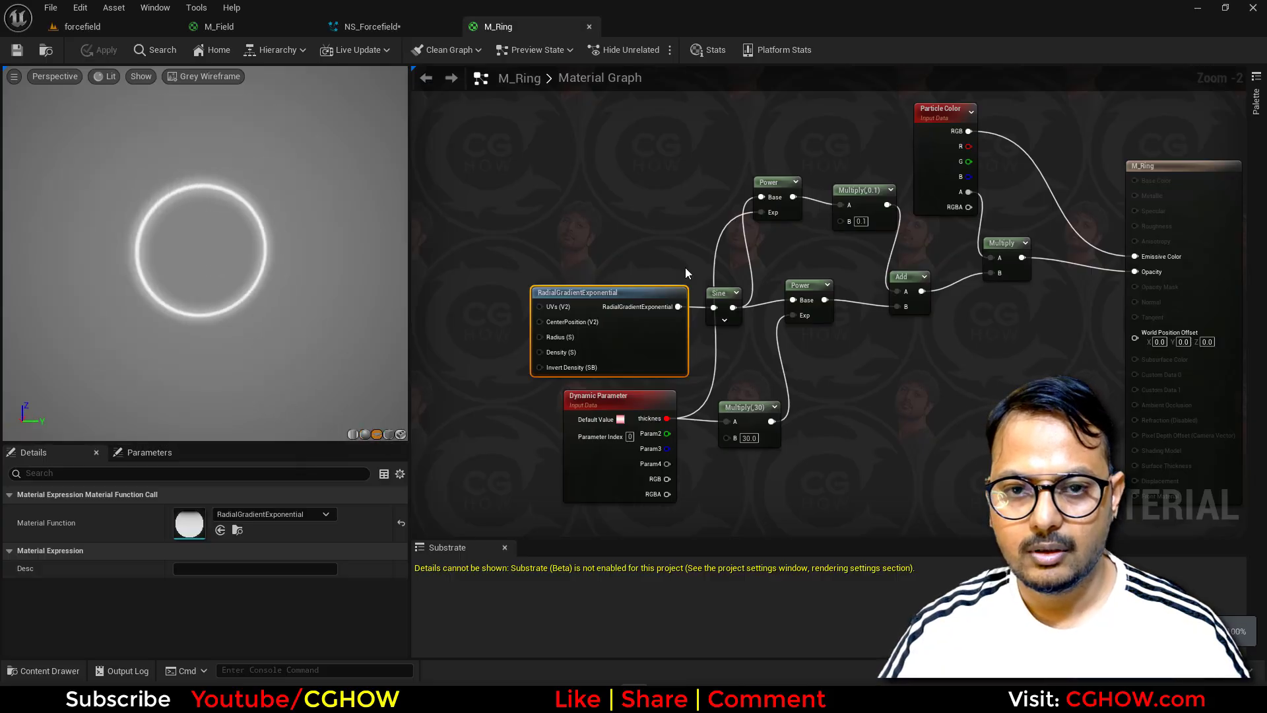
pyautogui.moveTo(706, 428); pyautogui.dragTo(600, 459, button='right')
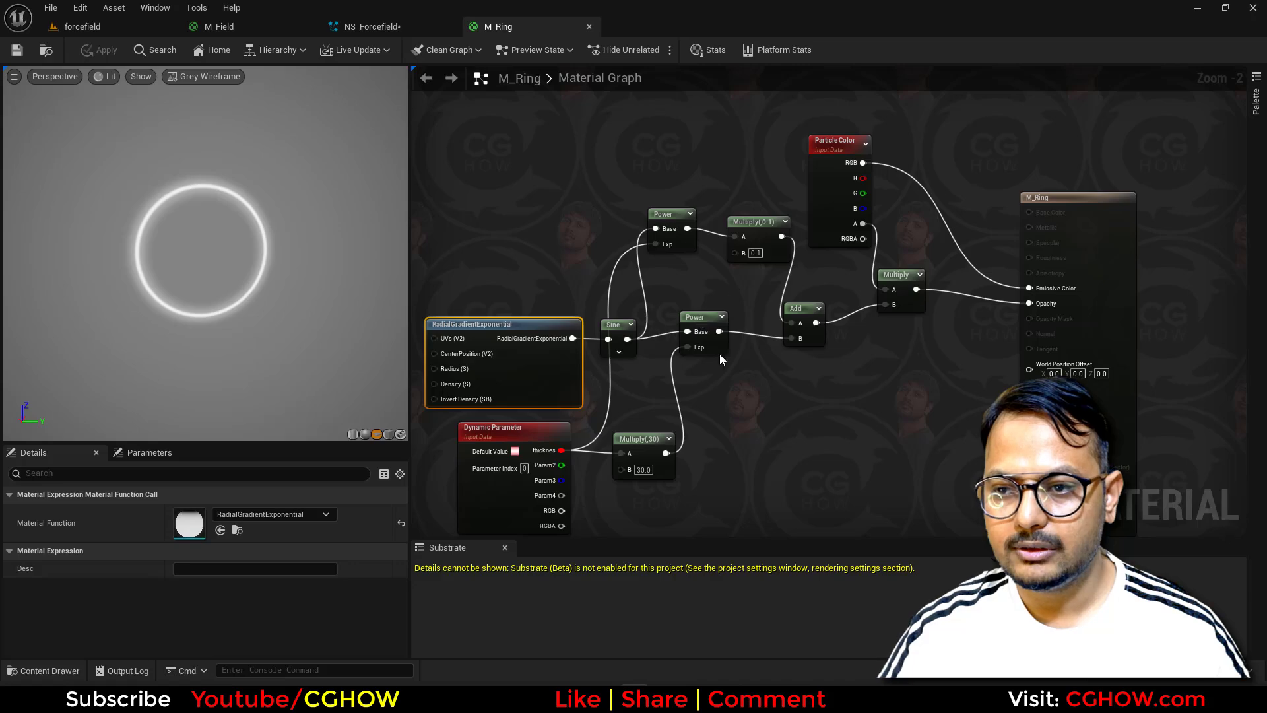
pyautogui.moveTo(177, 261)
pyautogui.mouseDown()
pyautogui.moveTo(195, 268)
pyautogui.moveTo(152, 263)
pyautogui.moveTo(176, 262)
pyautogui.mouseUp()
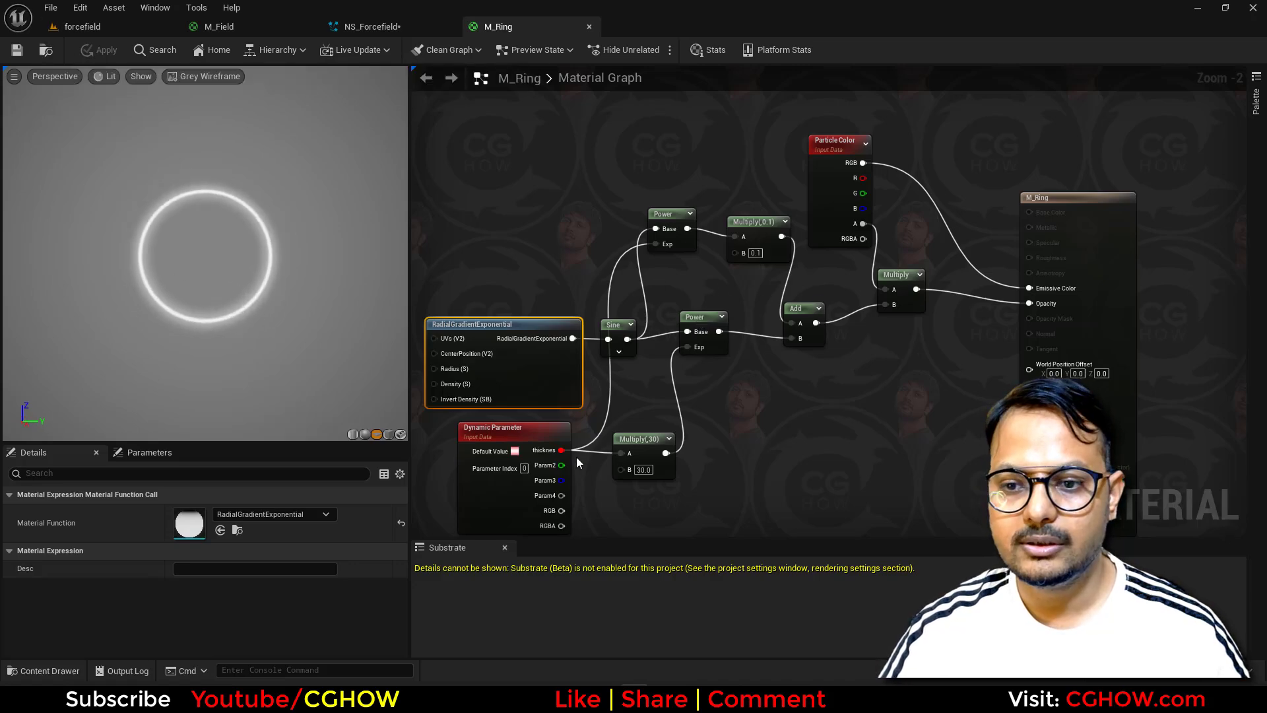
# Locate M_Ring in the content folders and assign it as the material of Minimal003's Sprite Renderer
pyautogui.click(46, 51)
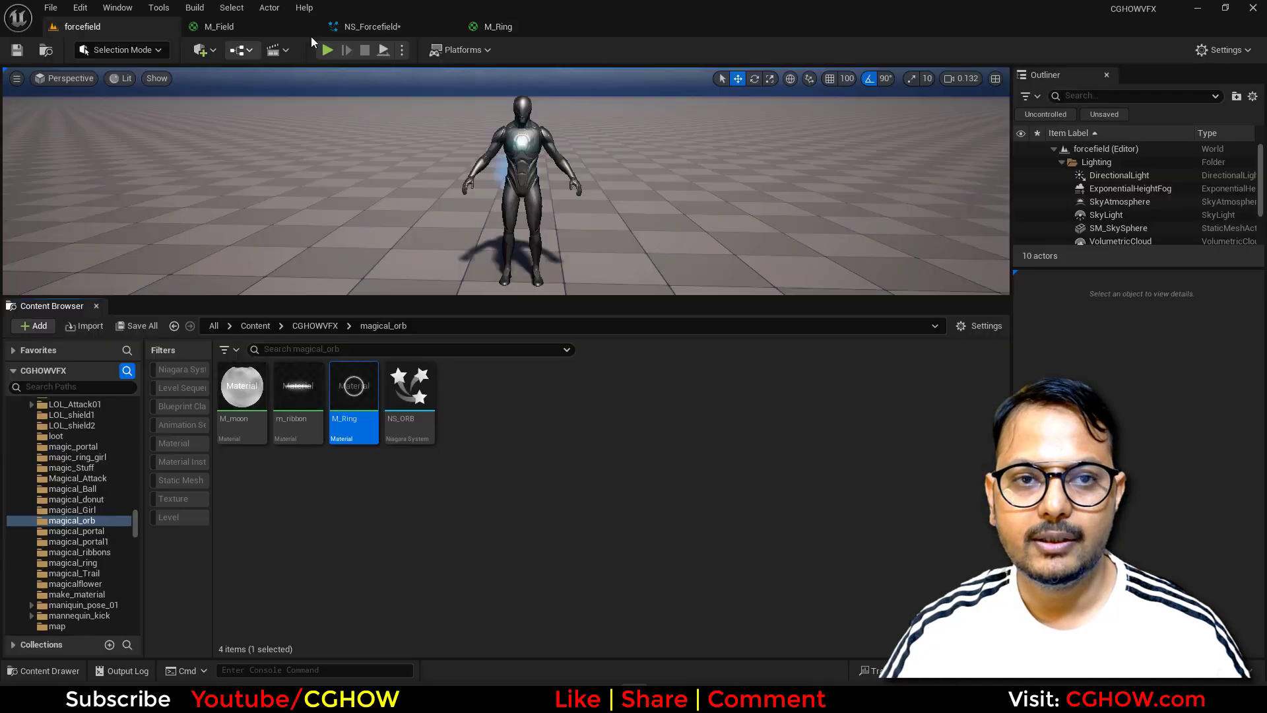
pyautogui.click(373, 26)
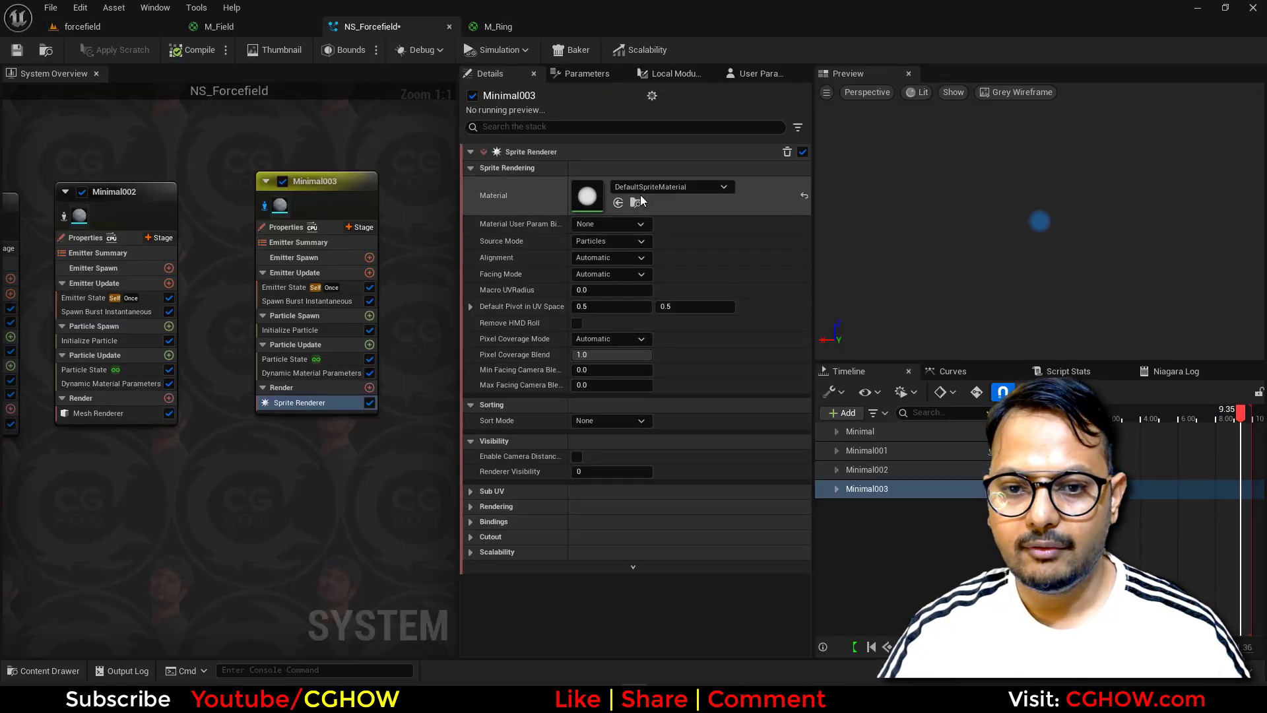
pyautogui.click(618, 203)
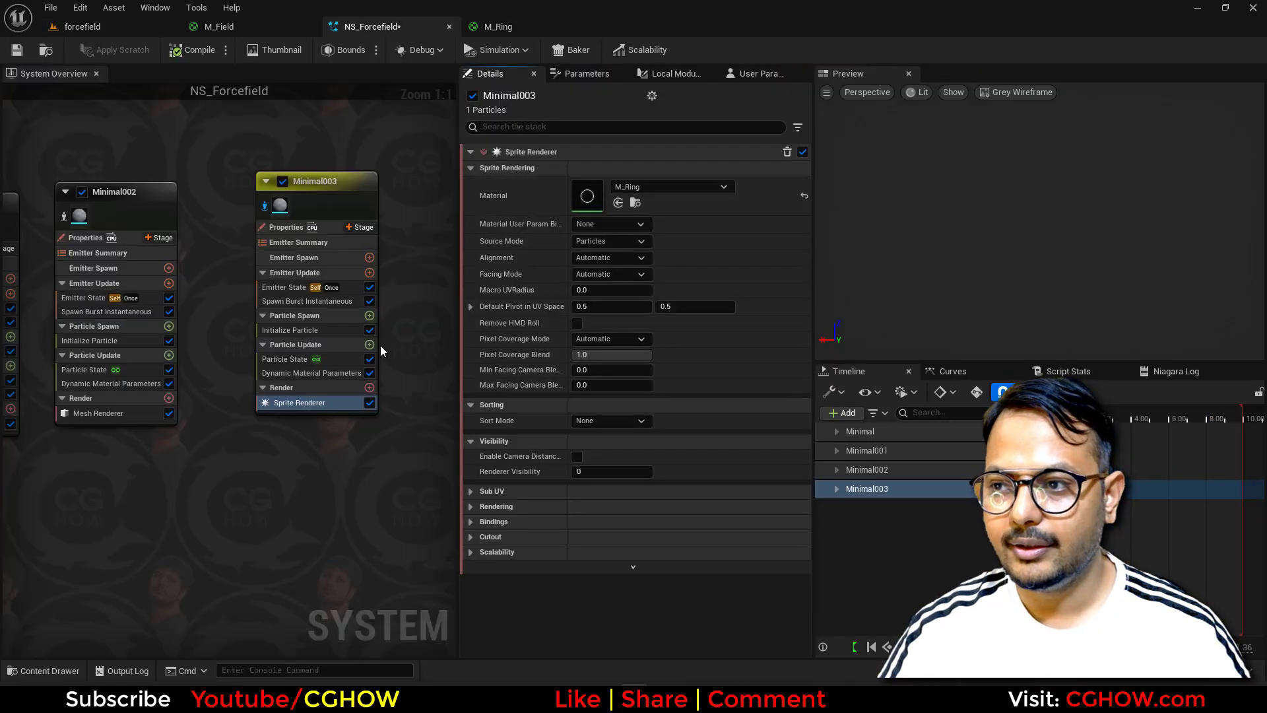
# Reset Param1-0 and Param2-0 in Minimal003's Dynamic Material Parameters to their defaults
pyautogui.click(341, 372)
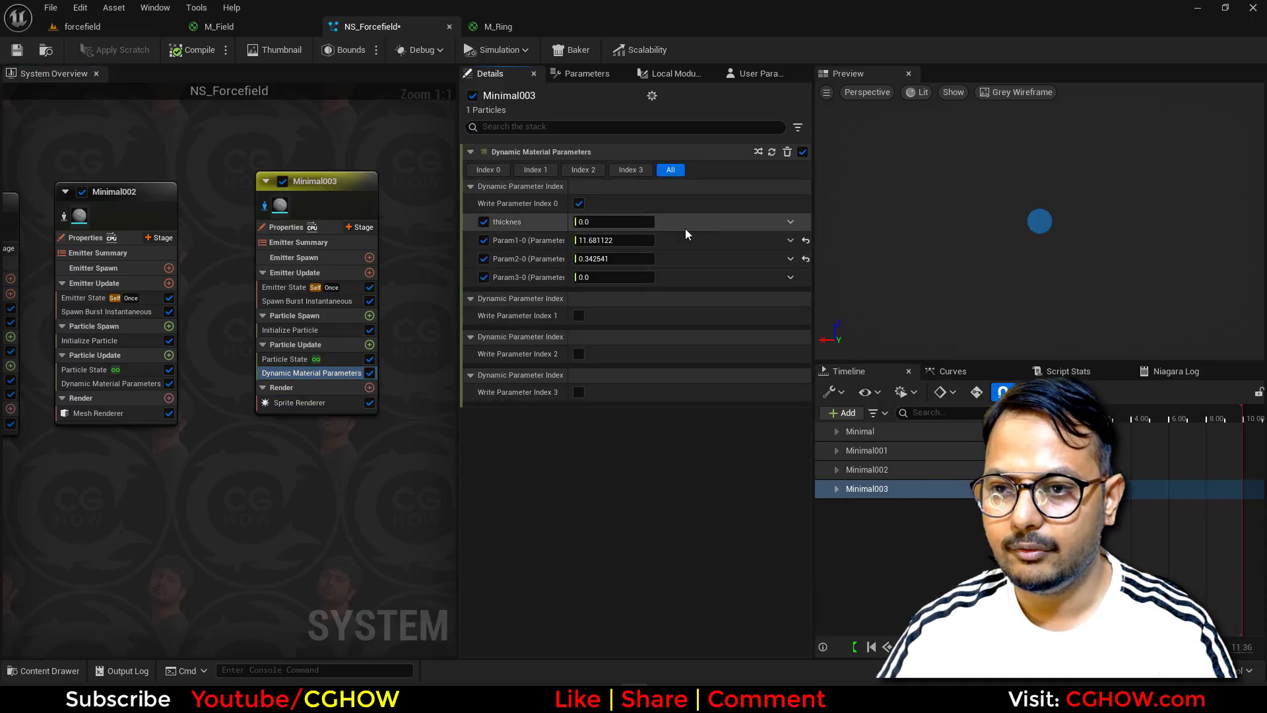
pyautogui.click(806, 241)
pyautogui.click(806, 258)
# Set the brightness value V of Minimal003's particle color to 5
pyautogui.click(291, 330)
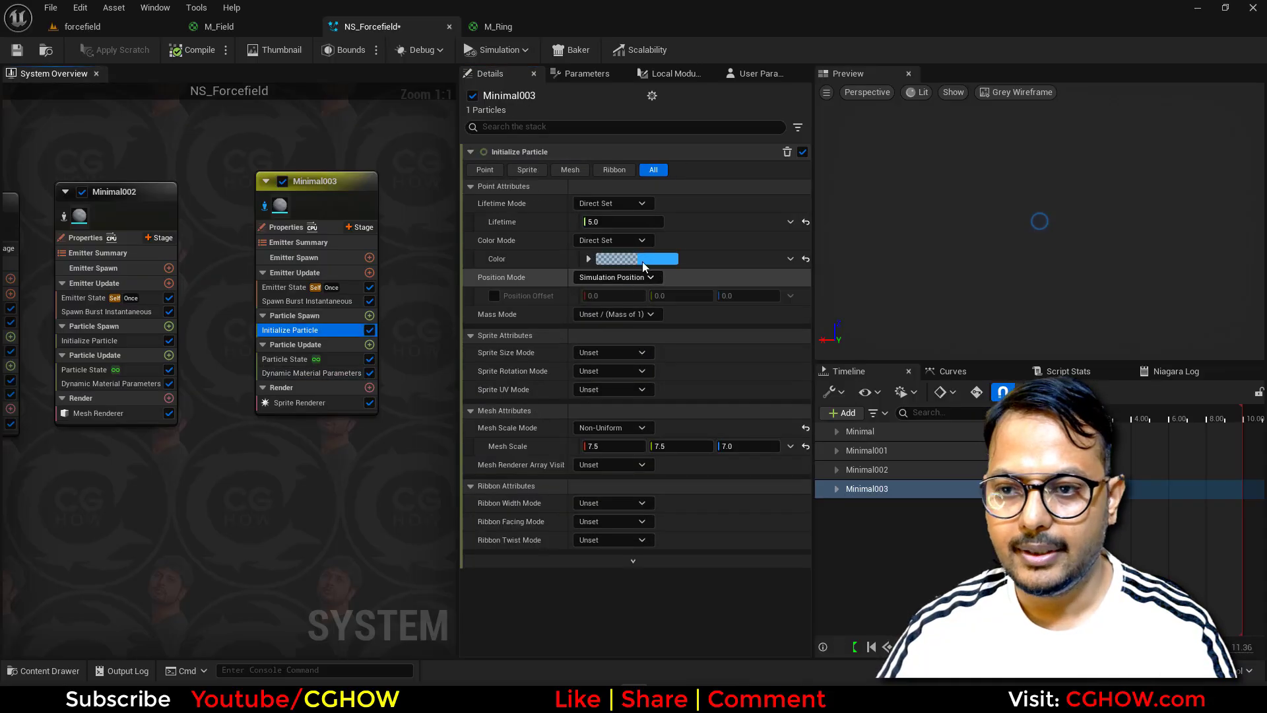
pyautogui.click(610, 261)
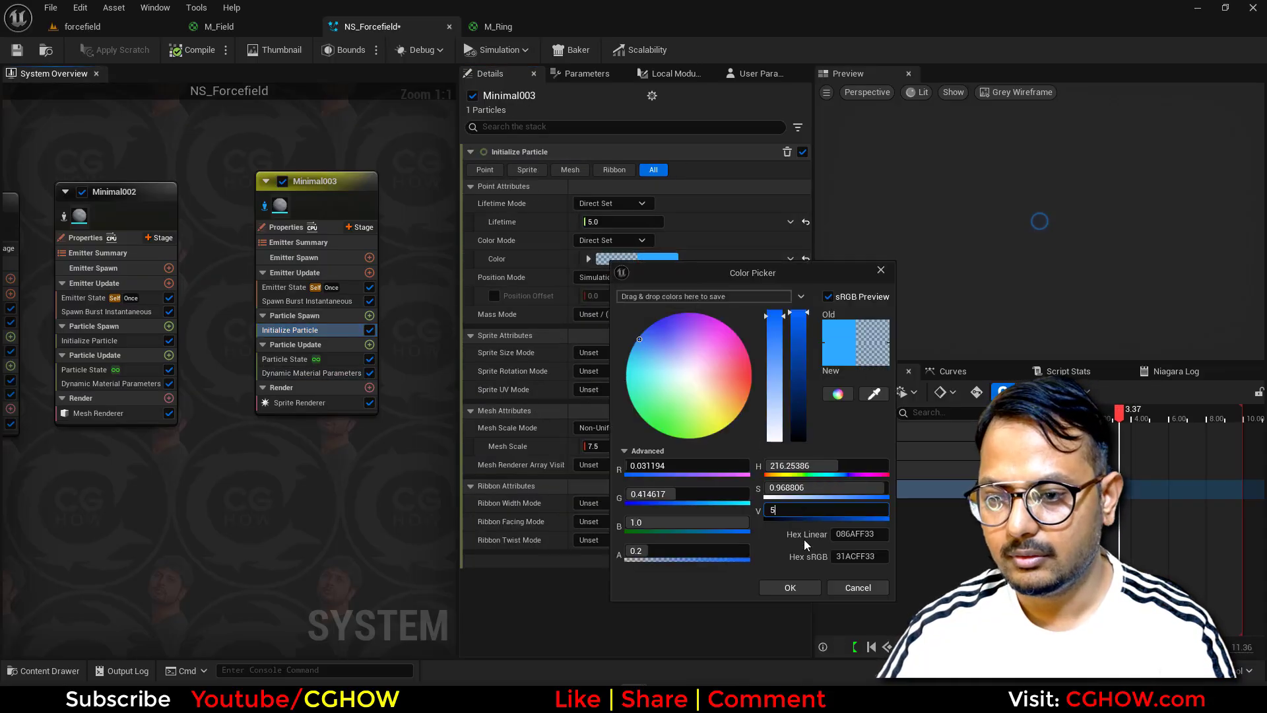
pyautogui.press('Return')
pyautogui.click(791, 587)
# Set Minimal003's Sprite Renderer to Custom Alignment with Custom Facing Vector as its facing mode
pyautogui.click(321, 409)
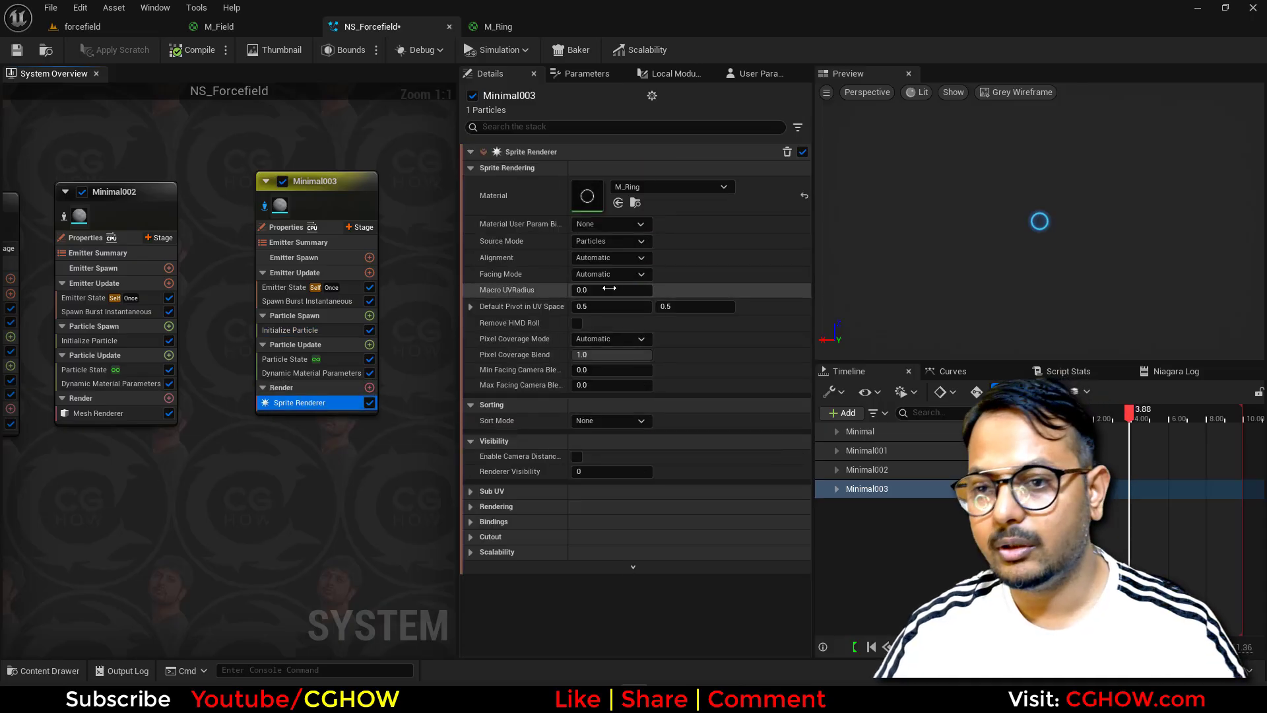
pyautogui.click(610, 257)
pyautogui.click(614, 296)
pyautogui.click(610, 274)
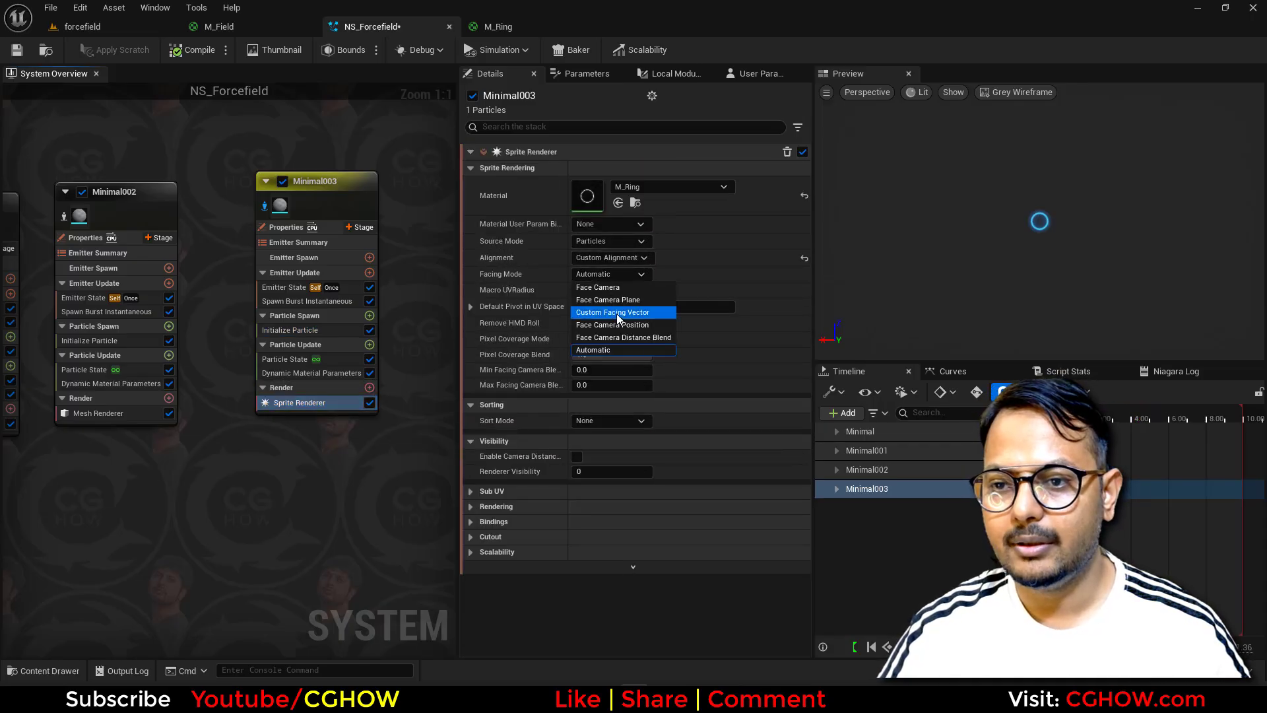
pyautogui.click(618, 314)
# Add Align Sprite to Mesh Orientation to Minimal003's Particle Update and set its first orientation reference vector to 0, 0, 1
pyautogui.click(369, 345)
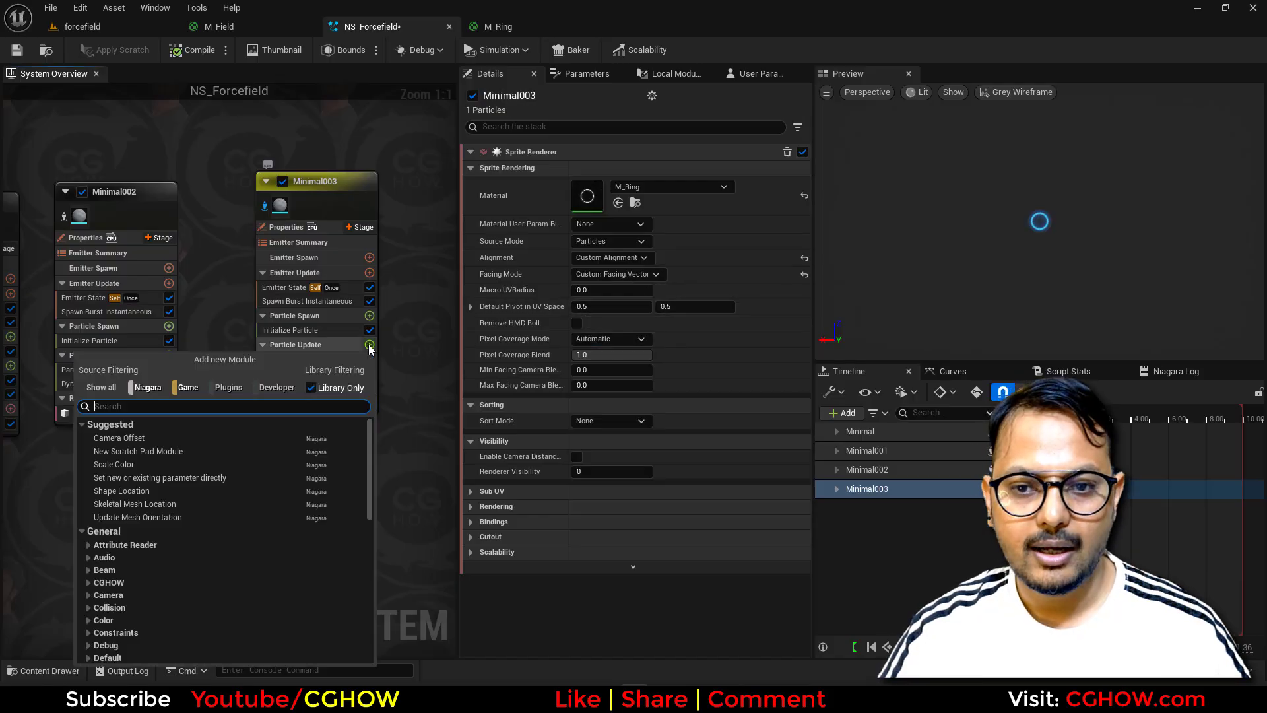
pyautogui.write('alig')
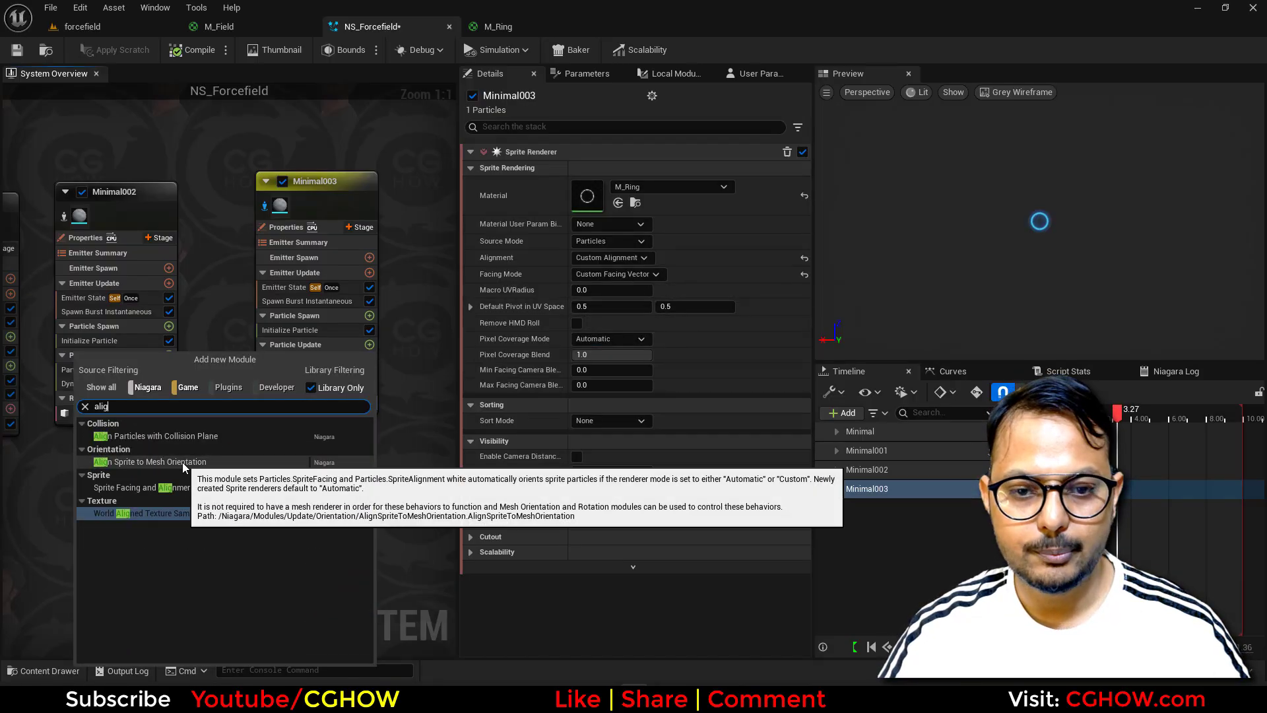
pyautogui.click(152, 460)
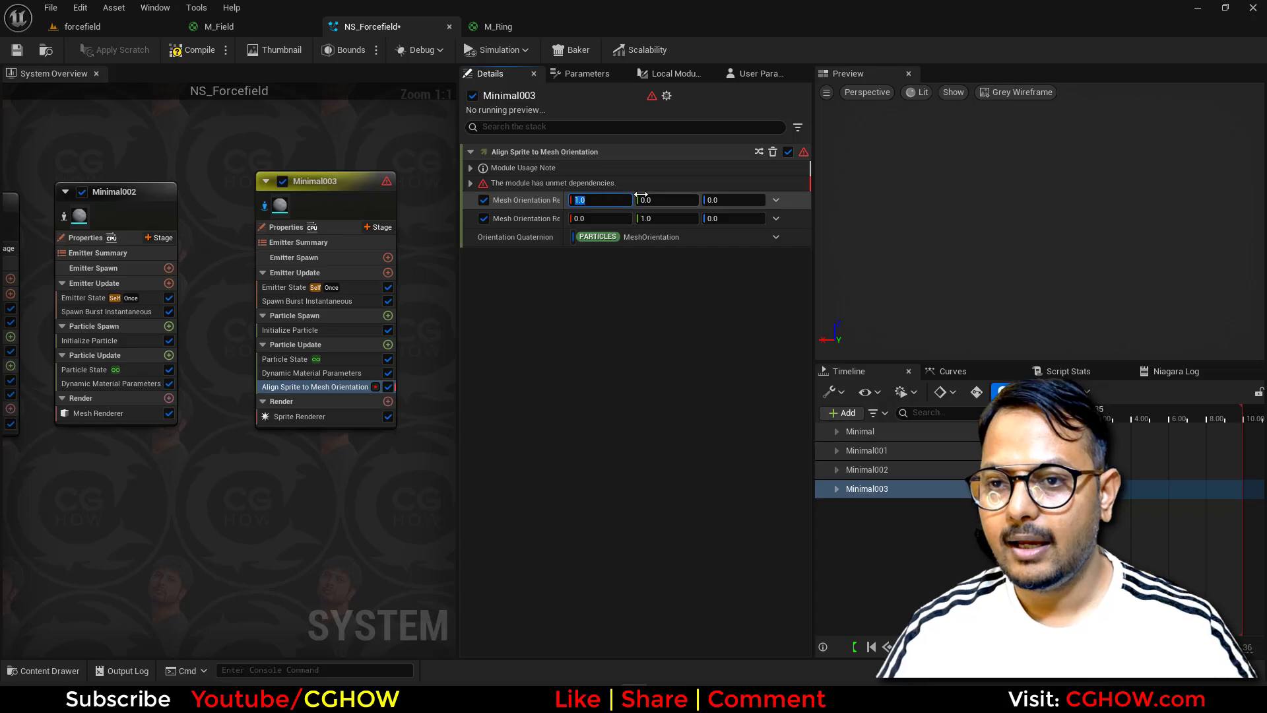
pyautogui.write('0')
pyautogui.write('1')
pyautogui.press('Return')
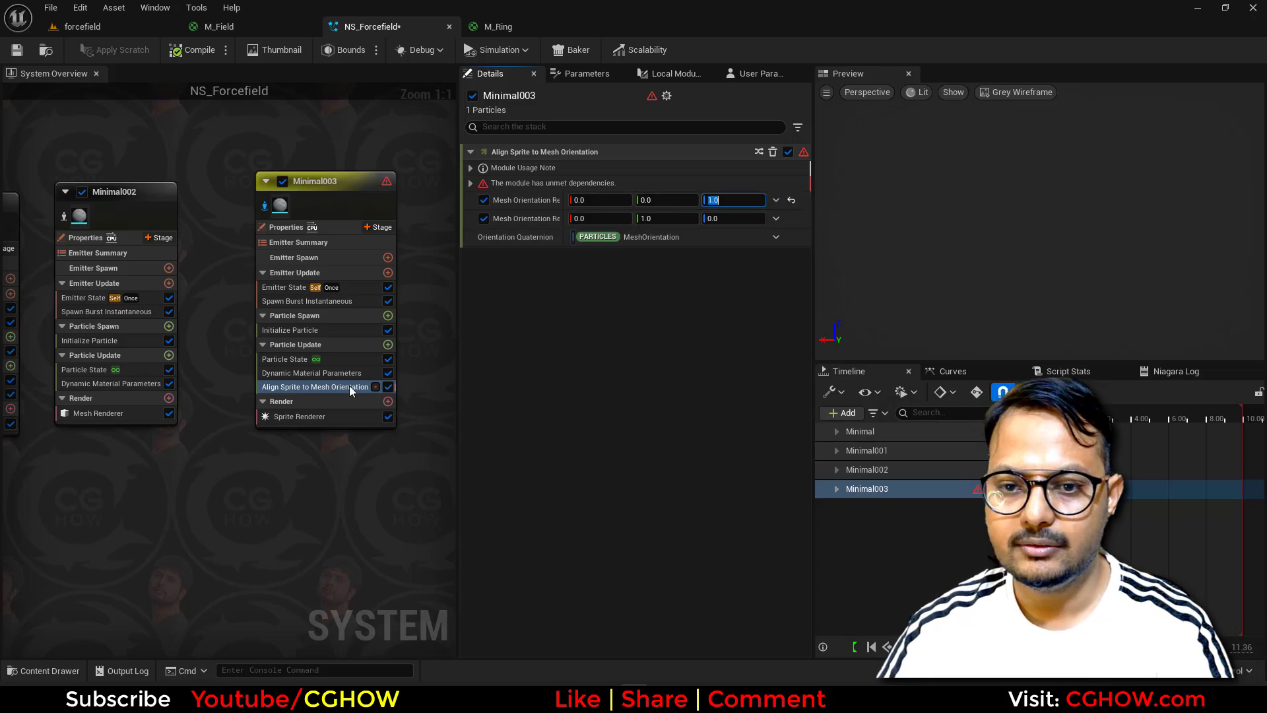
# Add the Solve Forces and Velocity module to Minimal003's Particle Update
pyautogui.click(388, 345)
pyautogui.write('solv')
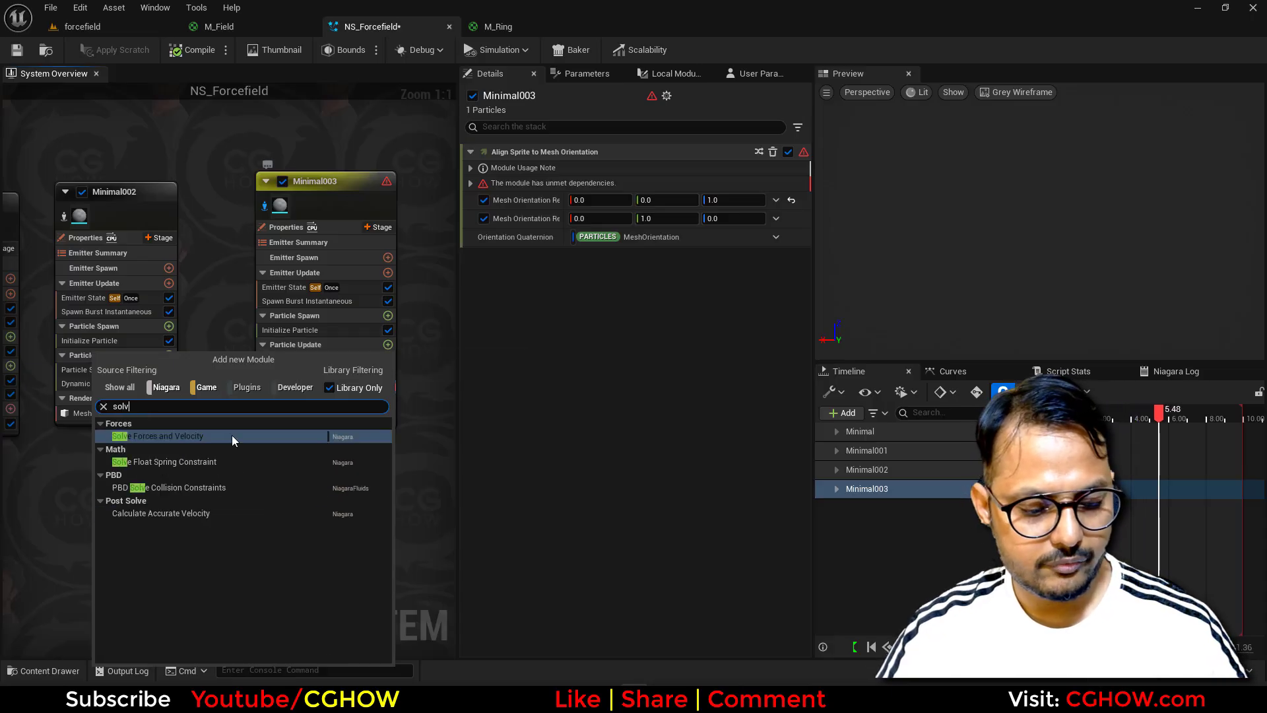
pyautogui.click(167, 438)
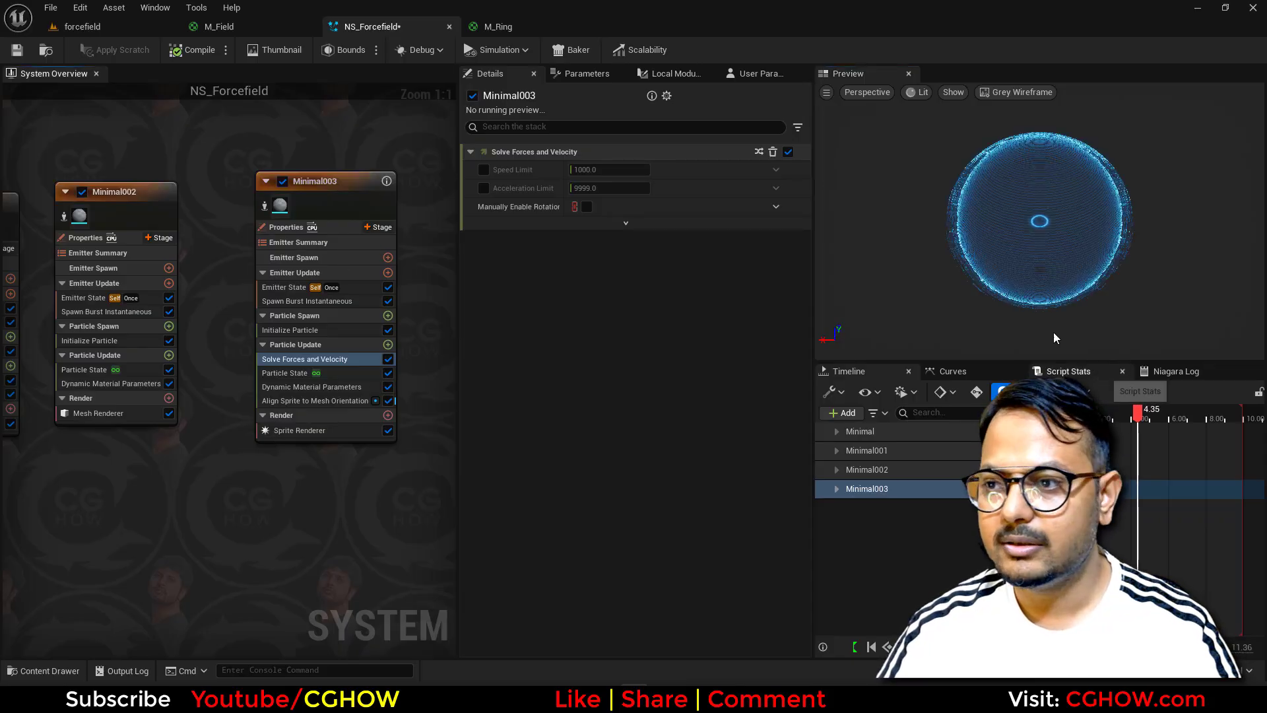
# In Minimal003's Initialize Particle, change Mesh Scale Mode to Unset and Sprite Size Mode to Uniform
pyautogui.click(290, 330)
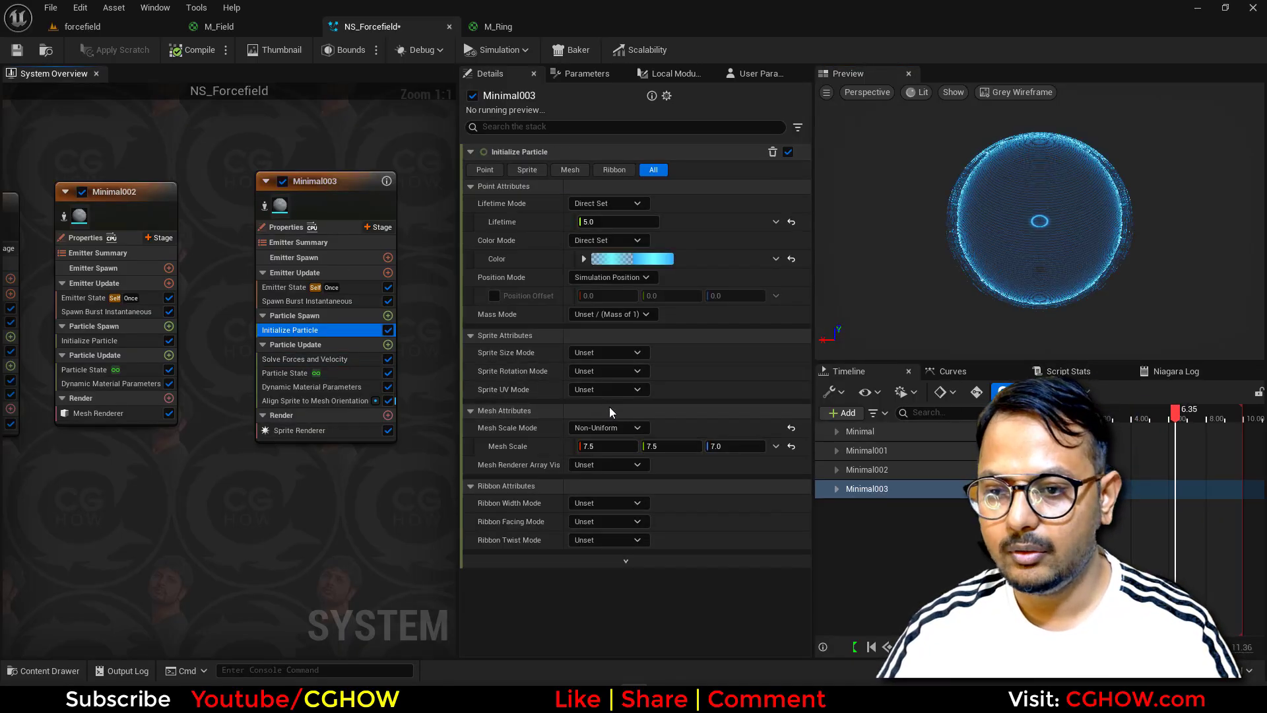
pyautogui.click(616, 429)
pyautogui.click(596, 448)
pyautogui.click(607, 353)
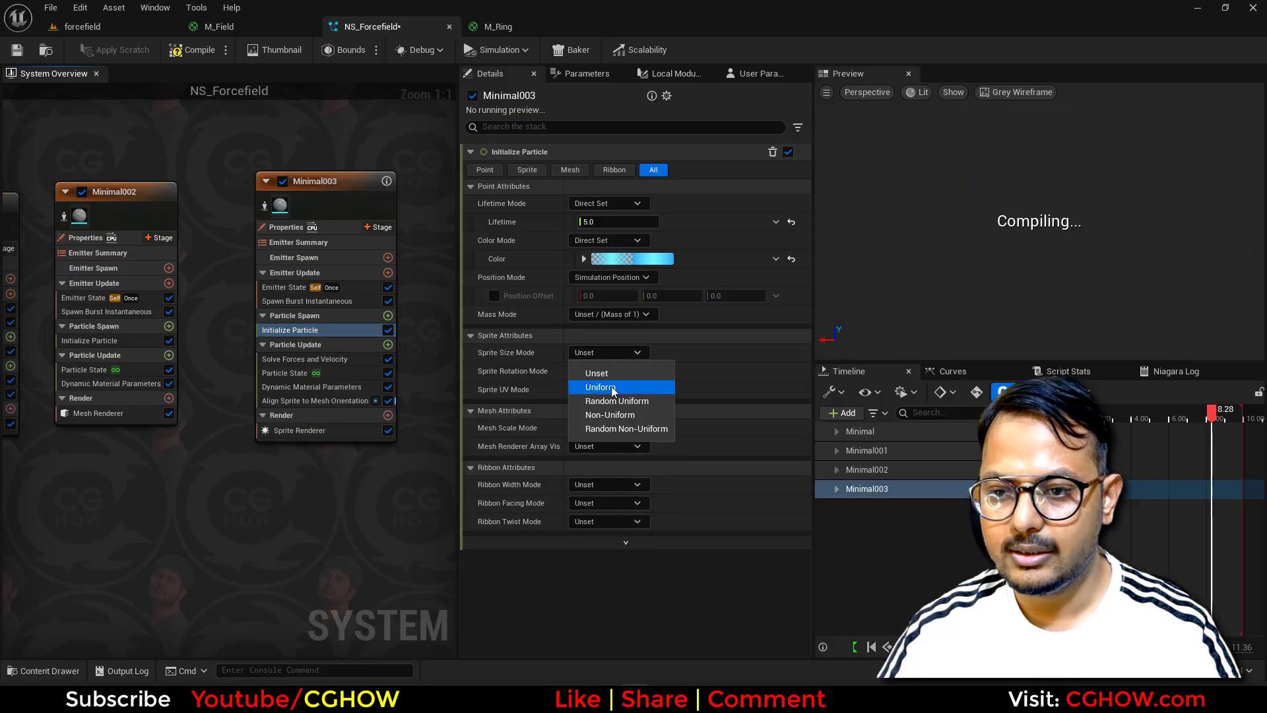
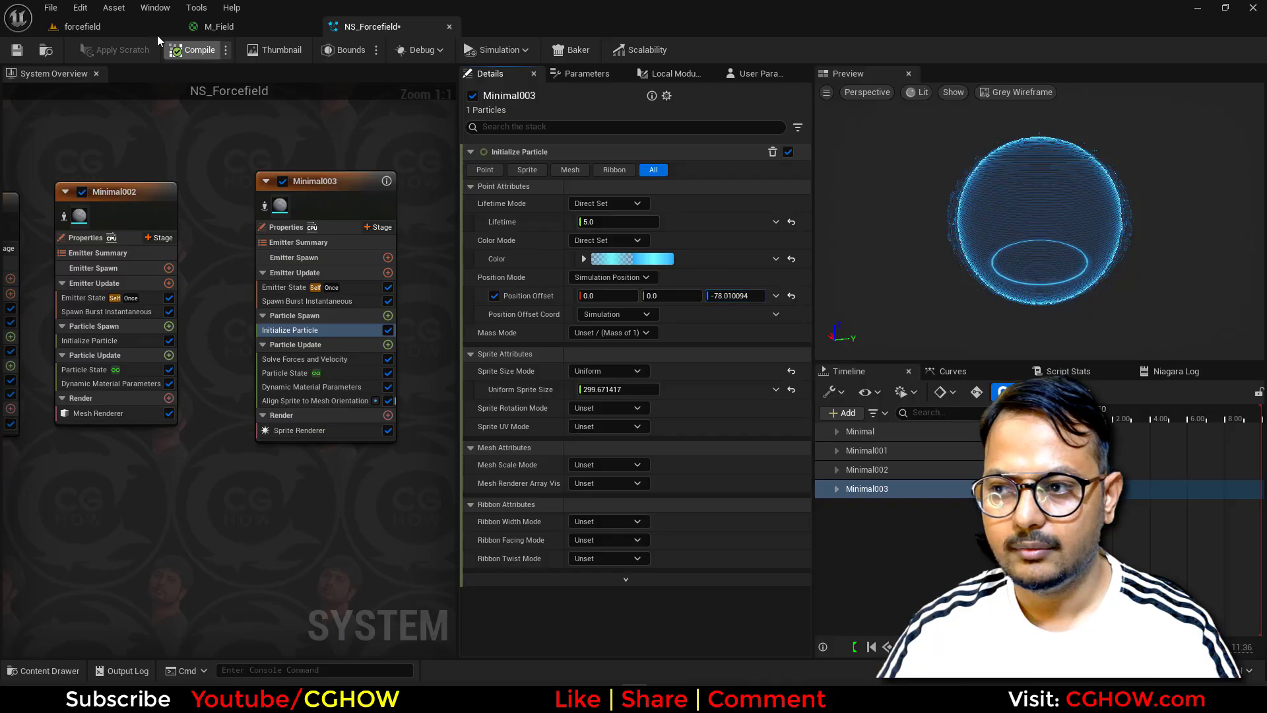
# Float the NS_Forcefield editor over the forcefield level and lower Minimal003's Position Offset Z to about -107
pyautogui.click(106, 27)
pyautogui.click(396, 26)
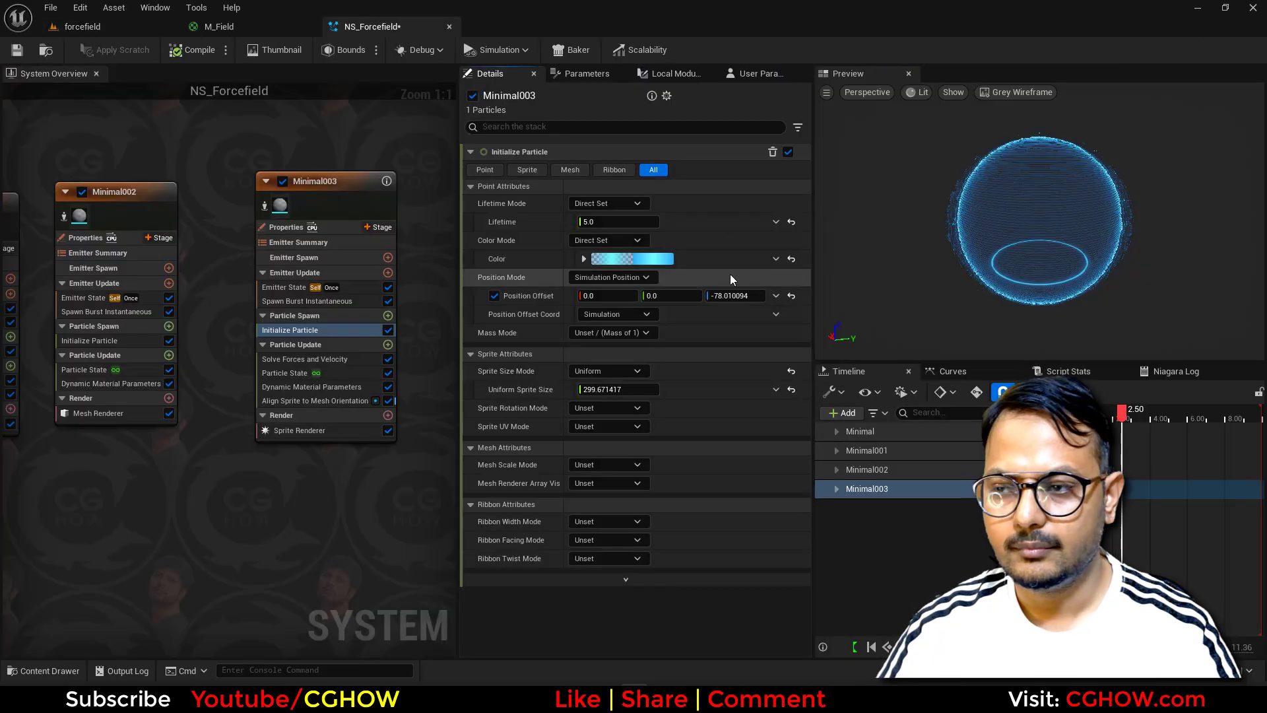
pyautogui.moveTo(407, 26); pyautogui.dragTo(684, 285)
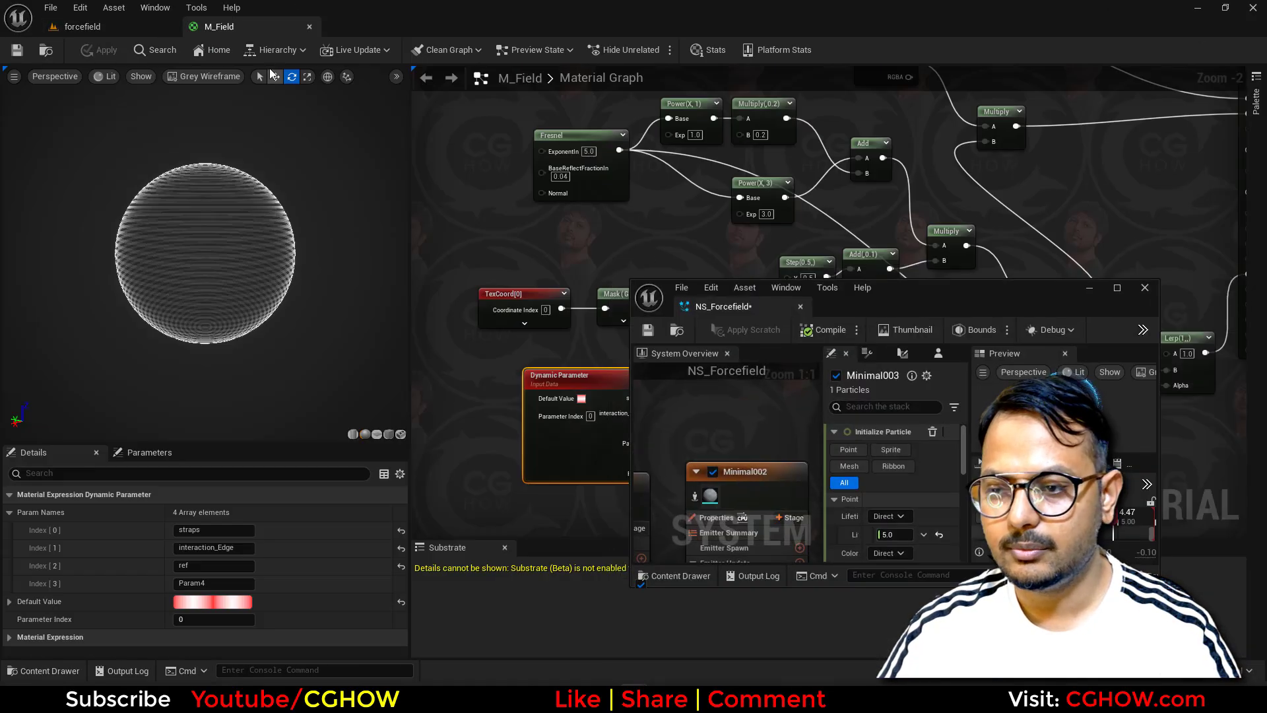
pyautogui.click(83, 26)
pyautogui.scroll(-5, 892, 490)
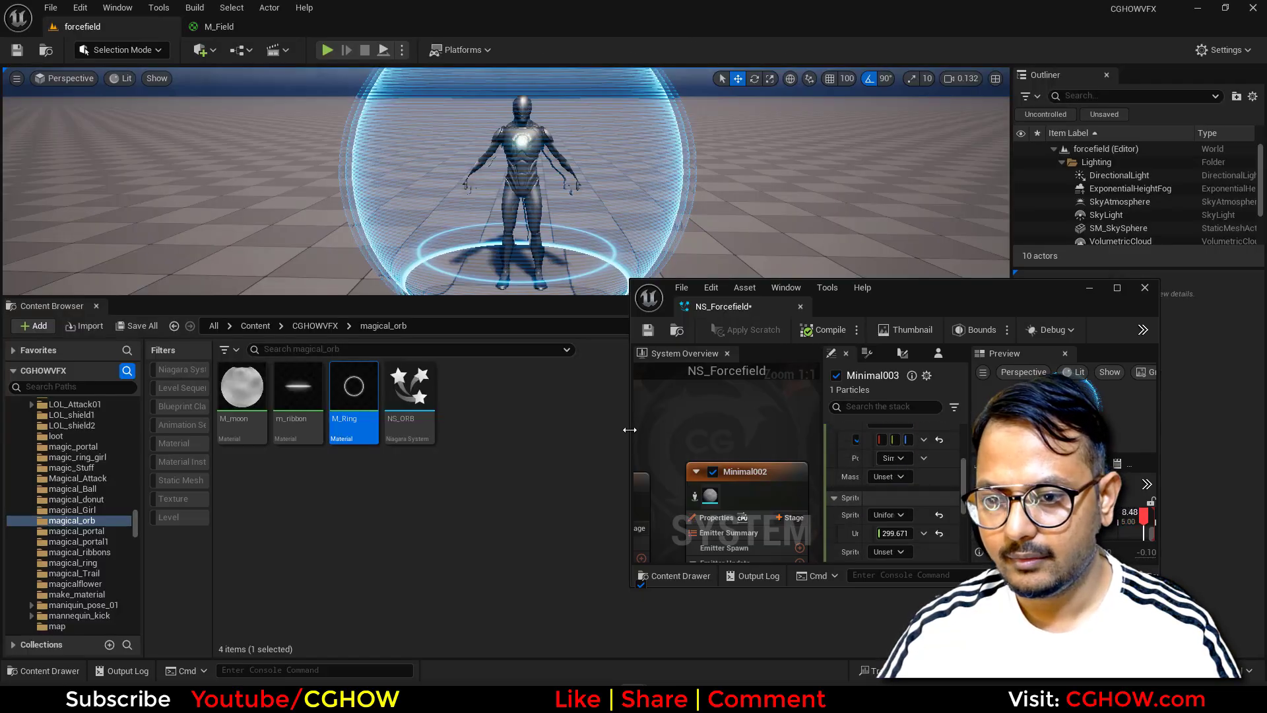
pyautogui.moveTo(632, 432); pyautogui.dragTo(298, 459)
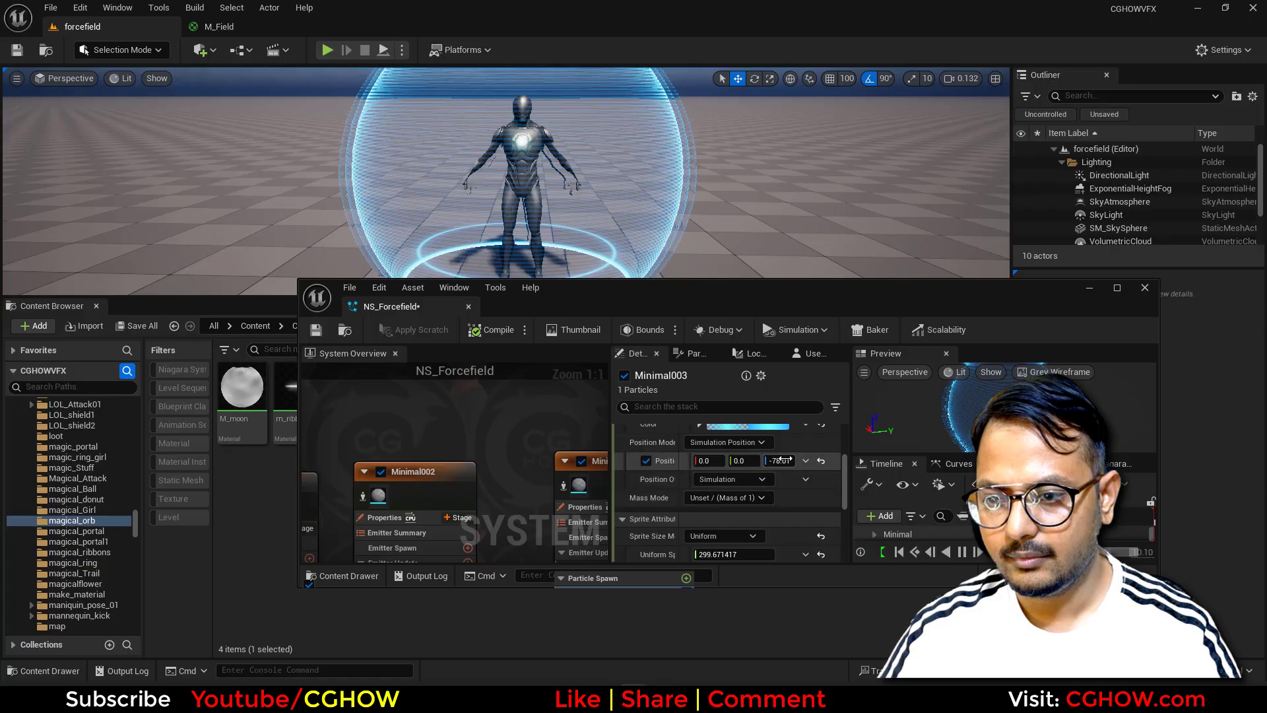
pyautogui.moveTo(779, 461); pyautogui.dragTo(743, 460)
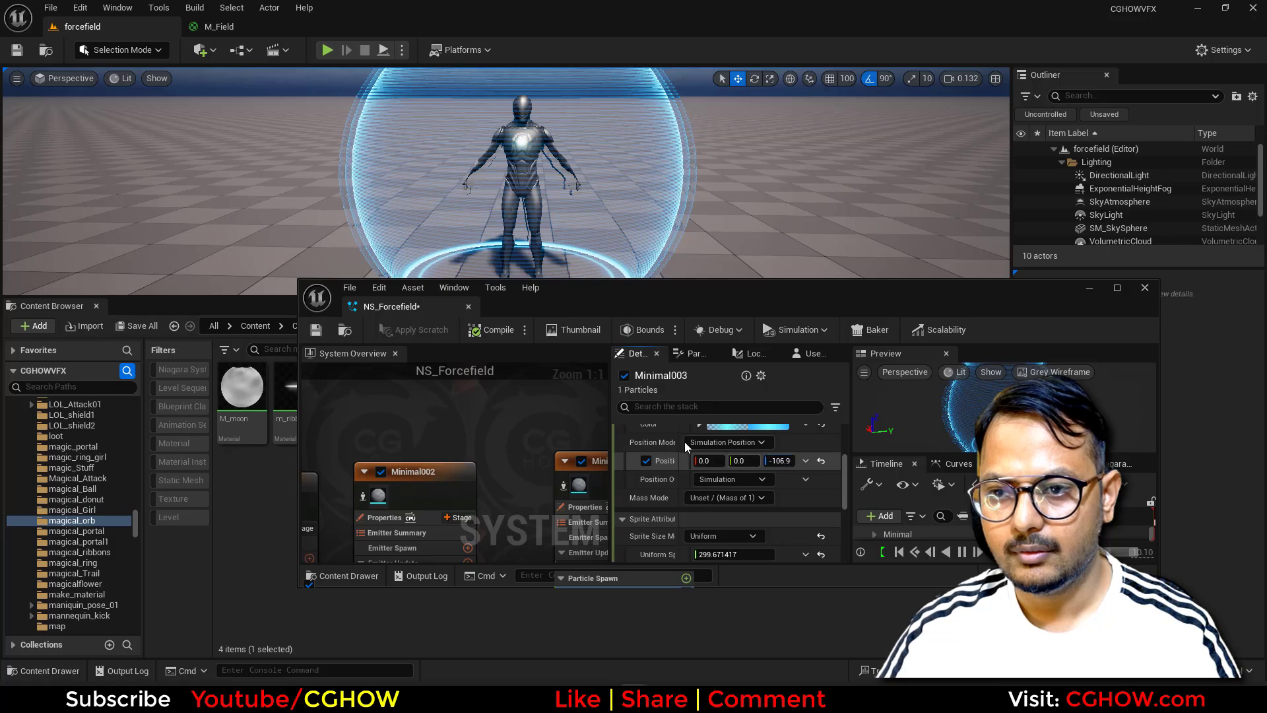
# Set the brightness value V of Minimal003's particle color to 50 and dock the NS_Forcefield editor back into the main window
pyautogui.scroll(3, 686, 462)
pyautogui.click(746, 504)
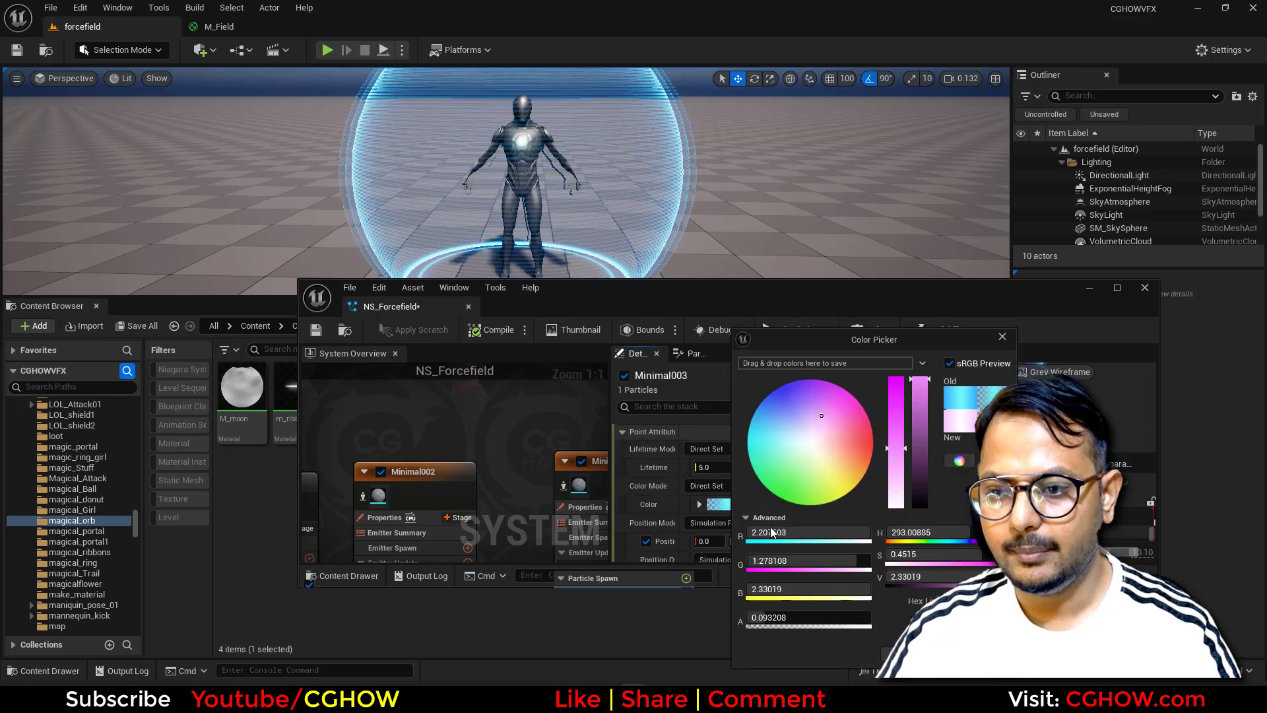
pyautogui.click(912, 577)
pyautogui.write('0')
pyautogui.press('Return')
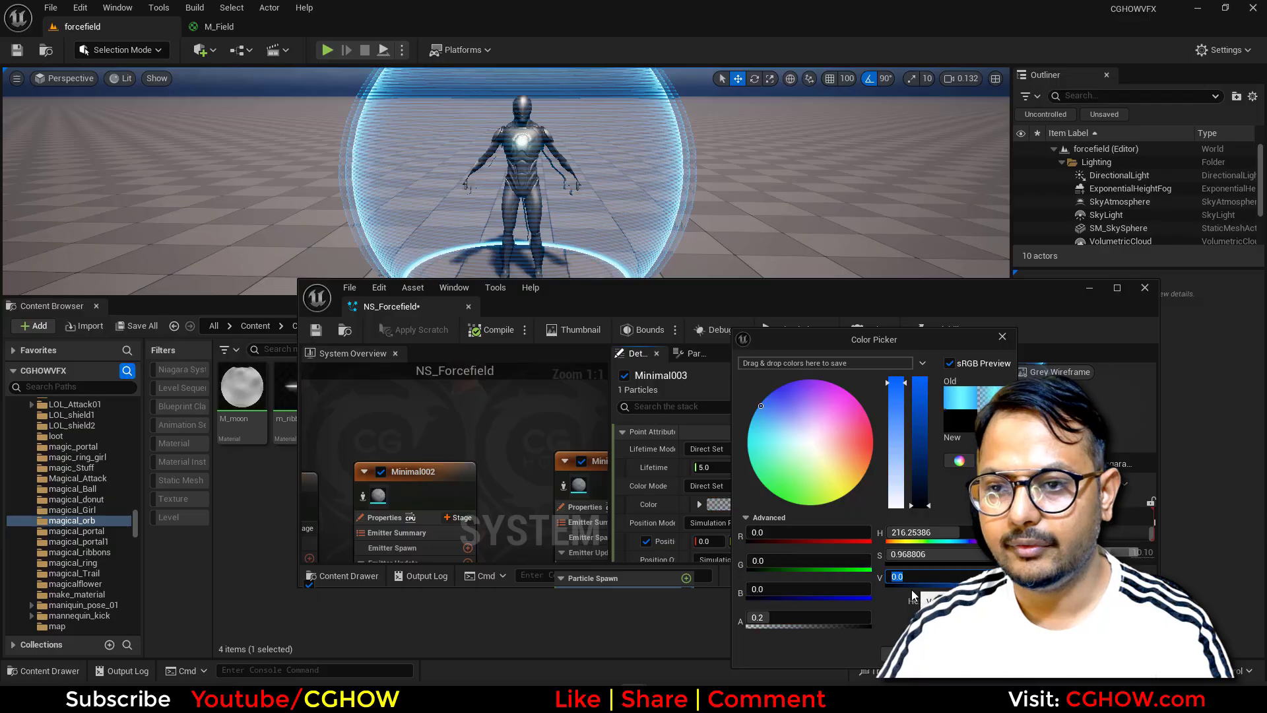
pyautogui.write('50')
pyautogui.press('Return')
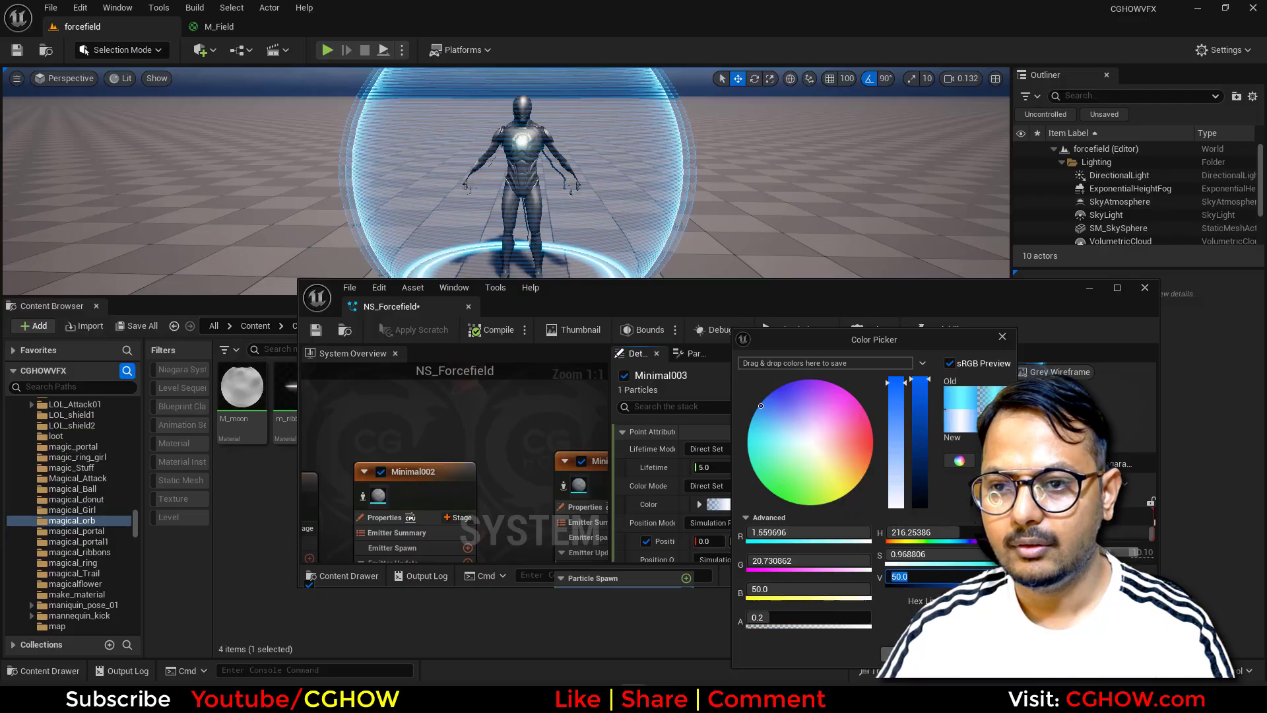
pyautogui.click(907, 654)
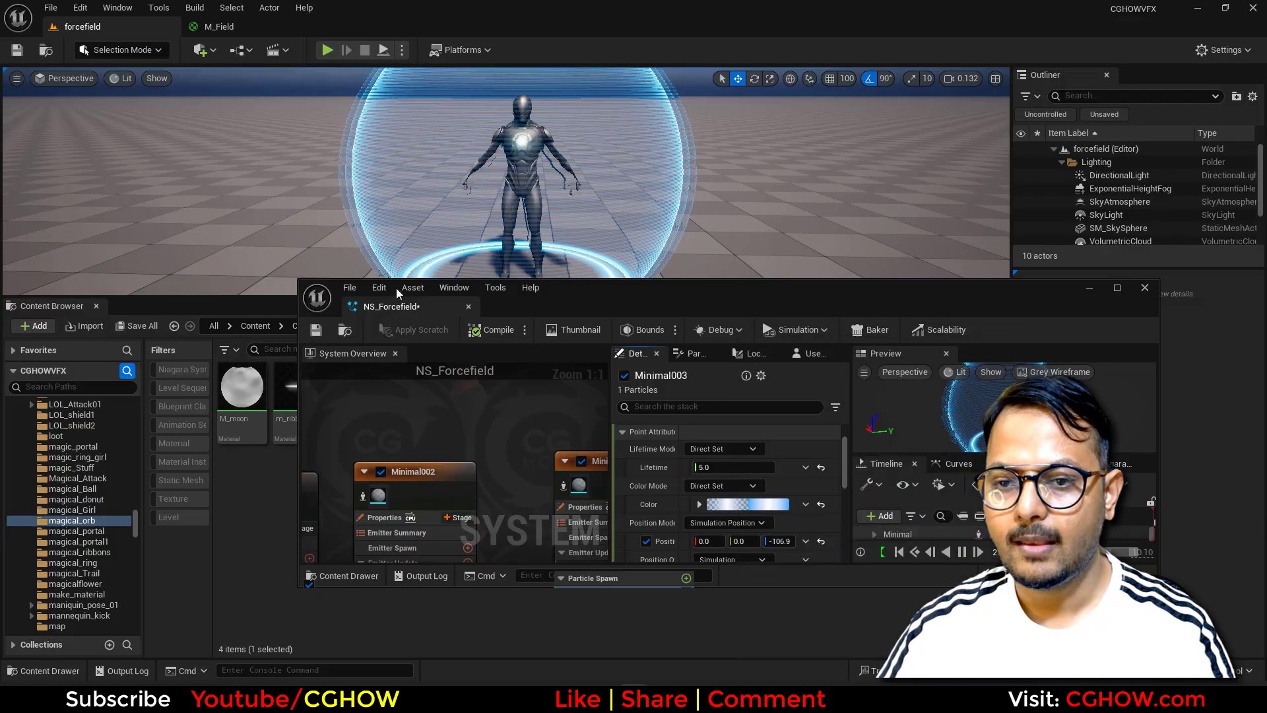
pyautogui.moveTo(396, 288); pyautogui.dragTo(299, 29)
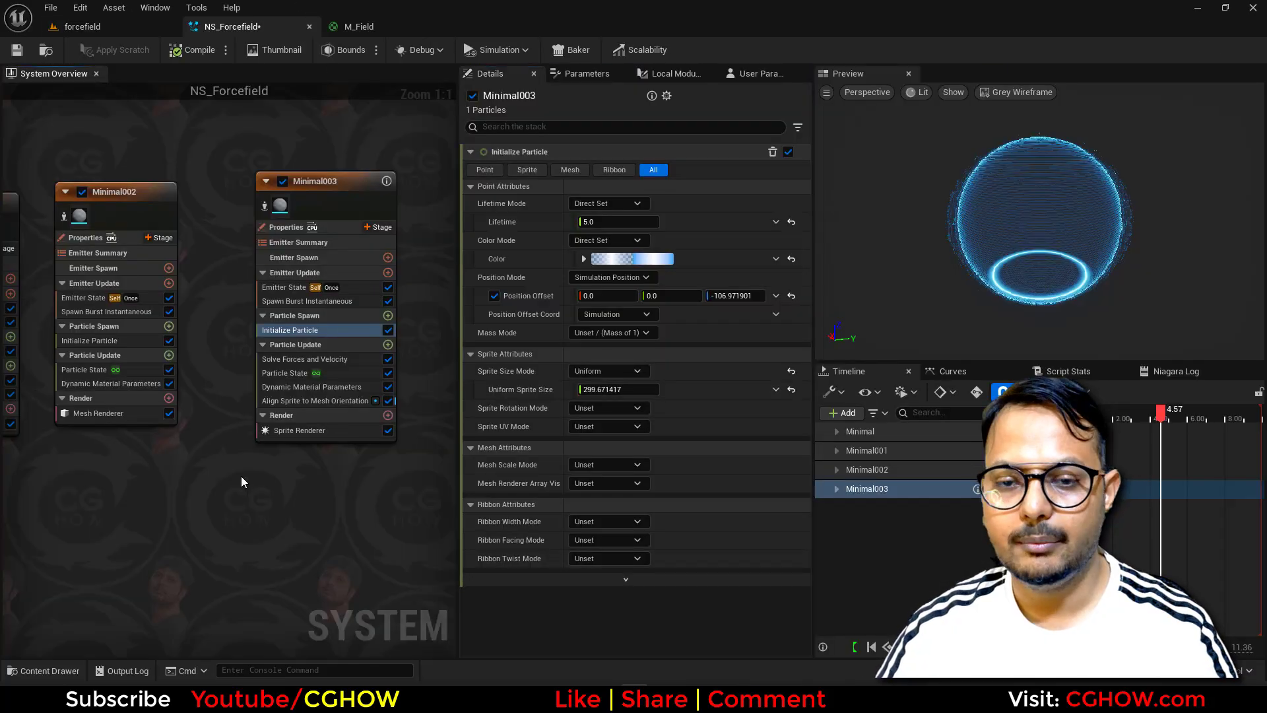
# Set the Spawn Count of Minimal003's Spawn Burst Instantaneous to 2
pyautogui.click(283, 292)
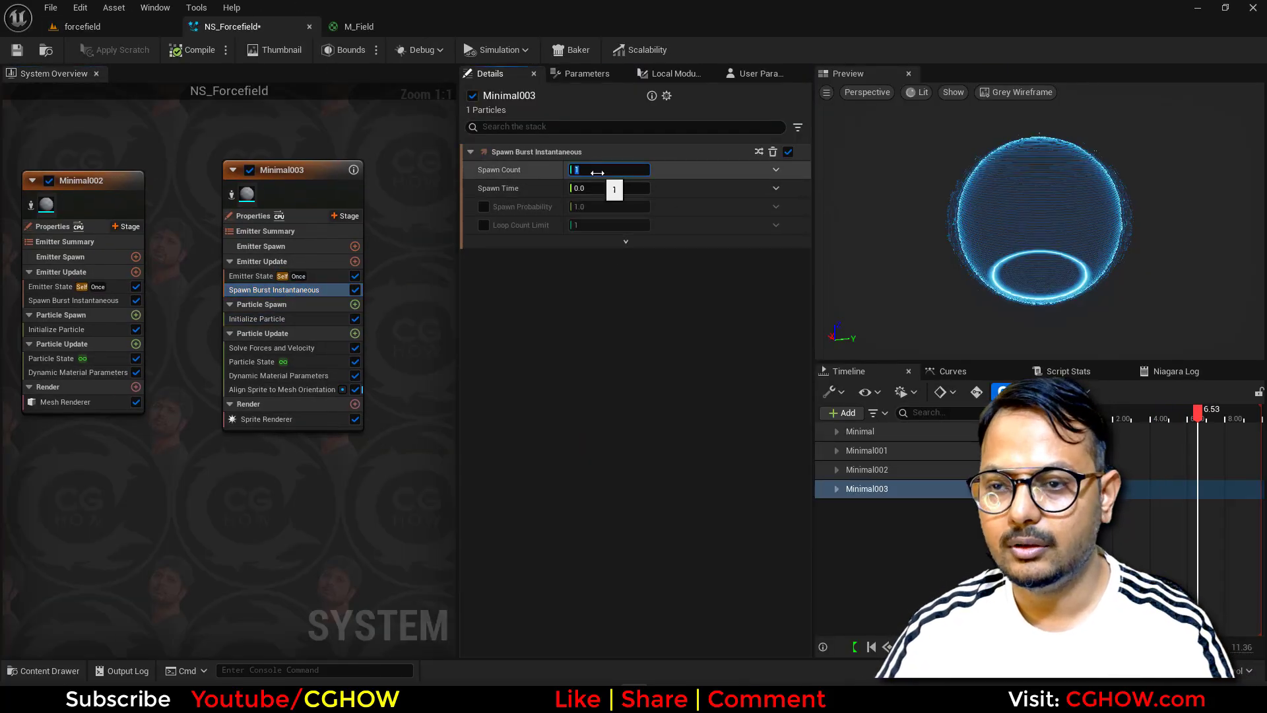
pyautogui.write('2')
pyautogui.press('Return')
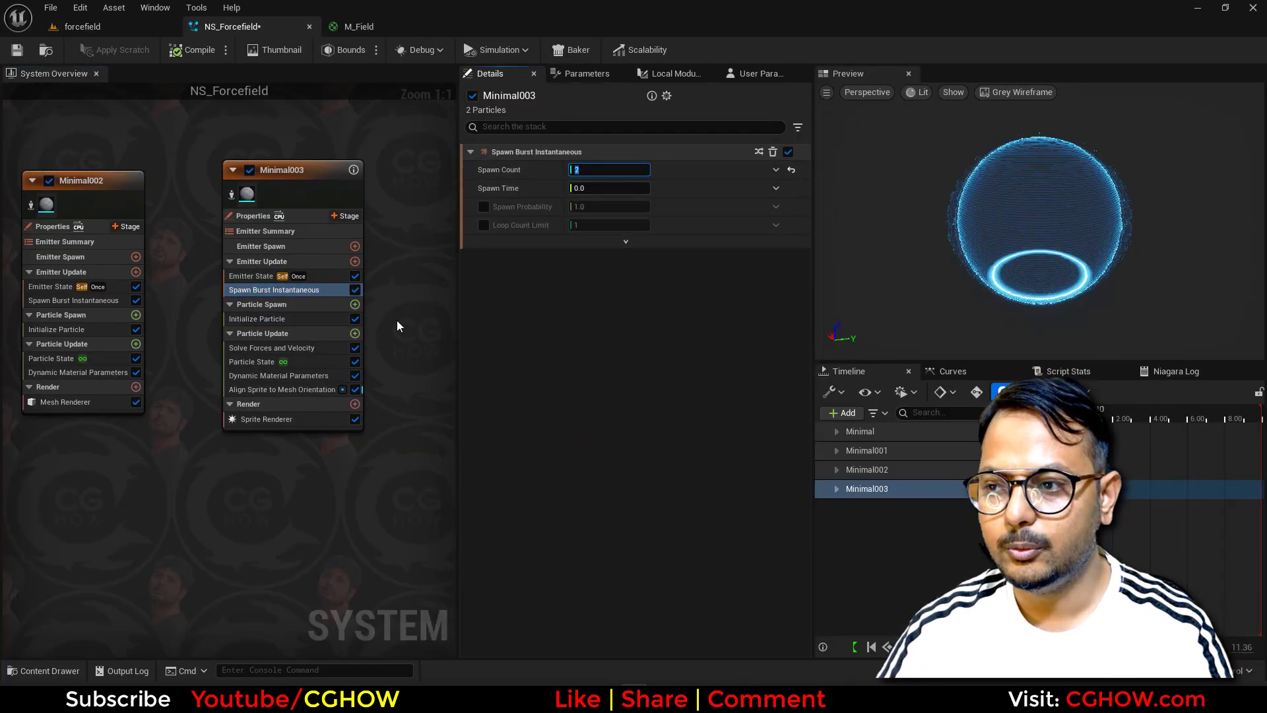
# Drive Minimal003's Uniform Sprite Size in Initialize Particle with a Float from Curve input
pyautogui.click(315, 323)
pyautogui.click(621, 372)
pyautogui.click(621, 372)
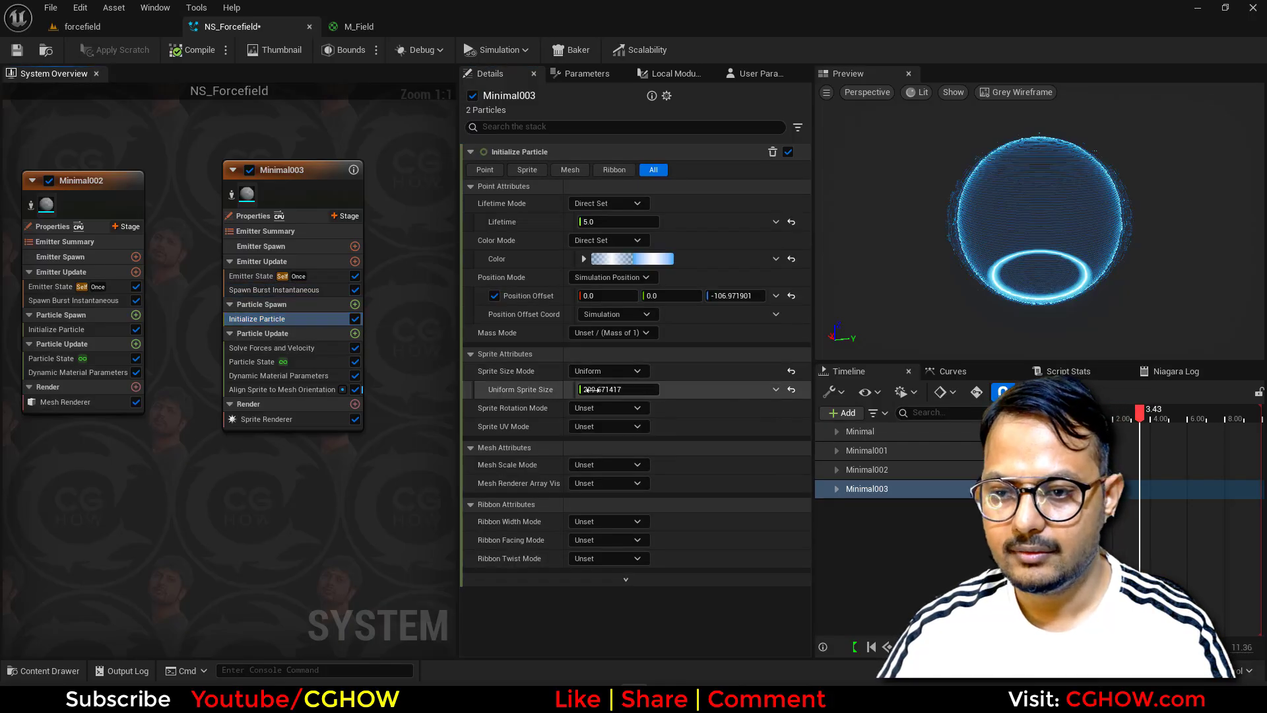
pyautogui.click(774, 390)
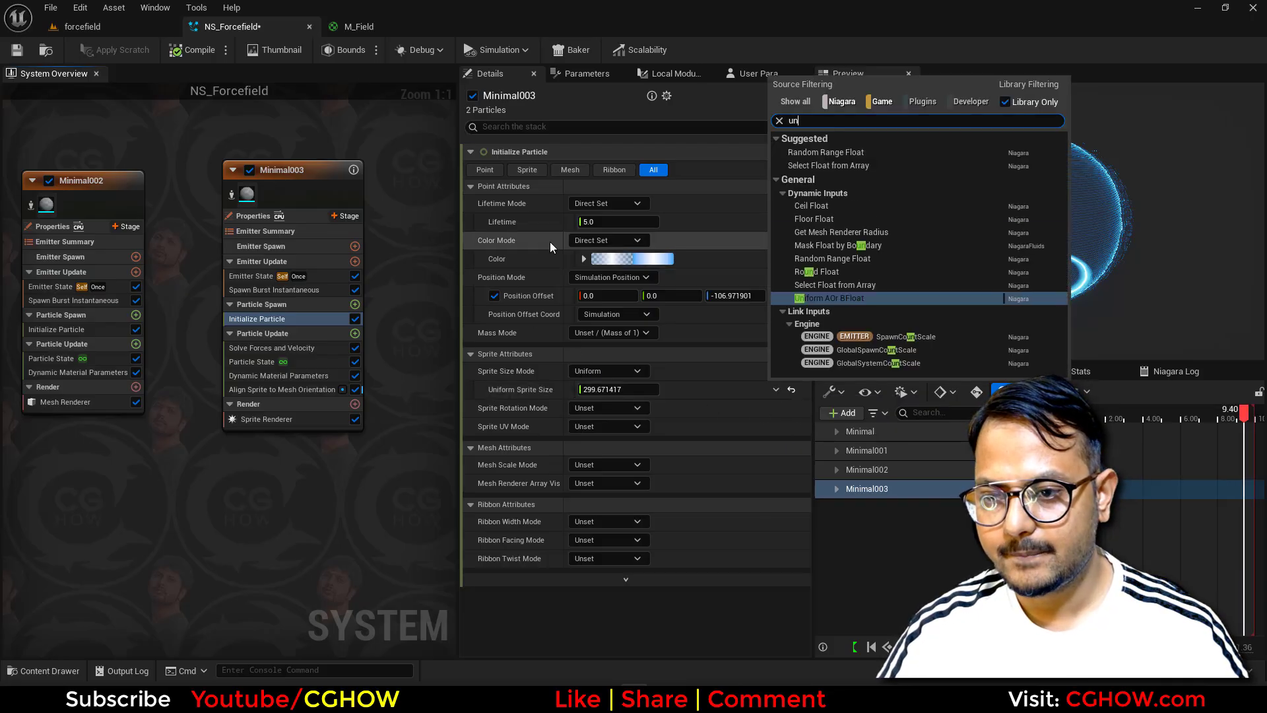
pyautogui.write('uni')
pyautogui.click(780, 391)
pyautogui.click(778, 391)
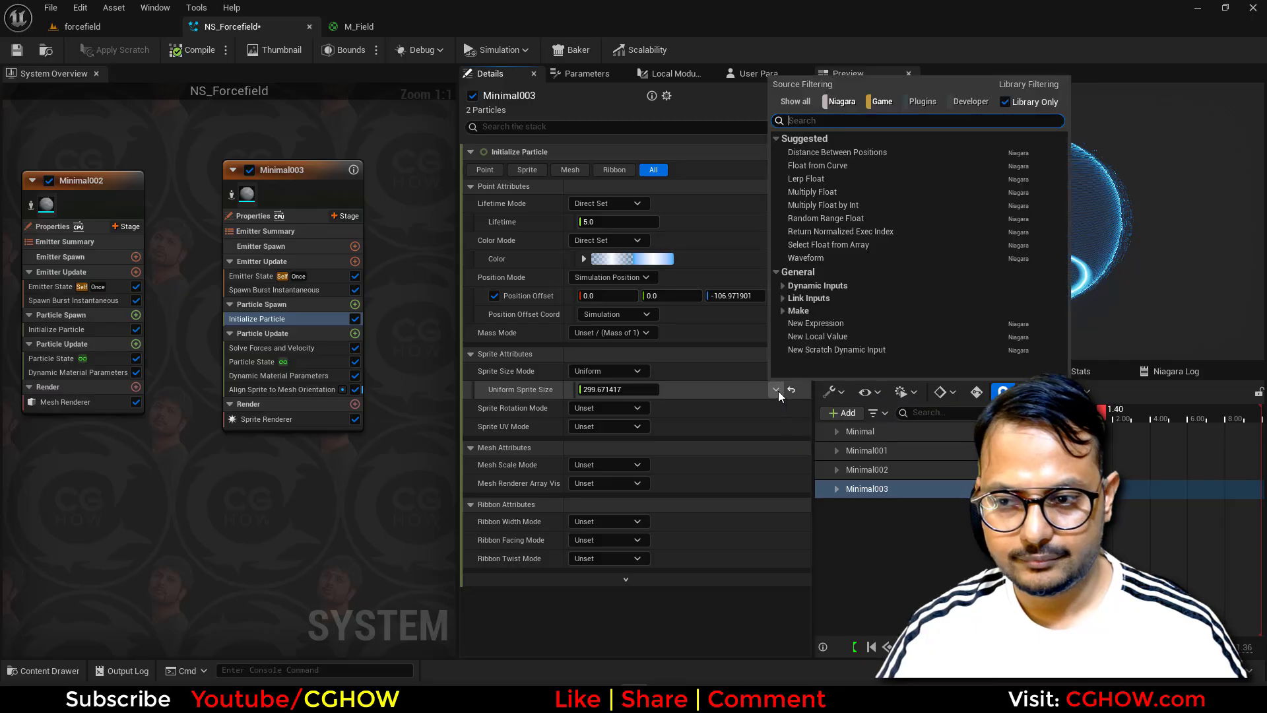
pyautogui.write('cur')
pyautogui.click(789, 190)
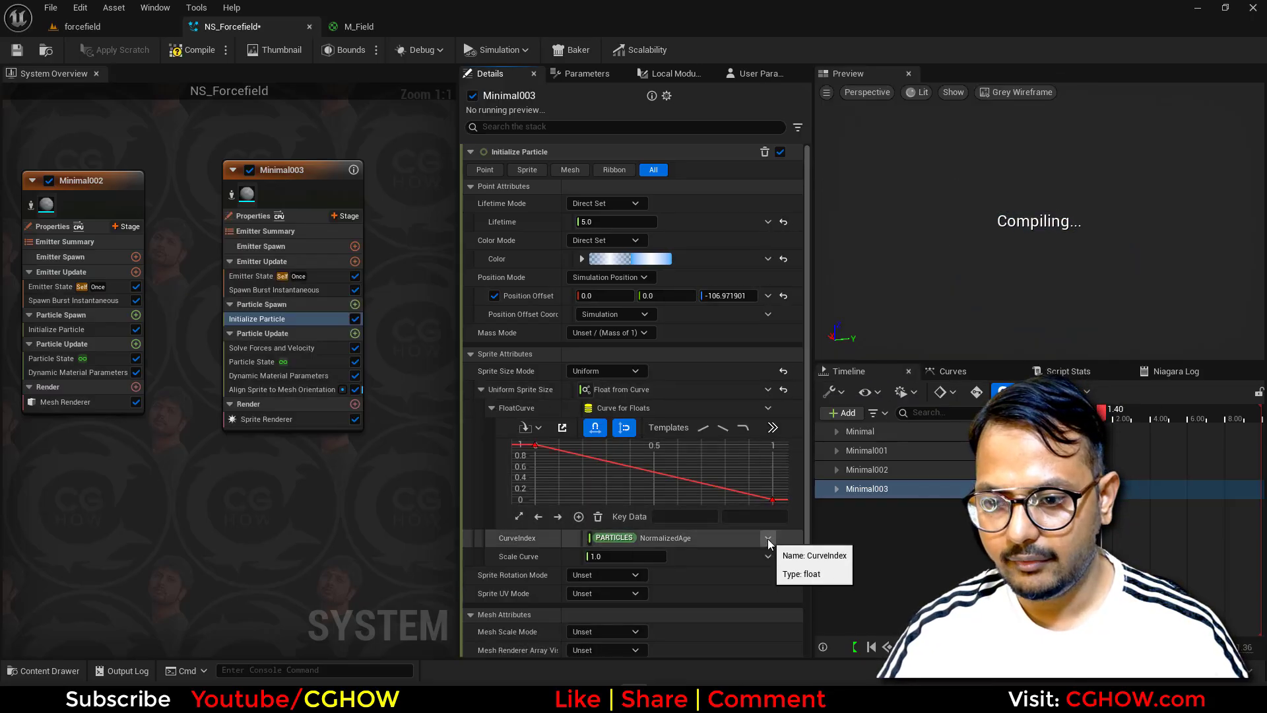
# Set the sprite size curve's CurveIndex to Return Normalized Exec Index and disable the checkbox option beneath it
pyautogui.click(769, 538)
pyautogui.write('exe')
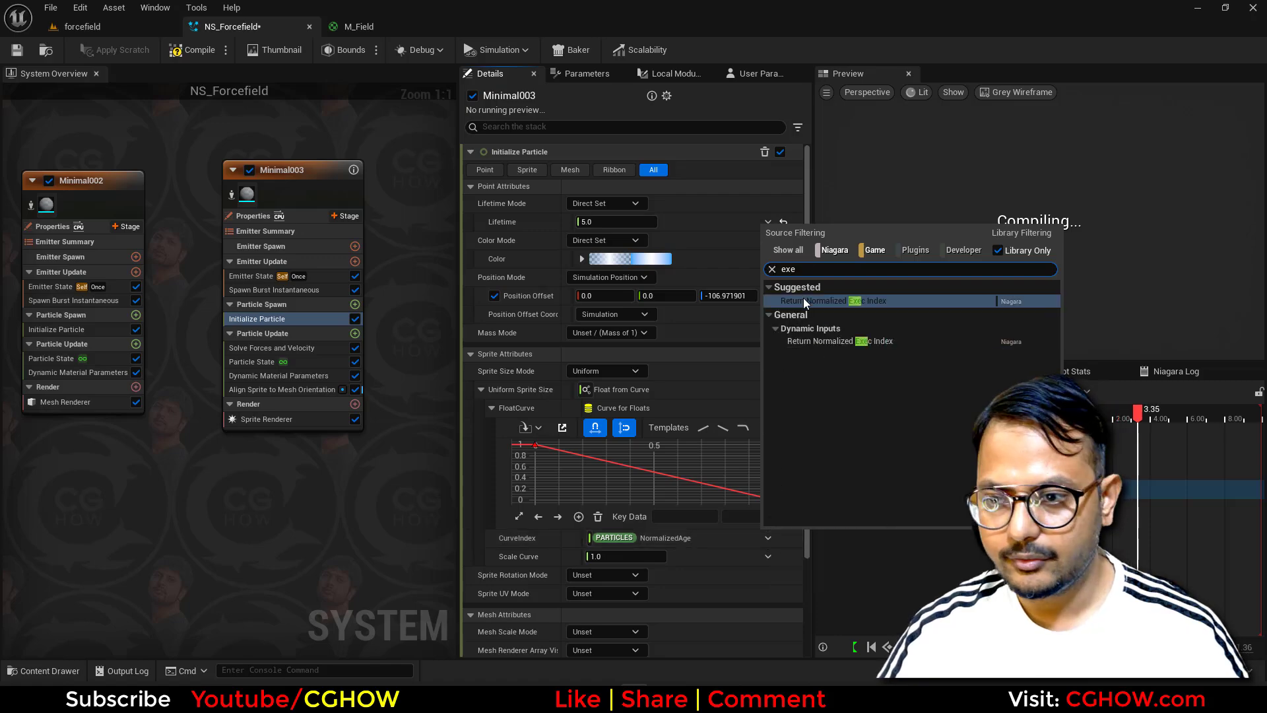
pyautogui.click(803, 300)
pyautogui.click(600, 575)
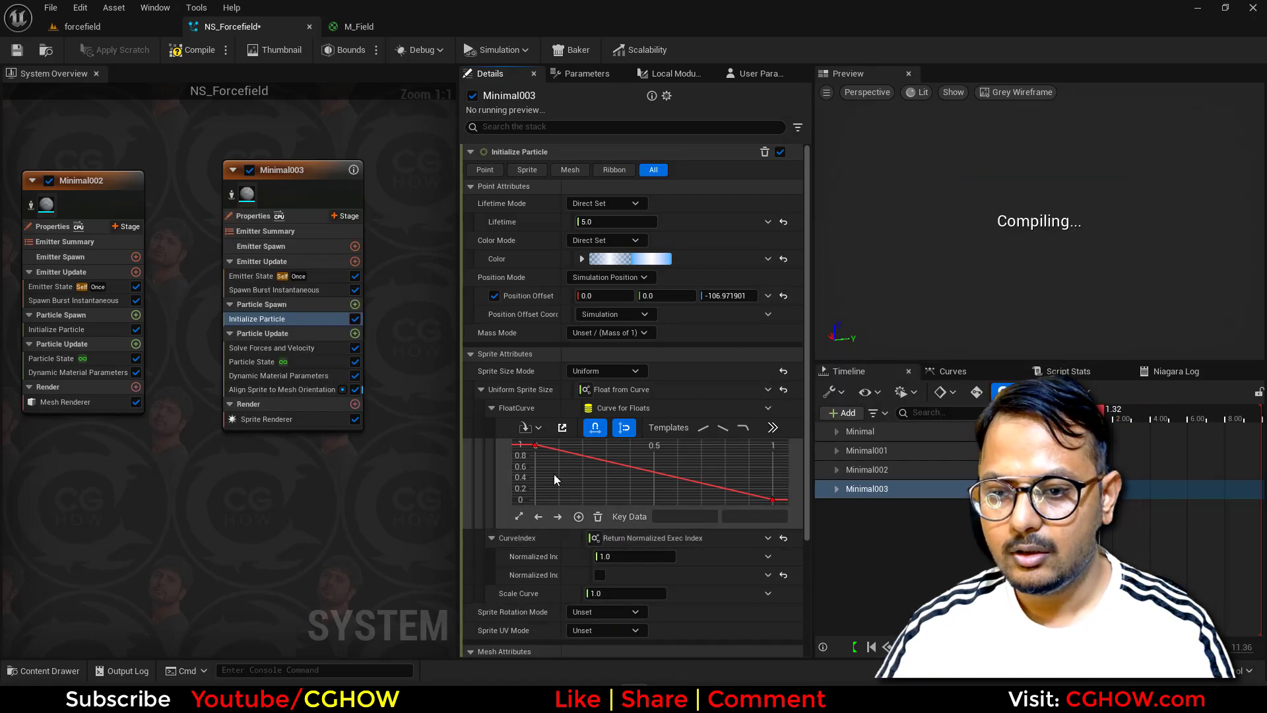
# Set the sprite size curve's first key value to 300 and its last key value to 150
pyautogui.click(535, 446)
pyautogui.click(746, 517)
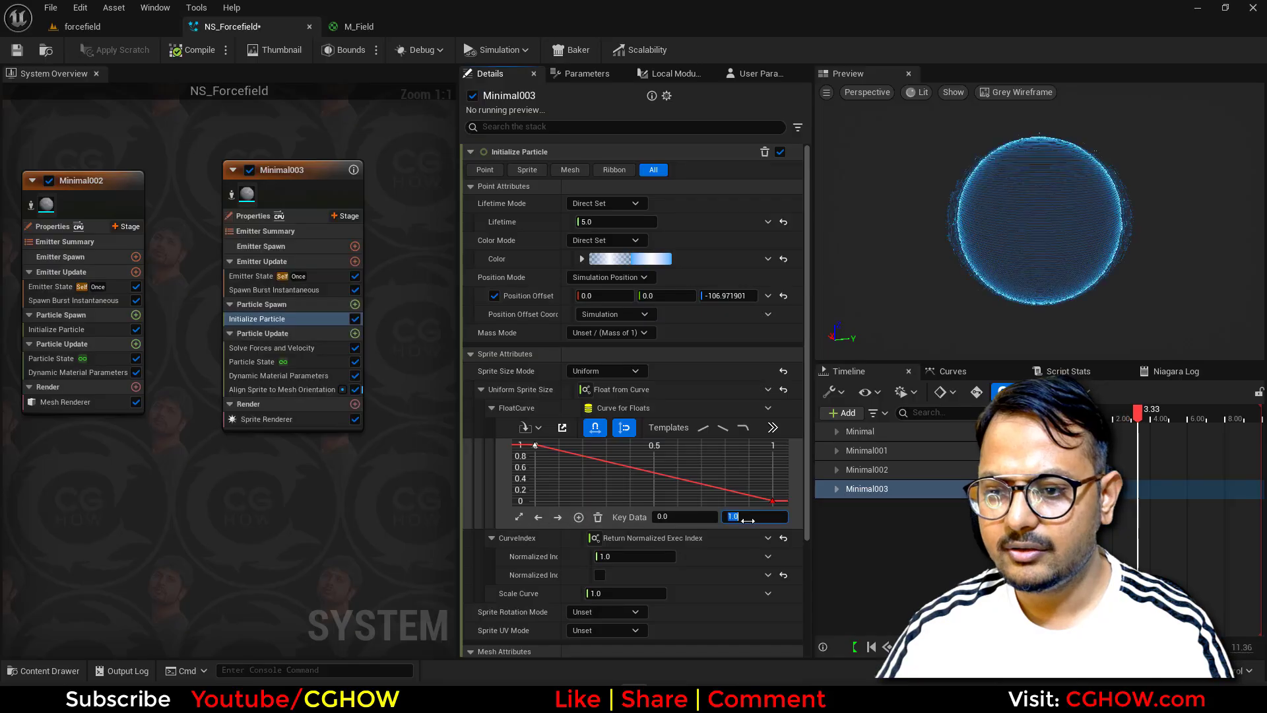
pyautogui.write('300')
pyautogui.press('Return')
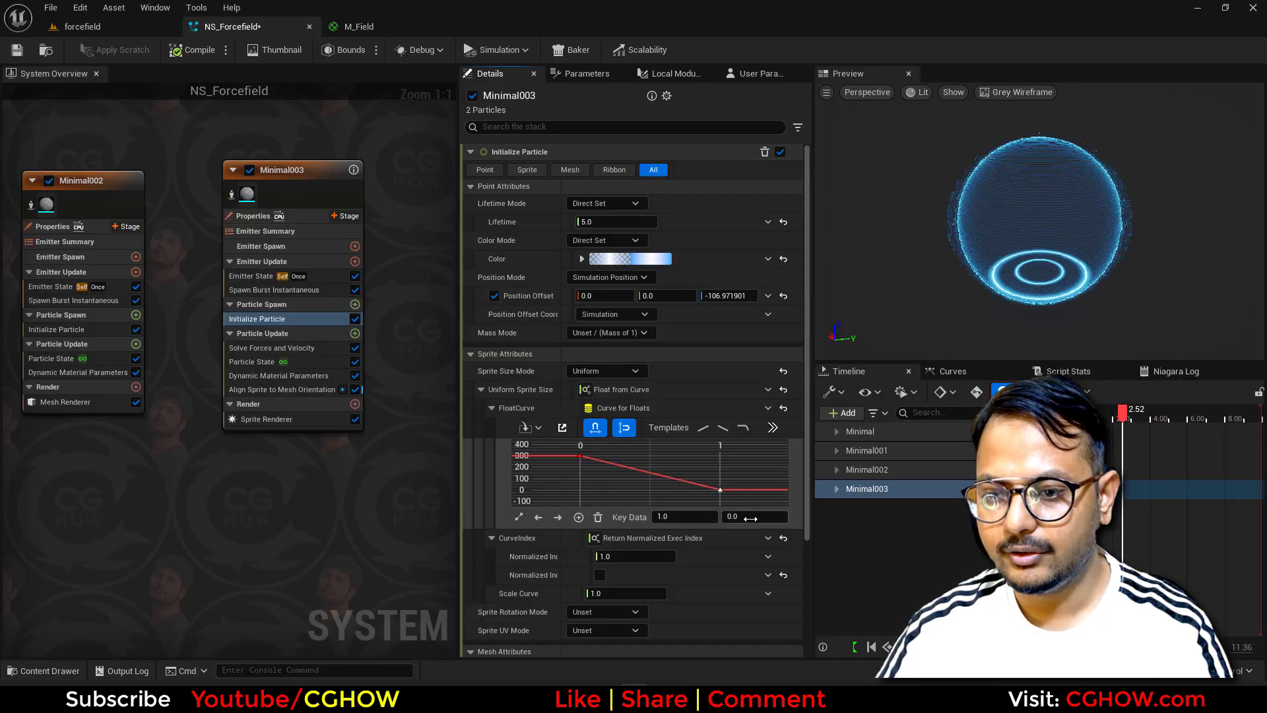
pyautogui.moveTo(750, 519); pyautogui.dragTo(749, 517)
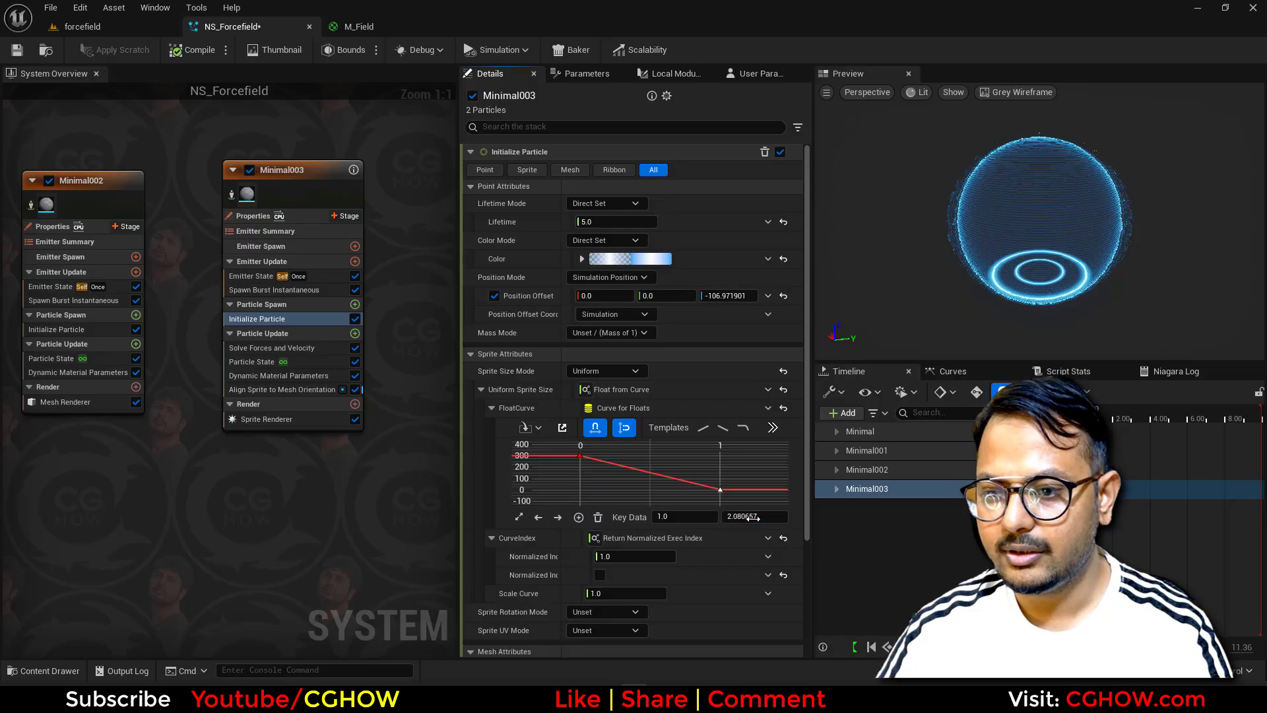
pyautogui.press('Return')
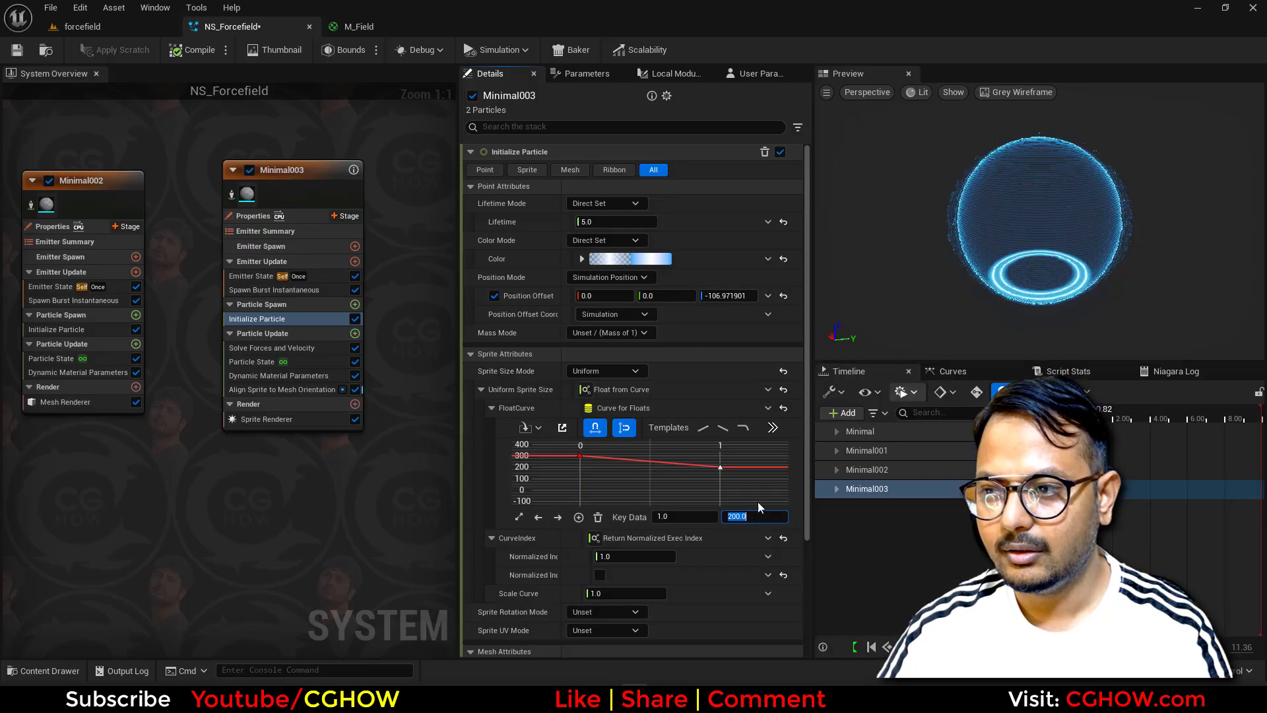
pyautogui.write('150')
pyautogui.press('Return')
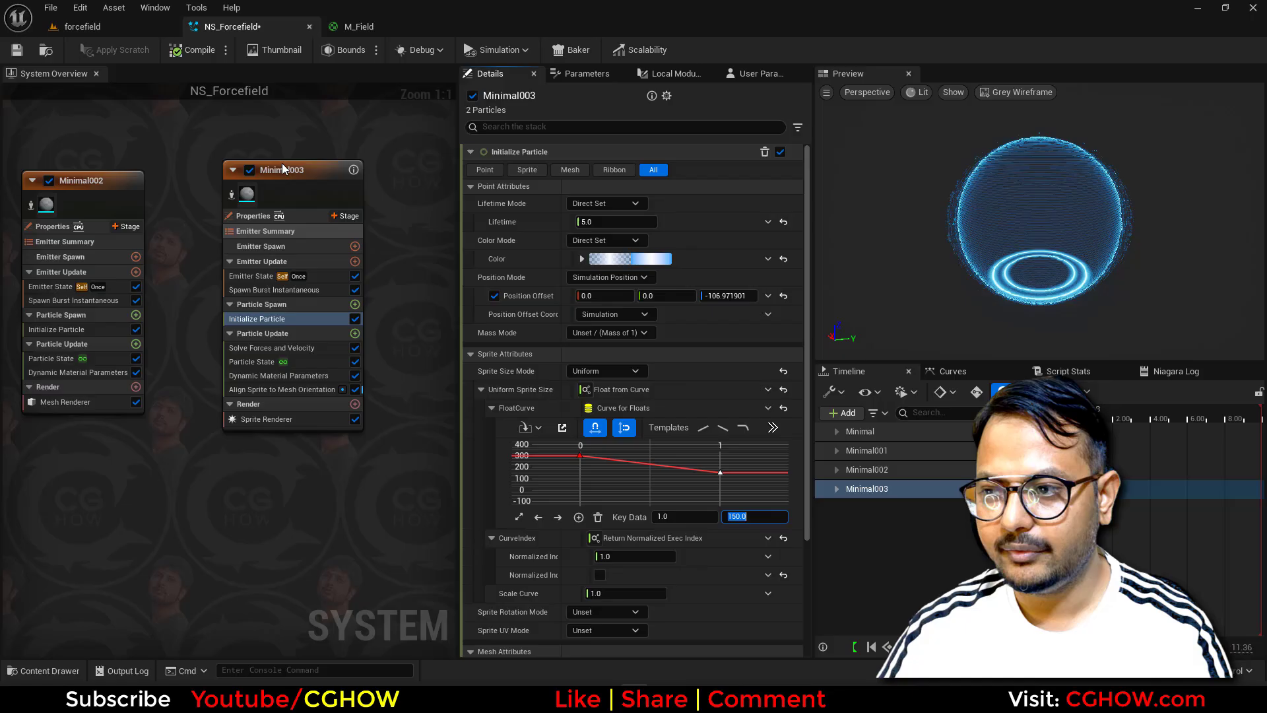
# Return to the forcefield level, enlarge its viewport to show the whole force field, and save all modified assets
pyautogui.click(115, 28)
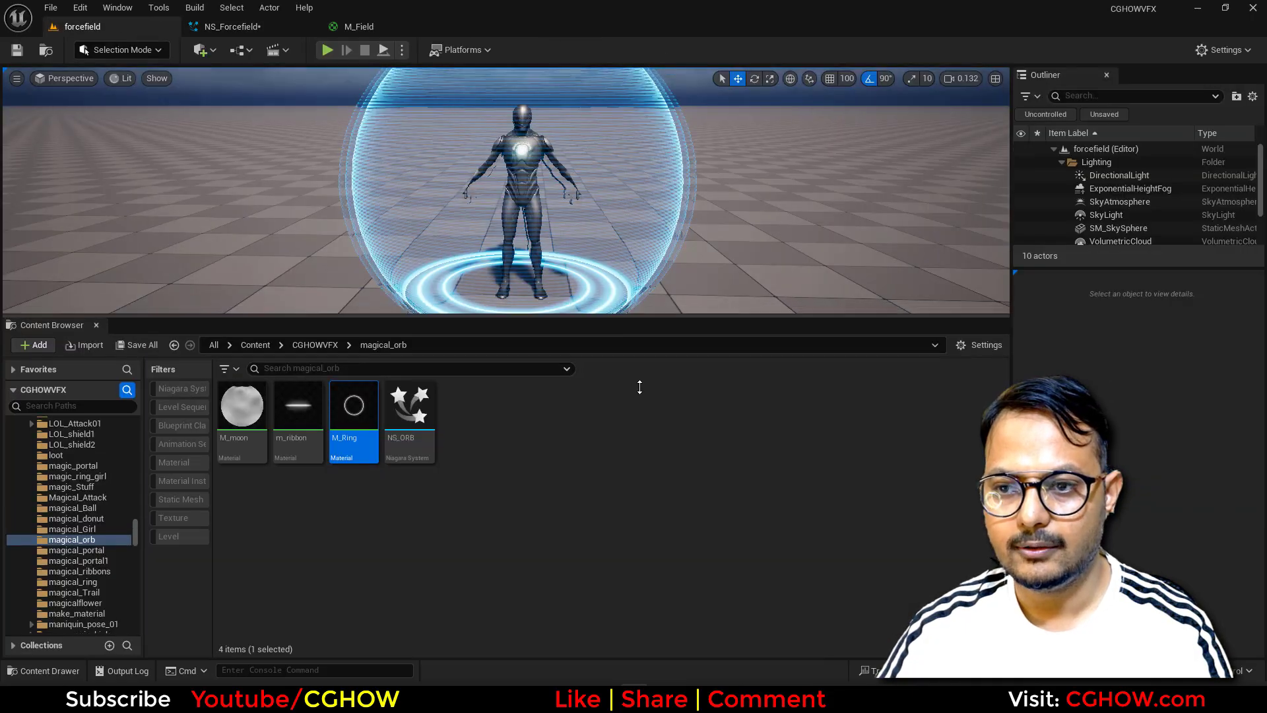
pyautogui.moveTo(640, 387); pyautogui.dragTo(647, 427)
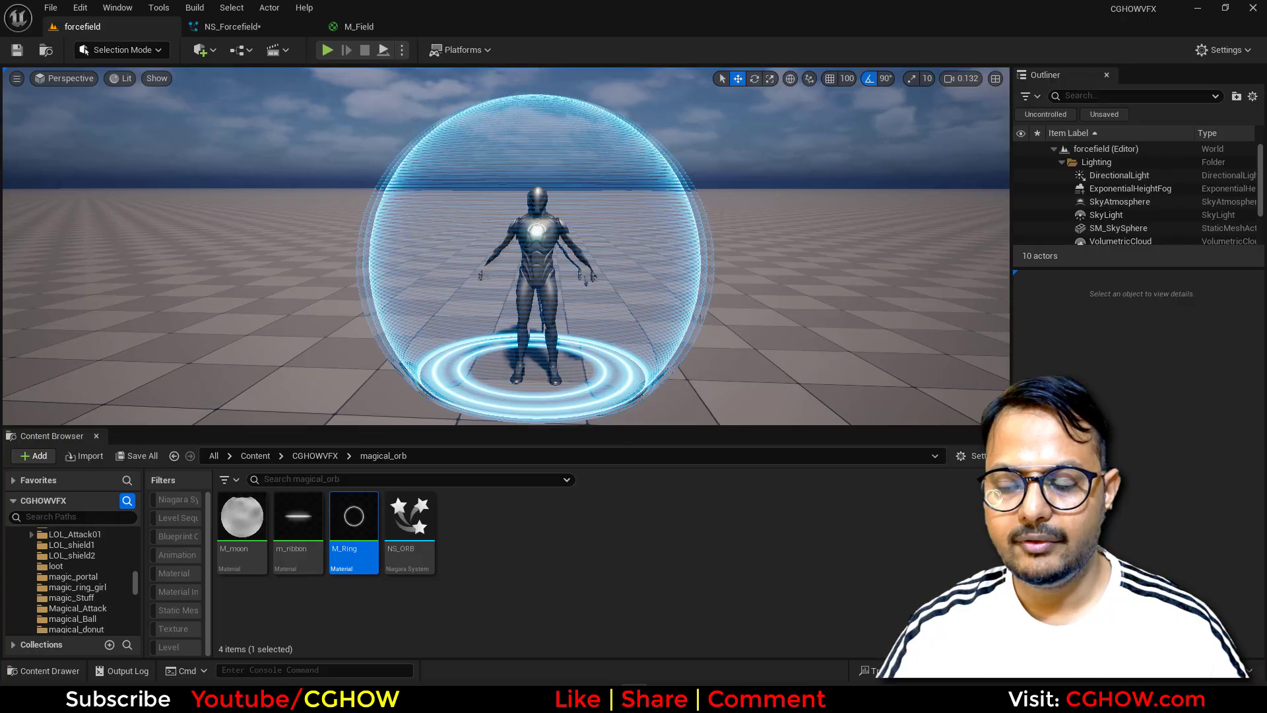
pyautogui.hotkey('ctrl', 'shift', 's')
pyautogui.click(726, 496)
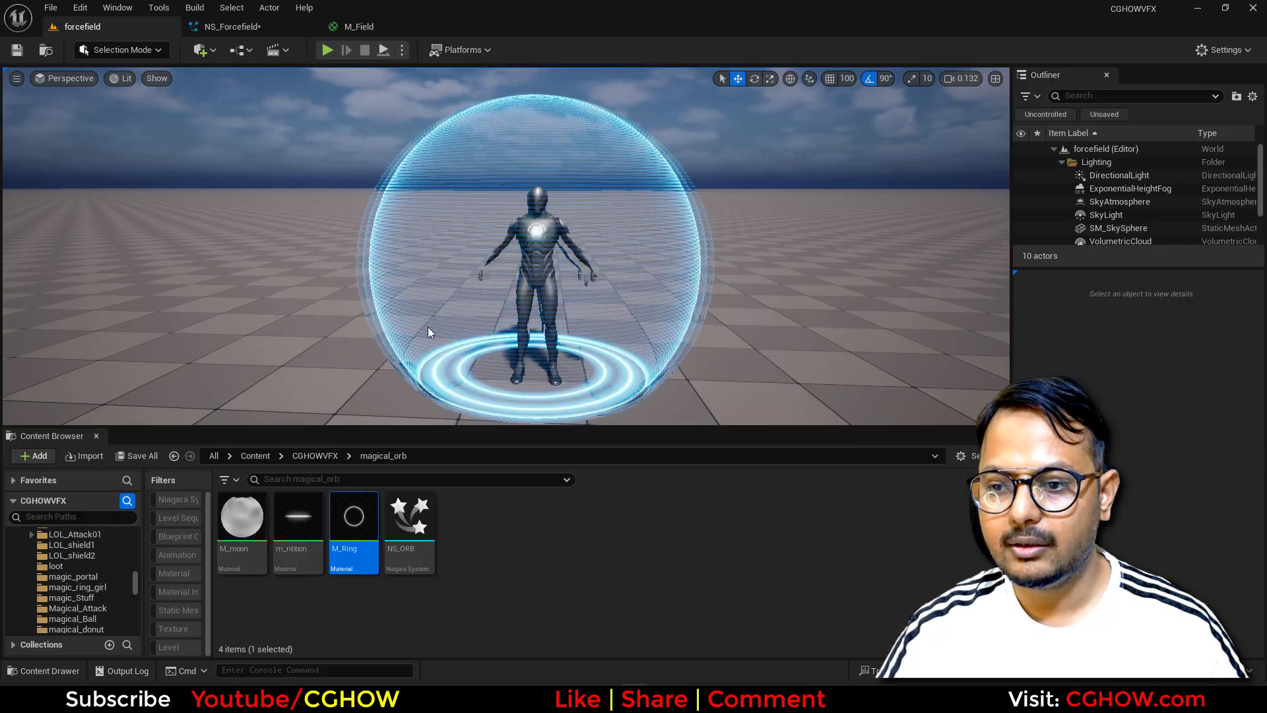
# Return to the NS_Forcefield system, duplicate the Minimal003 emitter beside the original, and isolate the copy
pyautogui.click(268, 27)
pyautogui.moveTo(368, 157); pyautogui.dragTo(249, 176, button='right')
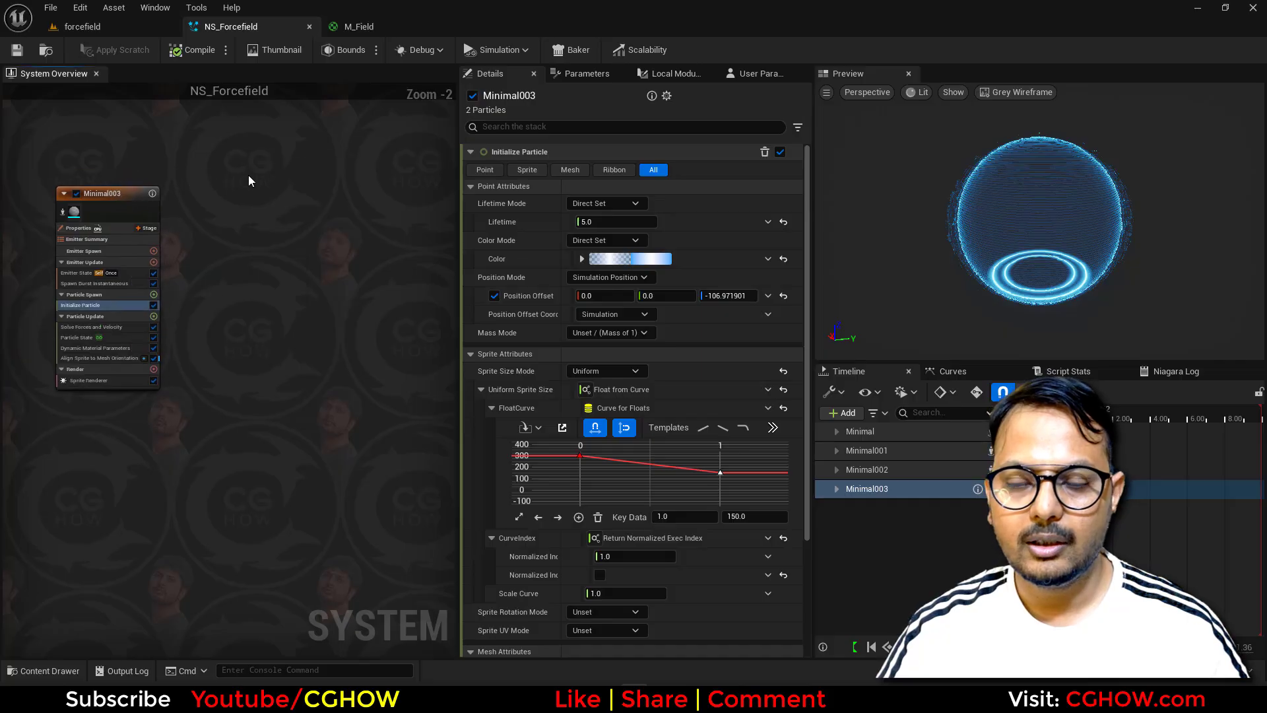
pyautogui.rightClick(249, 176)
pyautogui.click(138, 195)
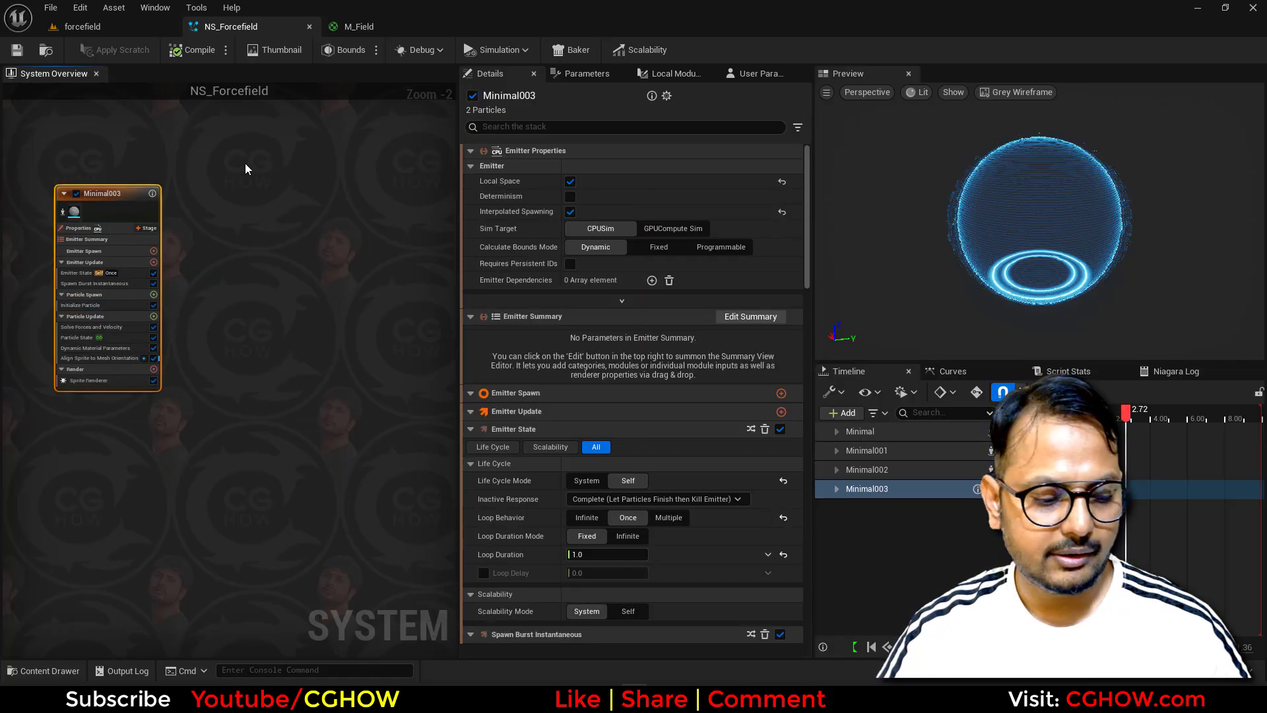
pyautogui.click(256, 200)
pyautogui.hotkey('ctrl', 'v')
pyautogui.scroll(2, 267, 198)
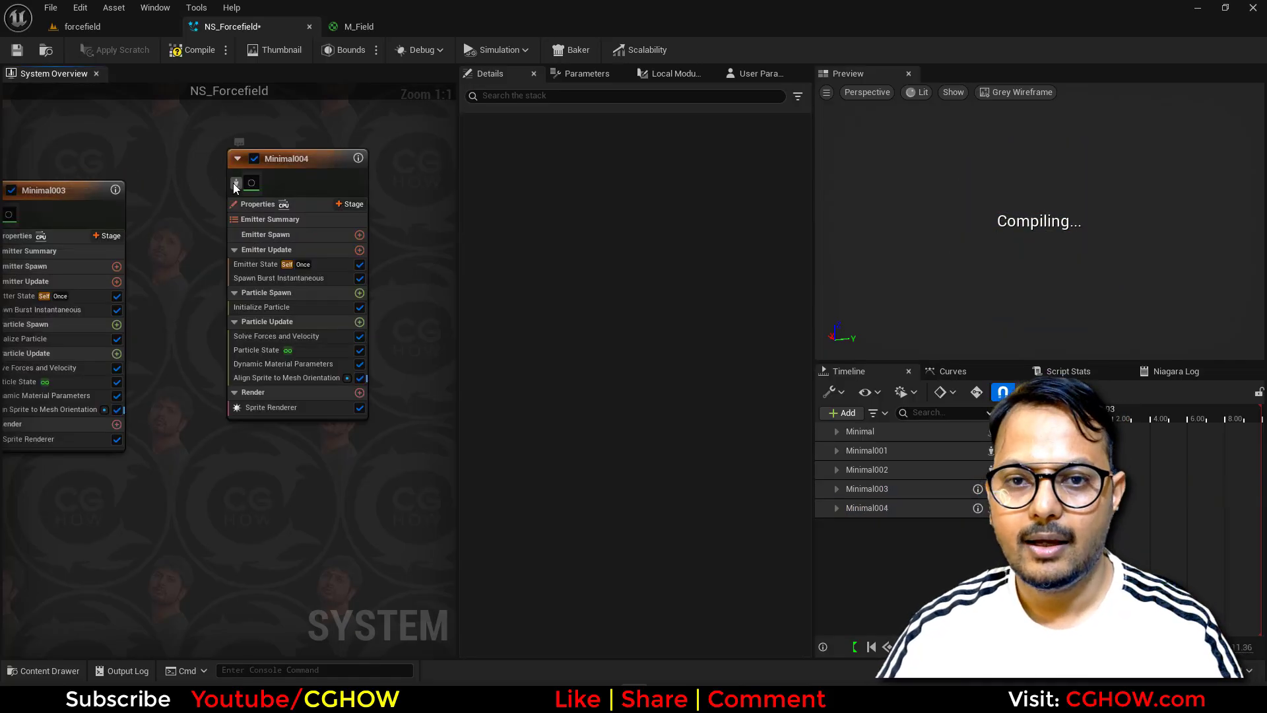
# Replace Minimal004's Sprite Renderer with a new one that uses the default sprite material
pyautogui.click(285, 426)
pyautogui.press('Delete')
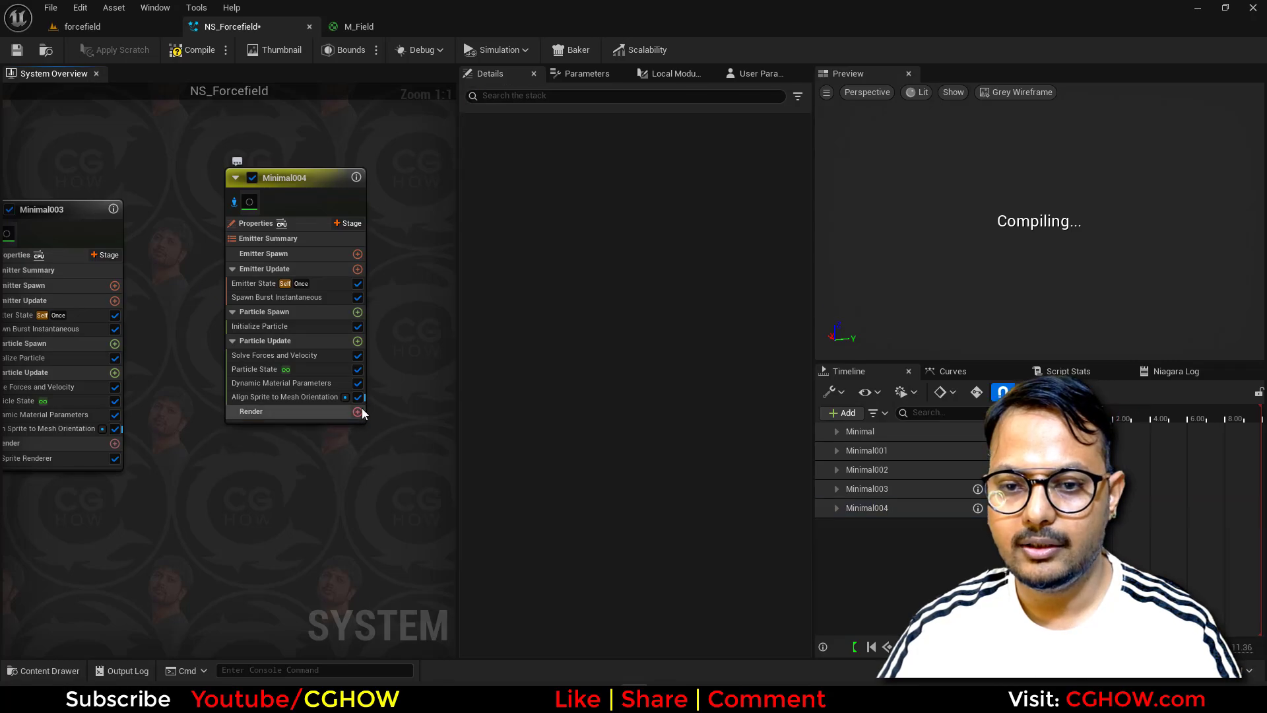
pyautogui.click(357, 412)
pyautogui.click(394, 234)
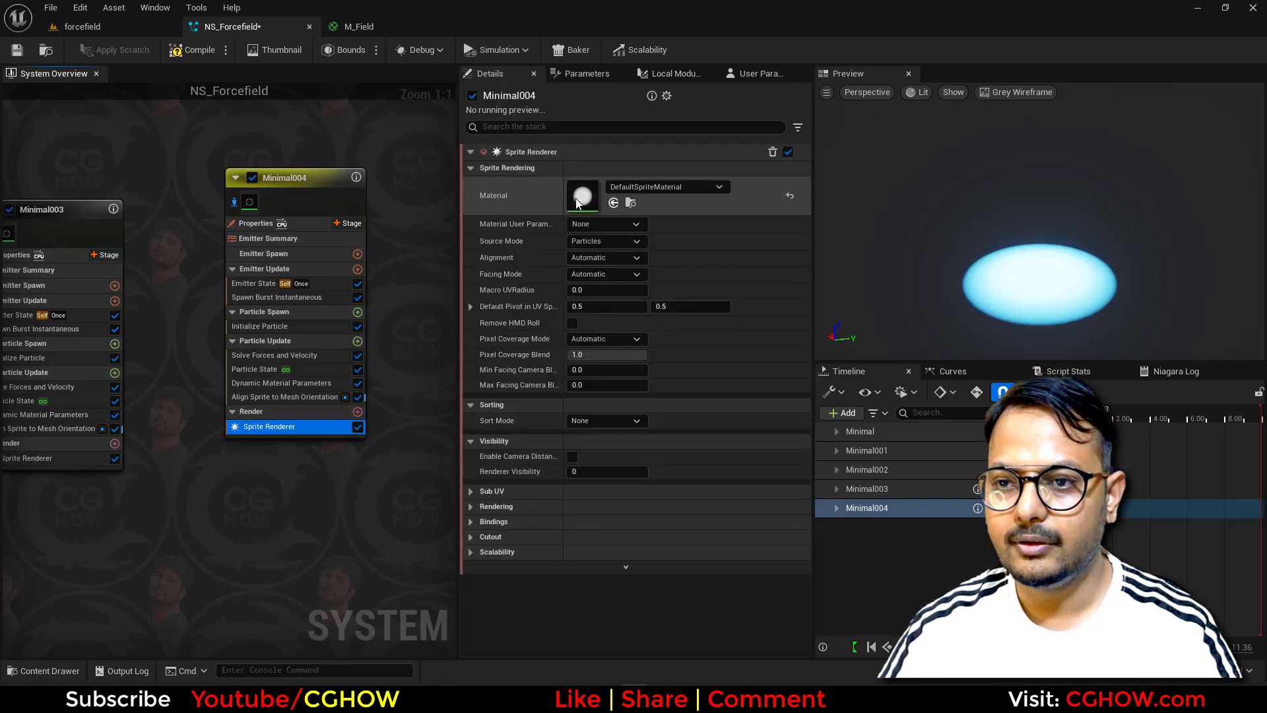
# Remove the Align Sprite to Mesh Orientation and Dynamic Material Parameters modules from Minimal004's Particle Update
pyautogui.click(260, 398)
pyautogui.press('Delete')
pyautogui.click(288, 385)
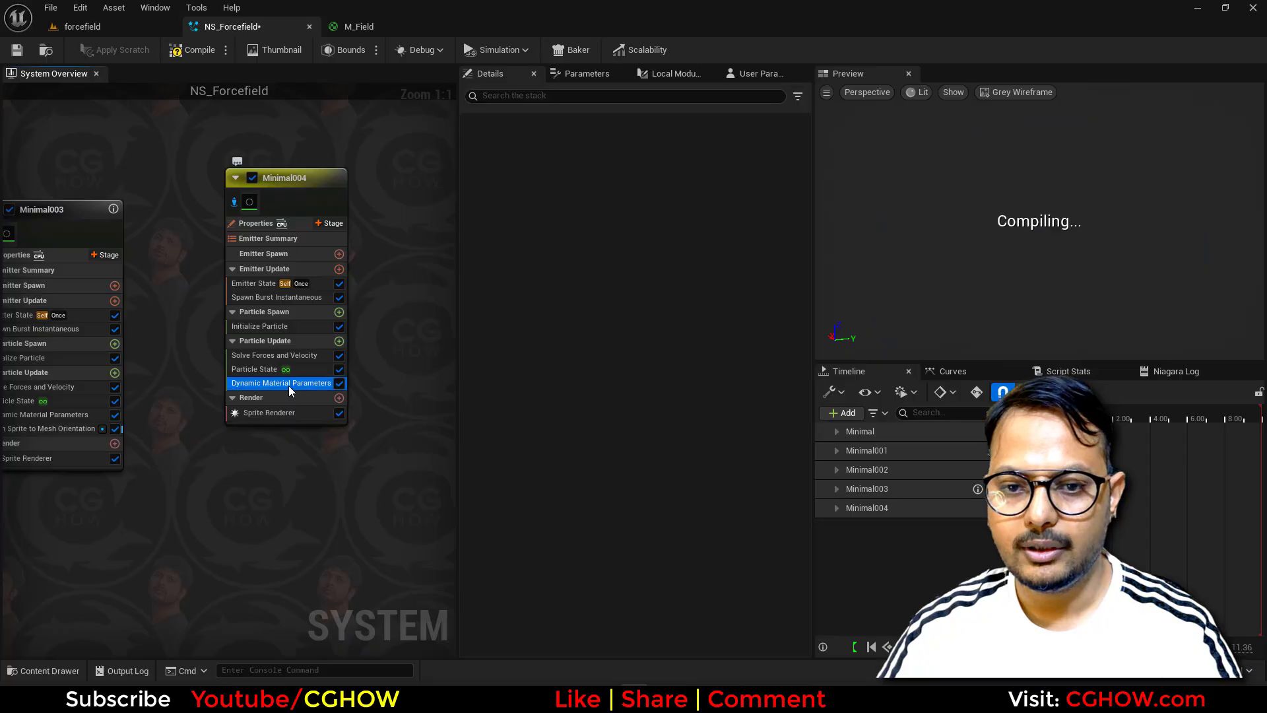
pyautogui.press('Delete')
# Make Minimal004's Emitter State loop infinitely
pyautogui.click(296, 370)
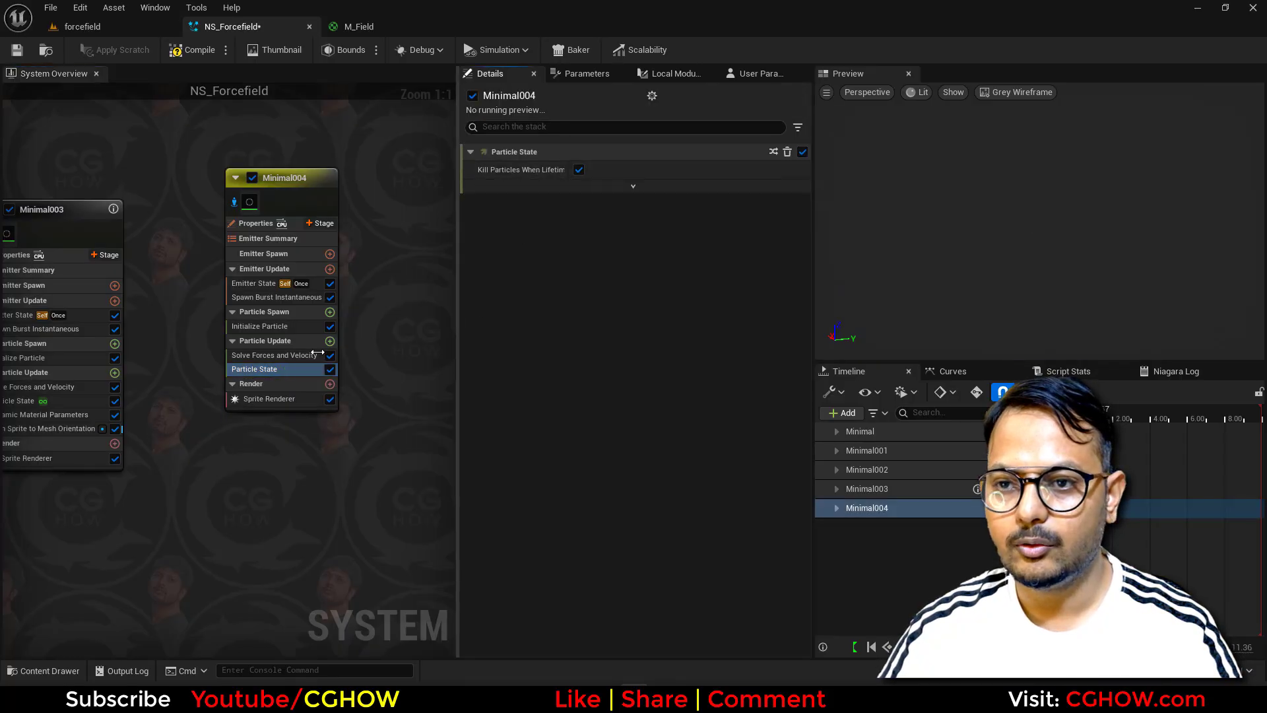
pyautogui.click(257, 285)
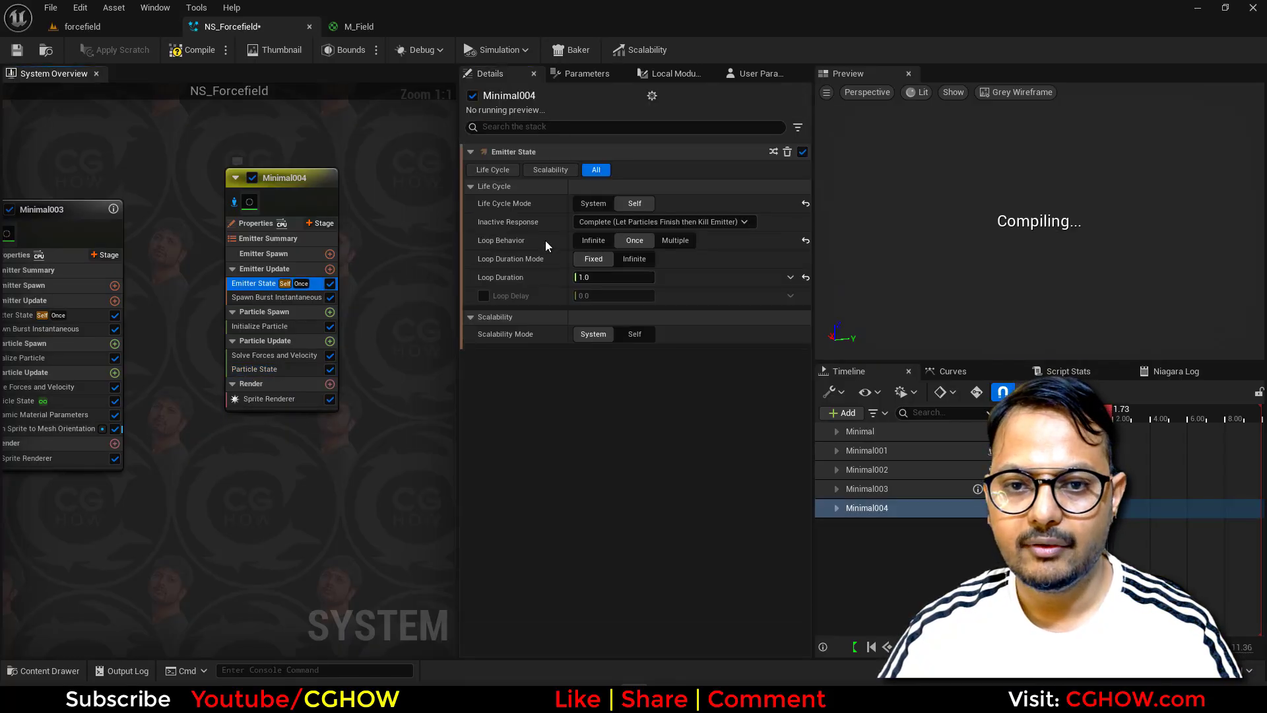
pyautogui.click(634, 259)
# Replace Minimal004's Spawn Burst Instantaneous module with a Spawn Rate of 50
pyautogui.click(306, 296)
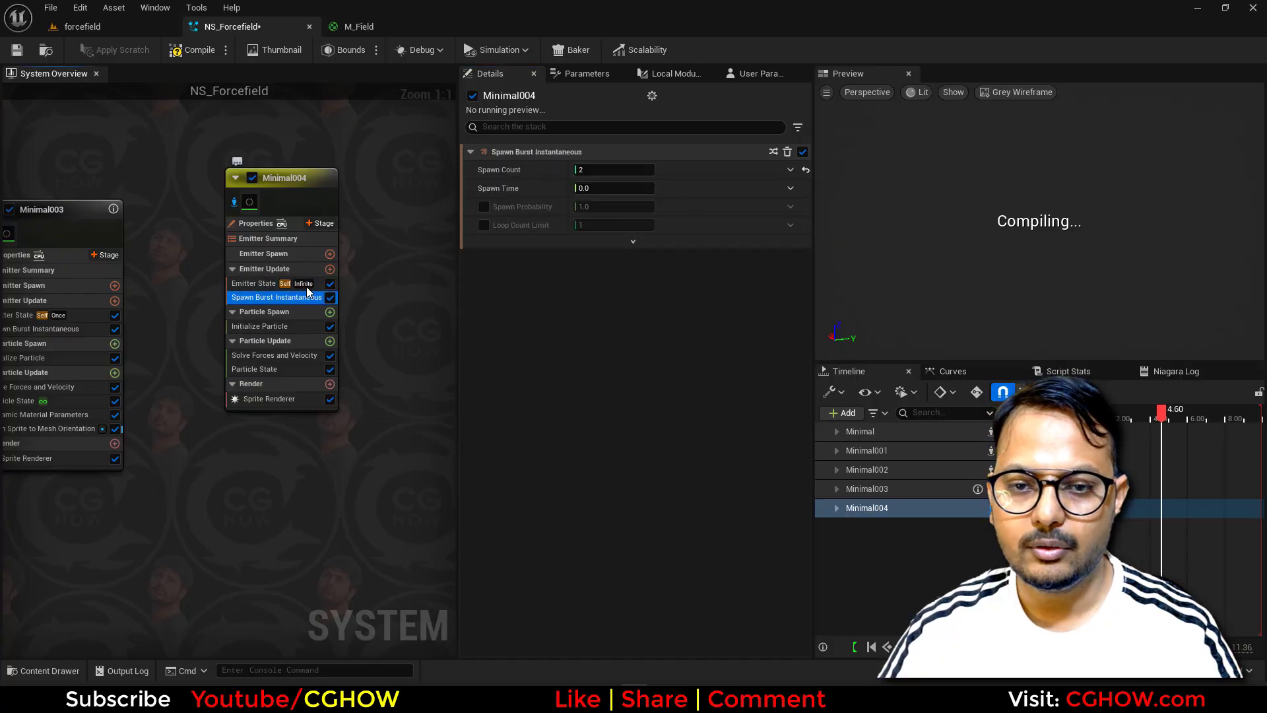
pyautogui.click(330, 269)
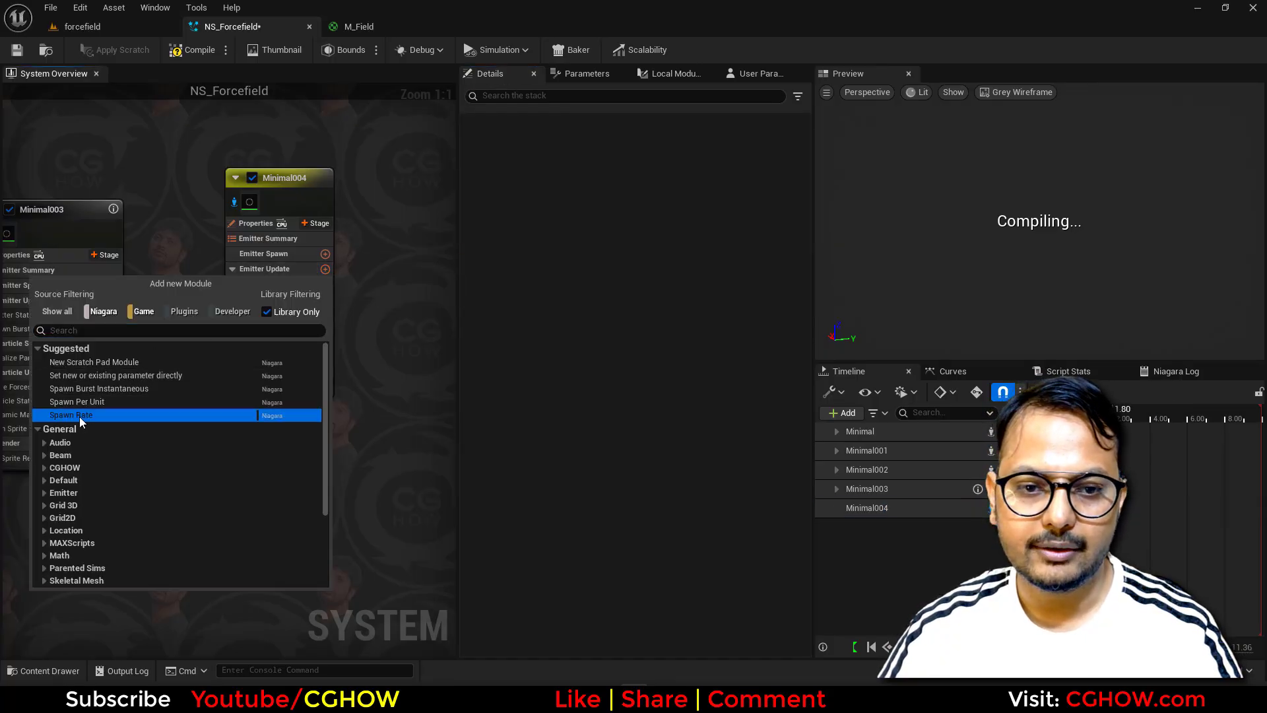
pyautogui.click(79, 415)
pyautogui.click(614, 170)
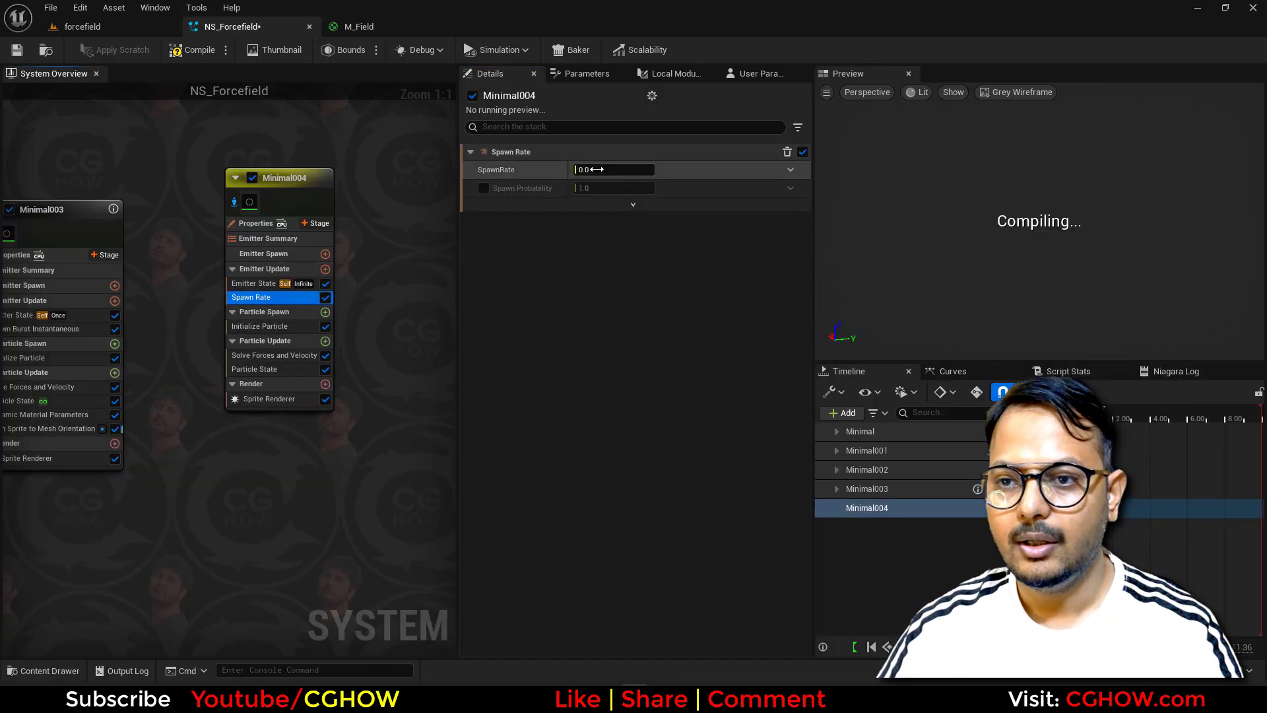
# Change Minimal004's Sprite Size Mode in Initialize Particle to Random Uniform
pyautogui.click(263, 330)
pyautogui.click(631, 372)
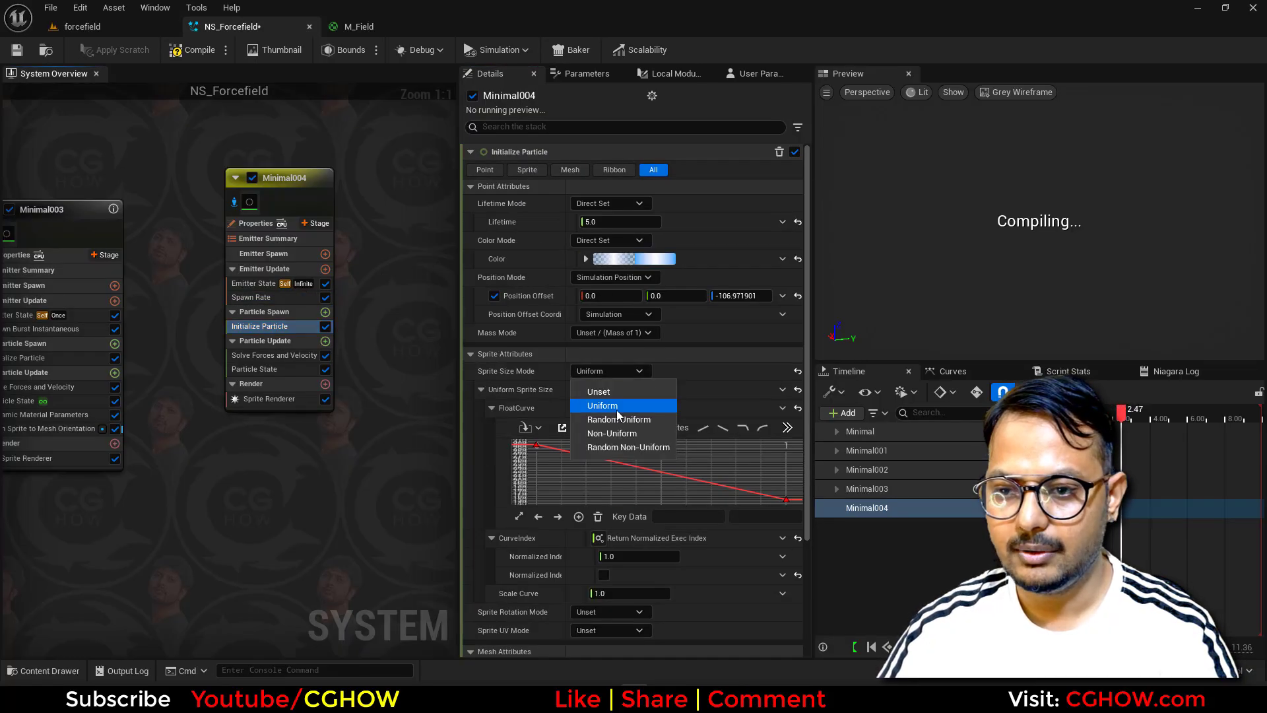
pyautogui.click(617, 407)
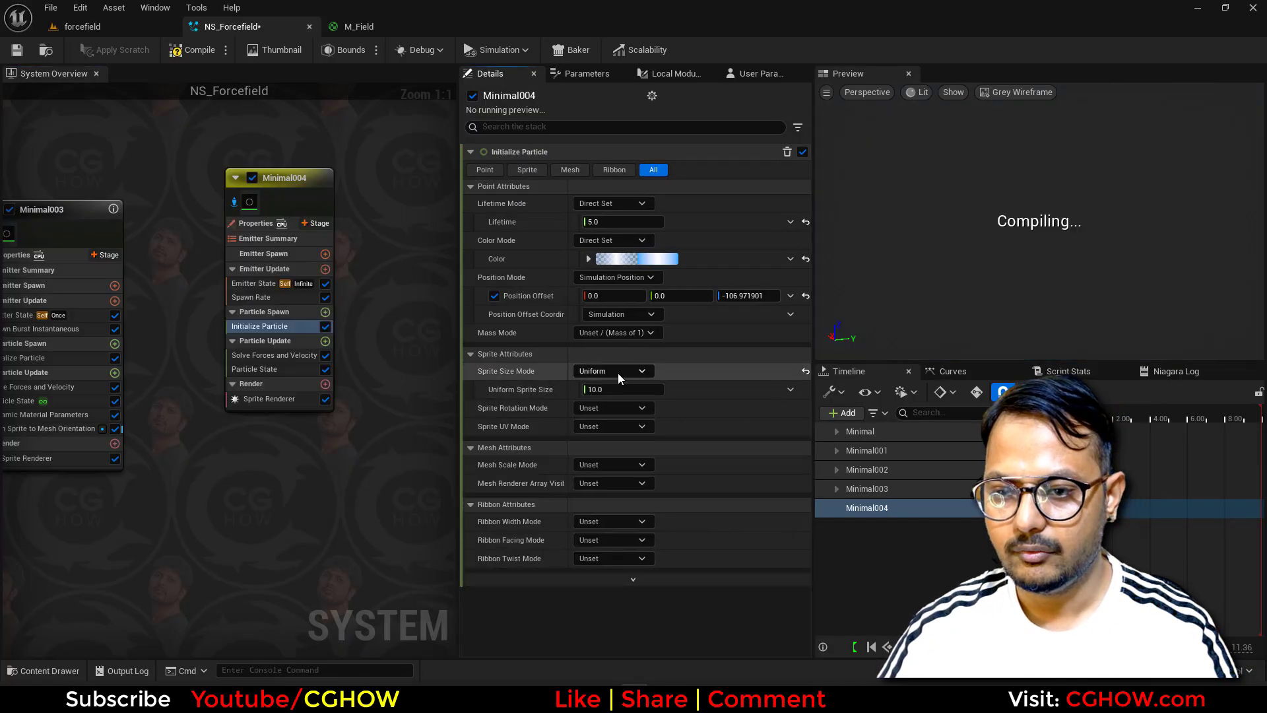
pyautogui.click(618, 374)
pyautogui.click(614, 429)
pyautogui.click(614, 371)
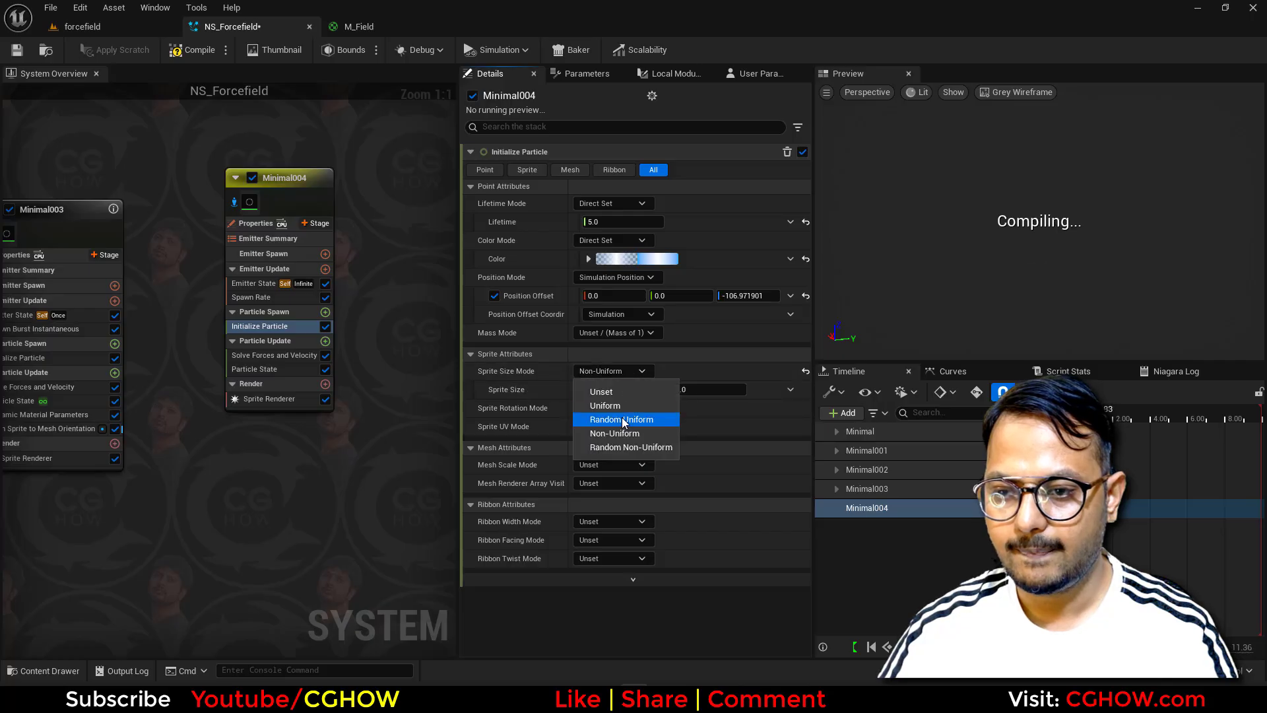
pyautogui.click(621, 420)
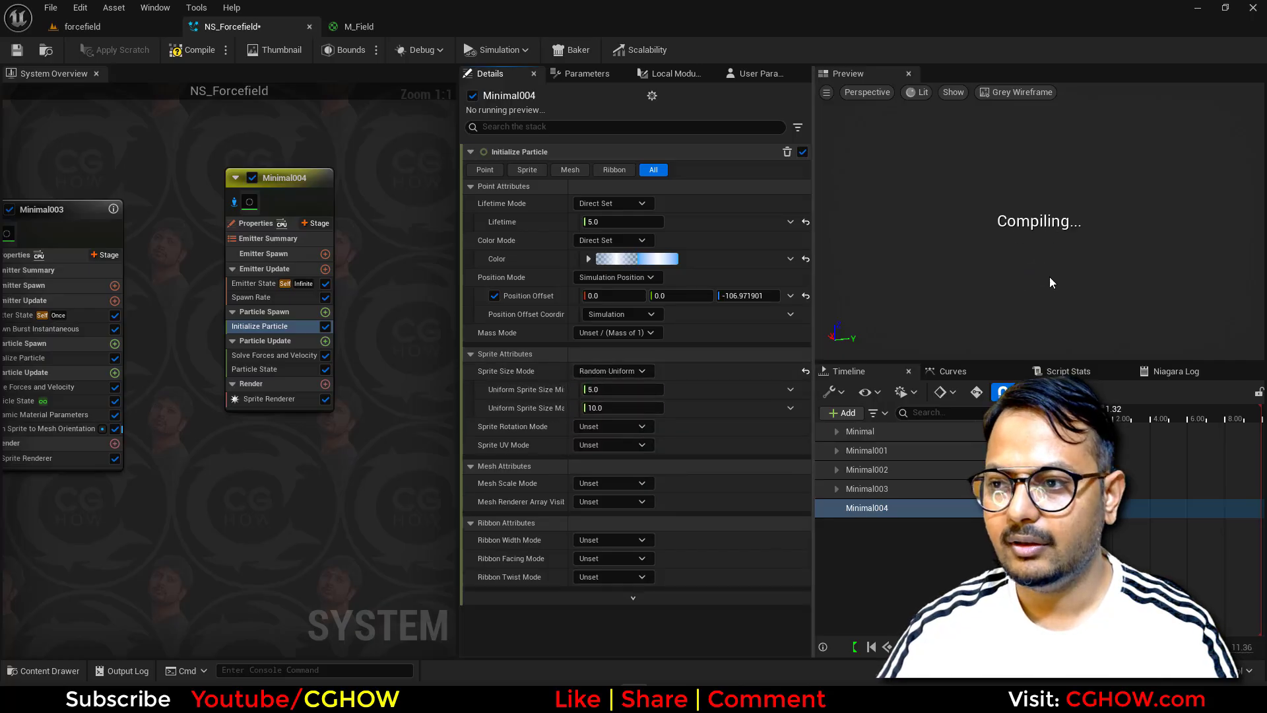
# Add a Shape Location module to Minimal004's Particle Spawn and stop isolating the emitter to preview the whole system
pyautogui.click(325, 312)
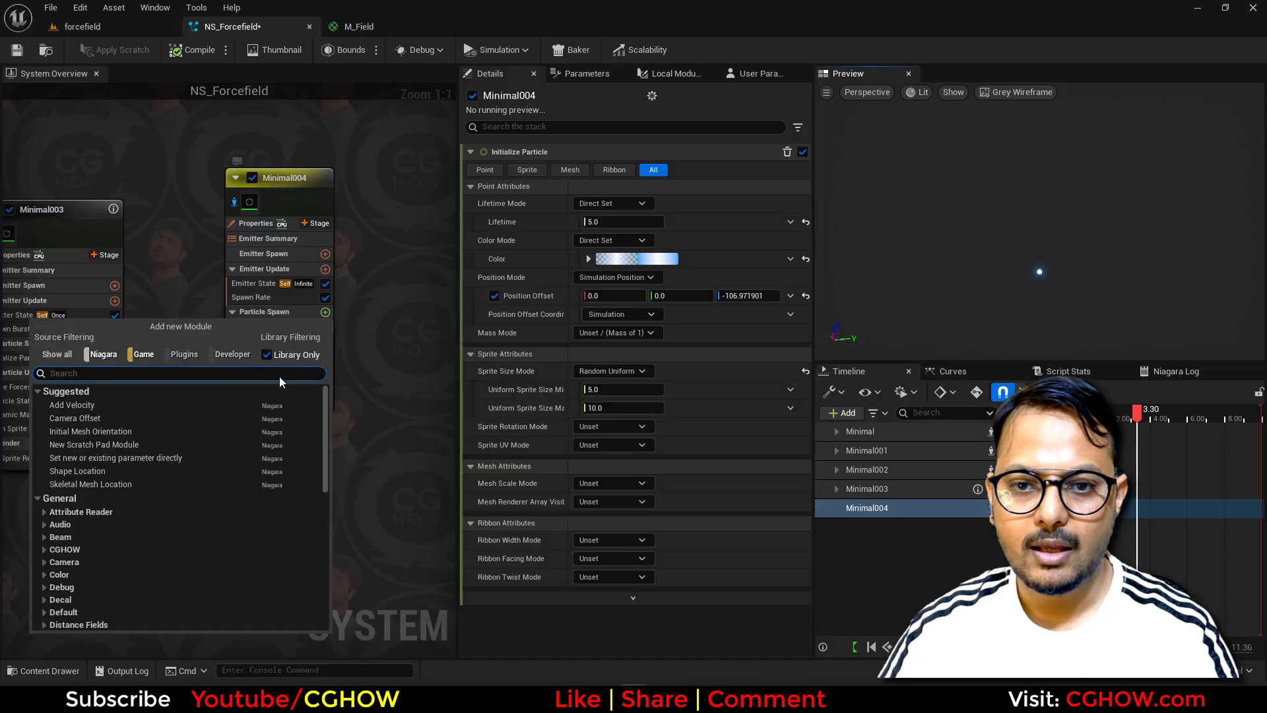
pyautogui.click(77, 474)
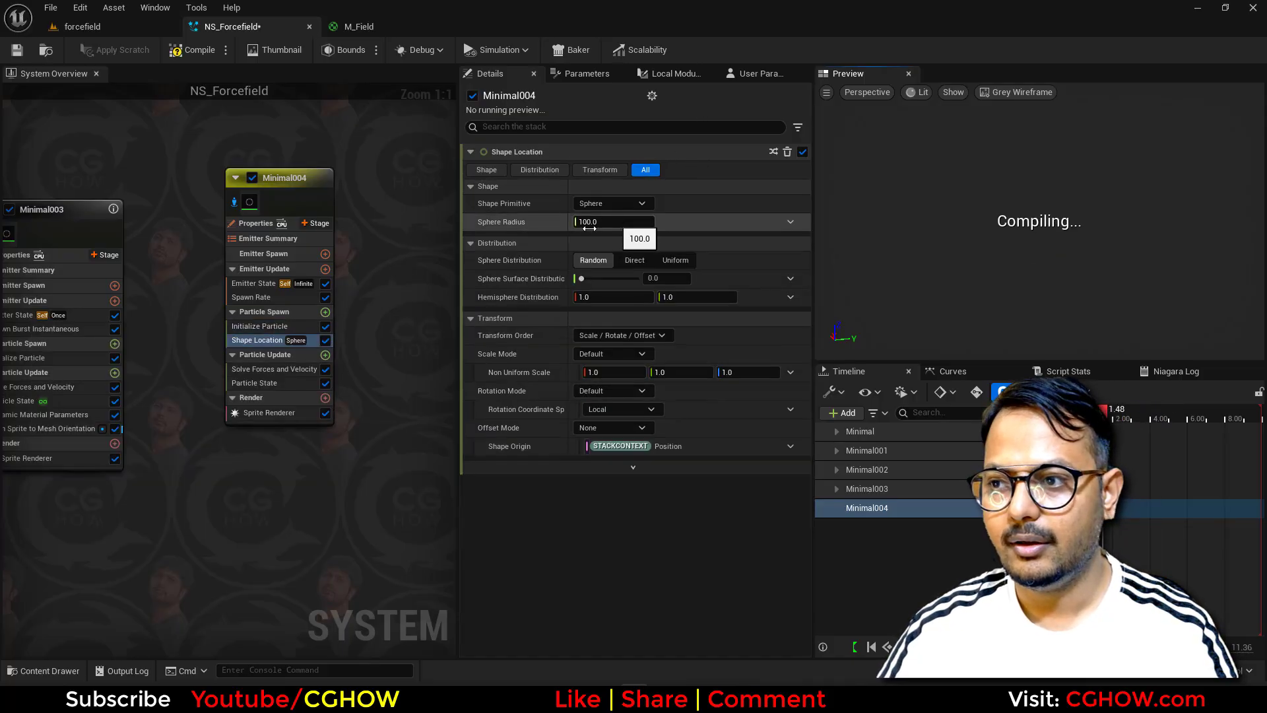
pyautogui.click(263, 297)
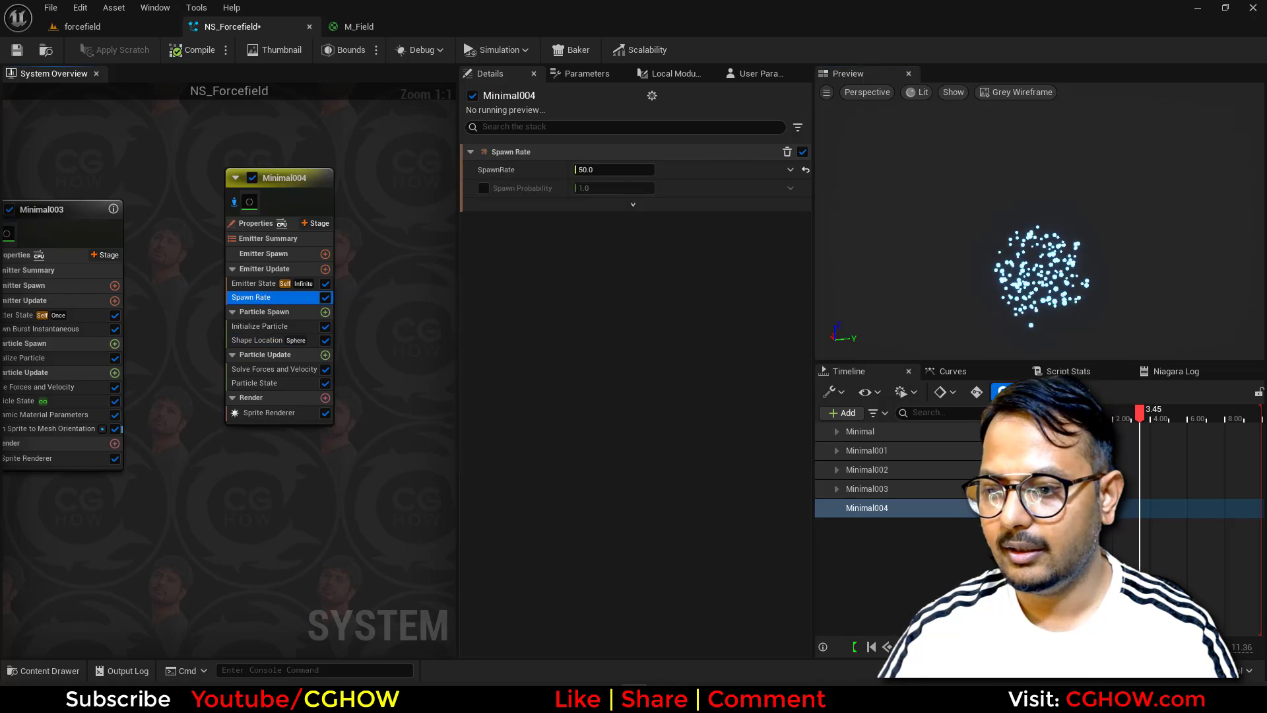
pyautogui.click(234, 201)
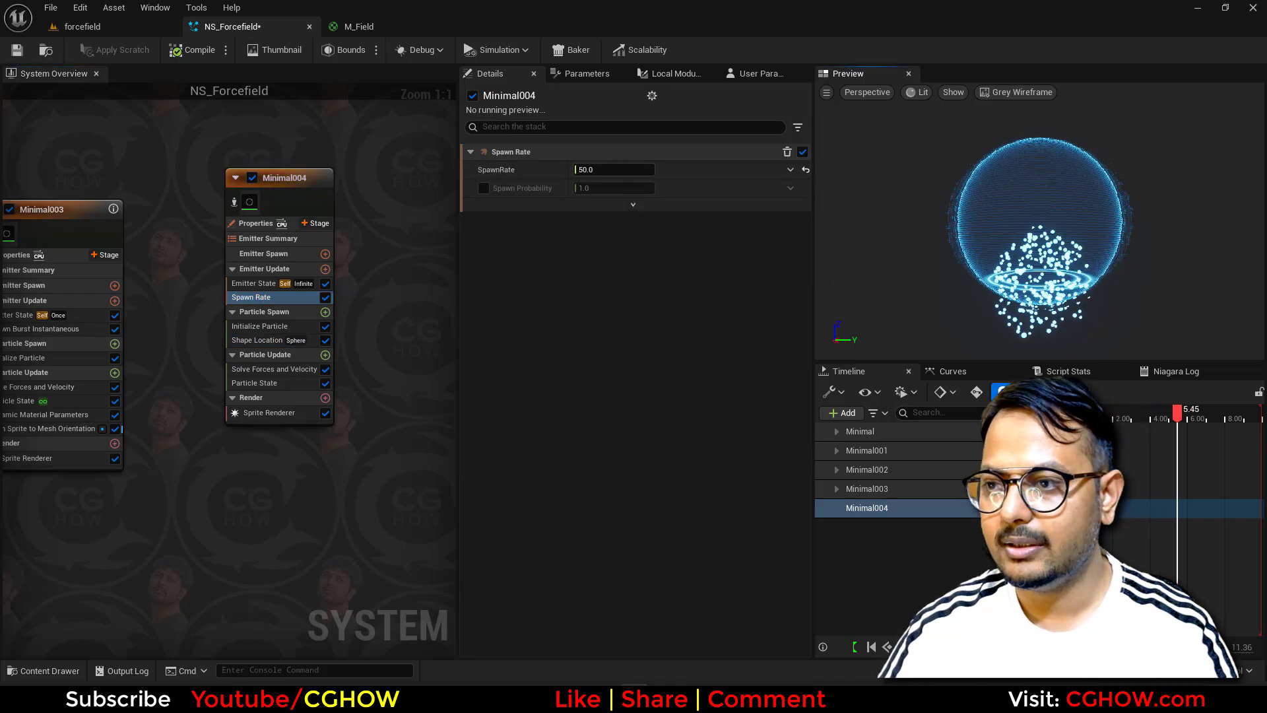
# Set Shape Location's Offset Mode to Default and enter a Z offset of 100
pyautogui.click(257, 340)
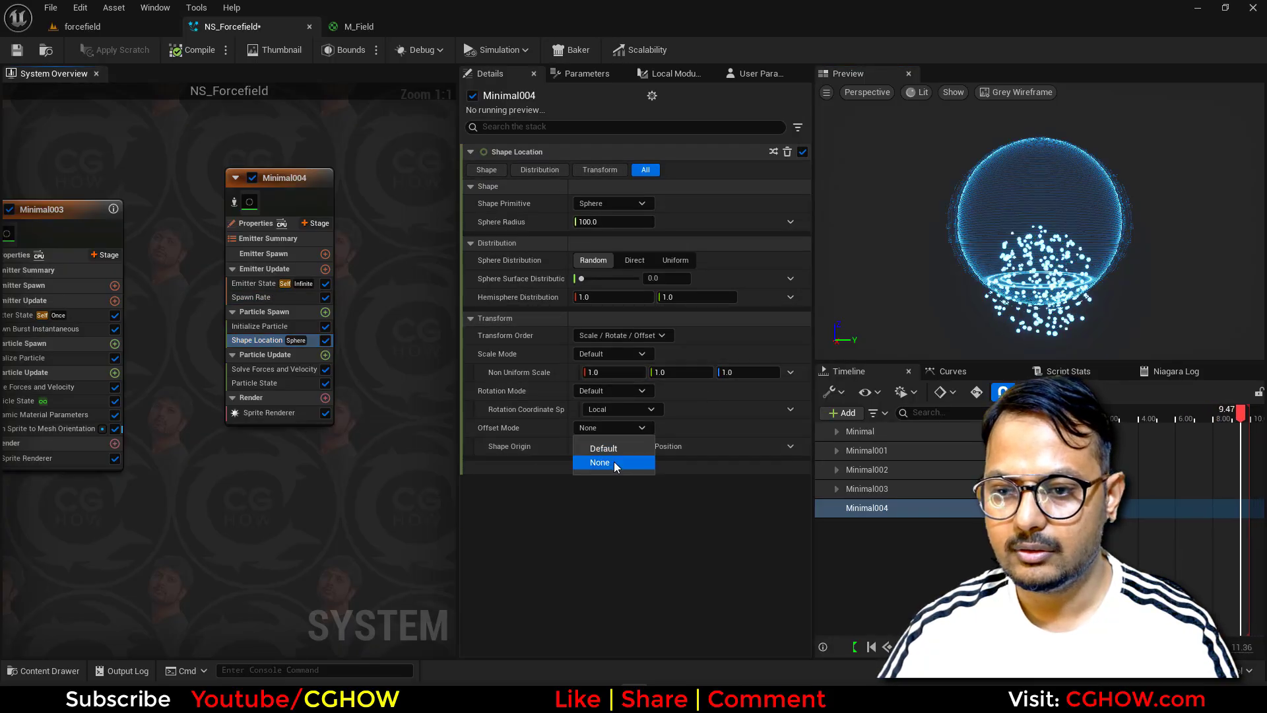
pyautogui.click(612, 428)
pyautogui.click(604, 447)
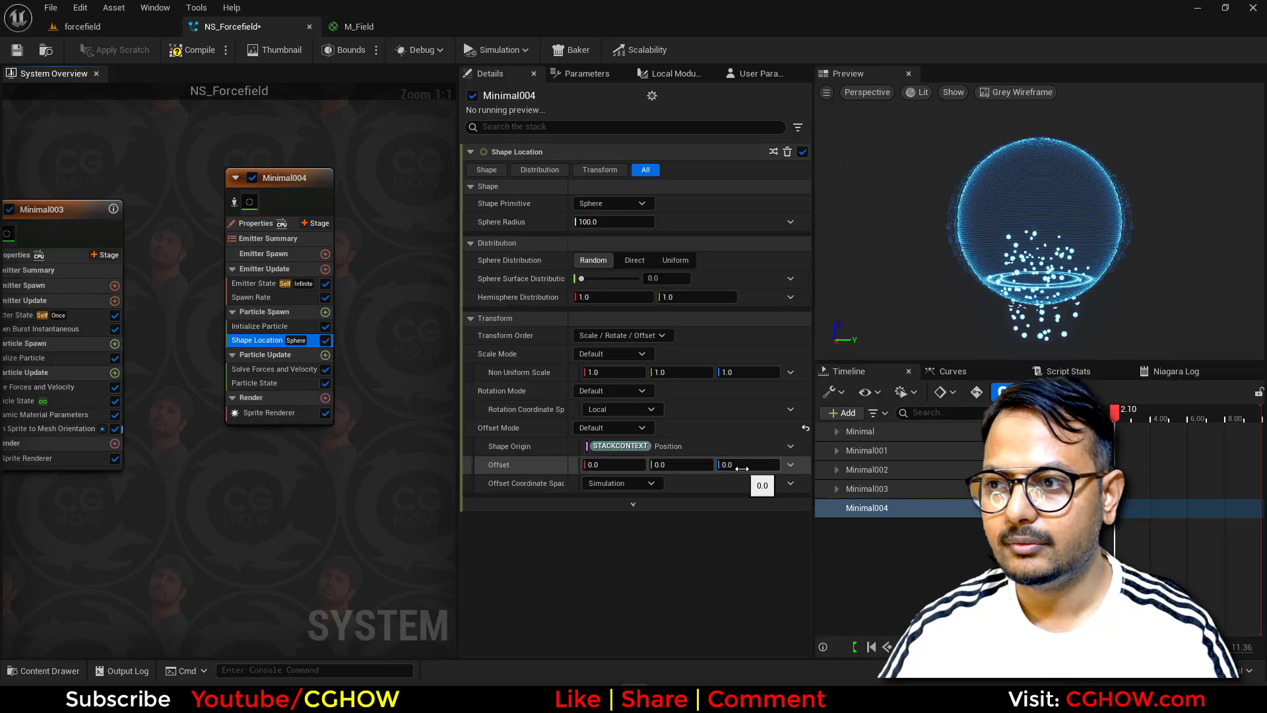
pyautogui.moveTo(742, 469); pyautogui.dragTo(746, 468)
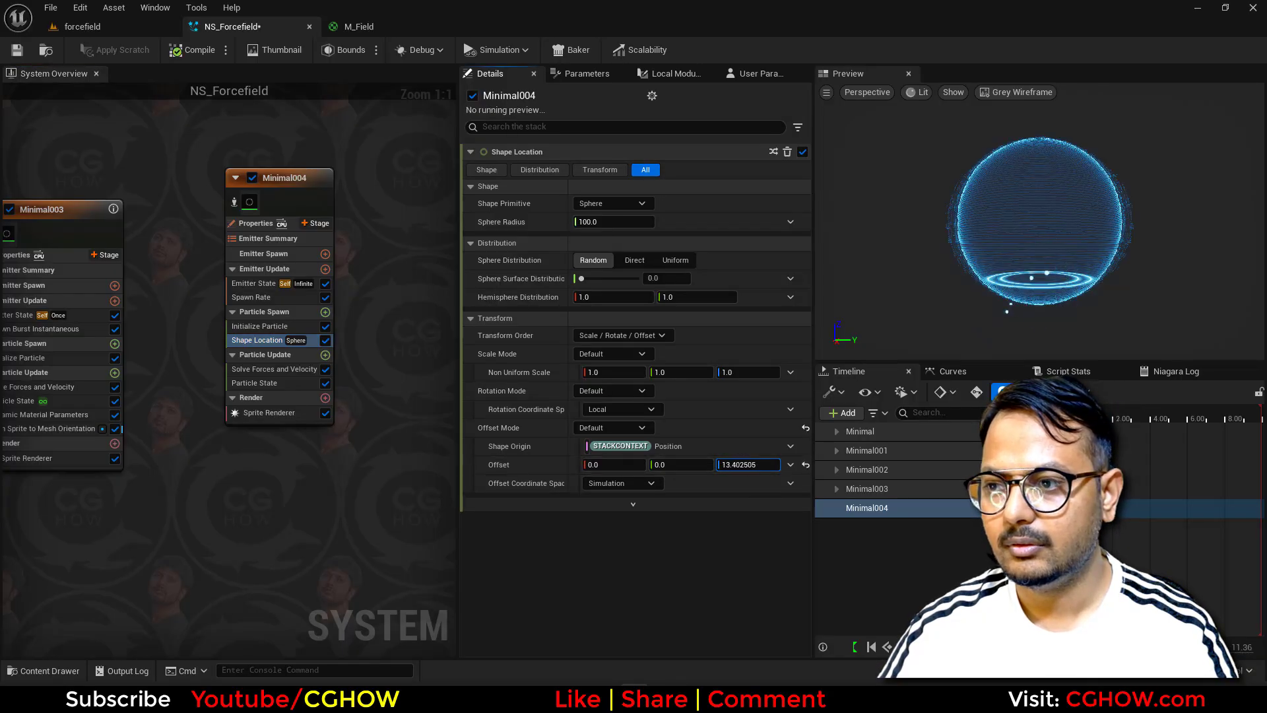
pyautogui.moveTo(746, 465); pyautogui.dragTo(746, 464)
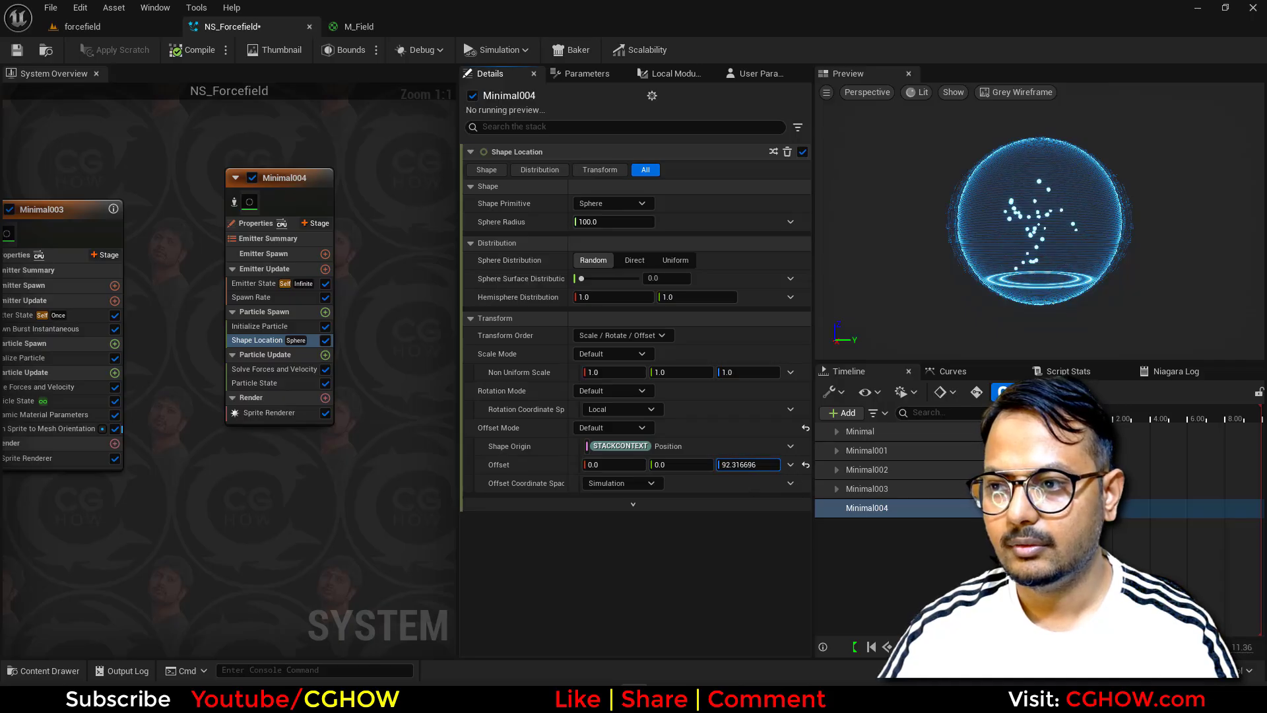
pyautogui.click(737, 465)
pyautogui.write('100')
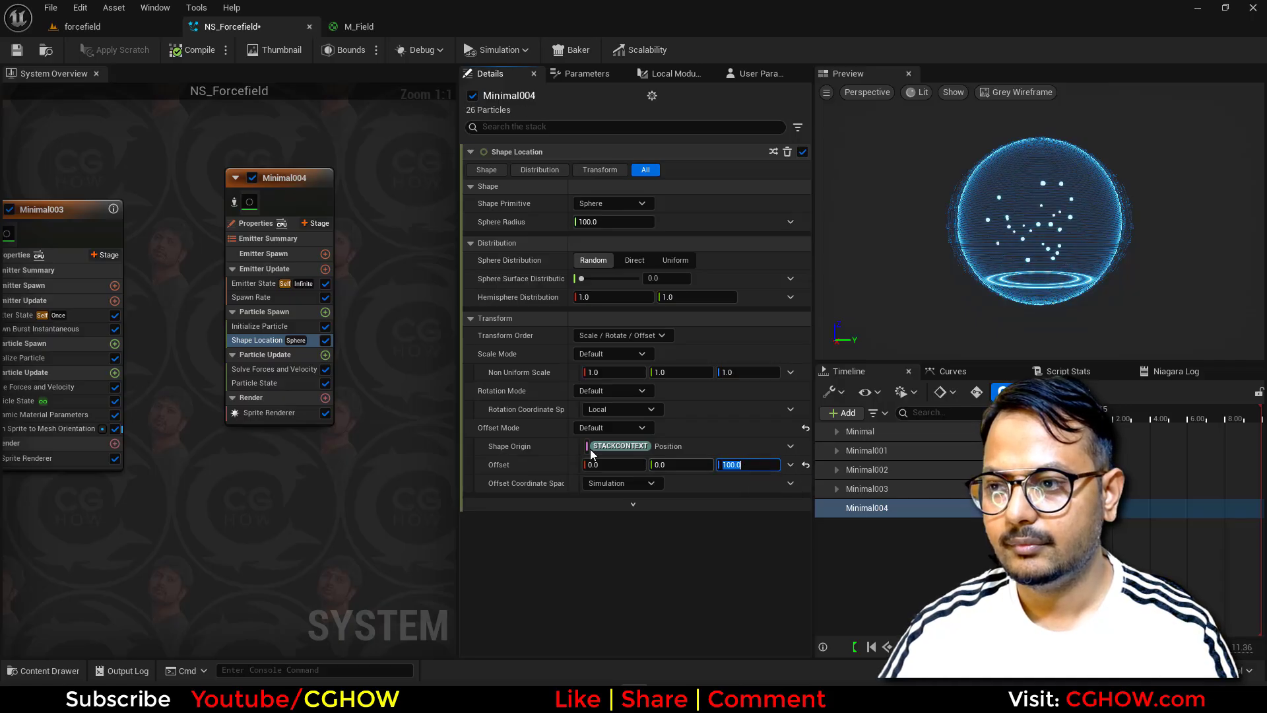
# Set the Shape Location sphere radius to 150
pyautogui.click(621, 222)
pyautogui.write('150')
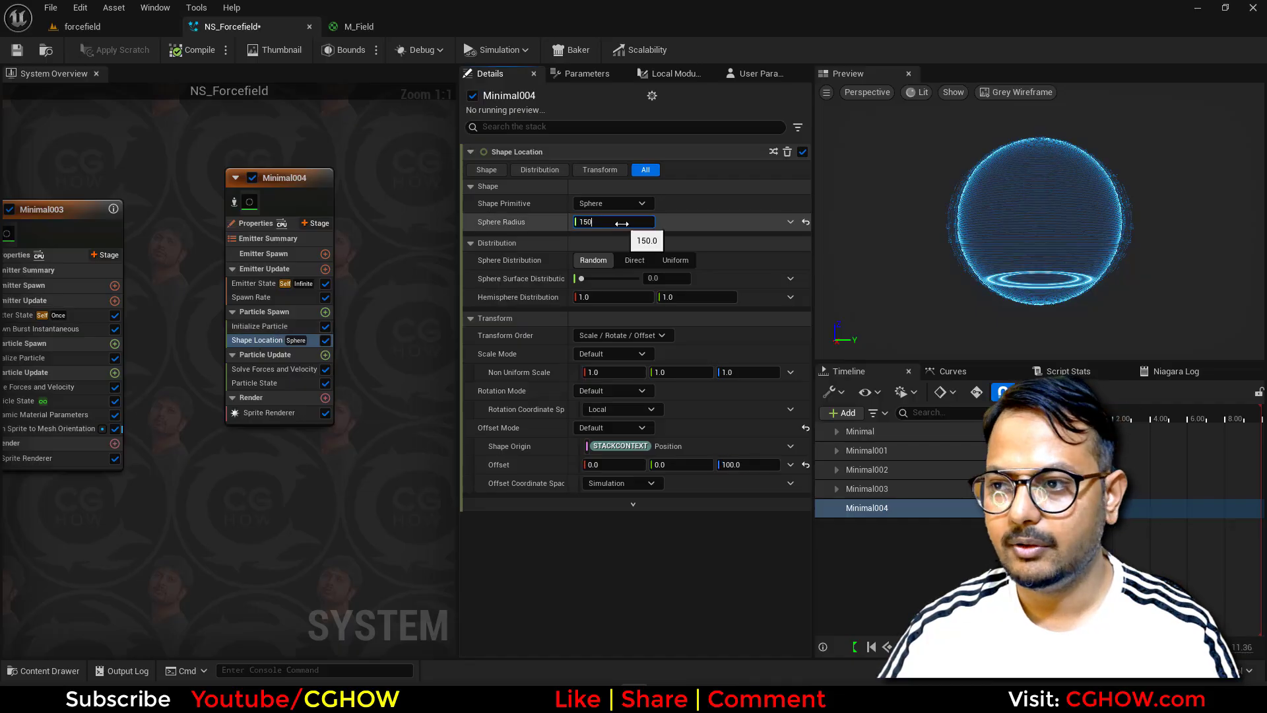
pyautogui.moveTo(991, 190); pyautogui.dragTo(991, 217)
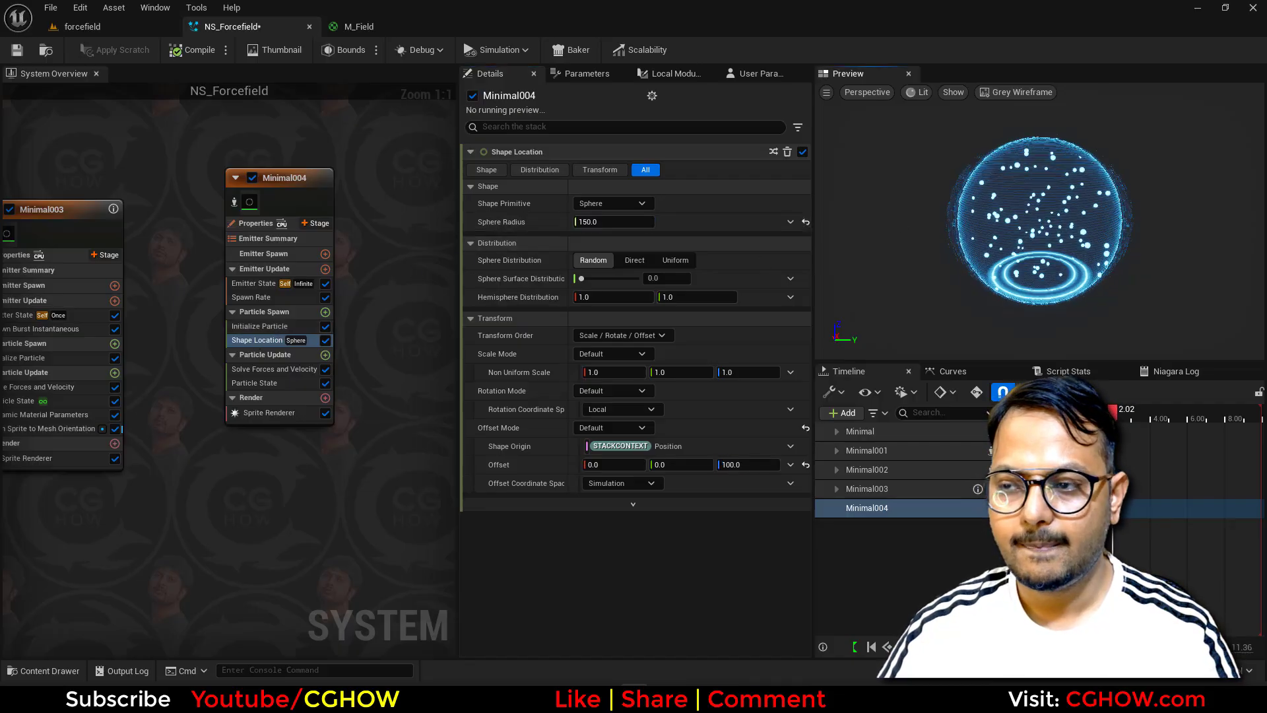
# Add a Vortex Force module to Minimal004's Particle Update and set its Origin Pull Amount to 200
pyautogui.click(326, 356)
pyautogui.write('vor')
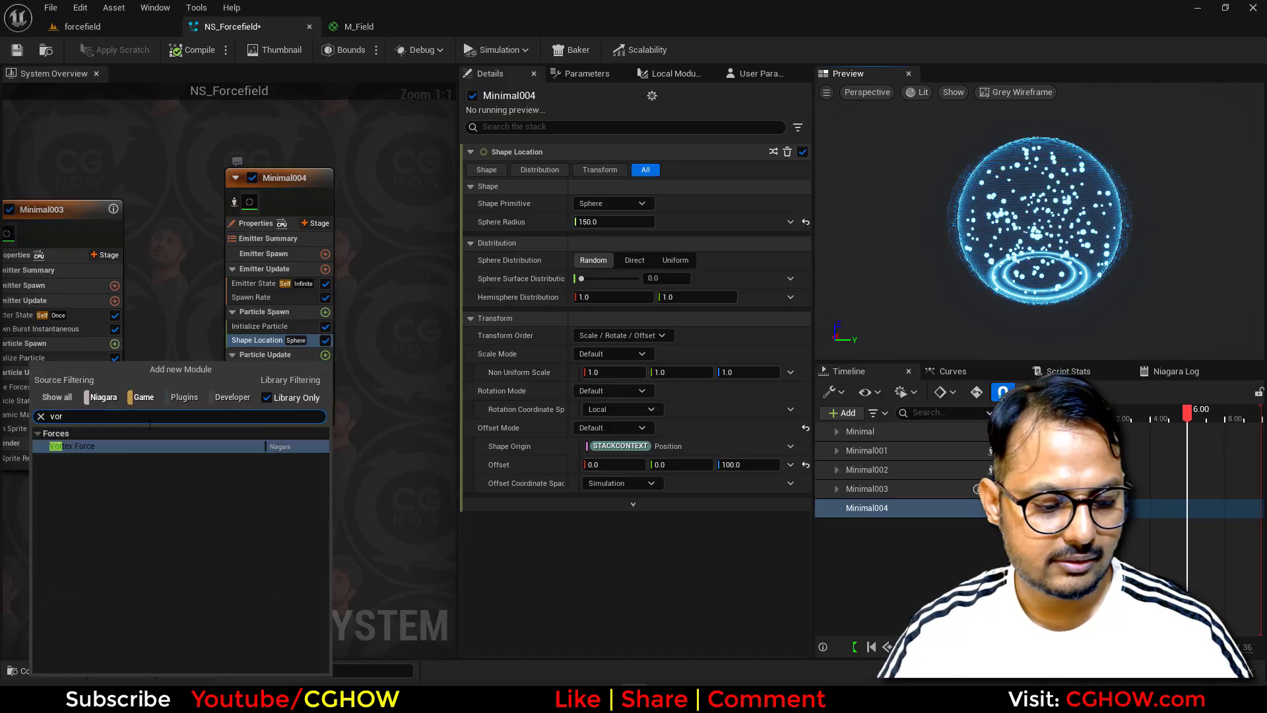
pyautogui.click(103, 441)
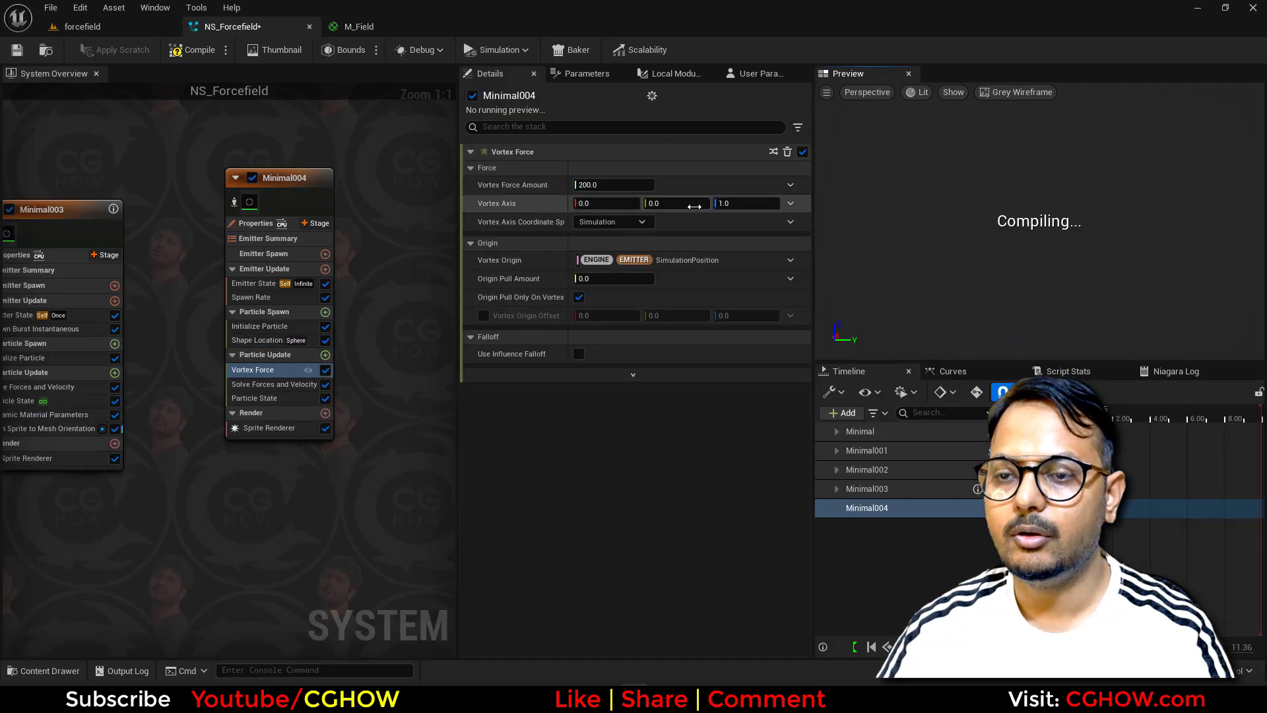
pyautogui.click(594, 278)
pyautogui.write('200')
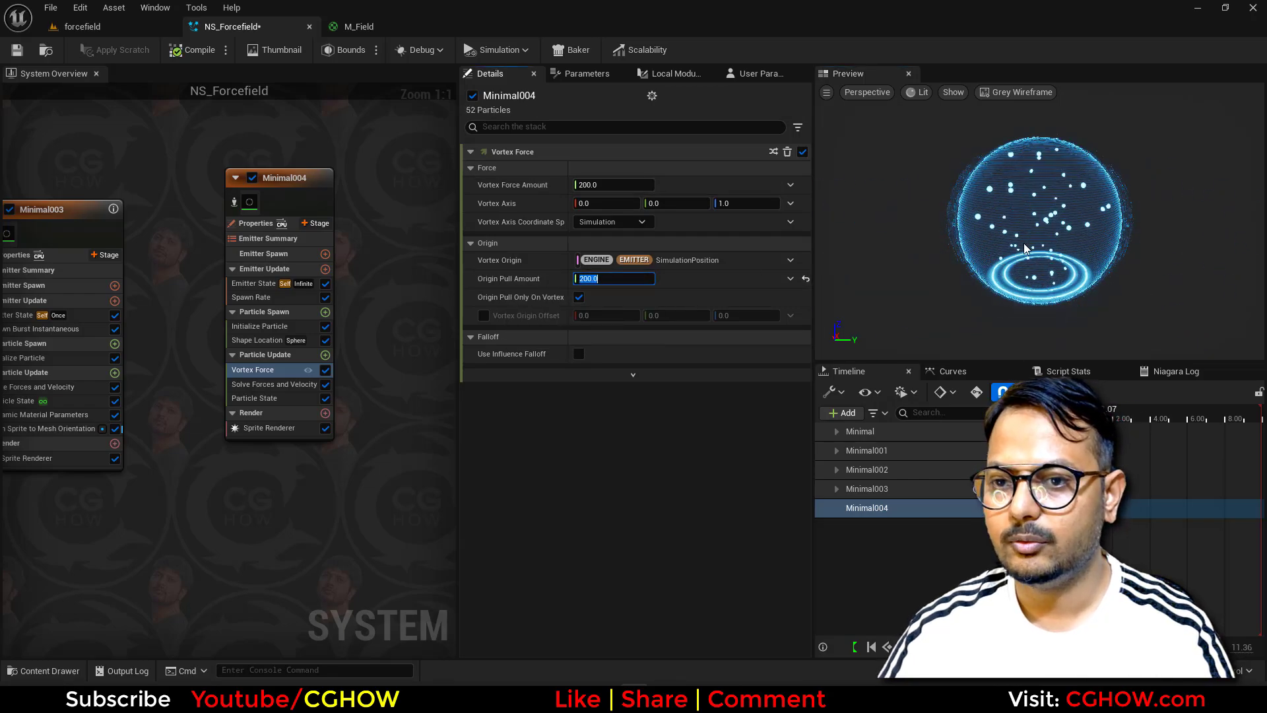
pyautogui.click(1039, 221)
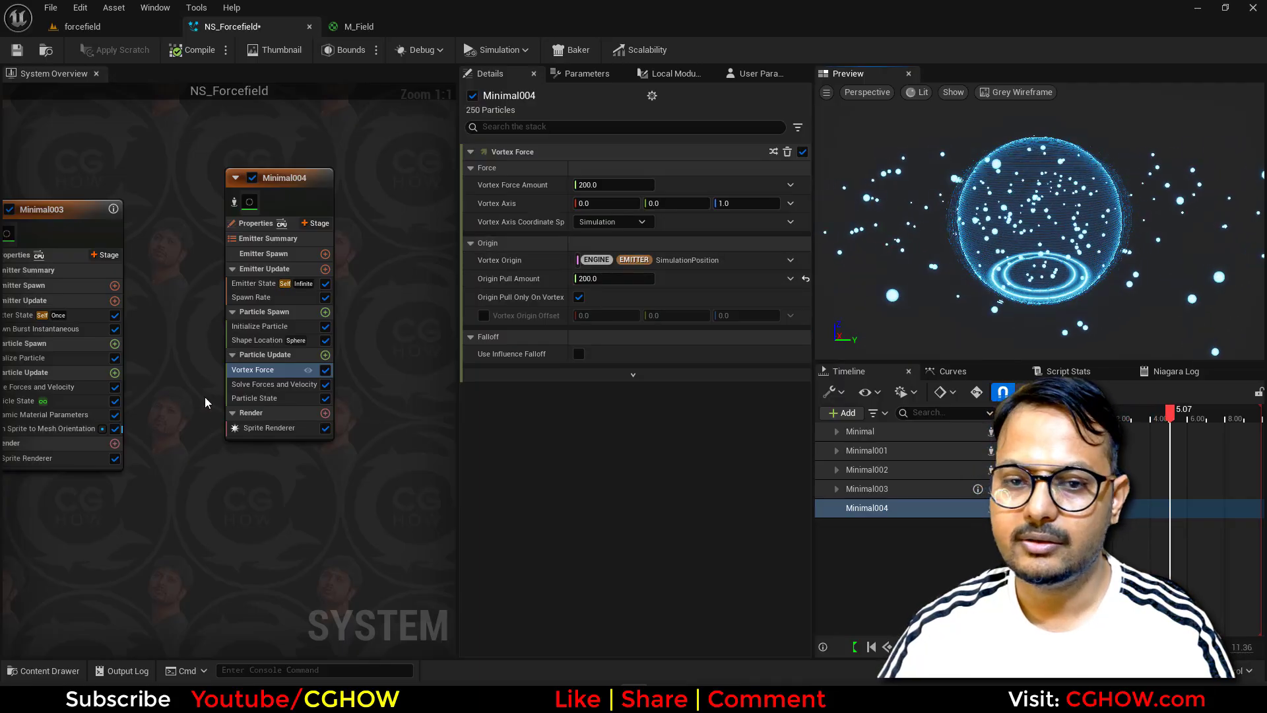
# Add a Drag module to Minimal004's Particle Update
pyautogui.click(325, 356)
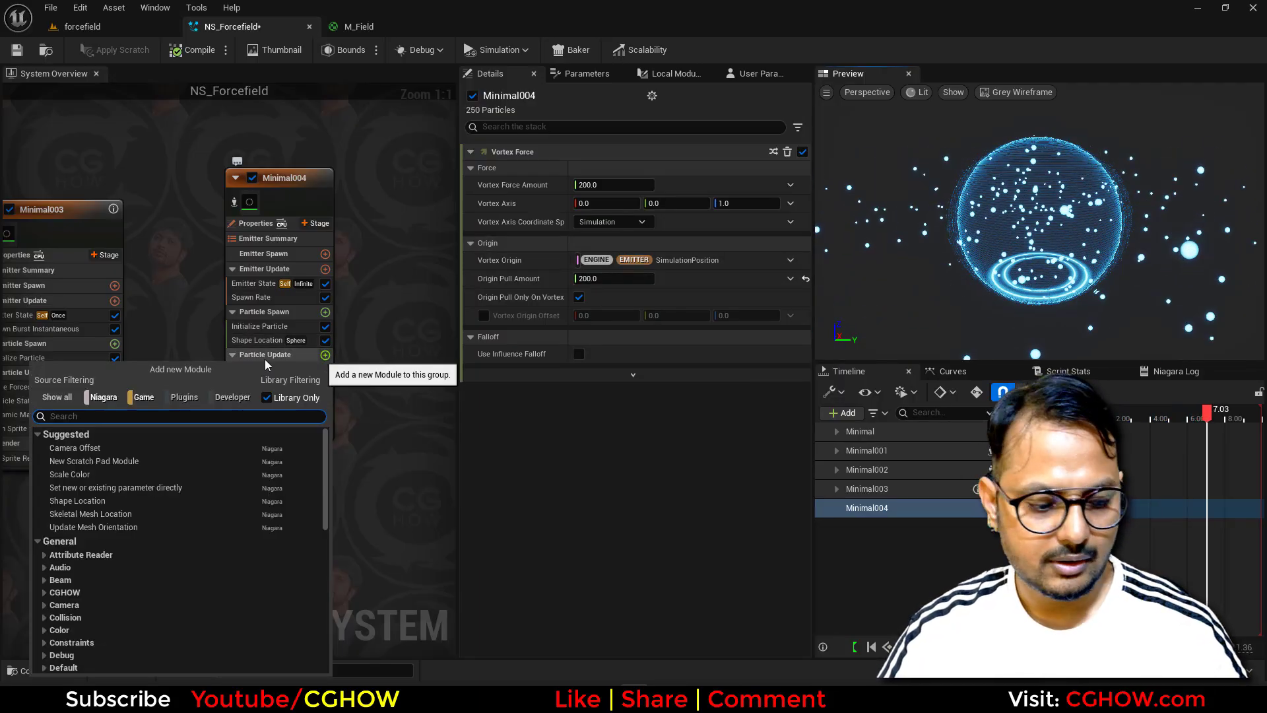
pyautogui.write('dra')
pyautogui.click(59, 539)
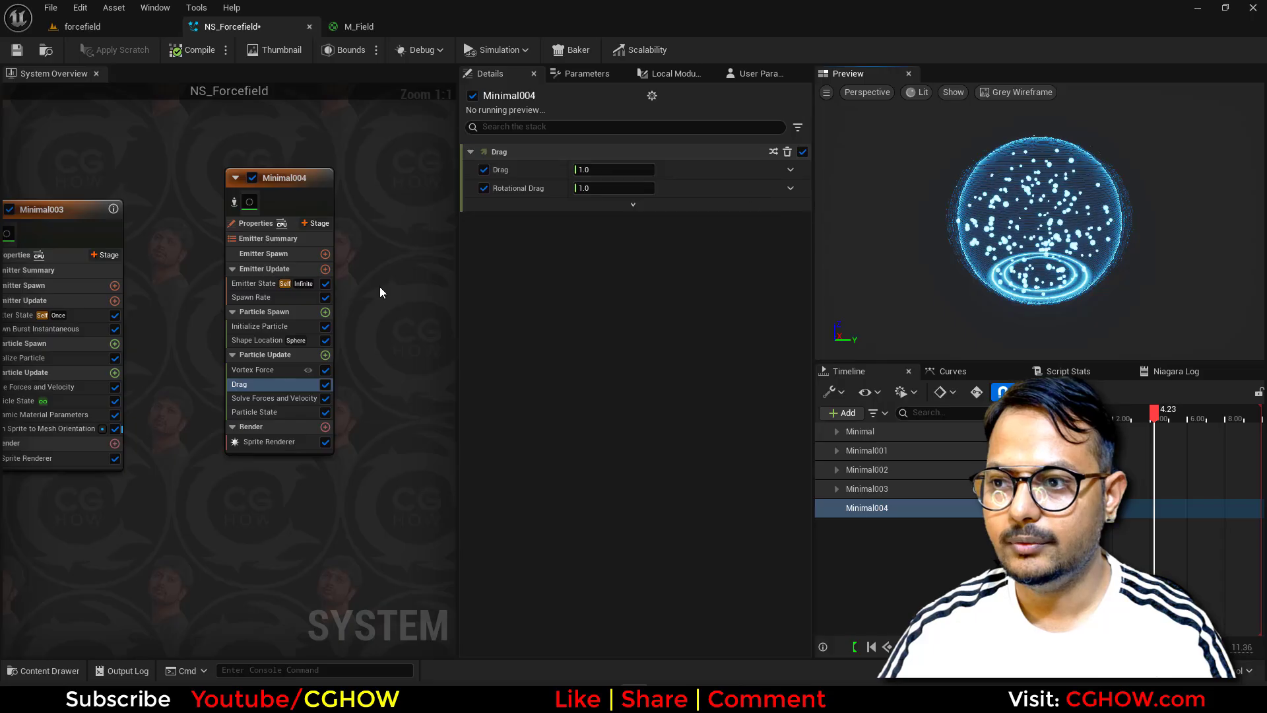
# Set Minimal004's random uniform sprite size to a minimum of 1 and a maximum of 3
pyautogui.click(268, 328)
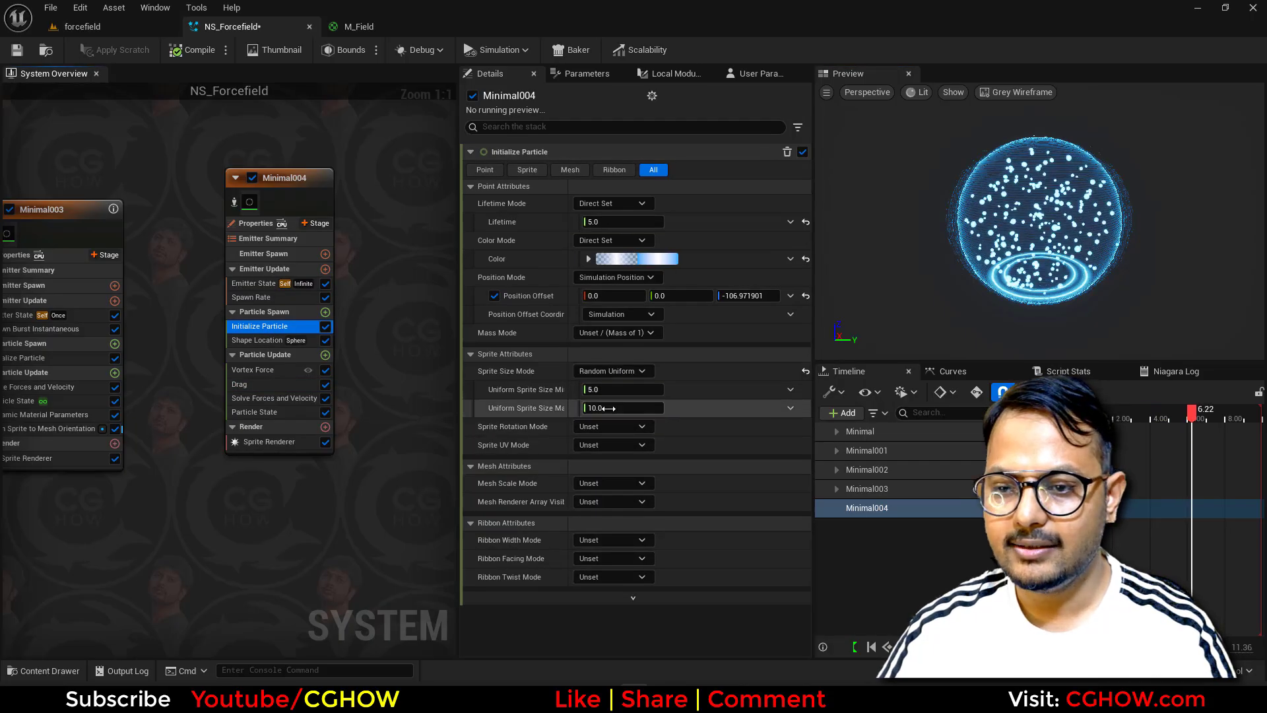
pyautogui.click(604, 408)
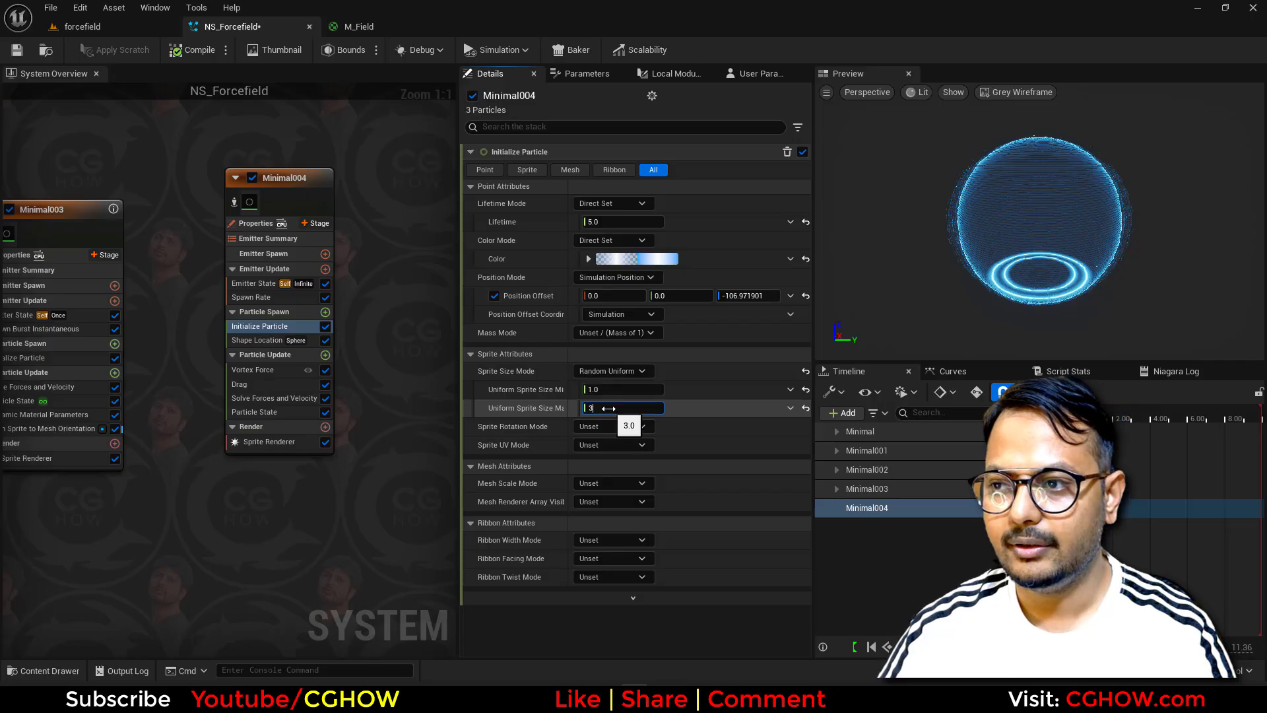
pyautogui.press('Return')
# Add a Scale Sprite Size module to Minimal004's Particle Update and apply the bell-shaped curve template that rises and falls back
pyautogui.click(325, 356)
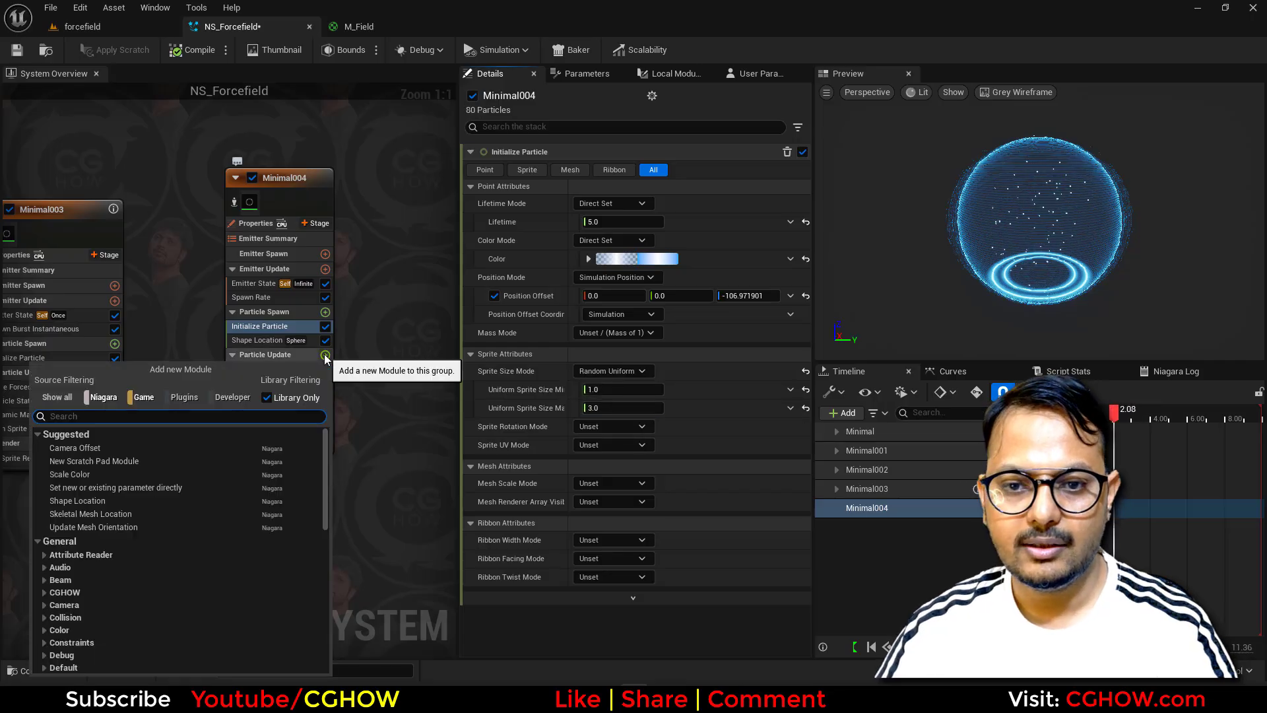
pyautogui.write('size')
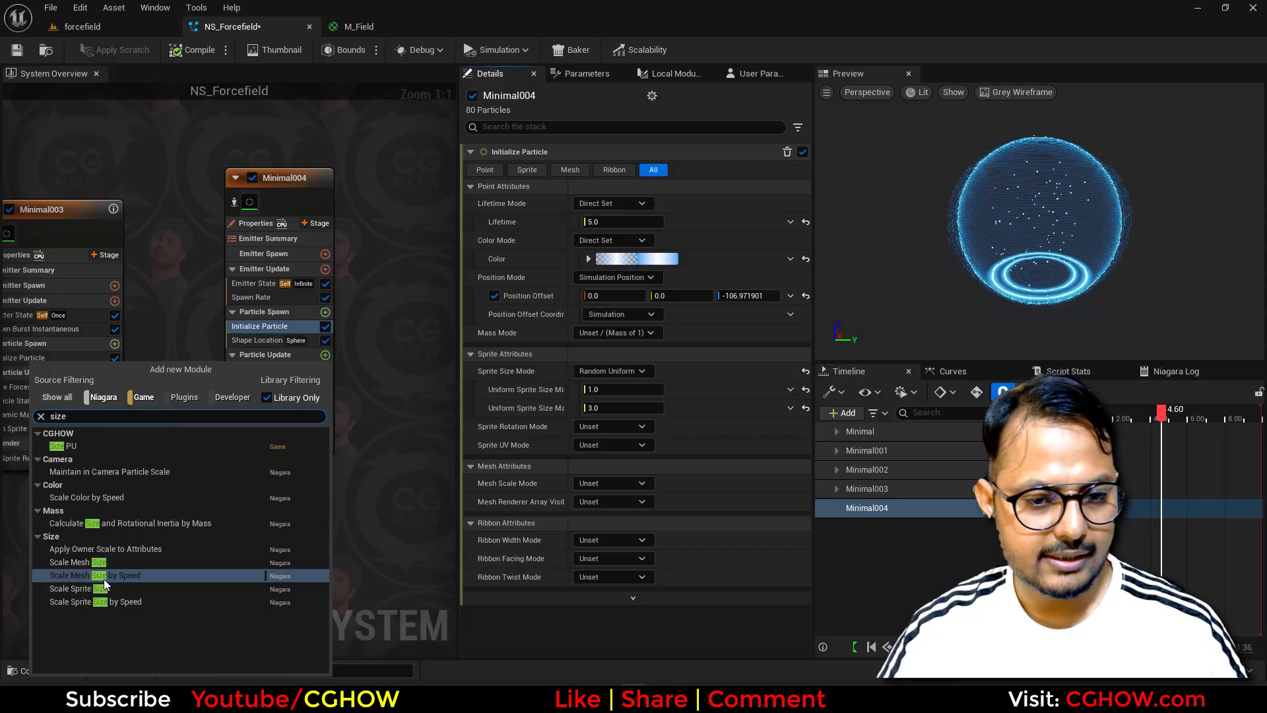
pyautogui.click(104, 588)
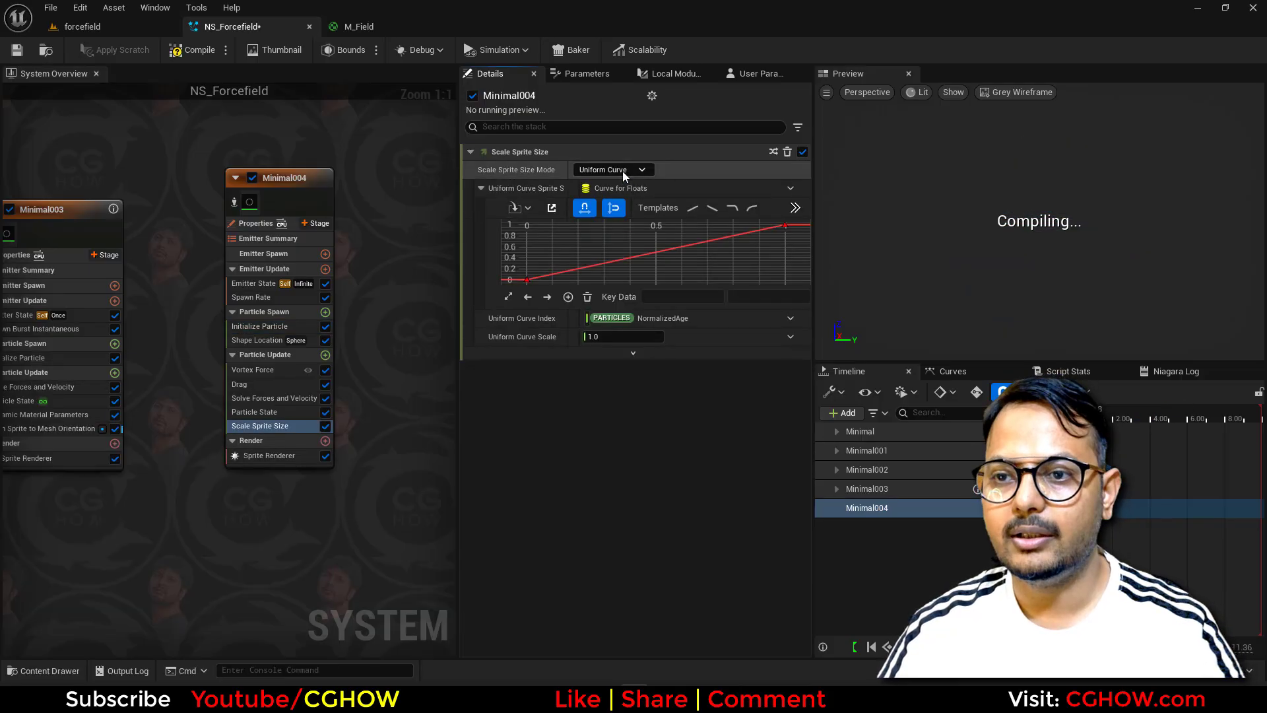
pyautogui.click(795, 208)
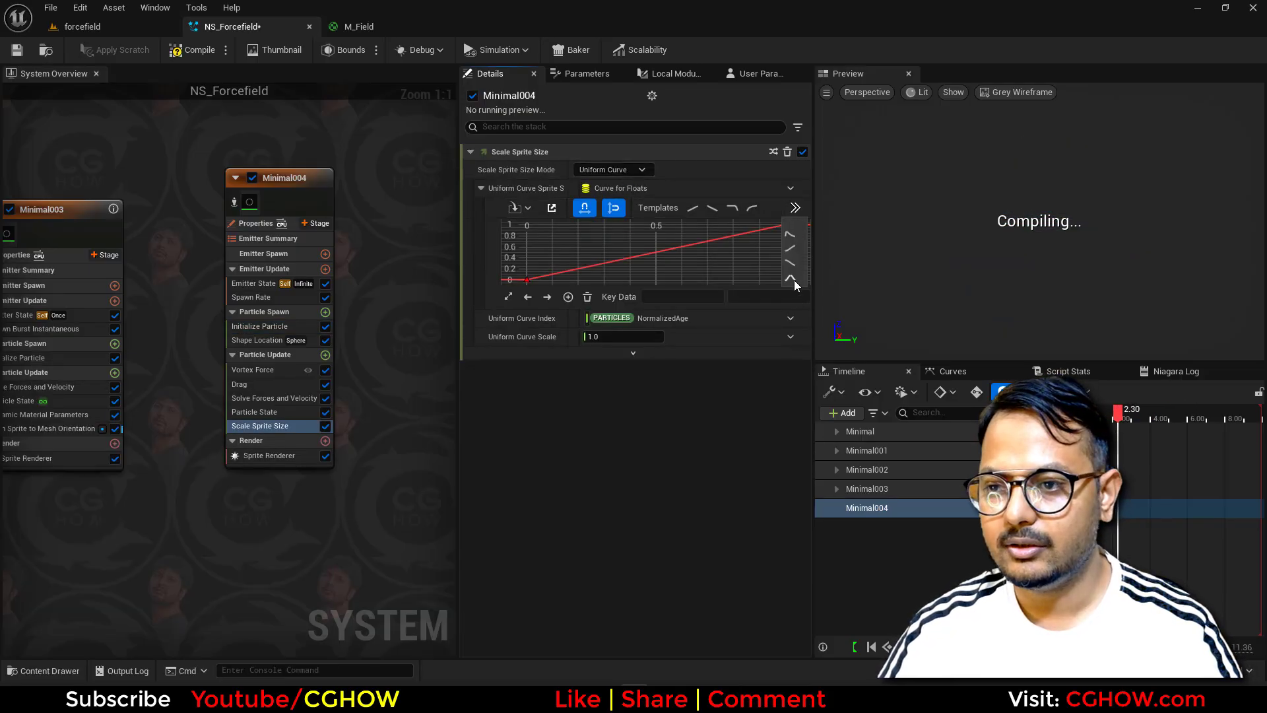
pyautogui.click(791, 278)
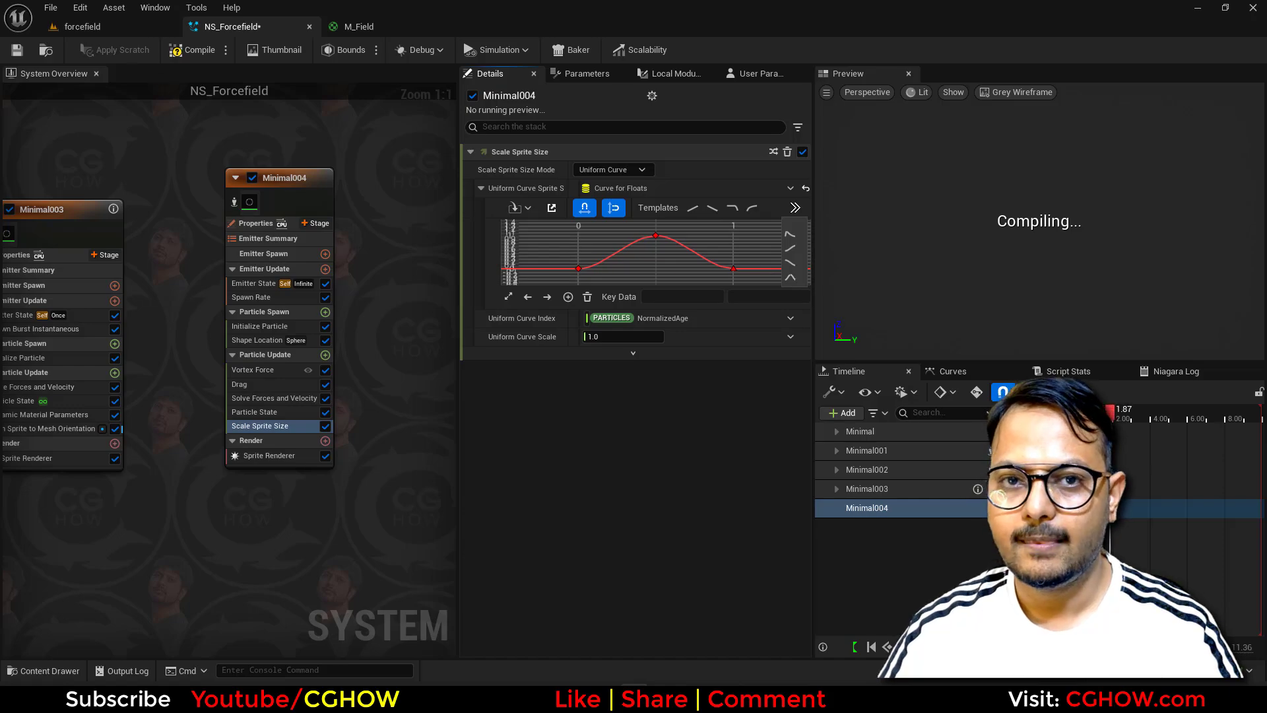
# Save NS_Forcefield and check the particles in the forcefield level
pyautogui.hotkey('ctrl', 'shift', 's')
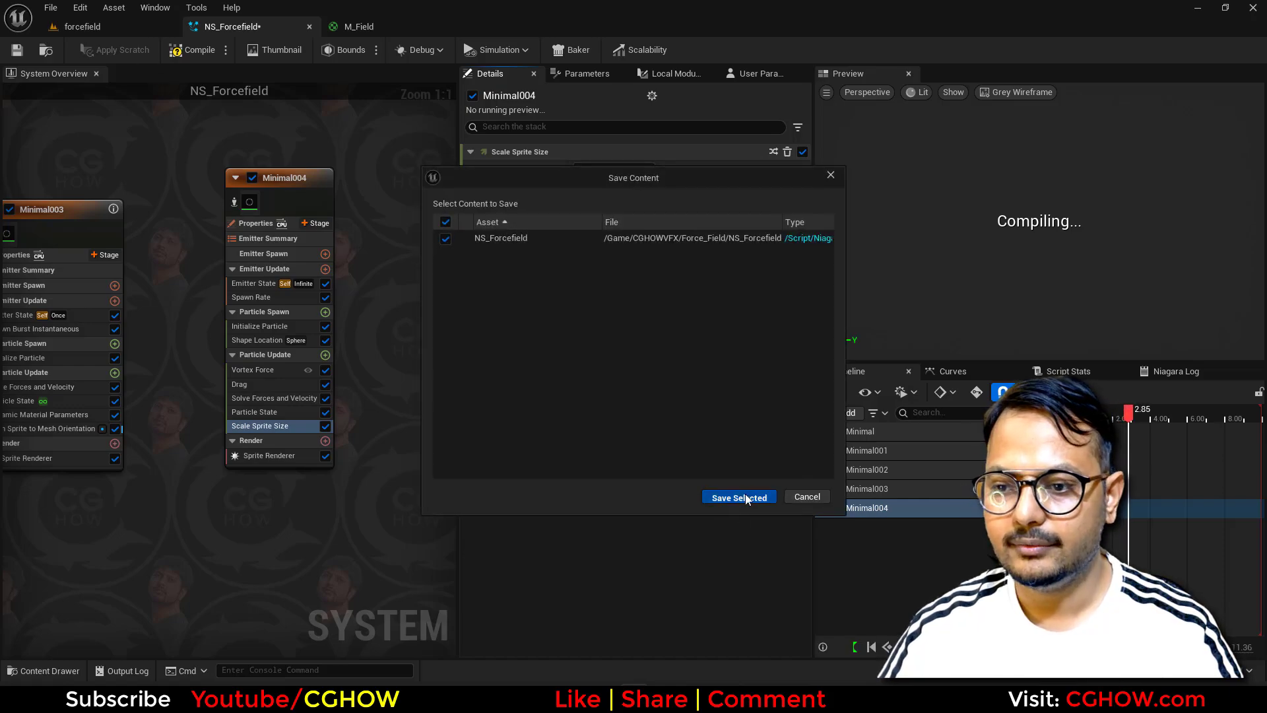
pyautogui.click(746, 494)
pyautogui.click(102, 26)
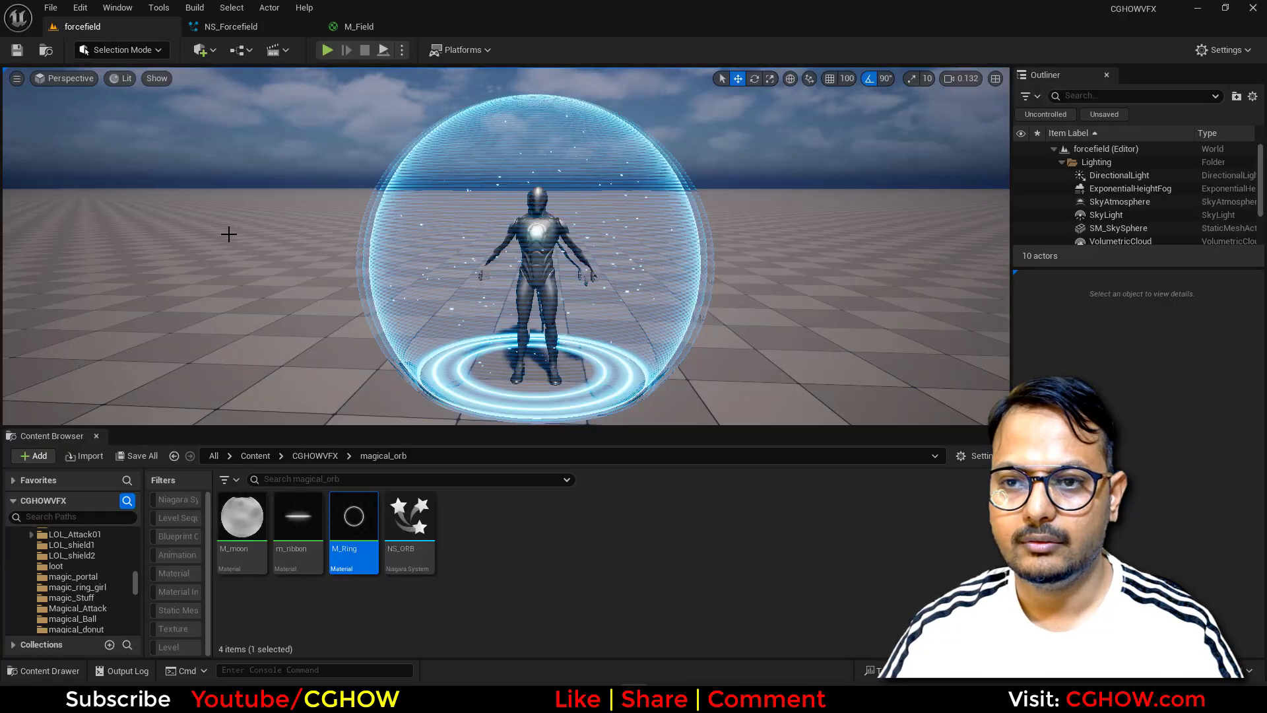
# Set Minimal004's Vortex Force Amount to 100 and Origin Pull Amount to 100, checking the swirl in the level
pyautogui.click(223, 26)
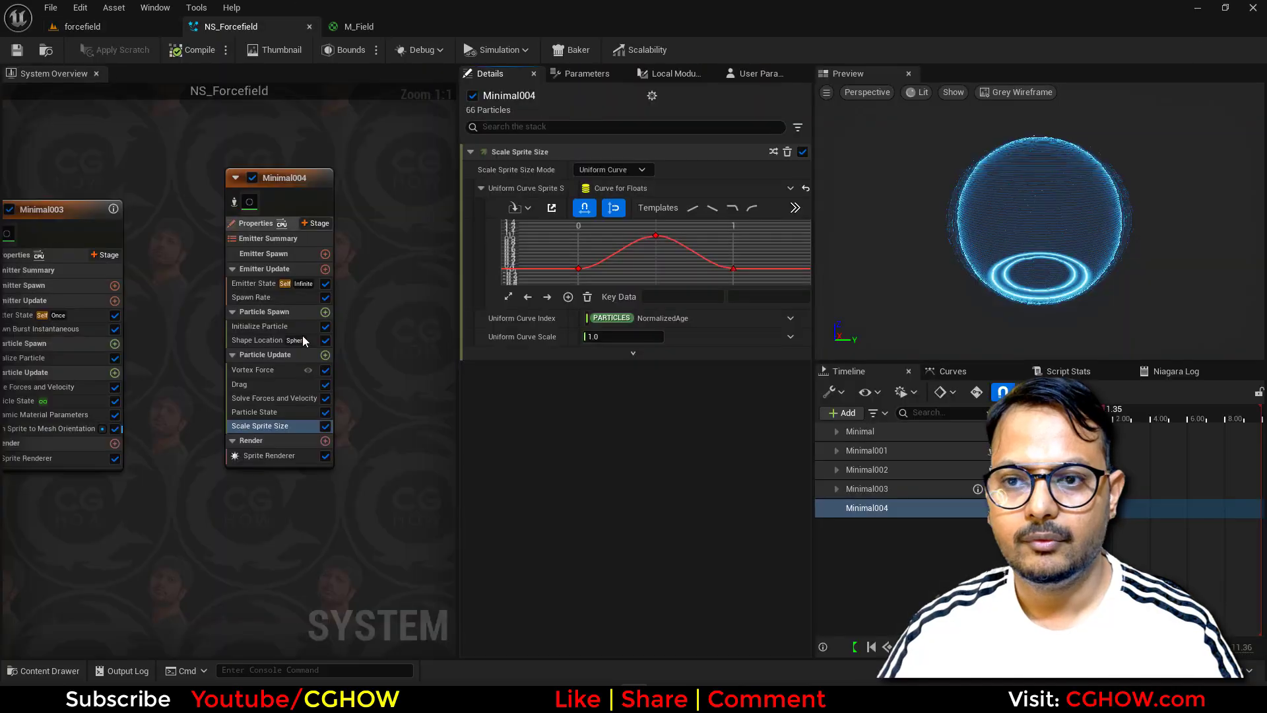
pyautogui.click(256, 371)
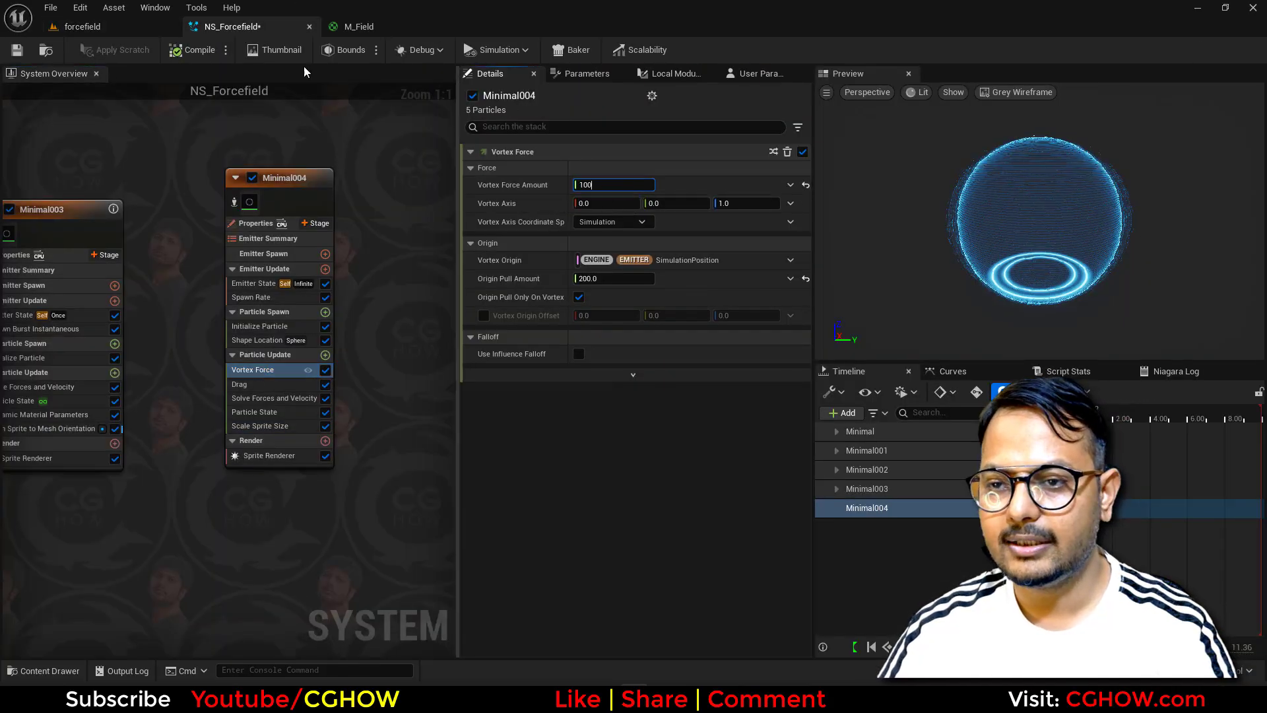
pyautogui.click(99, 27)
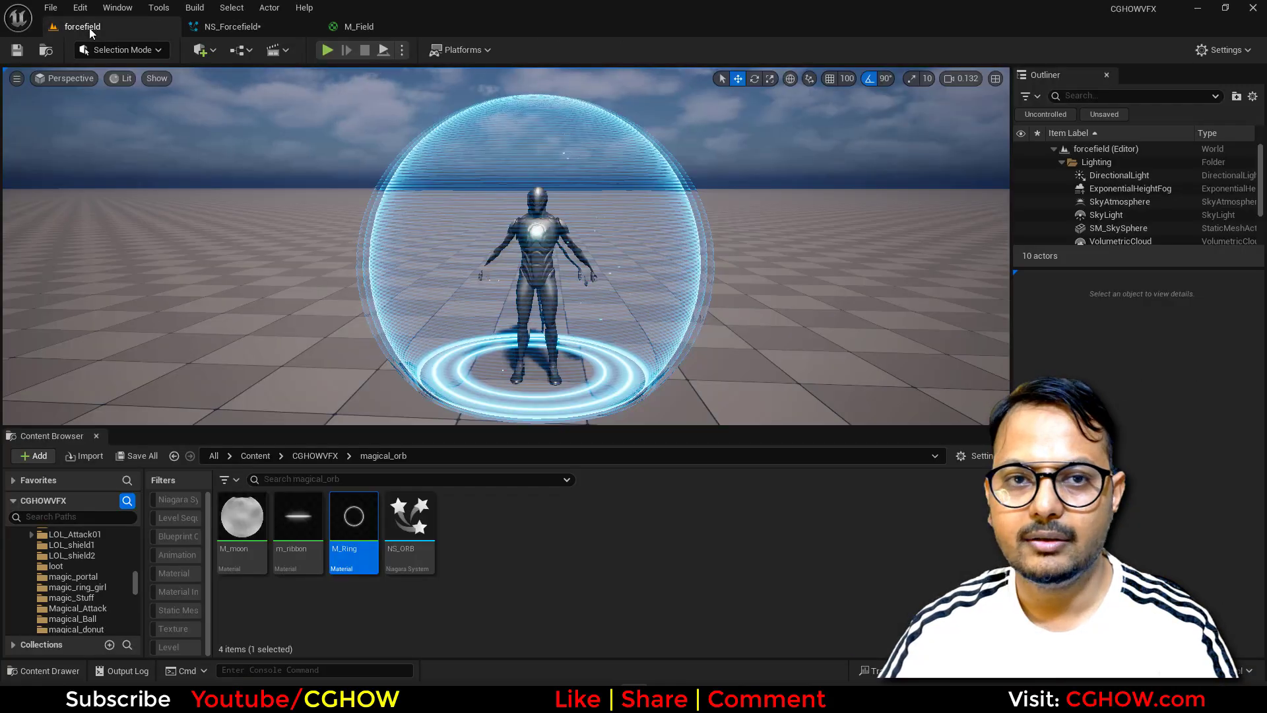
pyautogui.click(287, 26)
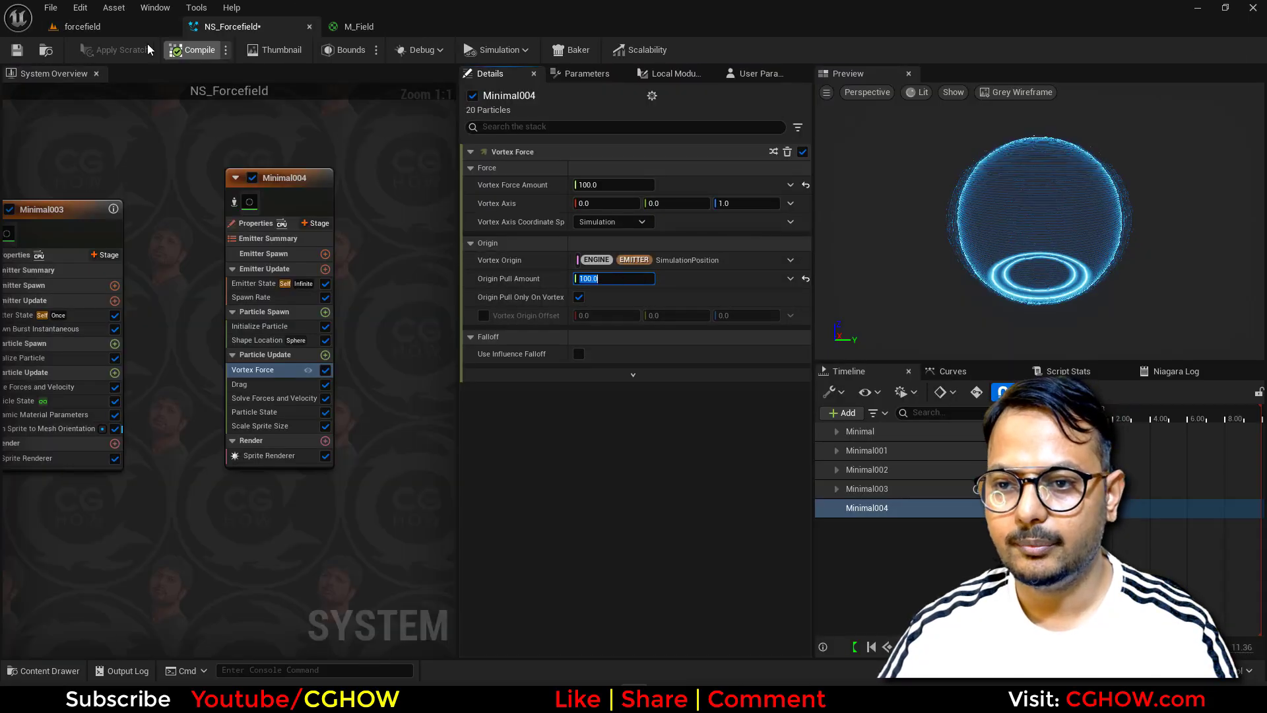
pyautogui.click(131, 29)
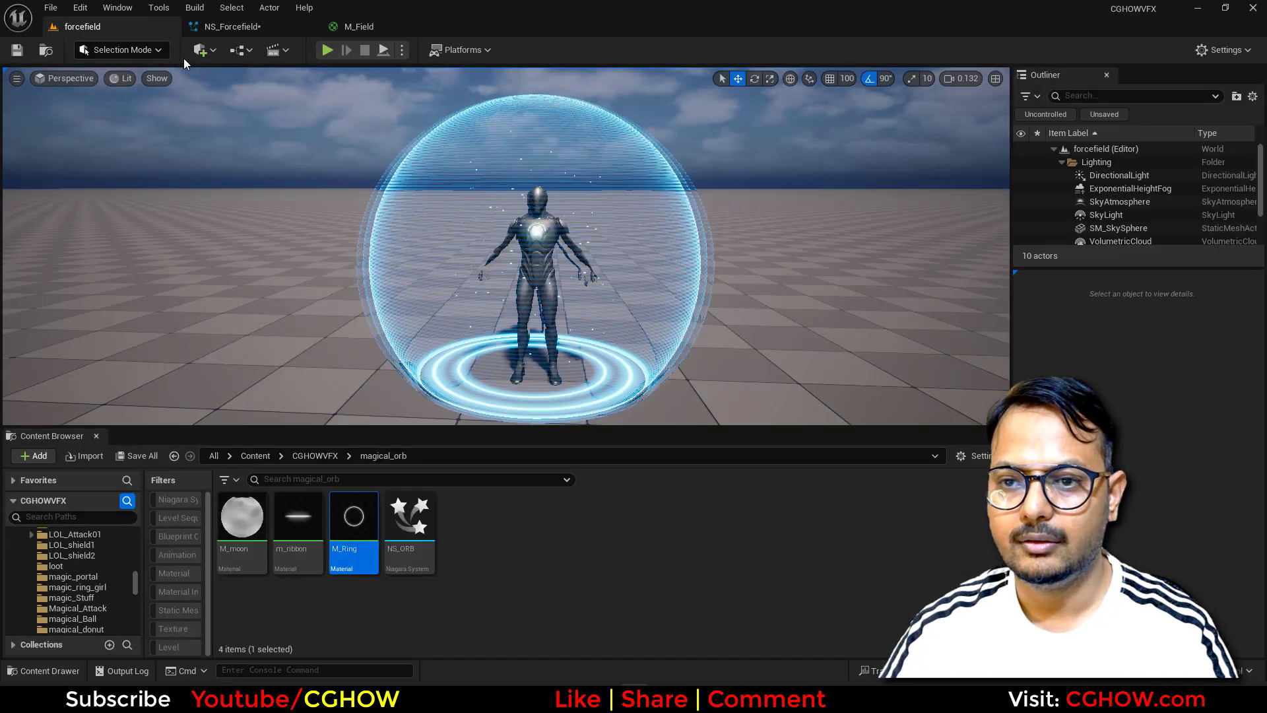
# Try a Drag value of 0.5 on Minimal004, change it to 0.8, and compare the particle motion in the level
pyautogui.click(244, 29)
pyautogui.click(264, 384)
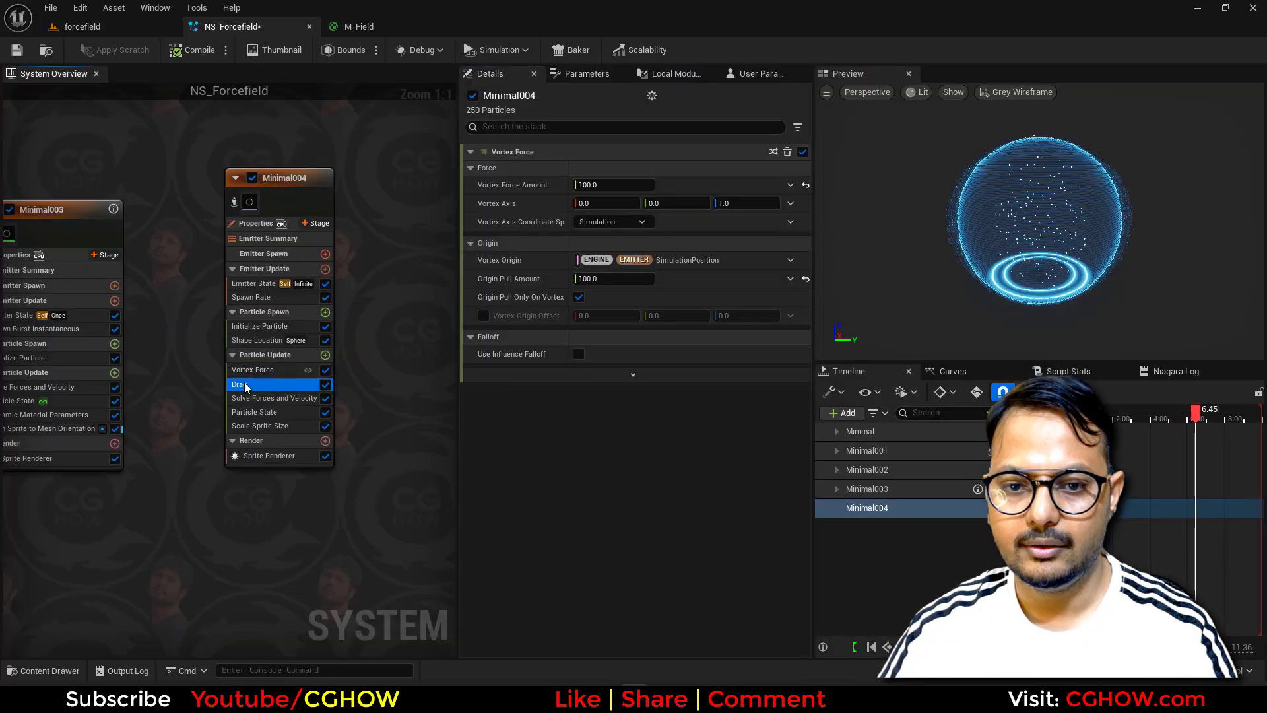
pyautogui.click(614, 170)
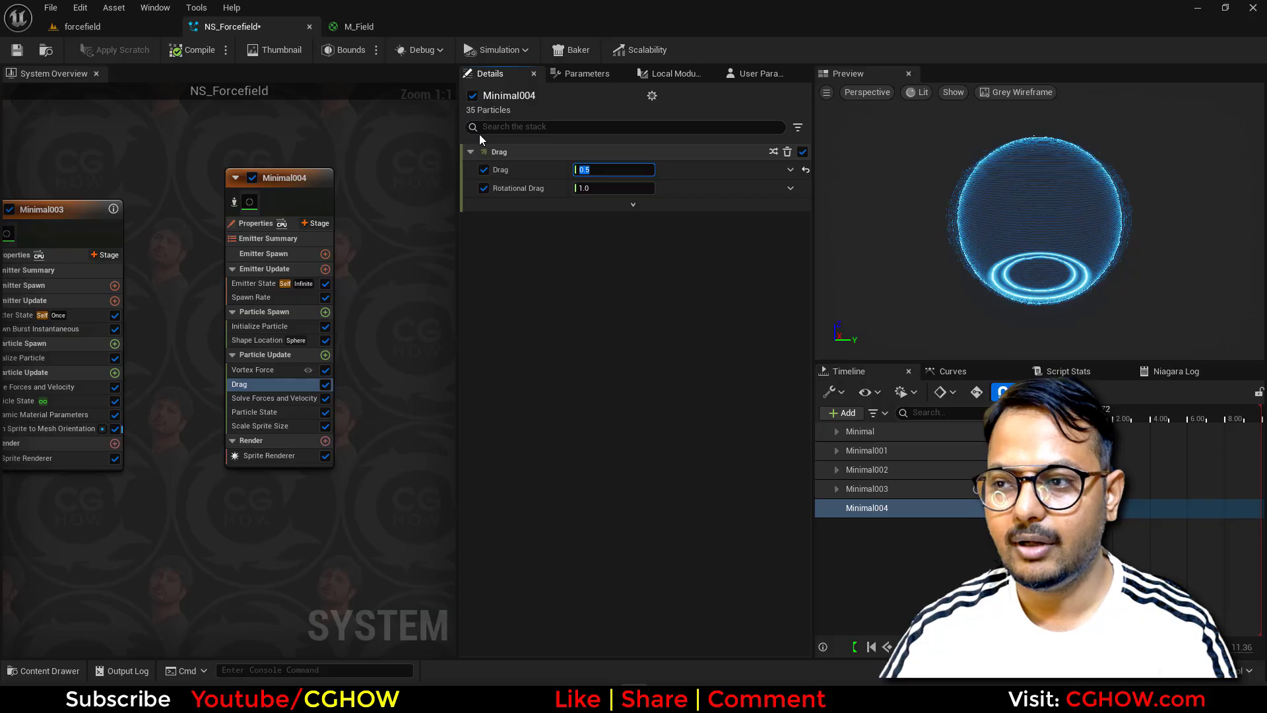
pyautogui.click(93, 26)
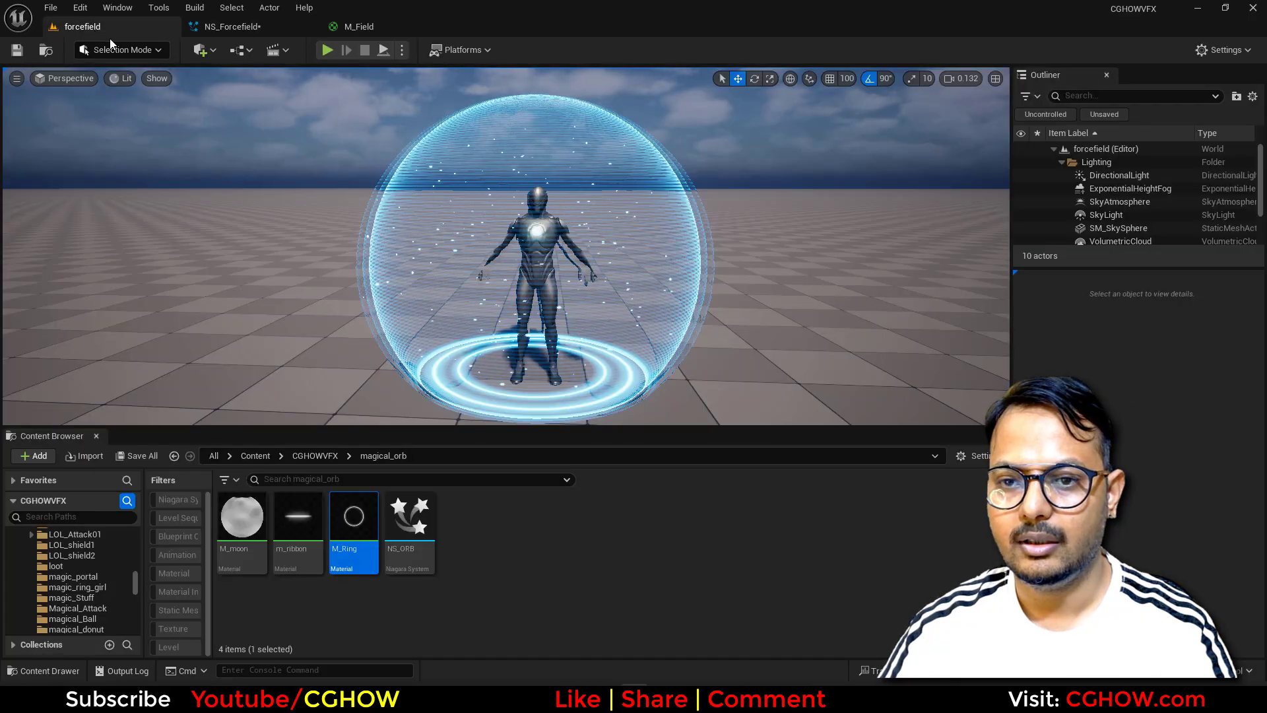
pyautogui.click(232, 26)
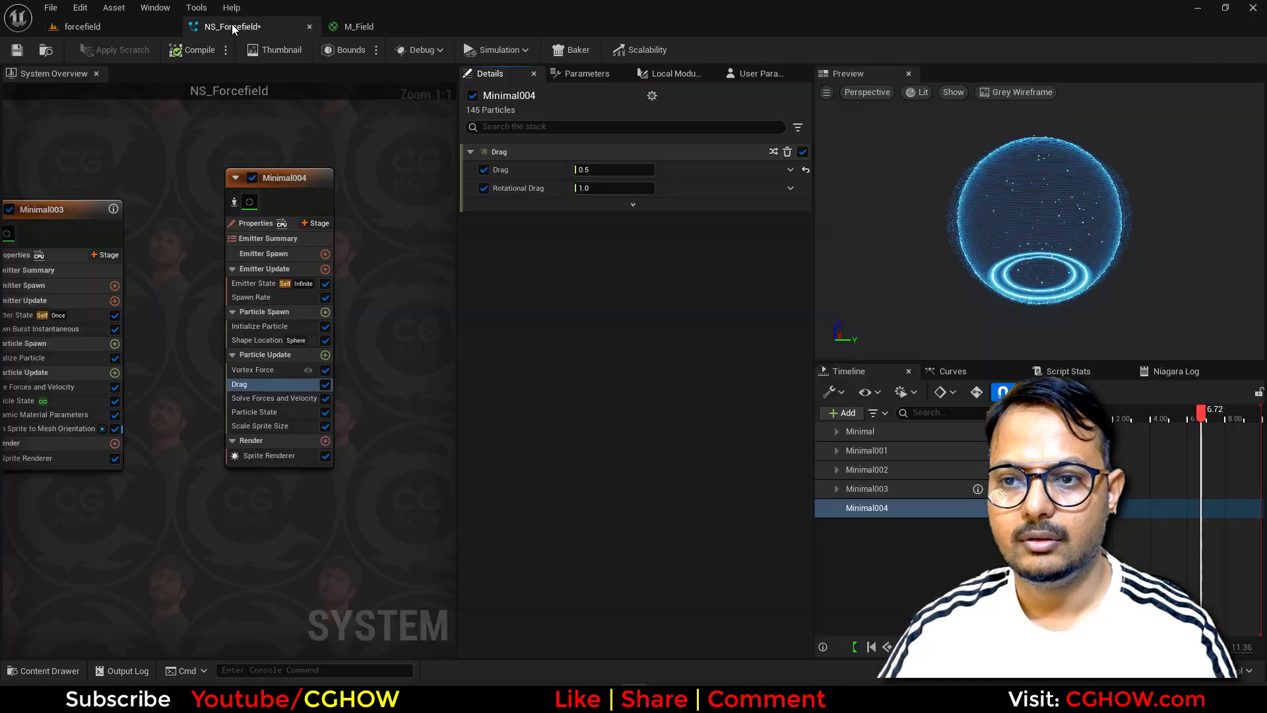
pyautogui.click(108, 29)
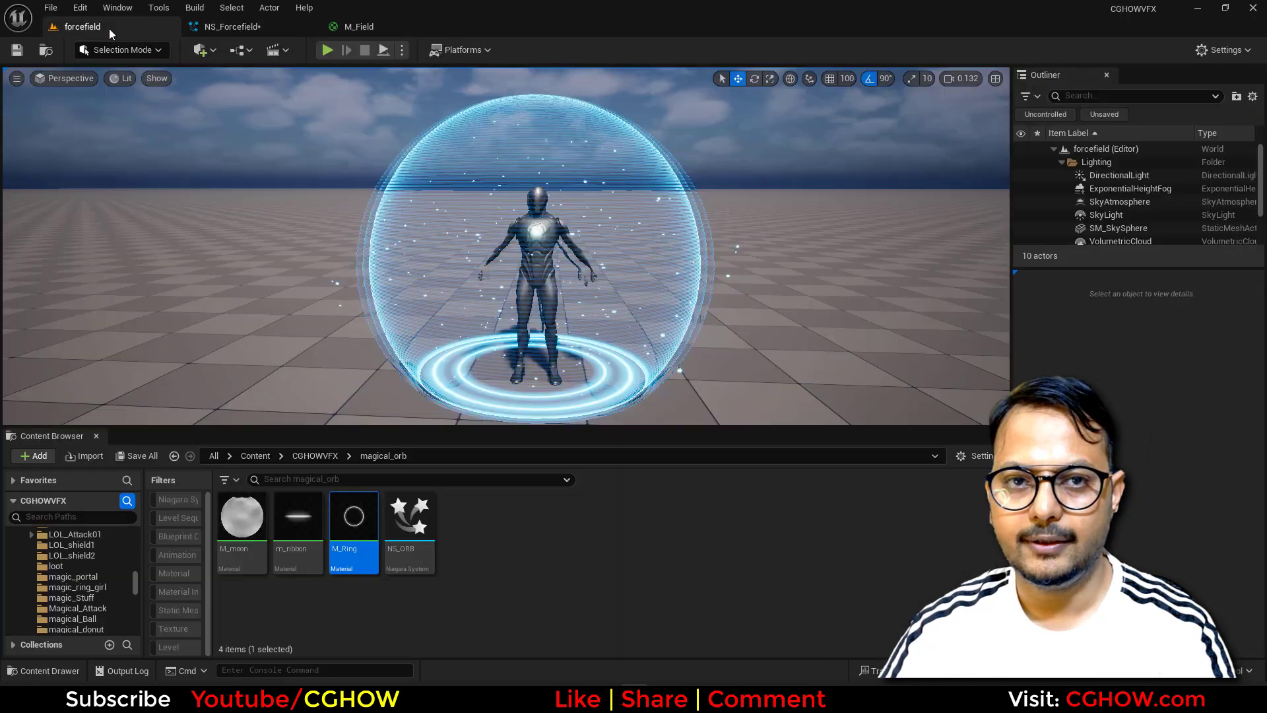
# Set Minimal004's Spawn Rate to 20 and inspect the particles around the character up close in the level
pyautogui.click(224, 27)
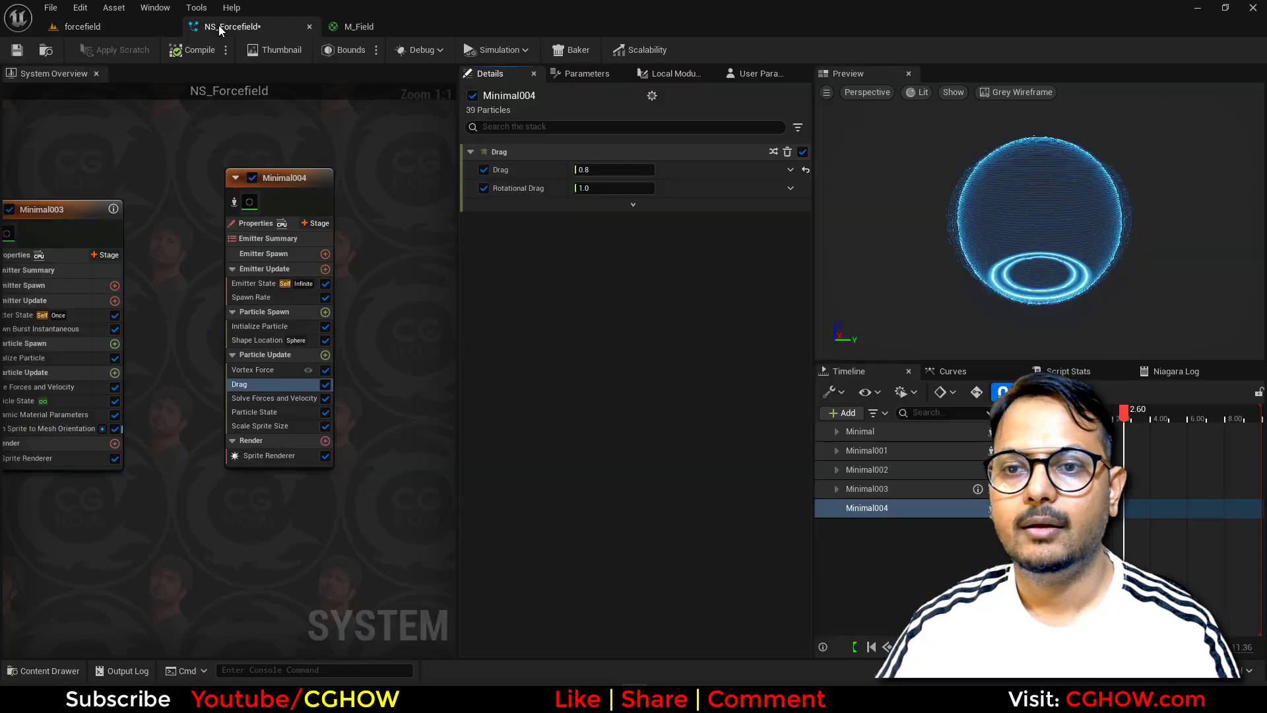
pyautogui.click(610, 169)
pyautogui.write('20.0')
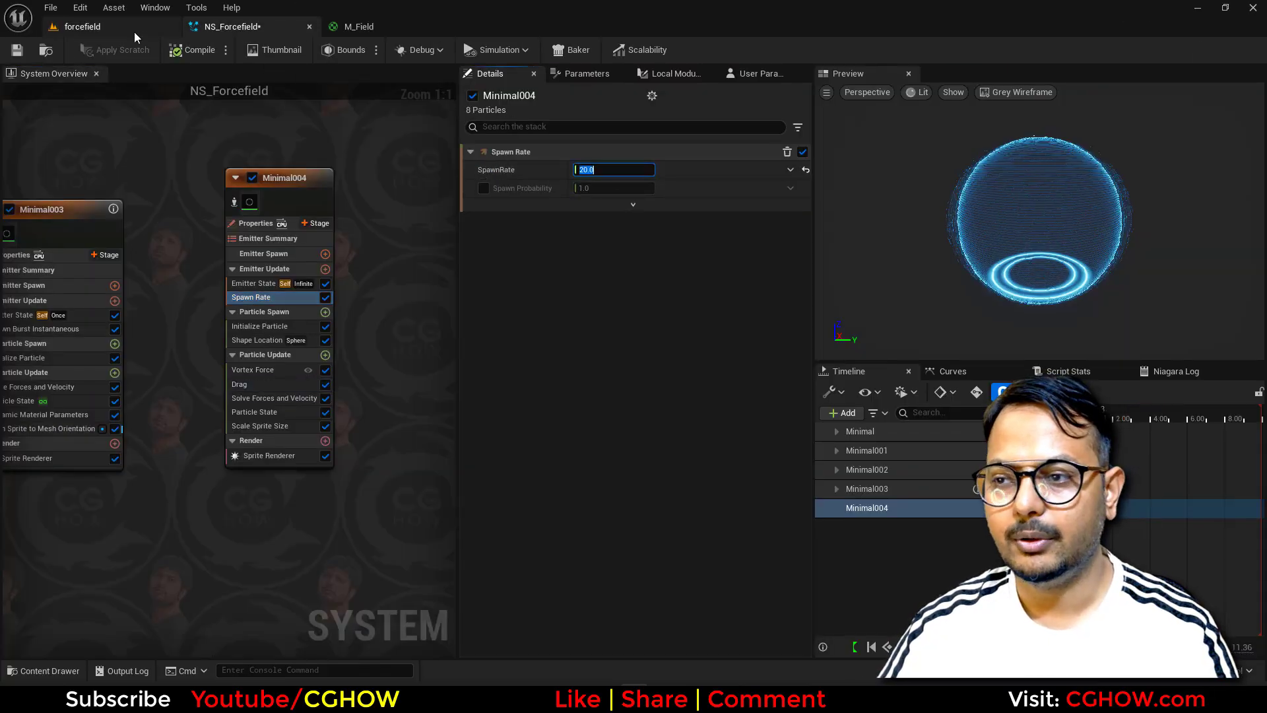
pyautogui.click(134, 31)
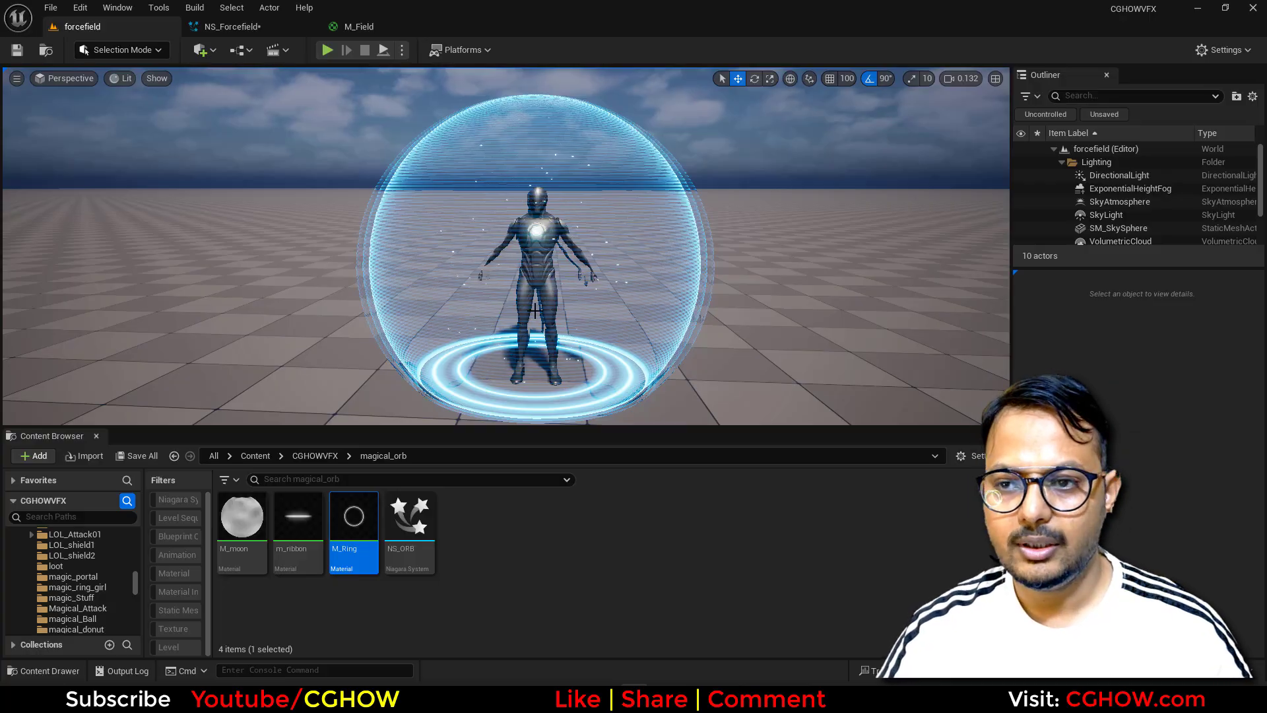
pyautogui.scroll(5, 534, 309)
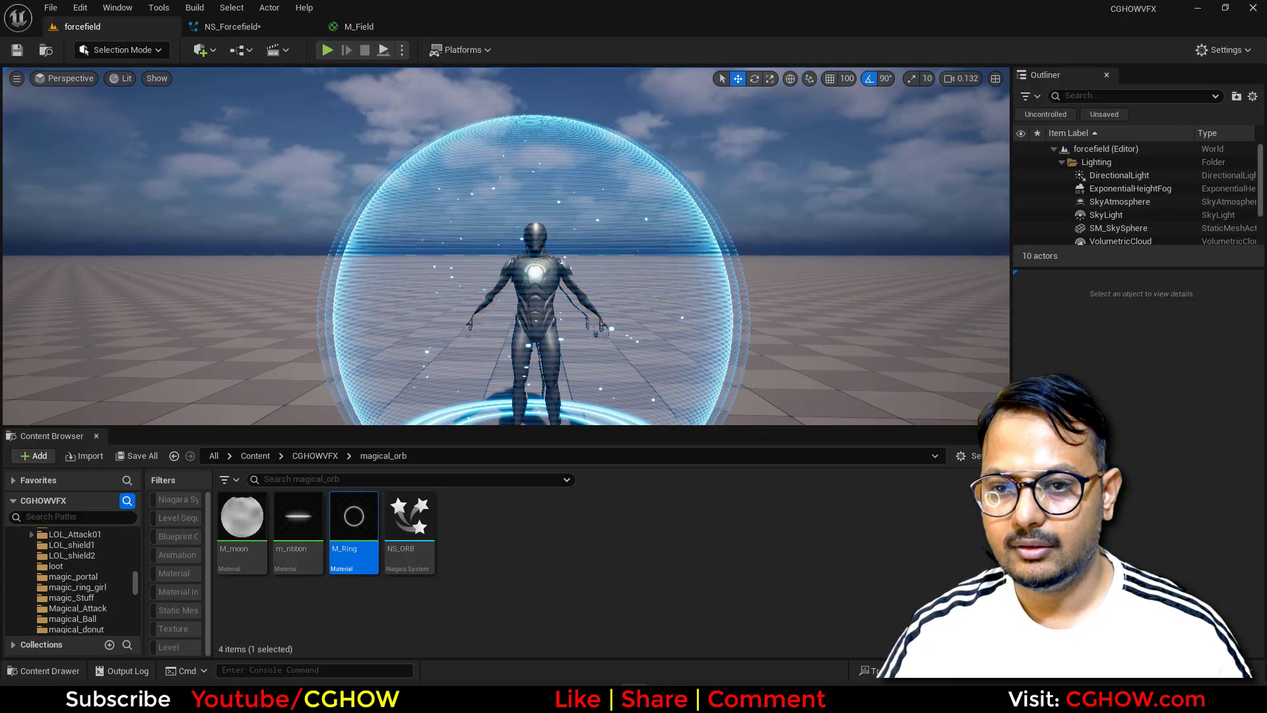
pyautogui.moveTo(535, 277); pyautogui.dragTo(534, 315, button='right')
pyautogui.press('s')
pyautogui.press('w')
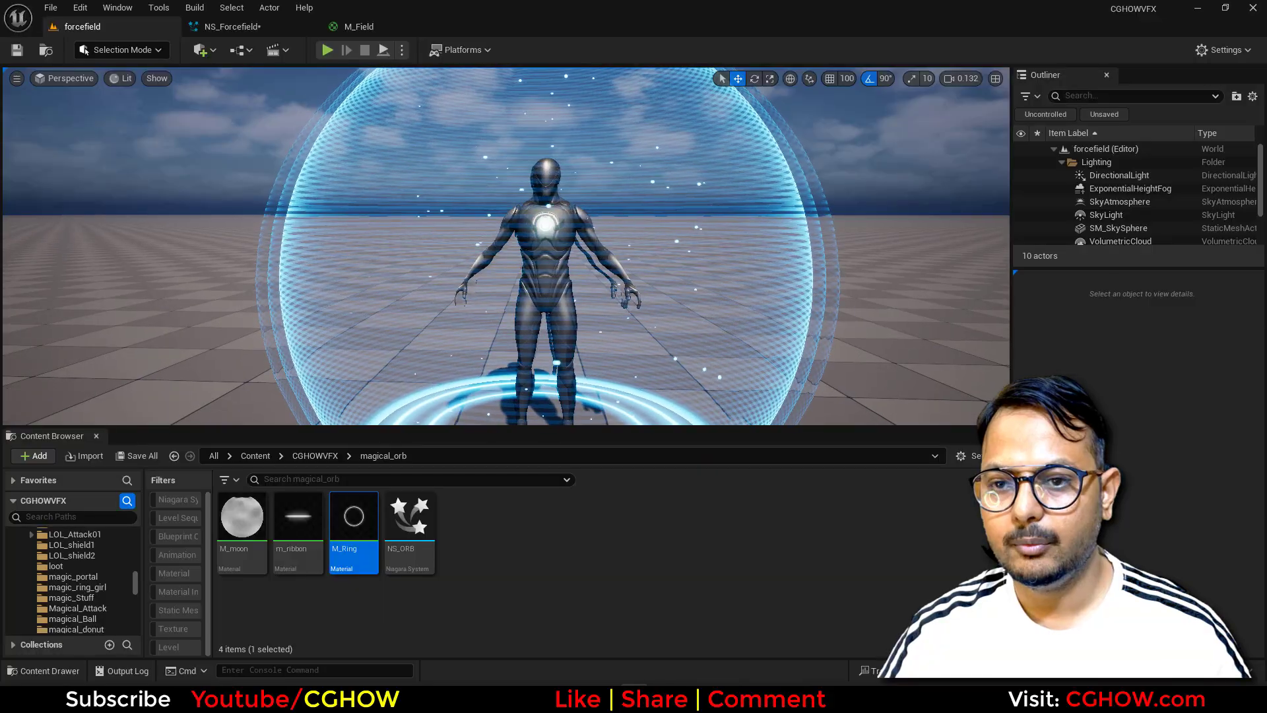
pyautogui.moveTo(505, 262); pyautogui.dragTo(506, 286, button='right')
# Review the M_Field material graph, including its Fresnel, stripe and Depth Fade branches and the preview sphere
pyautogui.click(356, 26)
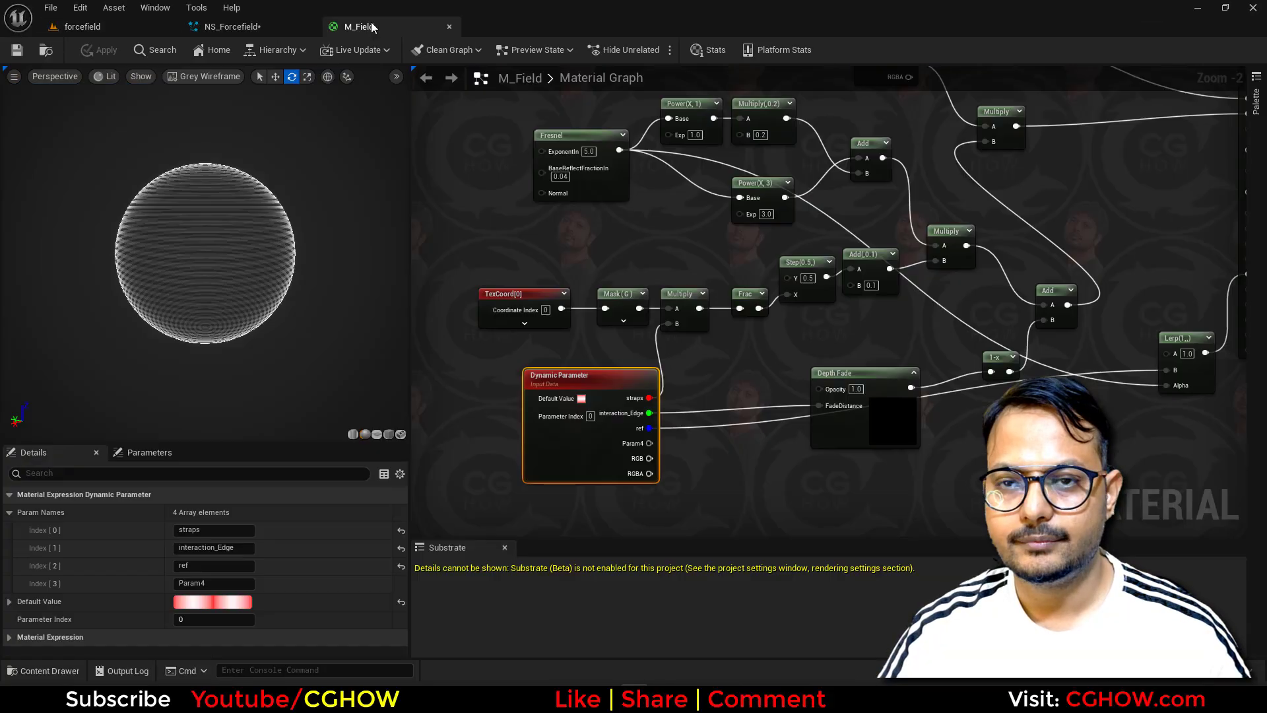
pyautogui.scroll(-2, 563, 128)
pyautogui.scroll(3, 122, 266)
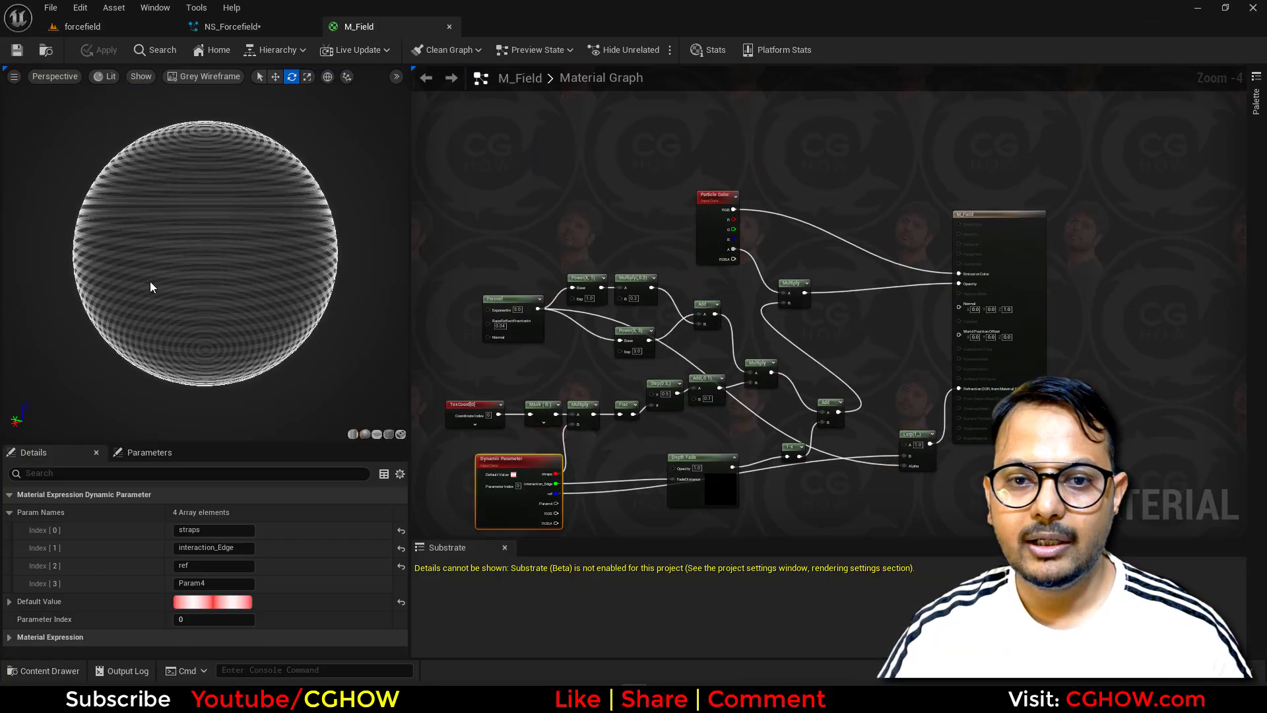
pyautogui.scroll(2, 829, 407)
pyautogui.moveTo(829, 408); pyautogui.dragTo(828, 317, button='right')
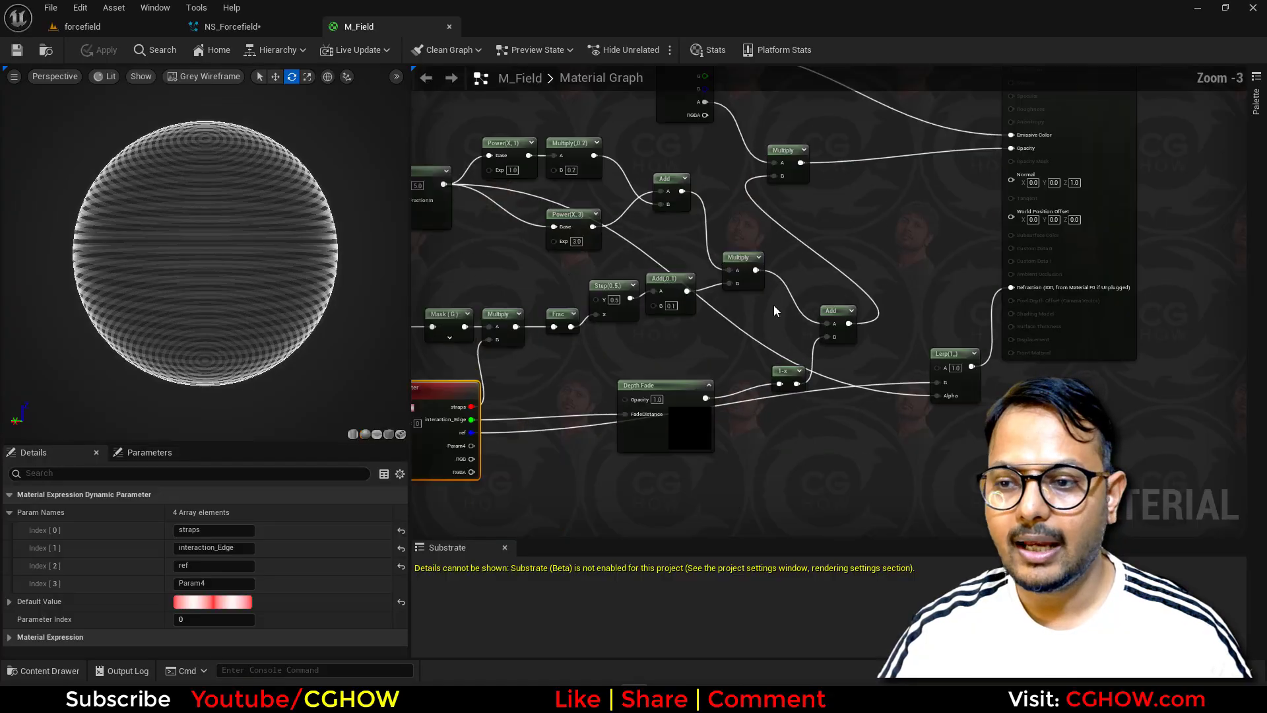
pyautogui.moveTo(671, 308); pyautogui.dragTo(799, 358, button='right')
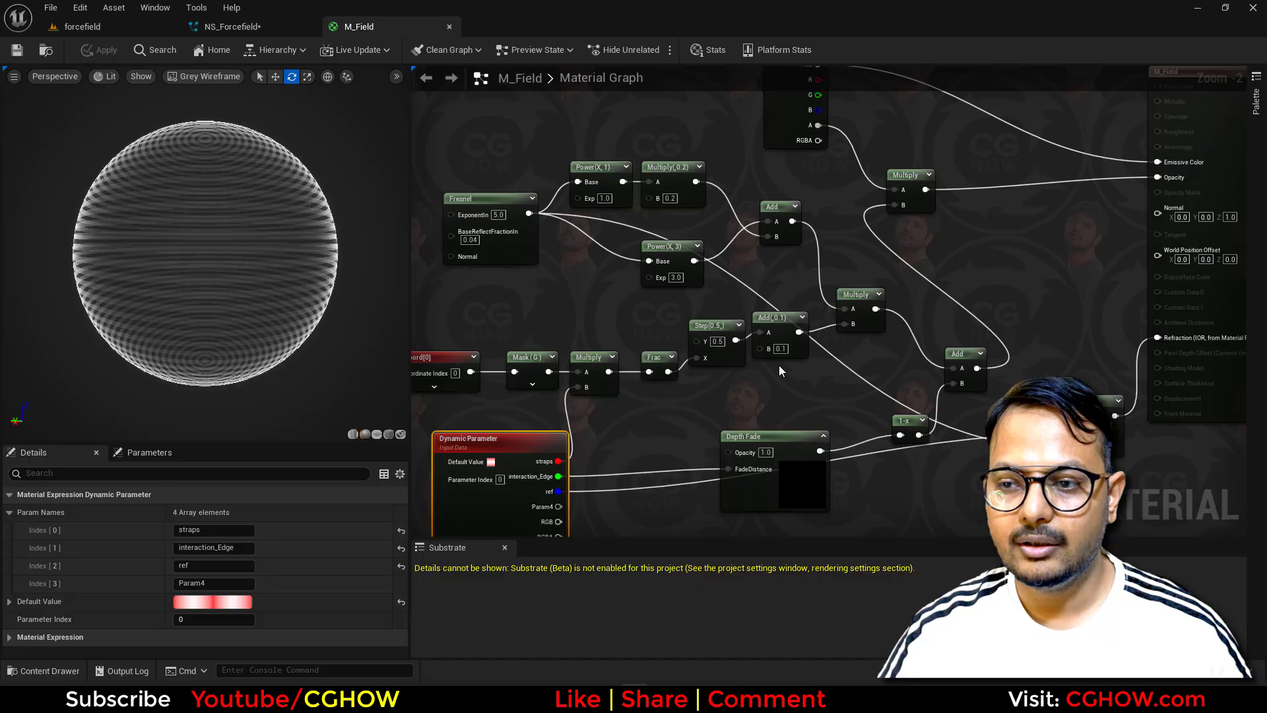
pyautogui.moveTo(710, 384); pyautogui.dragTo(736, 375, button='right')
# Move the Depth Fade node lower in the M_Field graph and reposition the Multiply node joining the Fresnel and stripe branches
pyautogui.moveTo(752, 321); pyautogui.dragTo(806, 337)
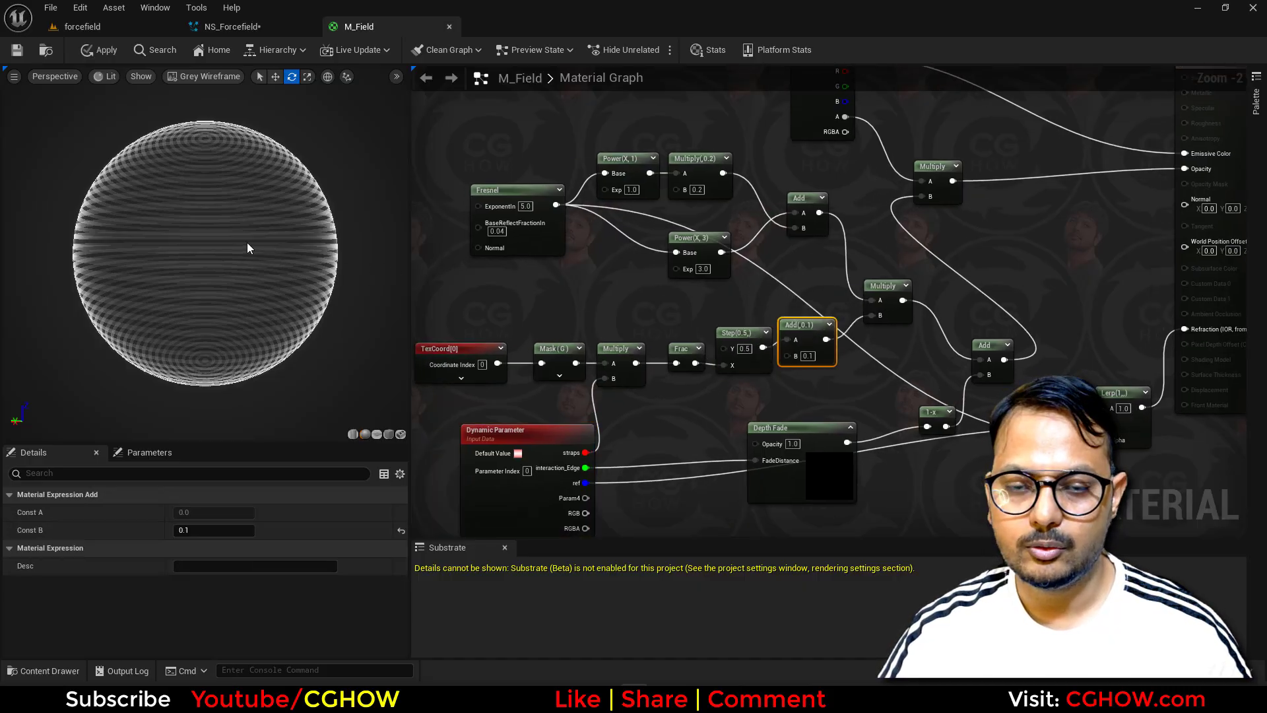
pyautogui.moveTo(219, 250); pyautogui.dragTo(218, 246)
pyautogui.moveTo(942, 316); pyautogui.dragTo(842, 359, button='right')
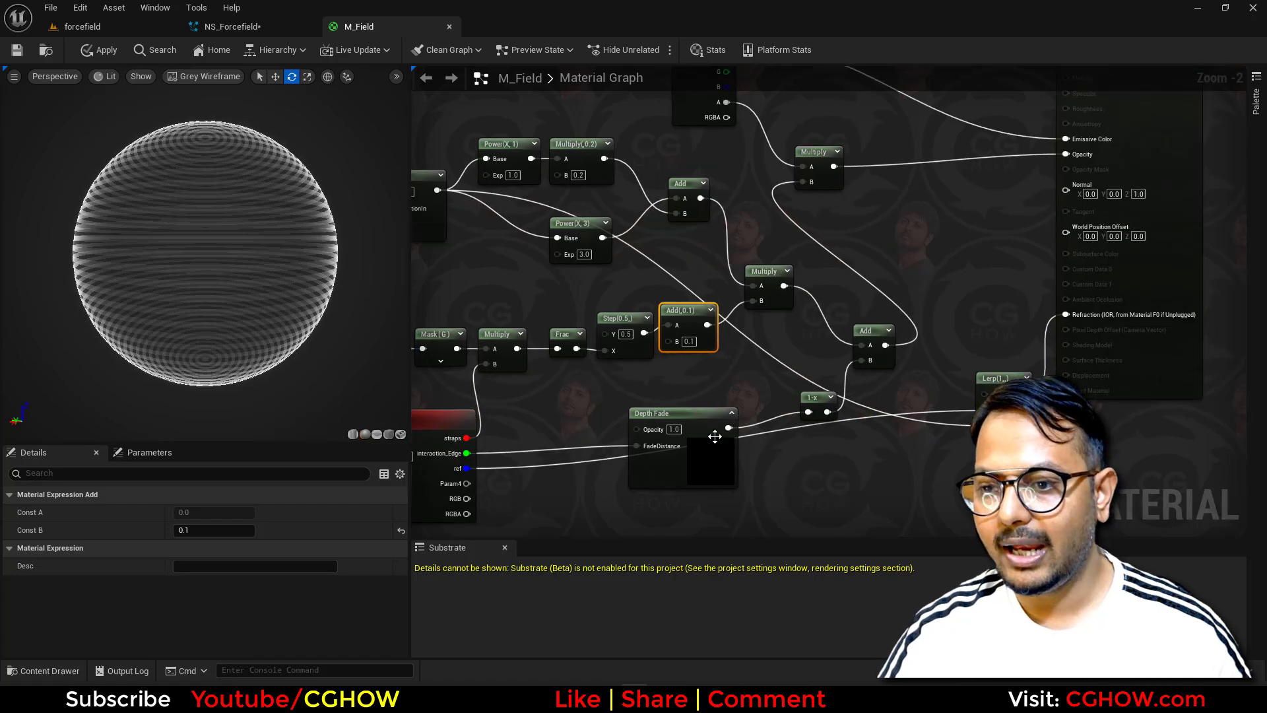
pyautogui.moveTo(720, 479)
pyautogui.mouseDown()
pyautogui.moveTo(755, 543)
pyautogui.moveTo(741, 474)
pyautogui.mouseUp()
pyautogui.moveTo(714, 392); pyautogui.dragTo(744, 411, button='right')
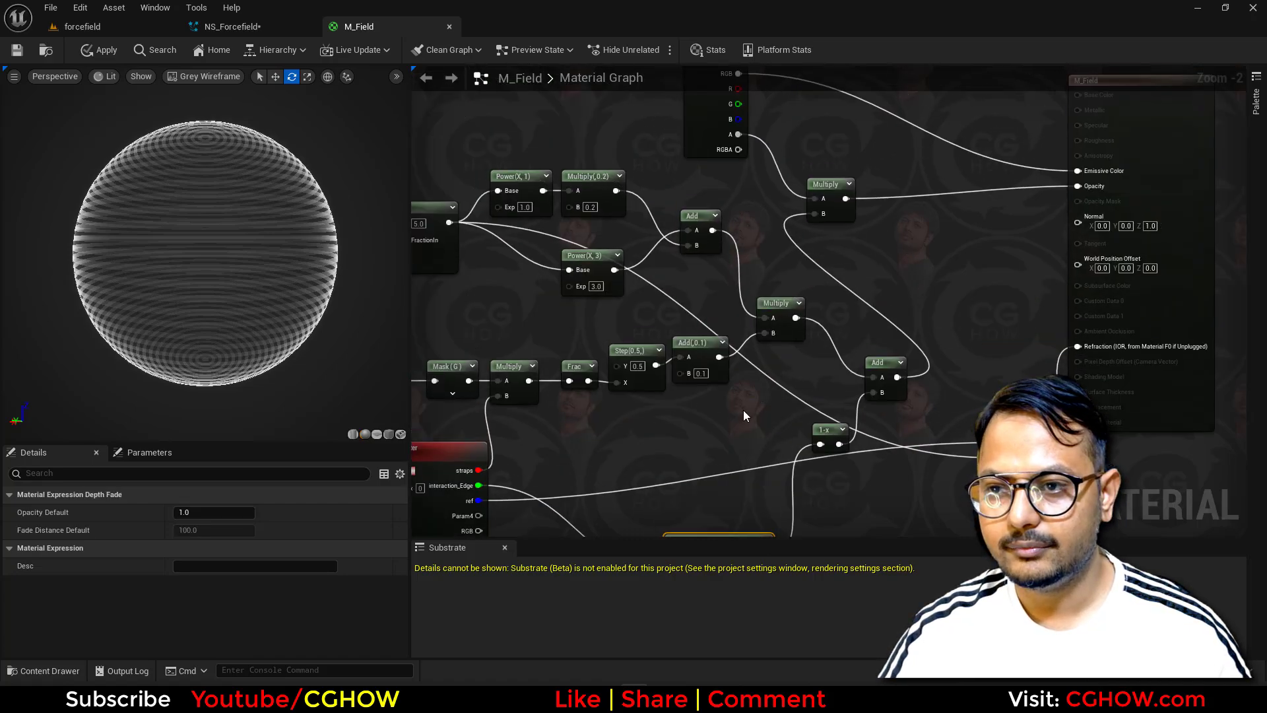
pyautogui.scroll(1, 743, 416)
pyautogui.moveTo(826, 353); pyautogui.dragTo(841, 323)
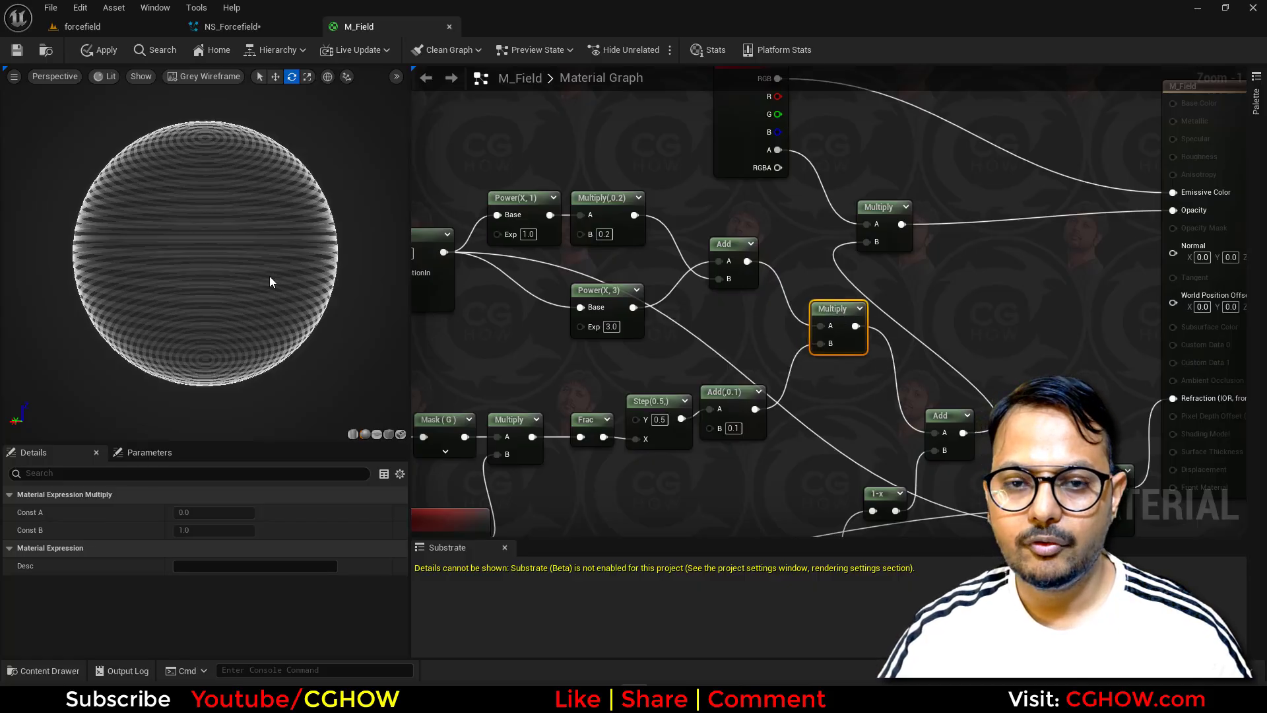
pyautogui.moveTo(564, 285); pyautogui.dragTo(609, 345, button='right')
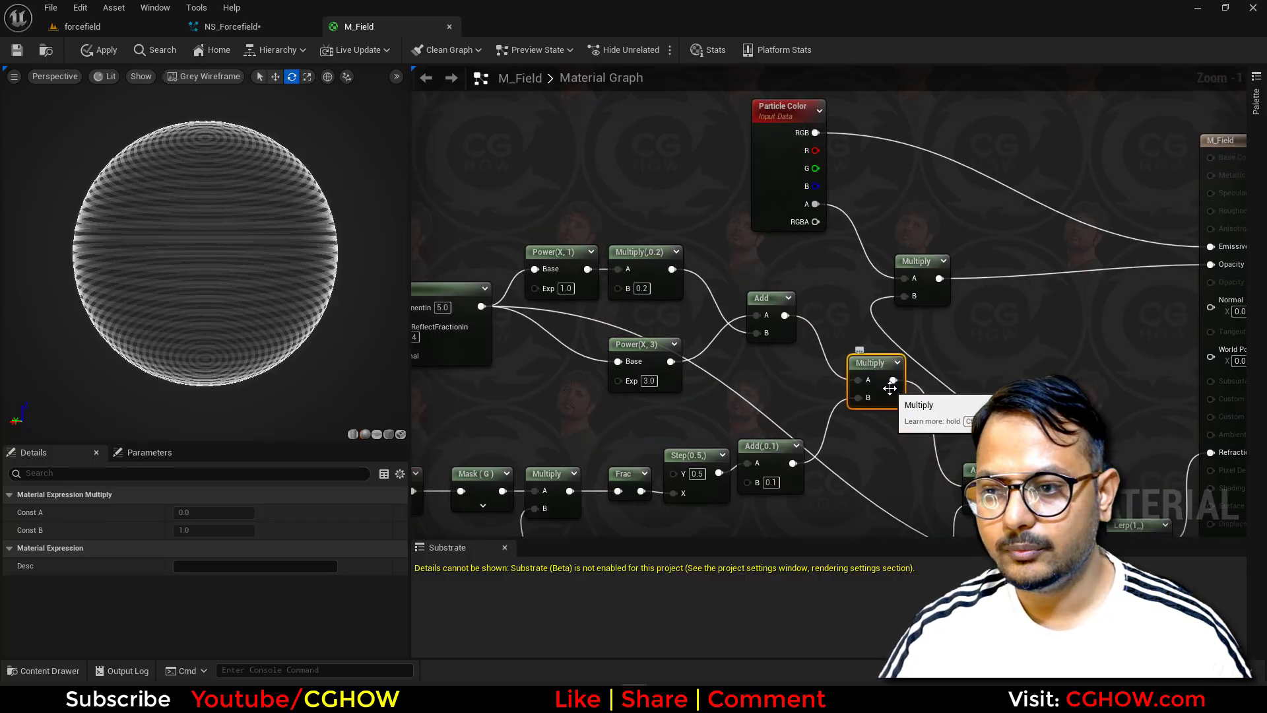
pyautogui.moveTo(891, 387)
pyautogui.mouseDown()
pyautogui.moveTo(844, 396)
pyautogui.moveTo(893, 396)
pyautogui.mouseUp()
# Preview the stripe branch's Add node and the Fresnel branch's Add node separately on the material sphere
pyautogui.moveTo(776, 440); pyautogui.dragTo(729, 381, button='right')
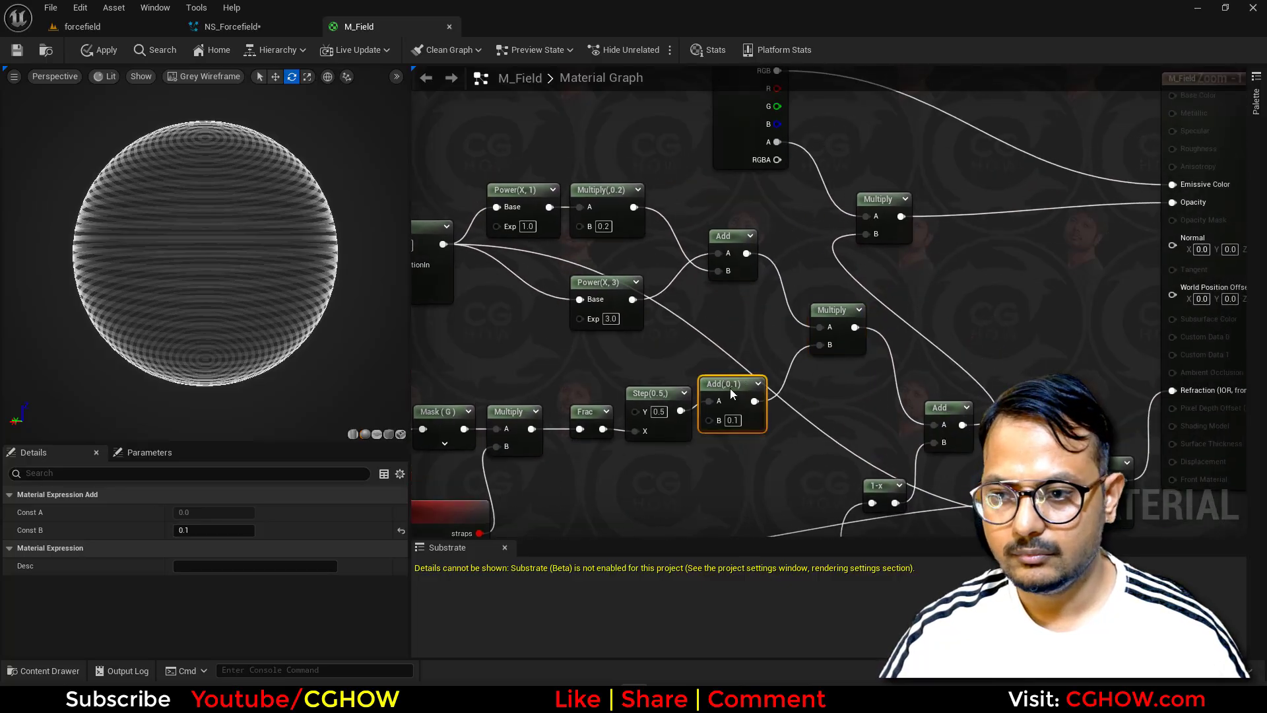
pyautogui.press('space')
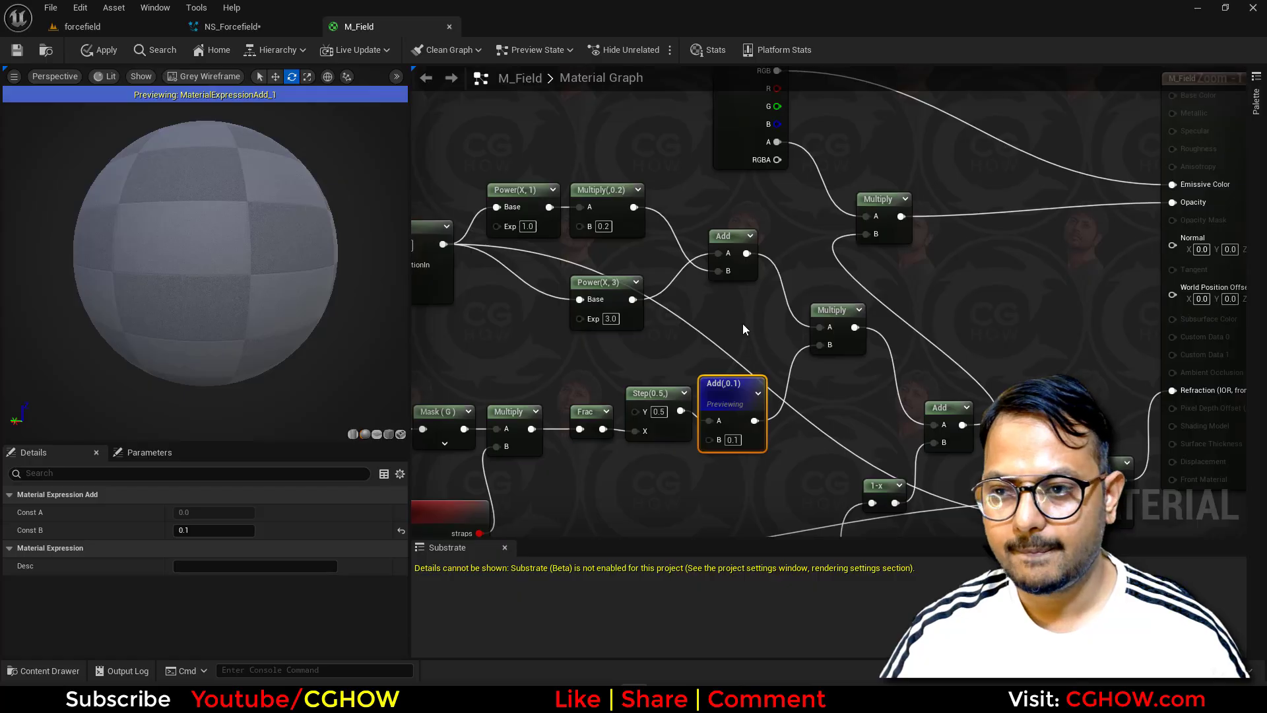
pyautogui.moveTo(267, 274); pyautogui.dragTo(177, 244)
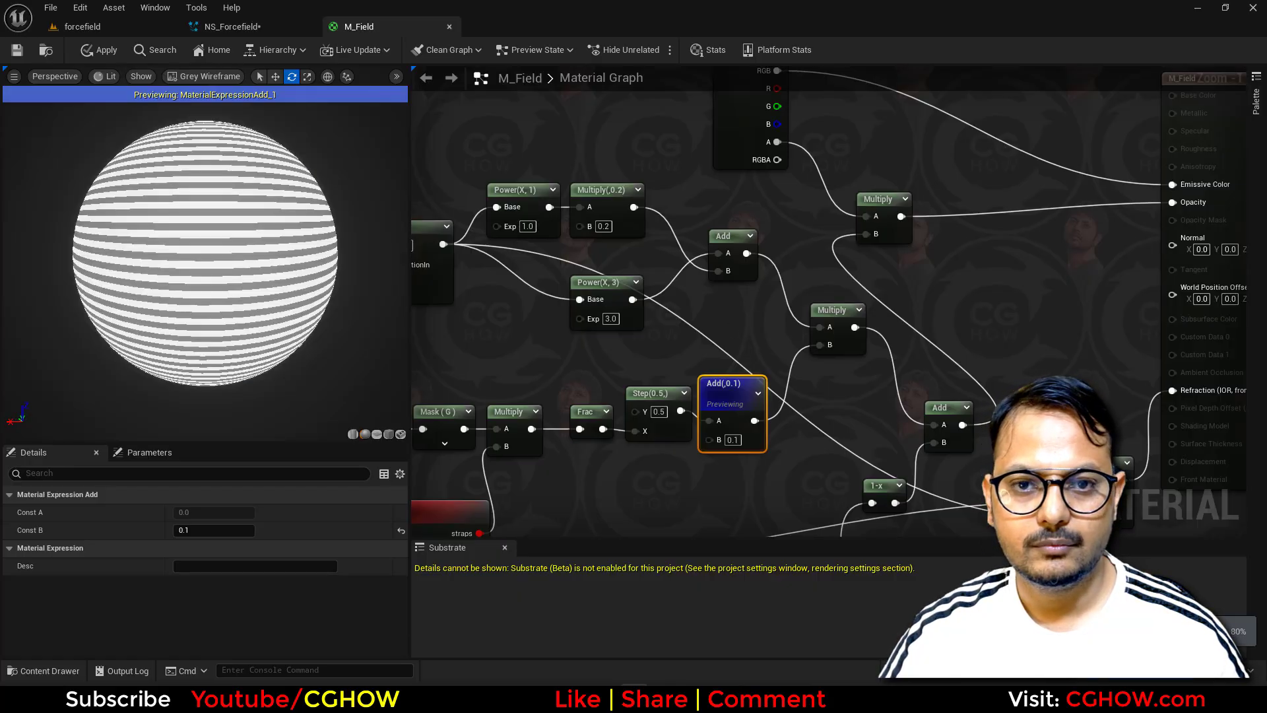
pyautogui.click(730, 236)
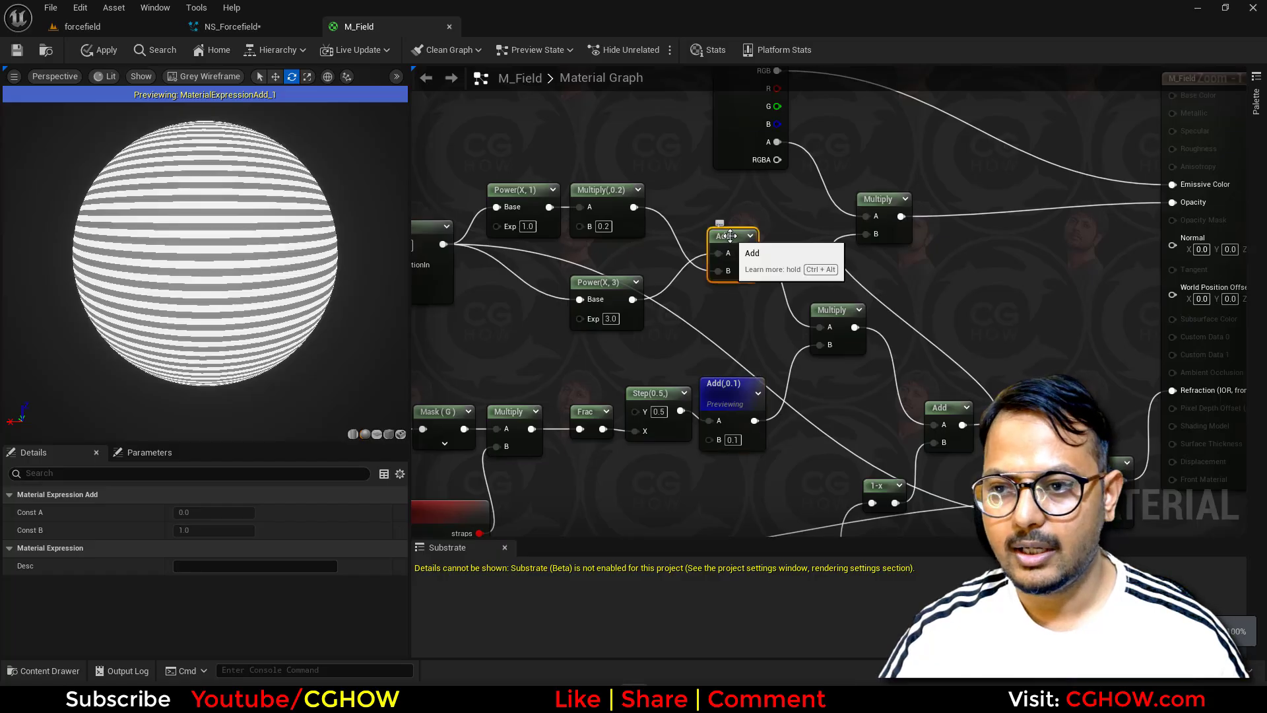
pyautogui.press('space')
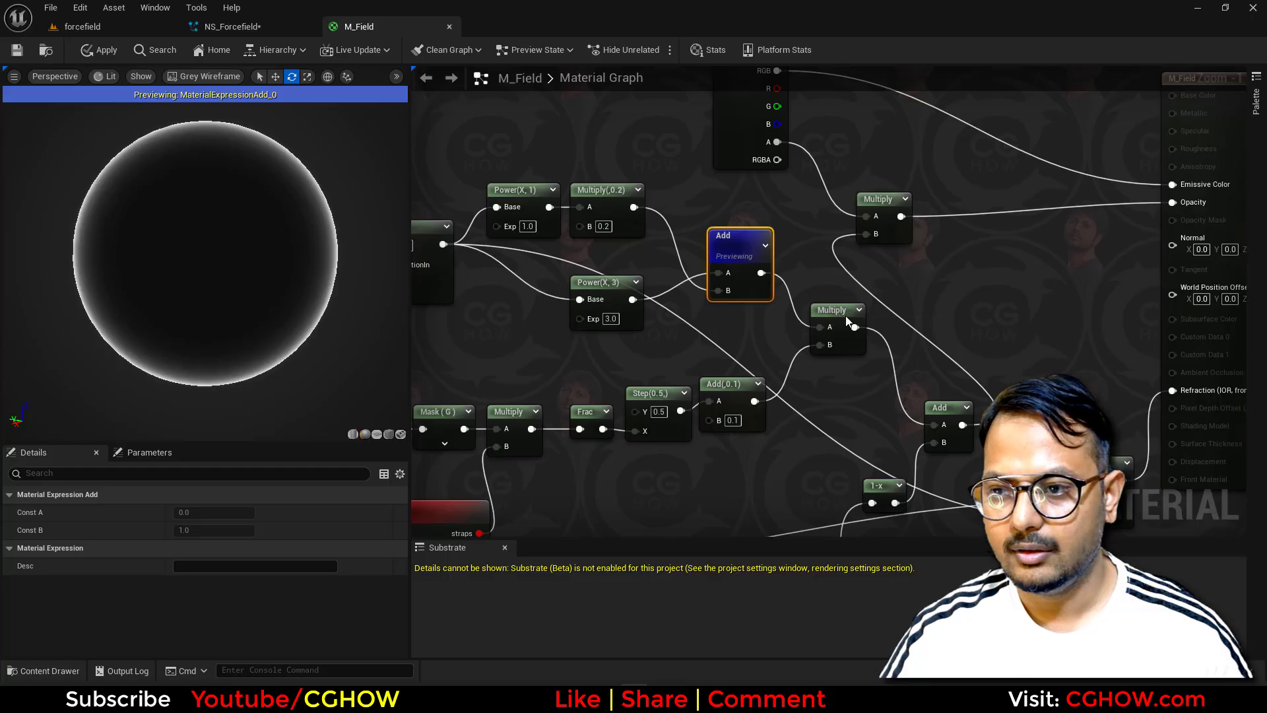
# Insert a Saturate node between the Fresnel Add and the Multiply that joins the stripes, and turn off node previewing
pyautogui.moveTo(849, 322); pyautogui.dragTo(866, 330)
pyautogui.moveTo(740, 260); pyautogui.dragTo(834, 336)
pyautogui.write('sa')
pyautogui.click(793, 281)
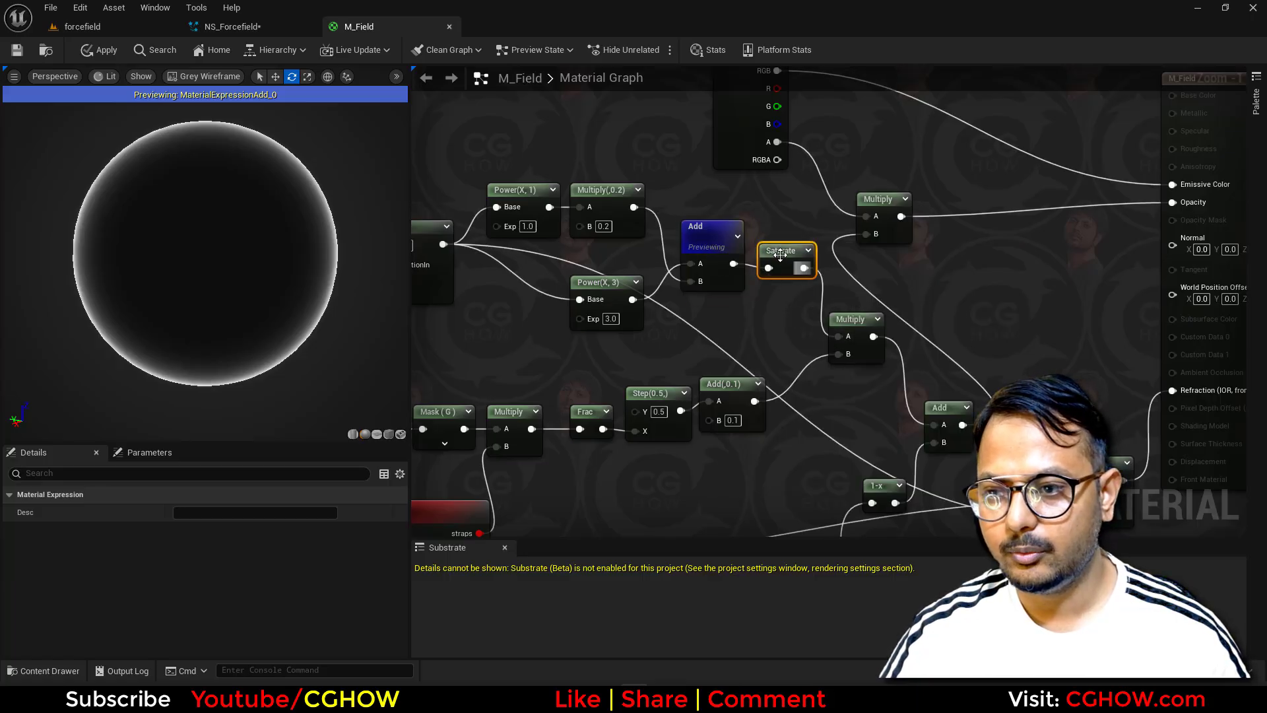
pyautogui.click(861, 318)
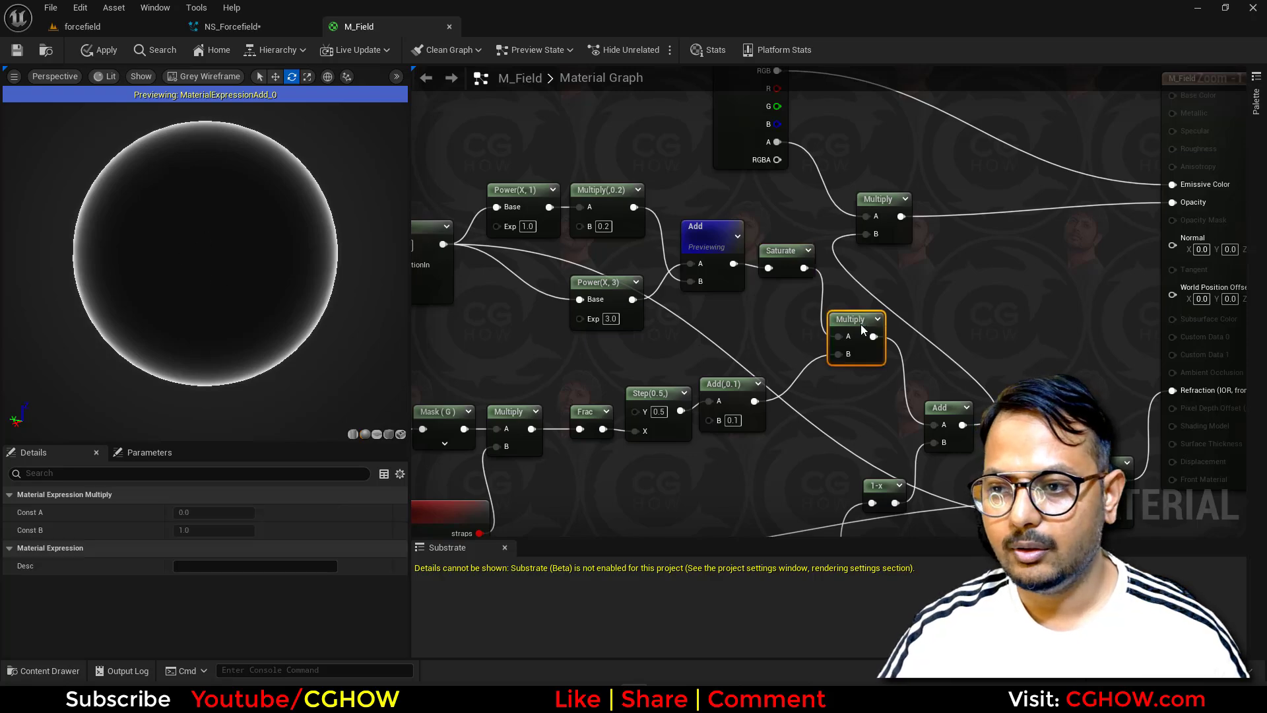
pyautogui.press('space')
pyautogui.press('space')
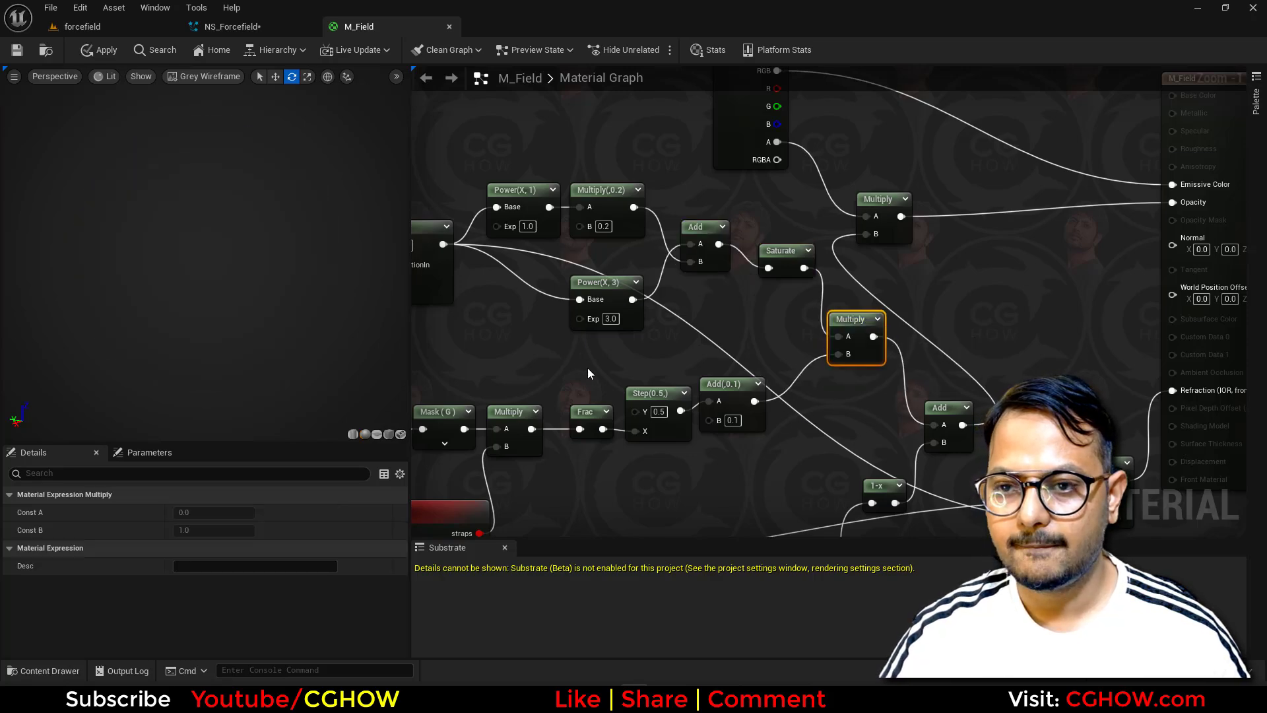
# Branch a new Power node with exponent 2 off the Fresnel output, placed above the stripe branch's Add node
pyautogui.moveTo(588, 369); pyautogui.dragTo(679, 349, button='right')
pyautogui.rightClick(679, 349)
pyautogui.click(663, 485)
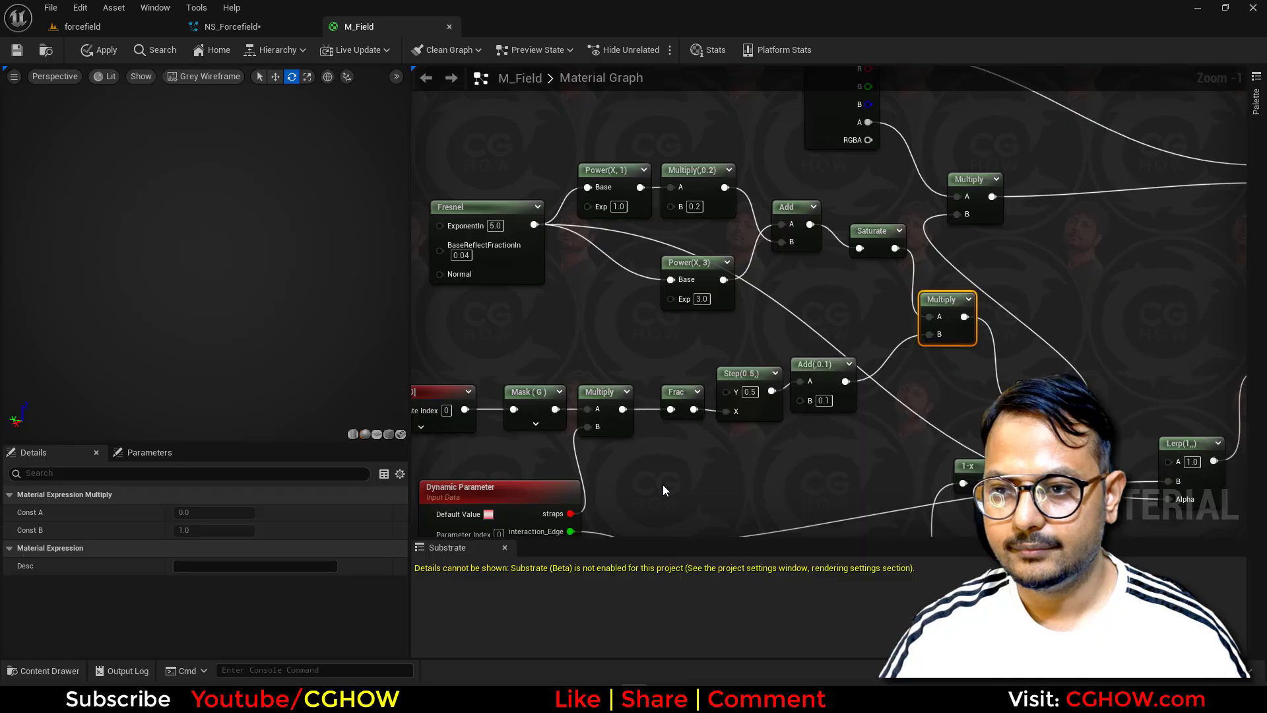
pyautogui.moveTo(785, 469); pyautogui.dragTo(782, 417, button='right')
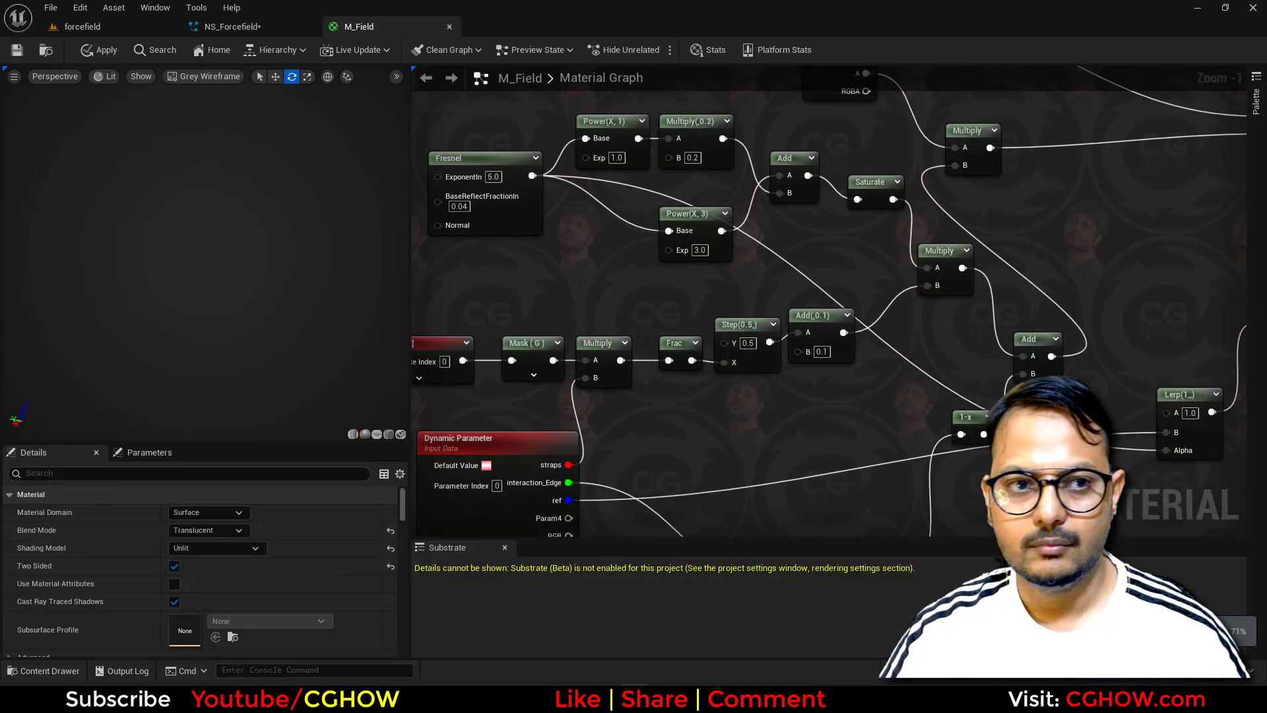
pyautogui.moveTo(786, 233); pyautogui.dragTo(806, 300, button='right')
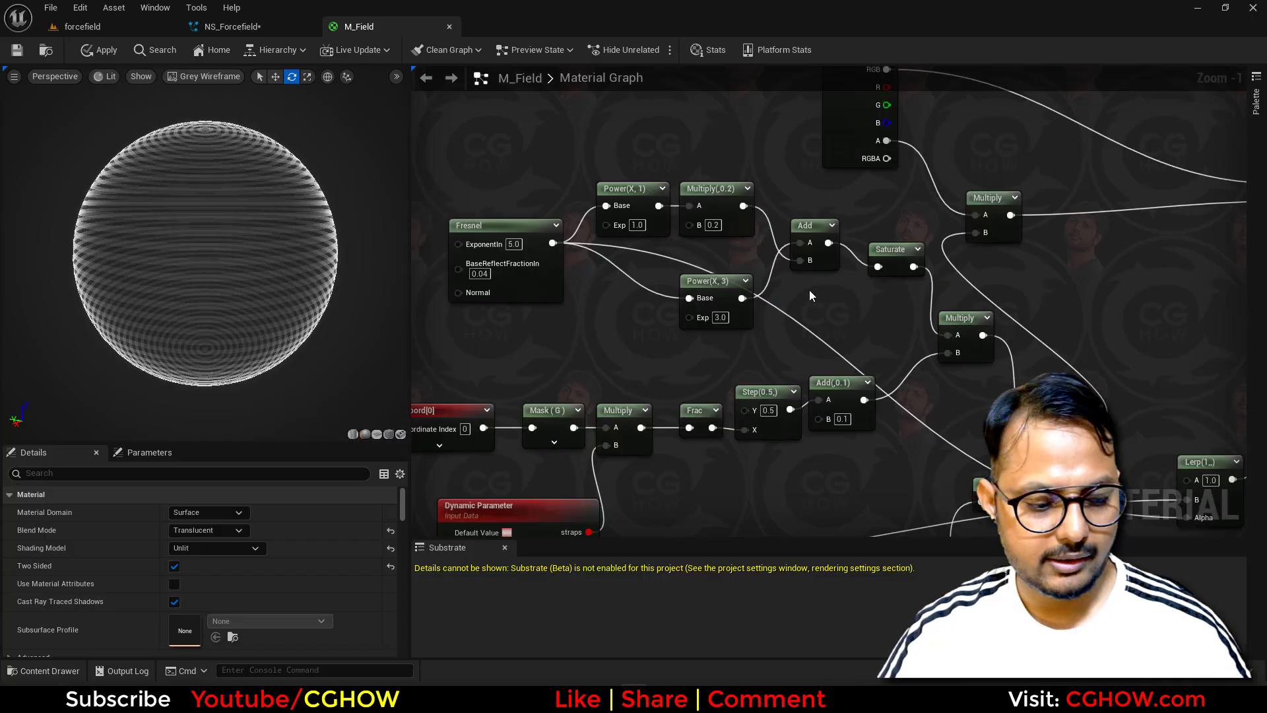
pyautogui.click(809, 290)
pyautogui.moveTo(553, 243); pyautogui.dragTo(819, 315)
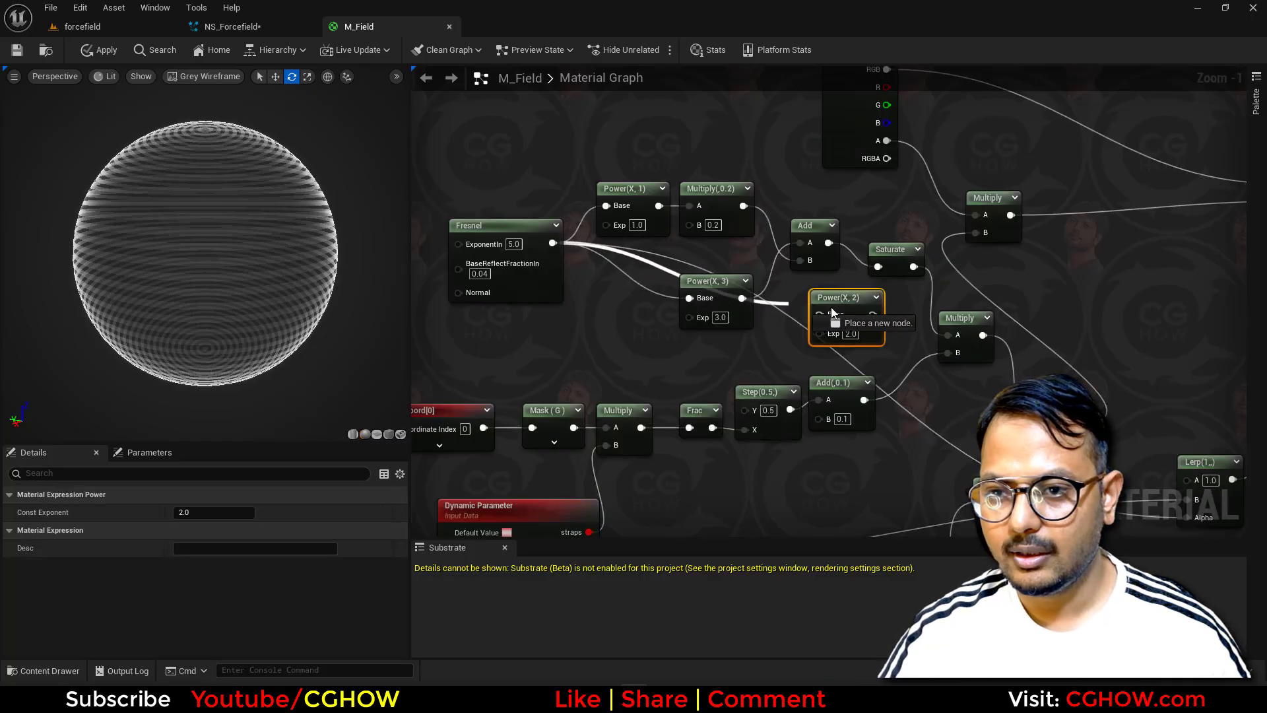
# Multiply the new Power output with the stripe Add output, feed it into the existing Multiply's B, and check the force field in the level
pyautogui.click(941, 412)
pyautogui.press('m')
pyautogui.click(941, 411)
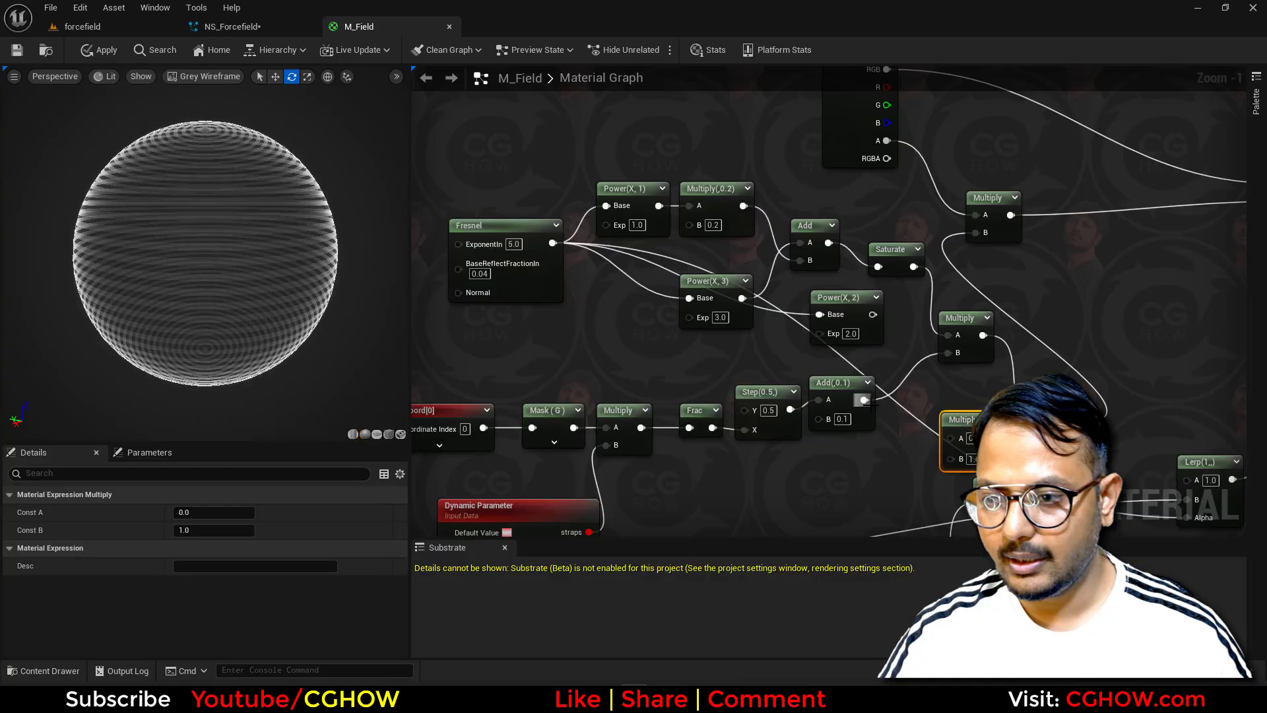
pyautogui.moveTo(863, 400); pyautogui.dragTo(873, 315)
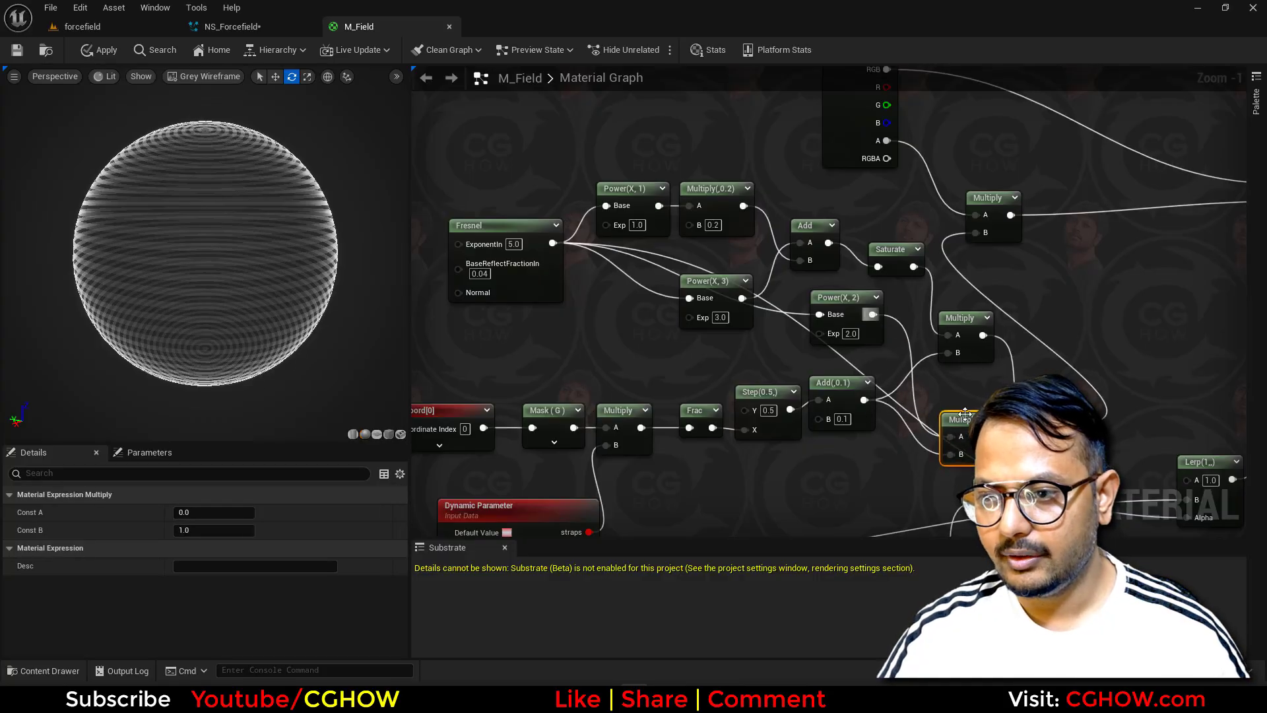
pyautogui.press('space')
pyautogui.moveTo(959, 420); pyautogui.dragTo(929, 383)
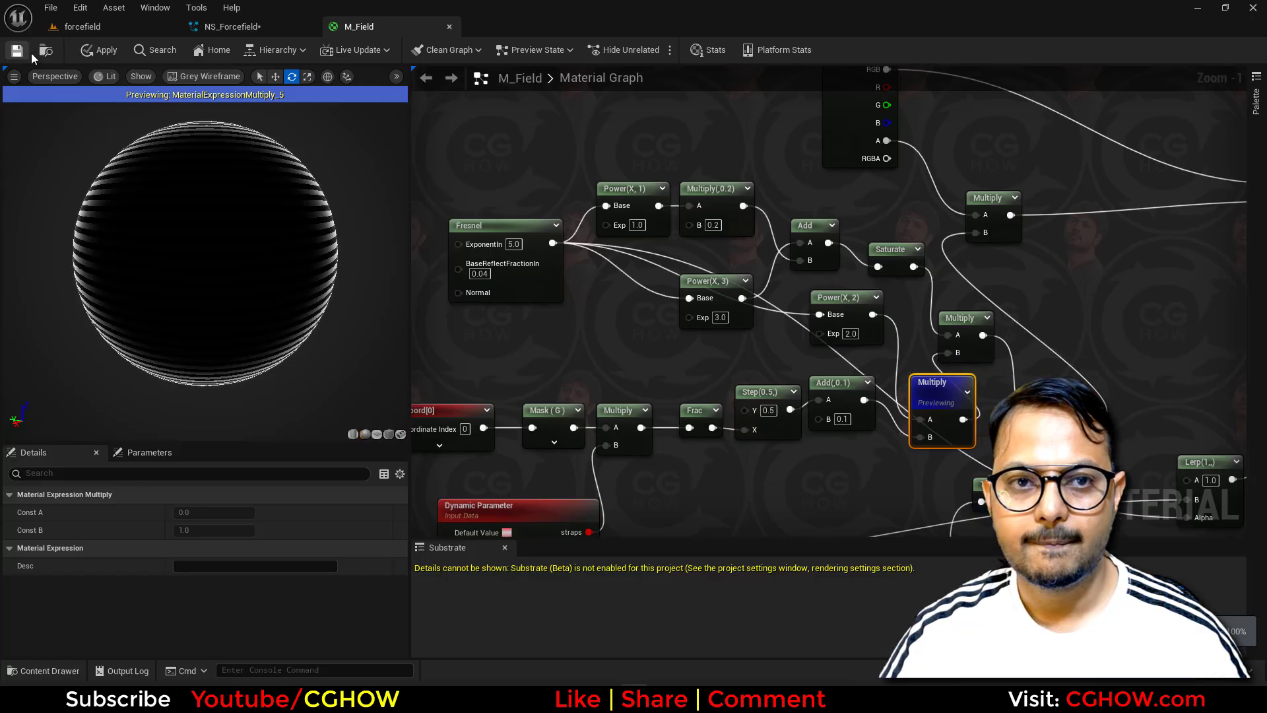
pyautogui.click(82, 26)
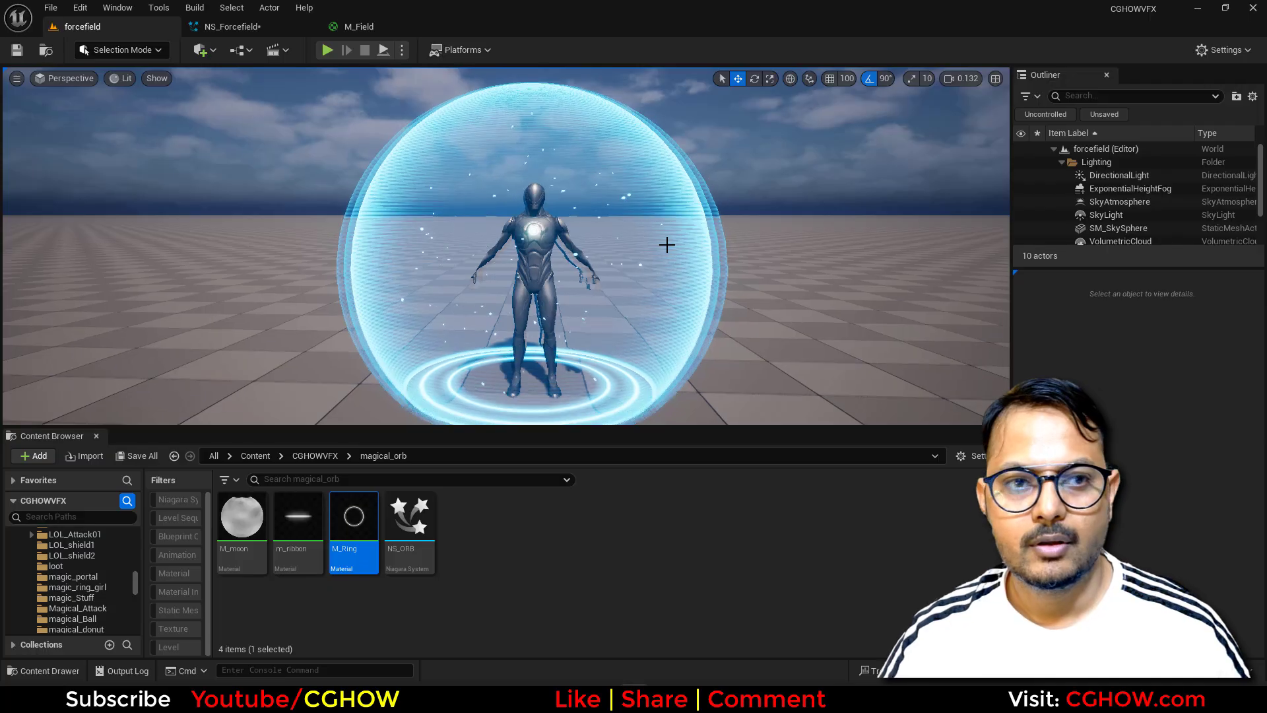
pyautogui.scroll(3, 667, 245)
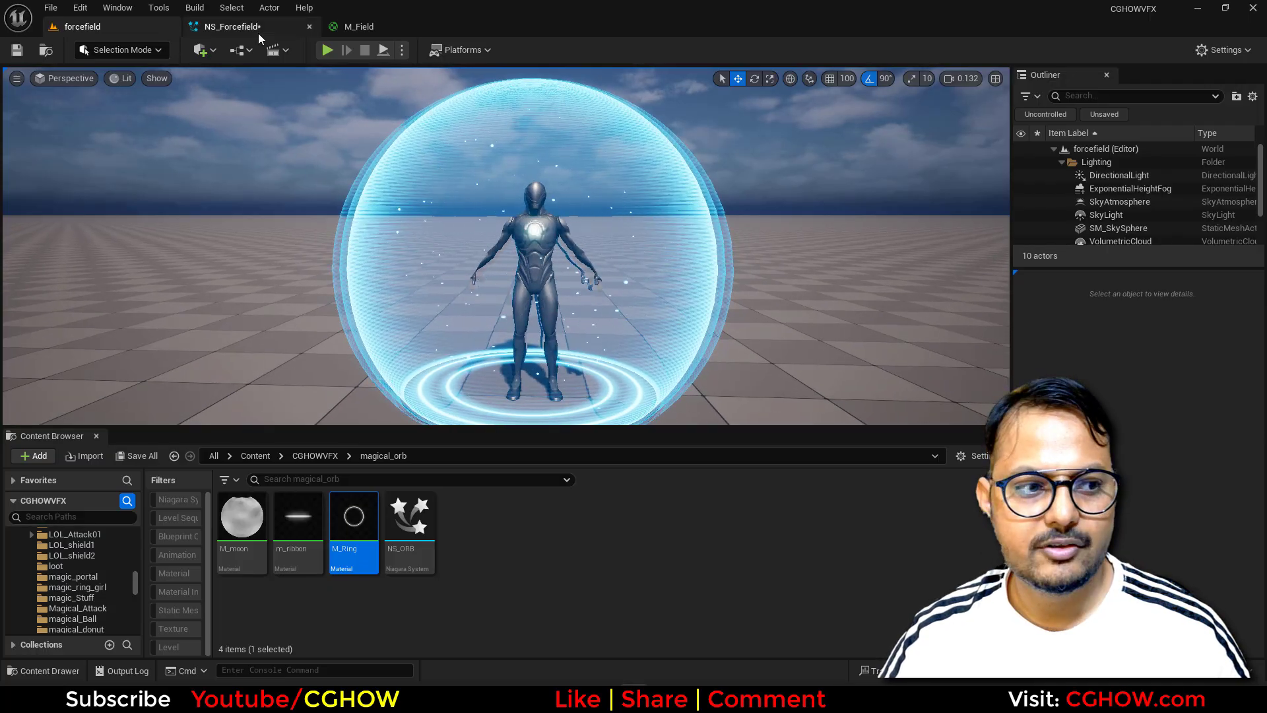
# In NS_Forcefield, set the brightness value (V) of the Minimal emitter's Initialize Particle color to 3
pyautogui.click(231, 27)
pyautogui.moveTo(315, 218); pyautogui.dragTo(454, 229, button='right')
pyautogui.moveTo(110, 186); pyautogui.dragTo(433, 158, button='right')
pyautogui.moveTo(205, 175); pyautogui.dragTo(321, 152, button='right')
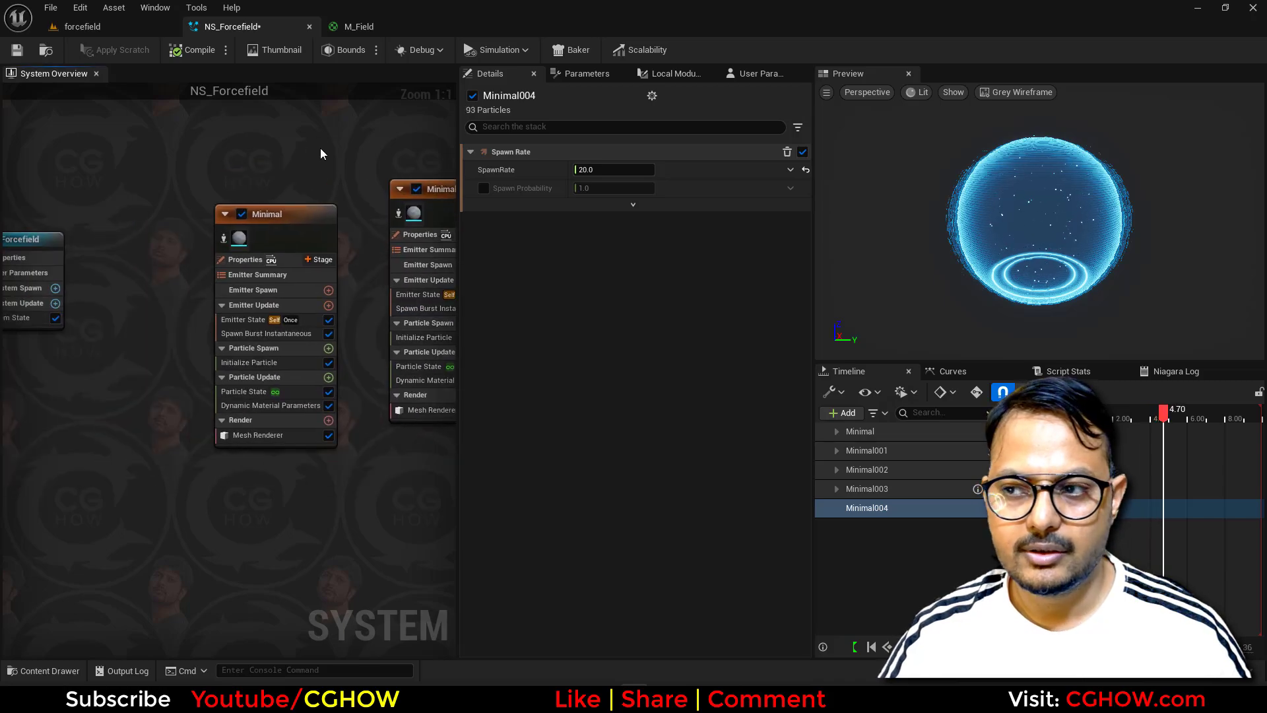
pyautogui.click(256, 362)
pyautogui.click(637, 259)
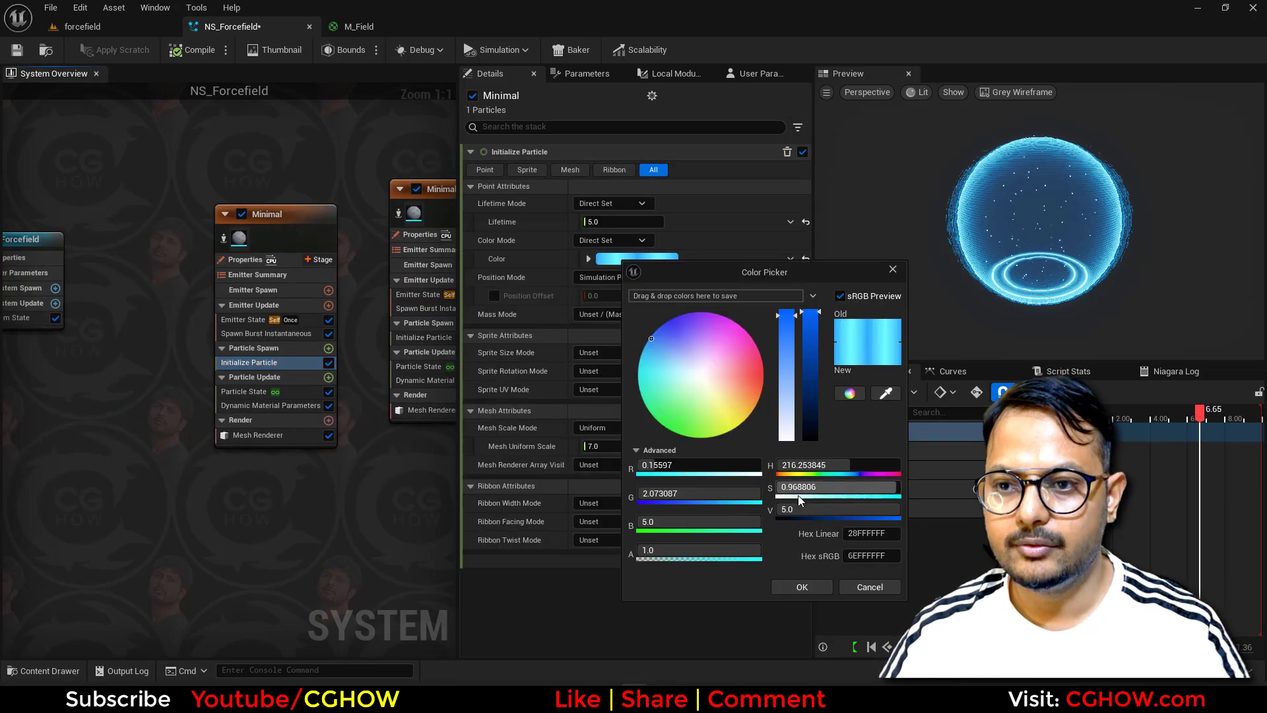
pyautogui.click(814, 511)
pyautogui.write('3')
pyautogui.press('Return')
pyautogui.click(802, 586)
# Expand the Initialize Particle color channels of Minimal001 and Minimal002, and set Minimal002's color Alpha to 0.1
pyautogui.moveTo(283, 522); pyautogui.dragTo(76, 534, button='right')
pyautogui.click(221, 351)
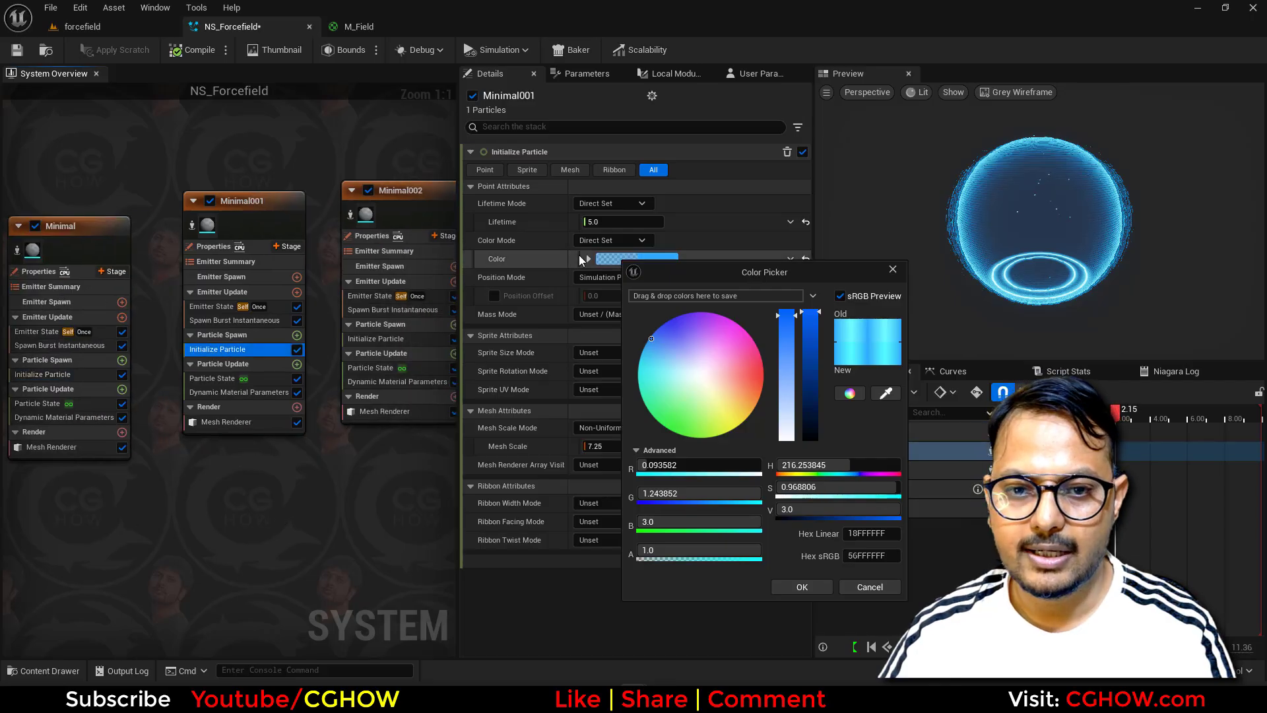
pyautogui.click(802, 587)
pyautogui.click(588, 258)
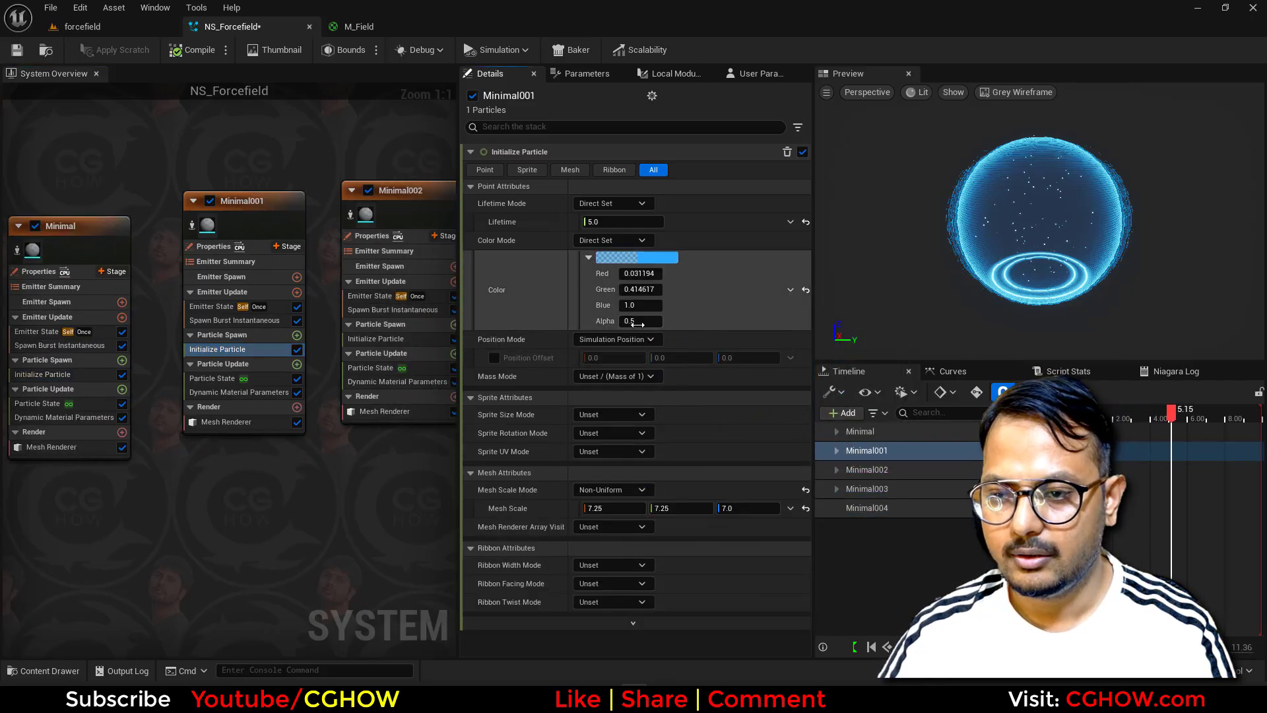
pyautogui.click(379, 338)
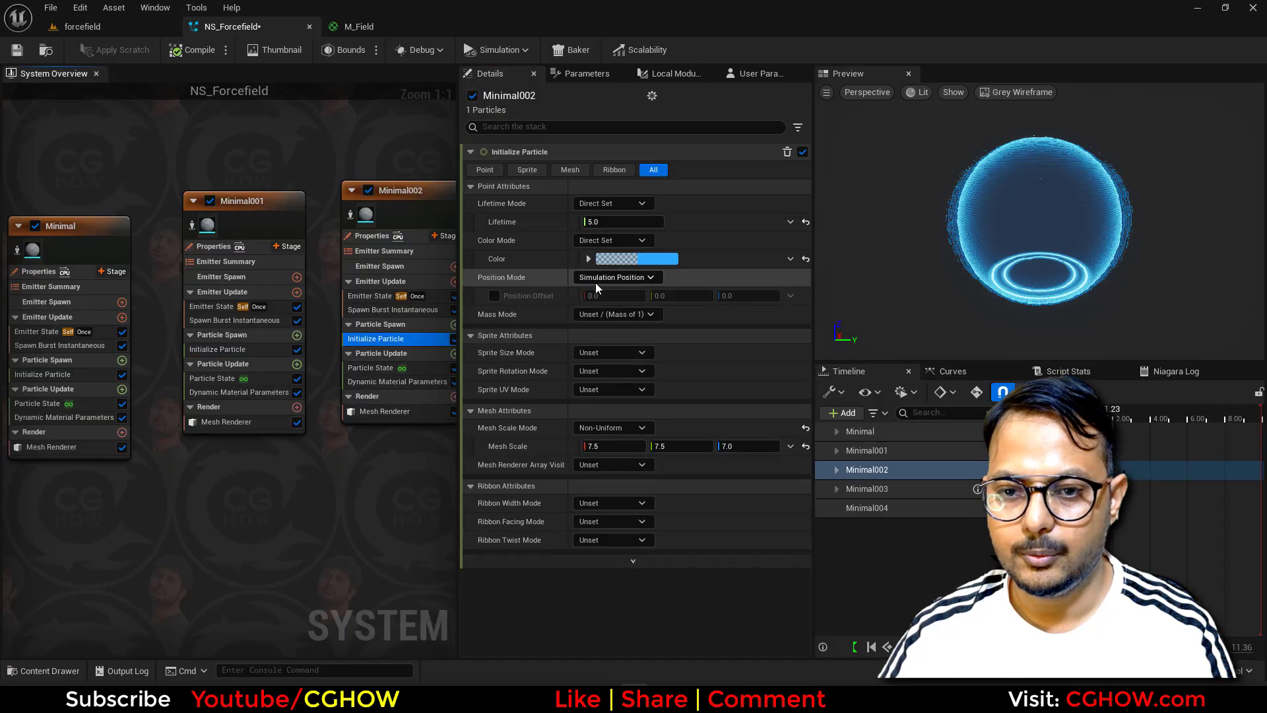
pyautogui.click(589, 259)
pyautogui.click(639, 321)
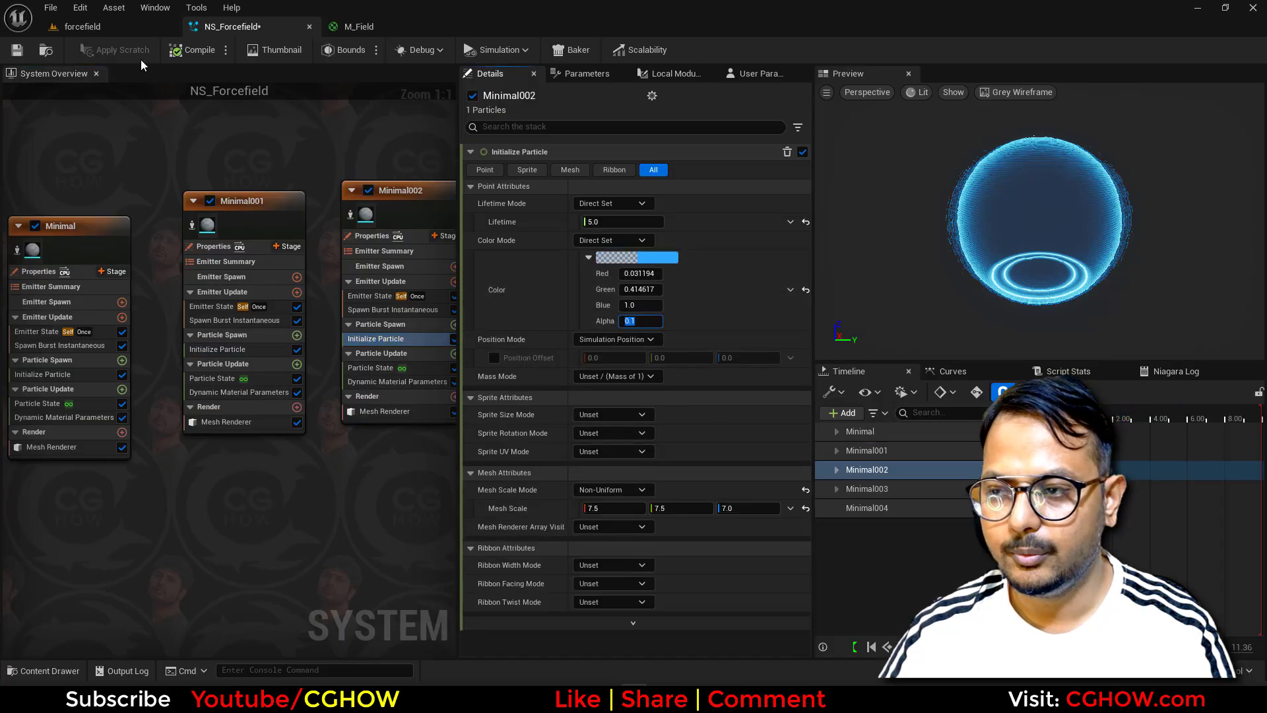